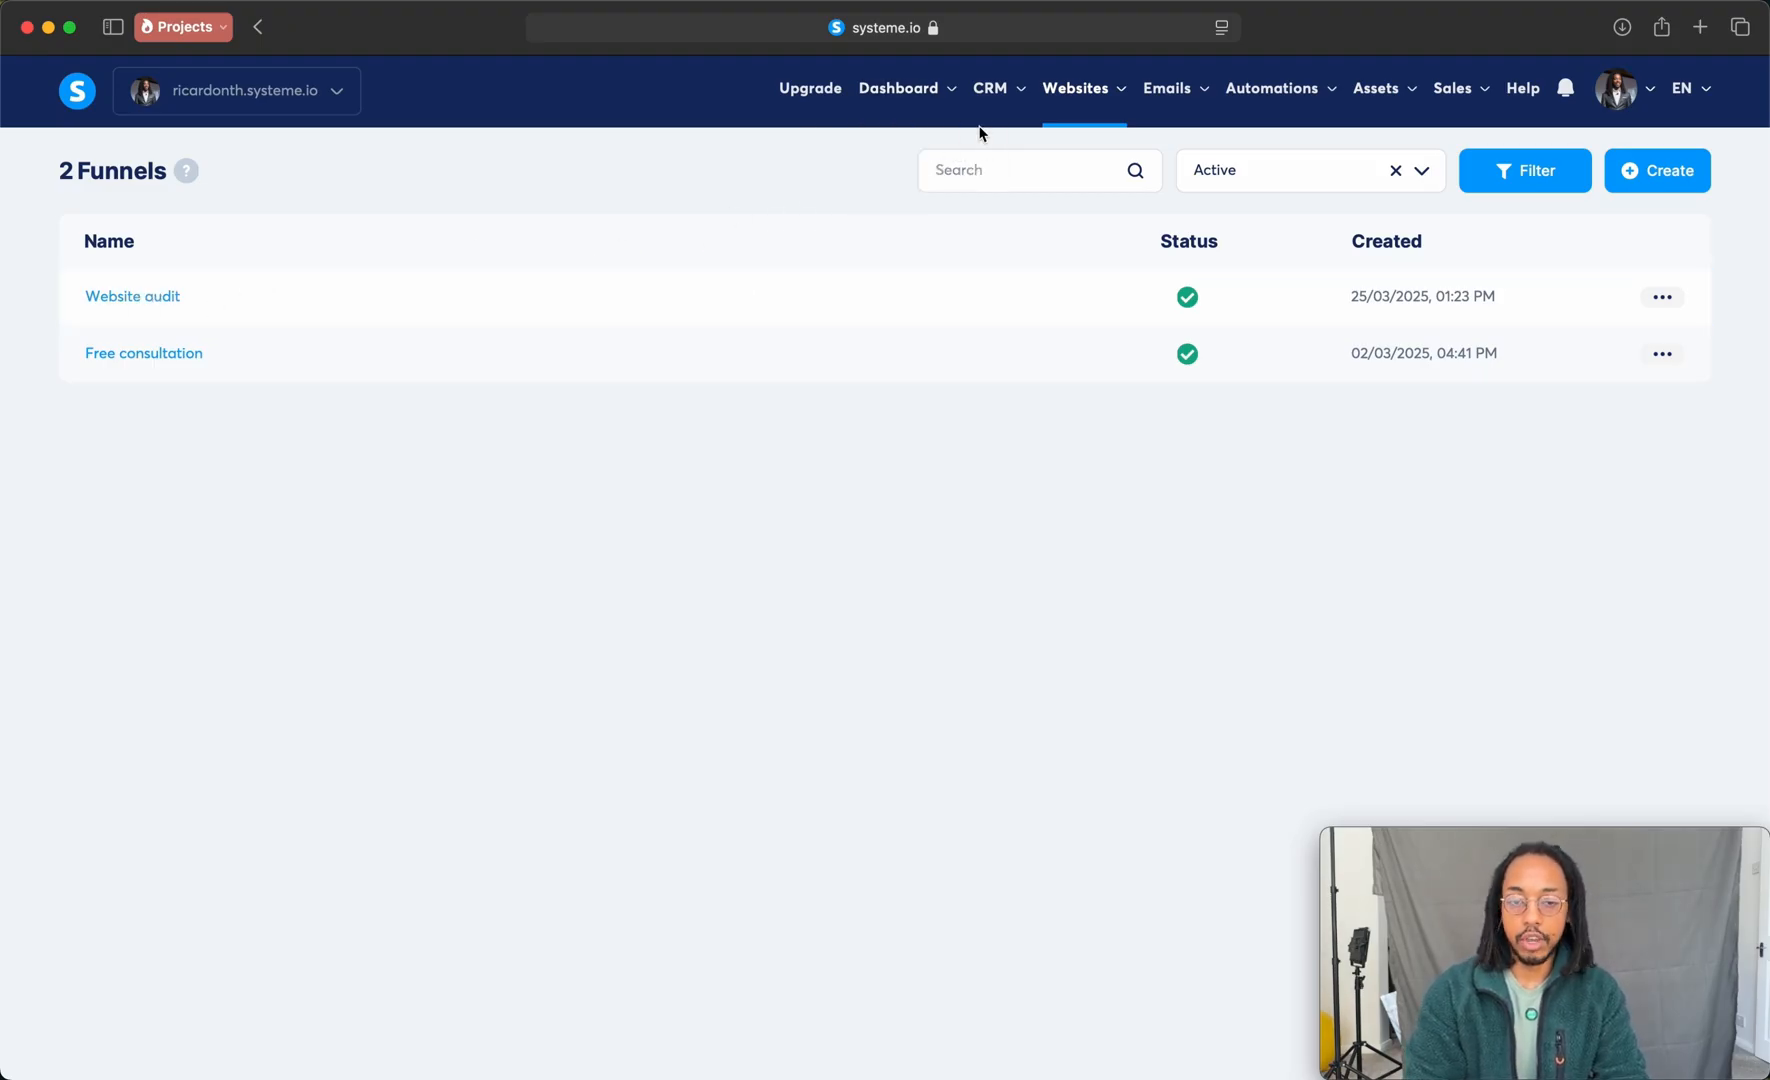
# Step: Open the CRM calendar to view the list of bookable events
pyautogui.moveTo(994, 152)
pyautogui.click(994, 243)
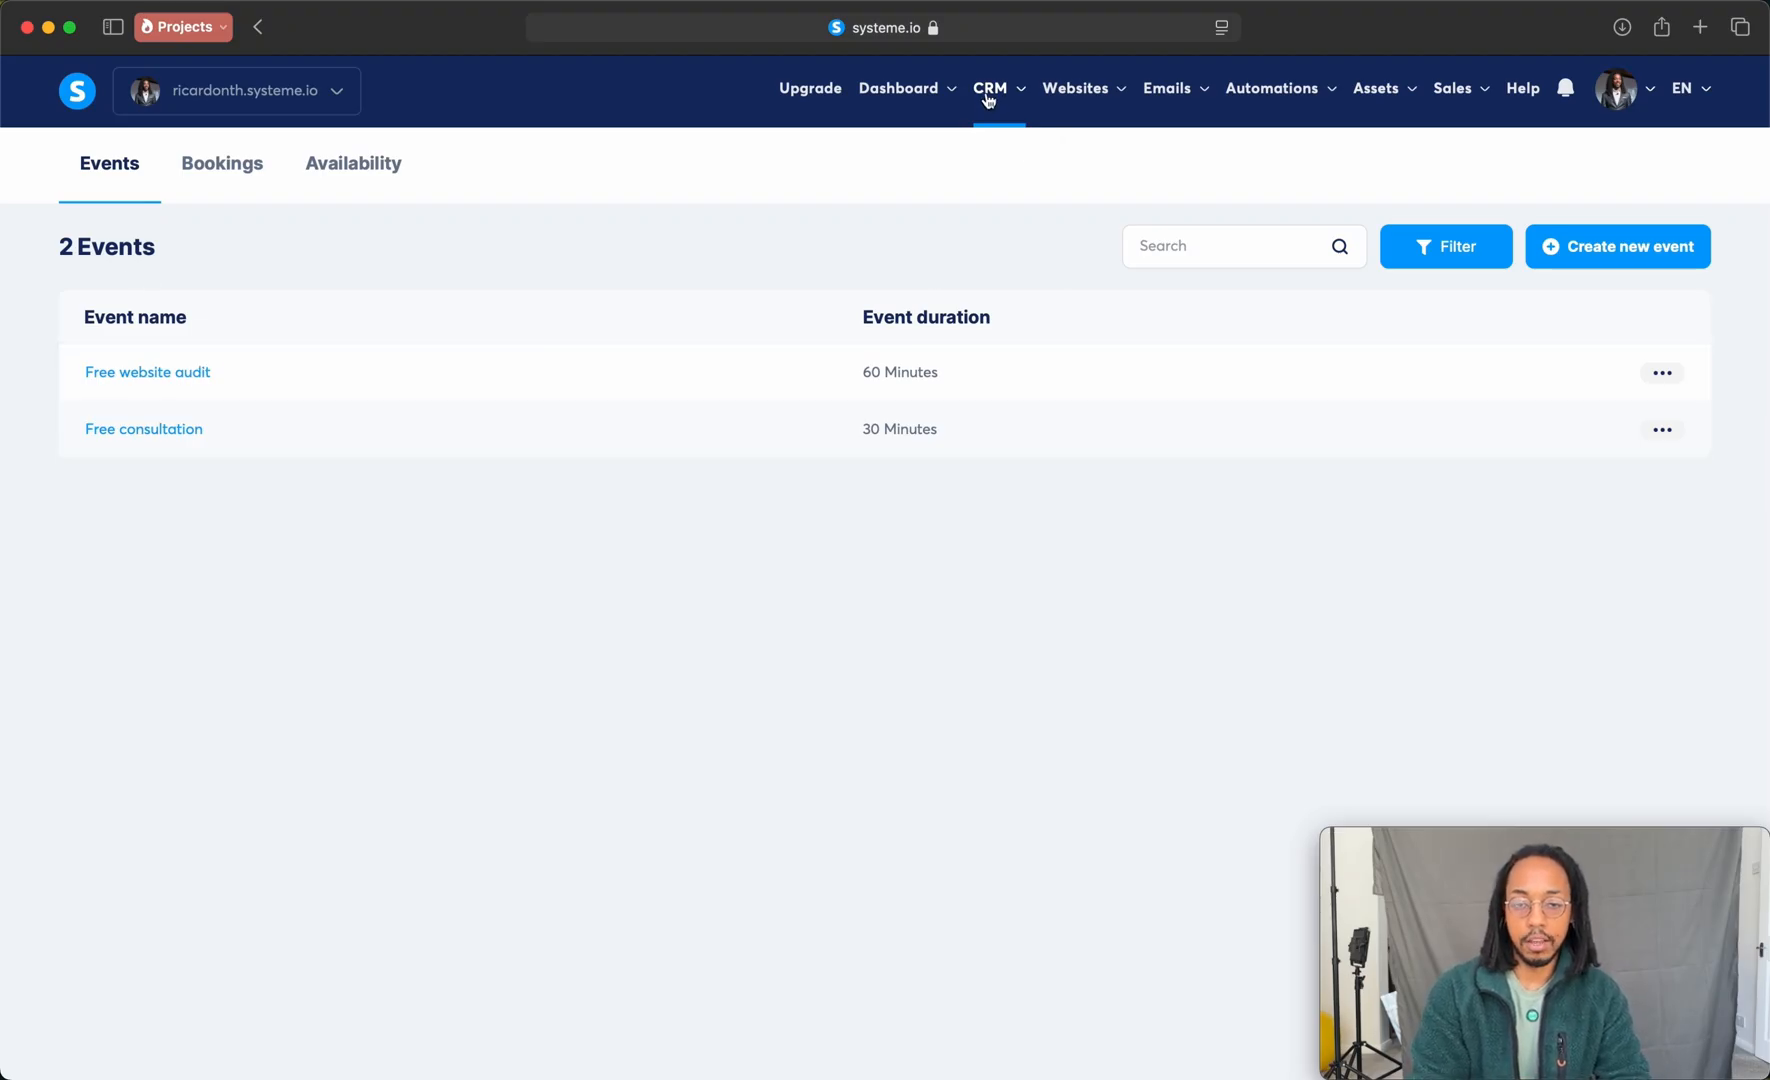
pyautogui.moveTo(988, 100)
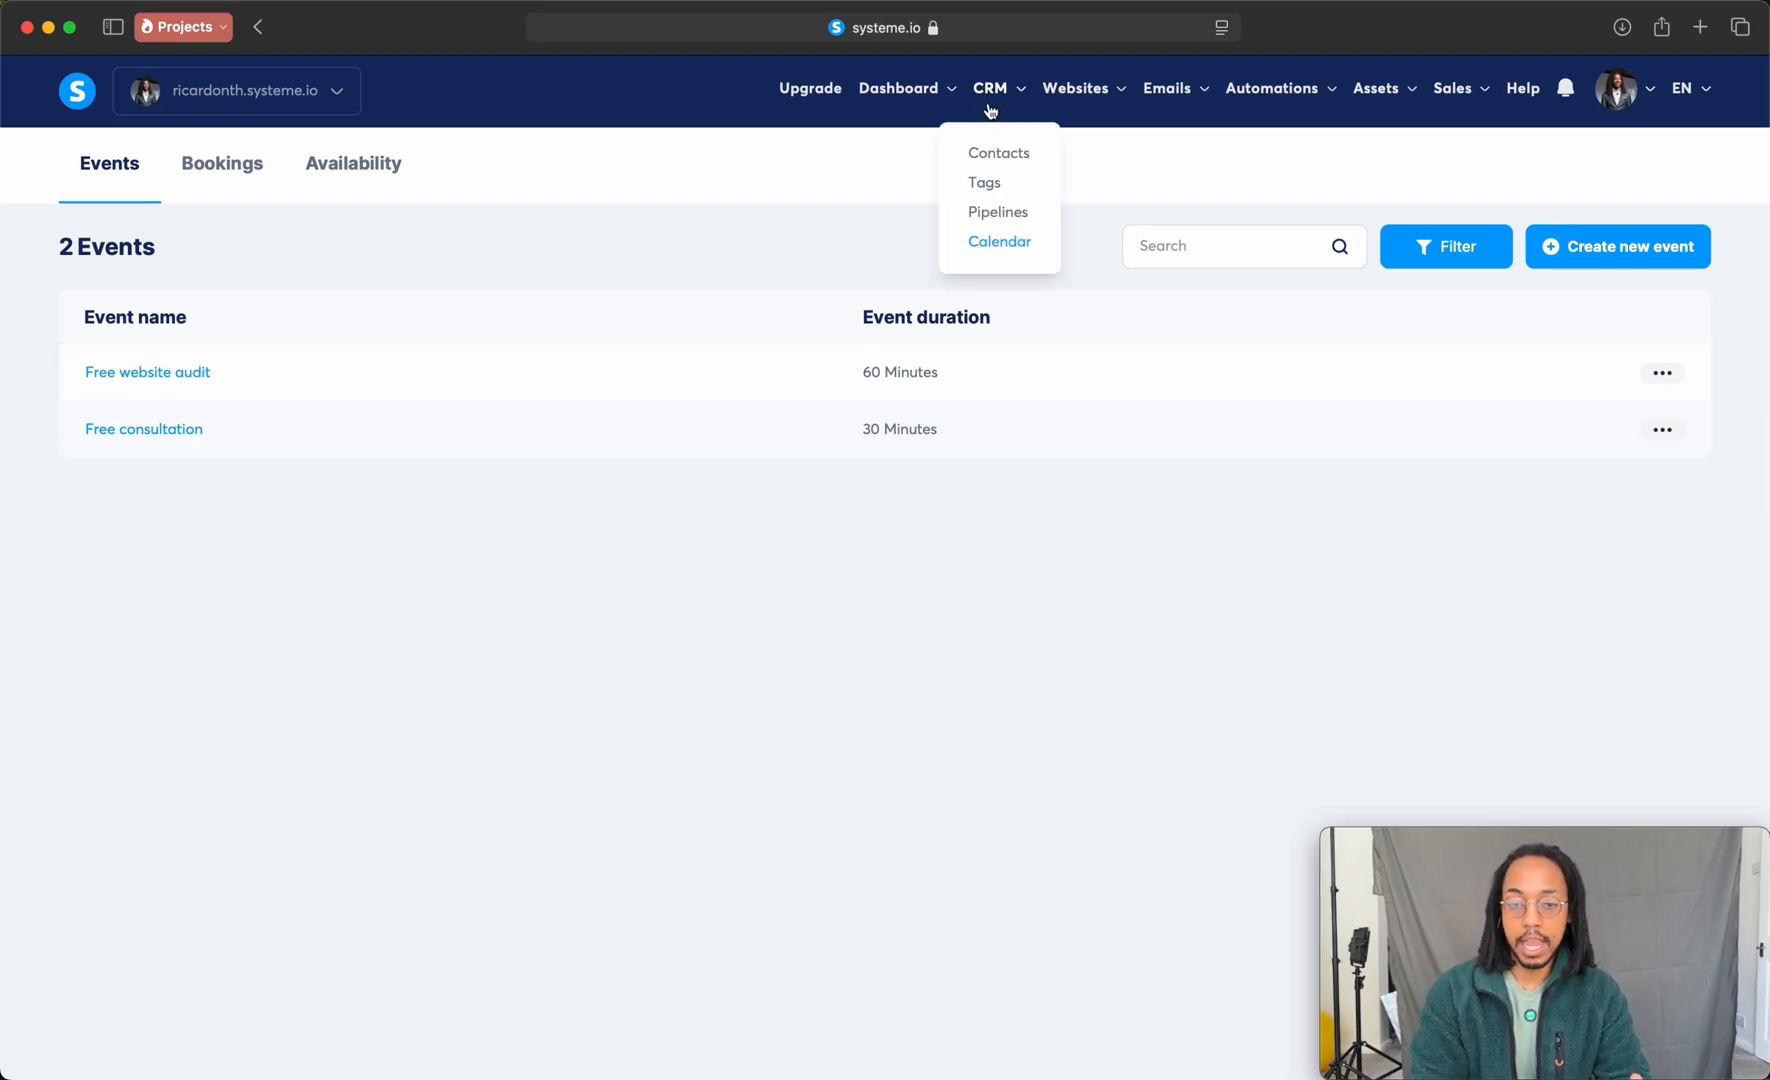
# Step: Review the booking page of the Website audit sales funnel in the page editor and exit the editor
pyautogui.moveTo(1078, 92)
pyautogui.click(1068, 184)
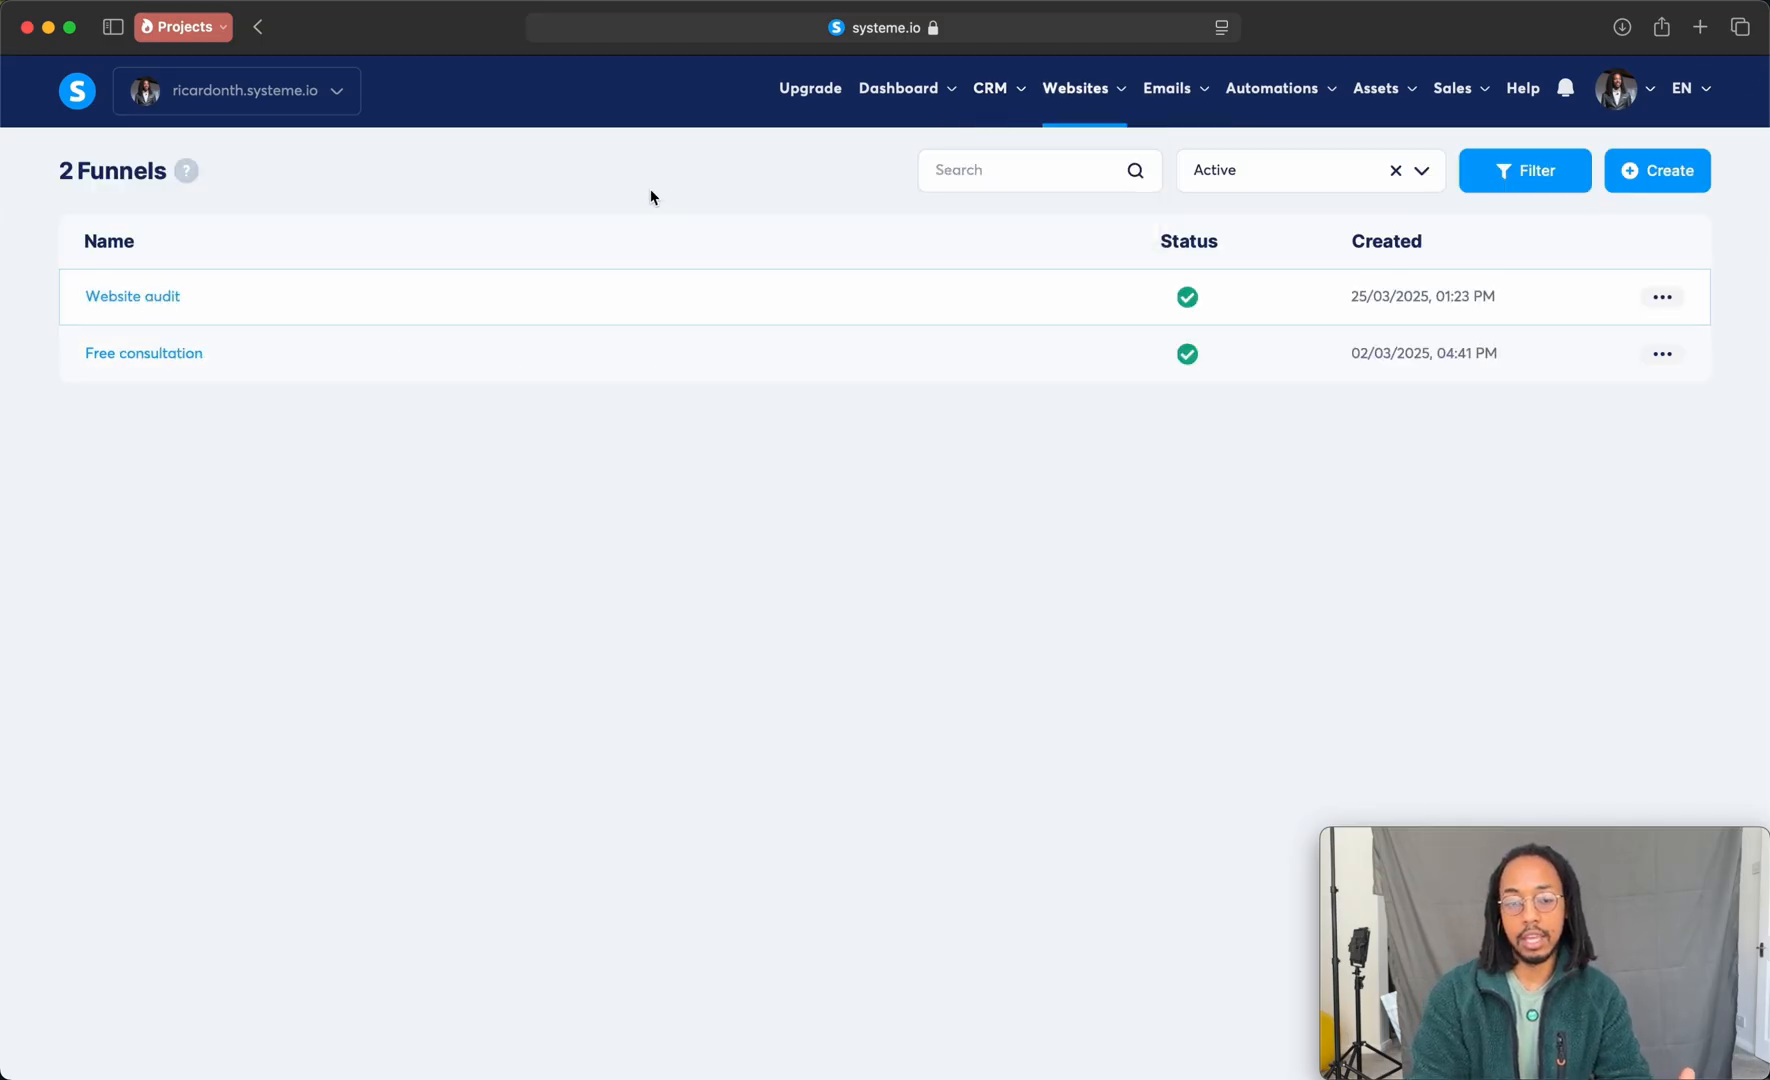
pyautogui.click(140, 298)
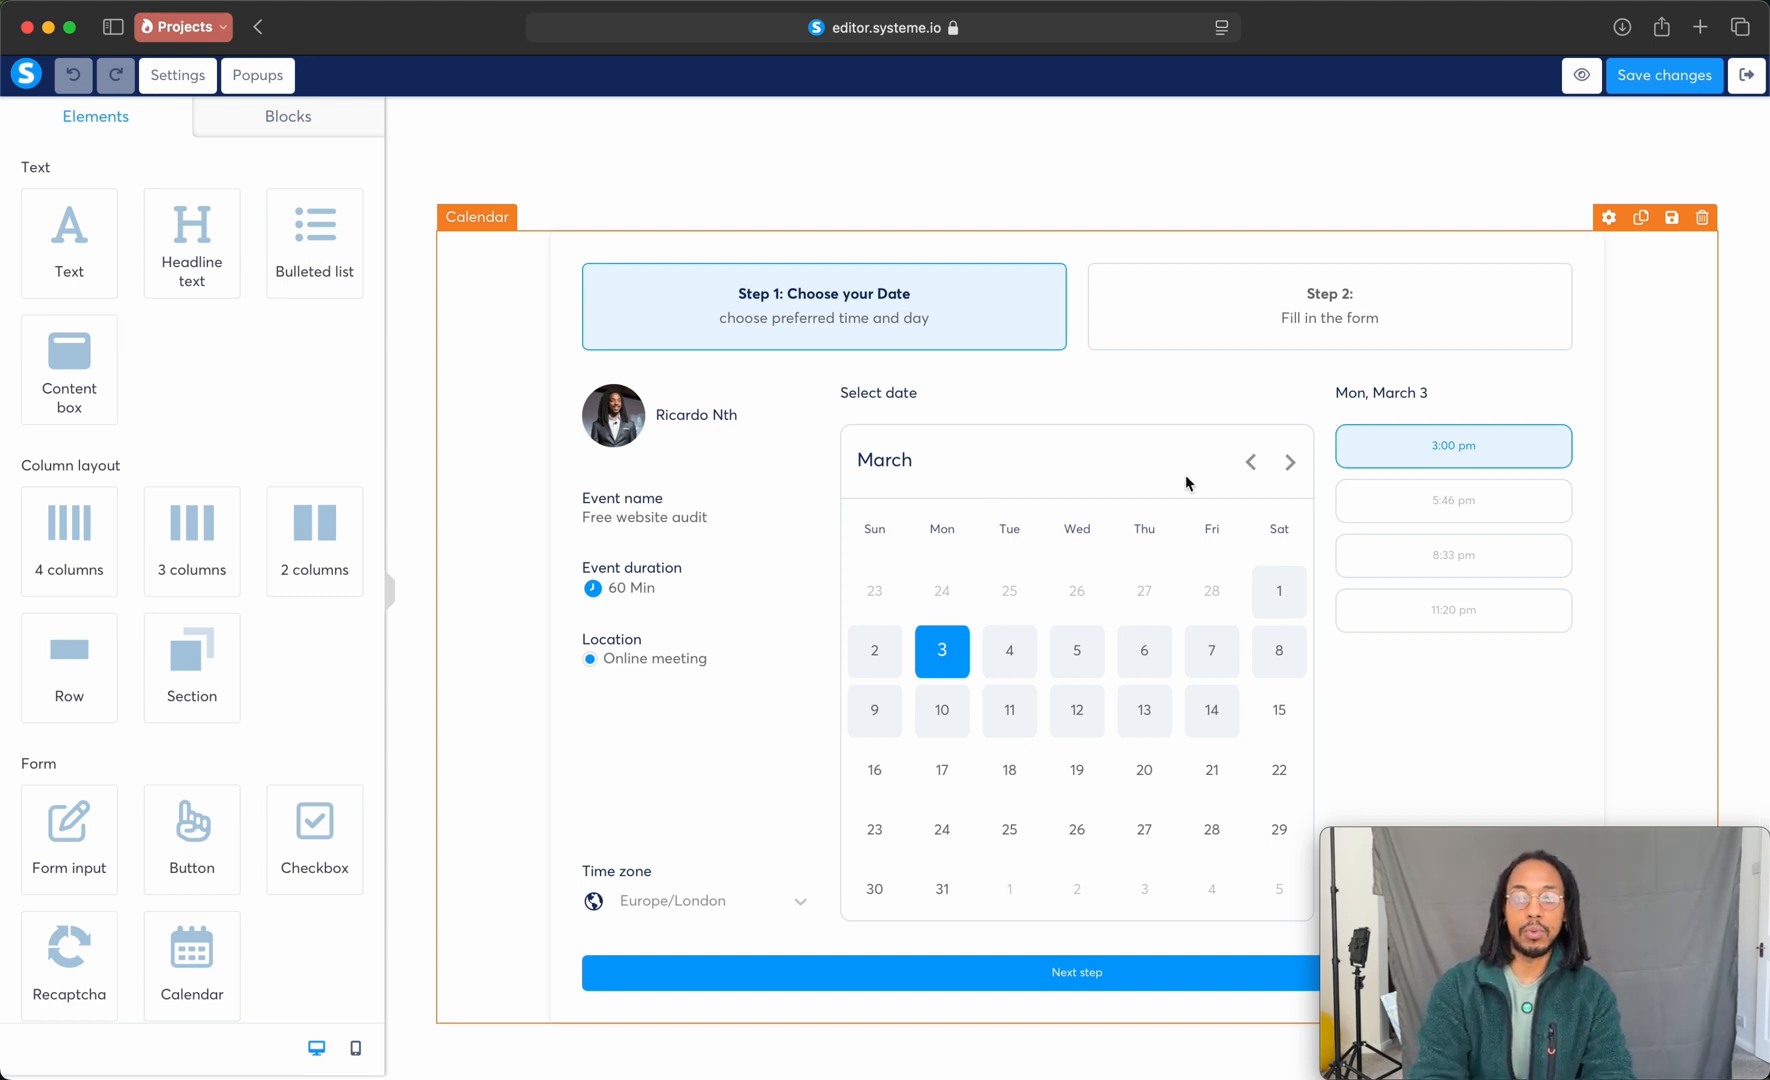
pyautogui.scroll(15, 1187, 483)
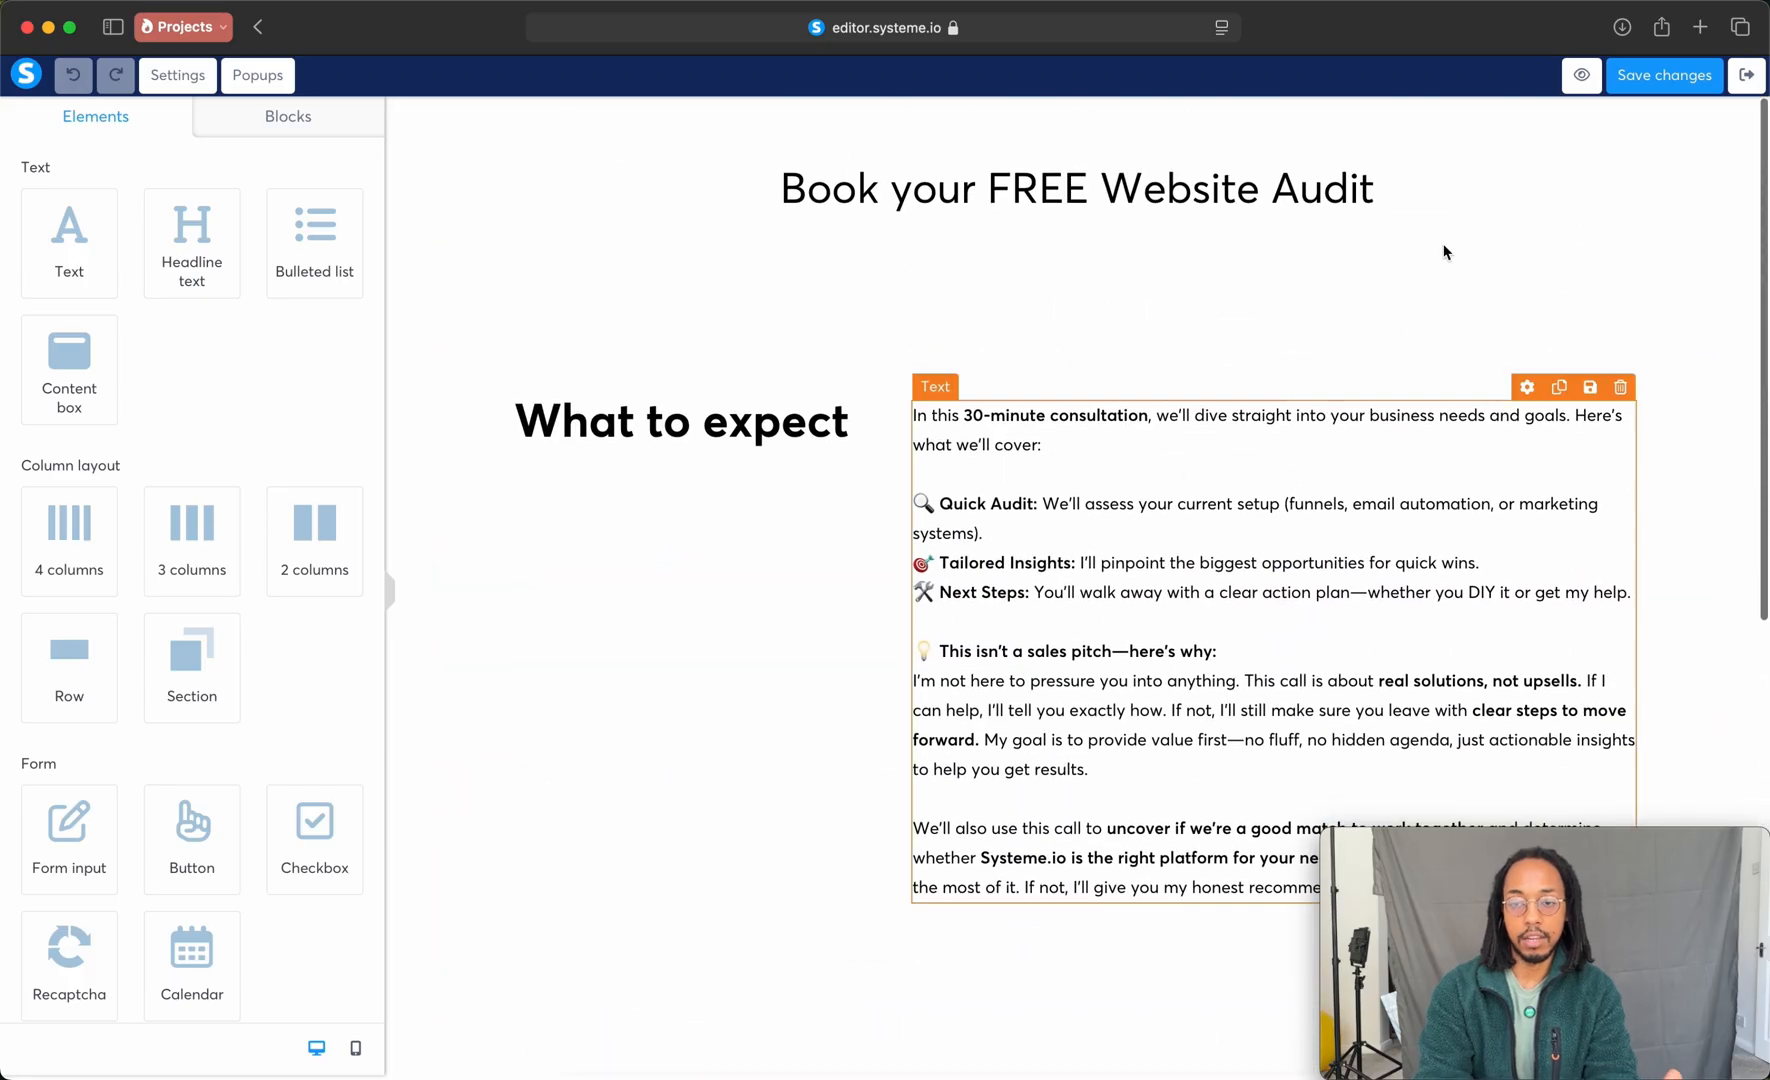
pyautogui.scroll(-15, 1571, 390)
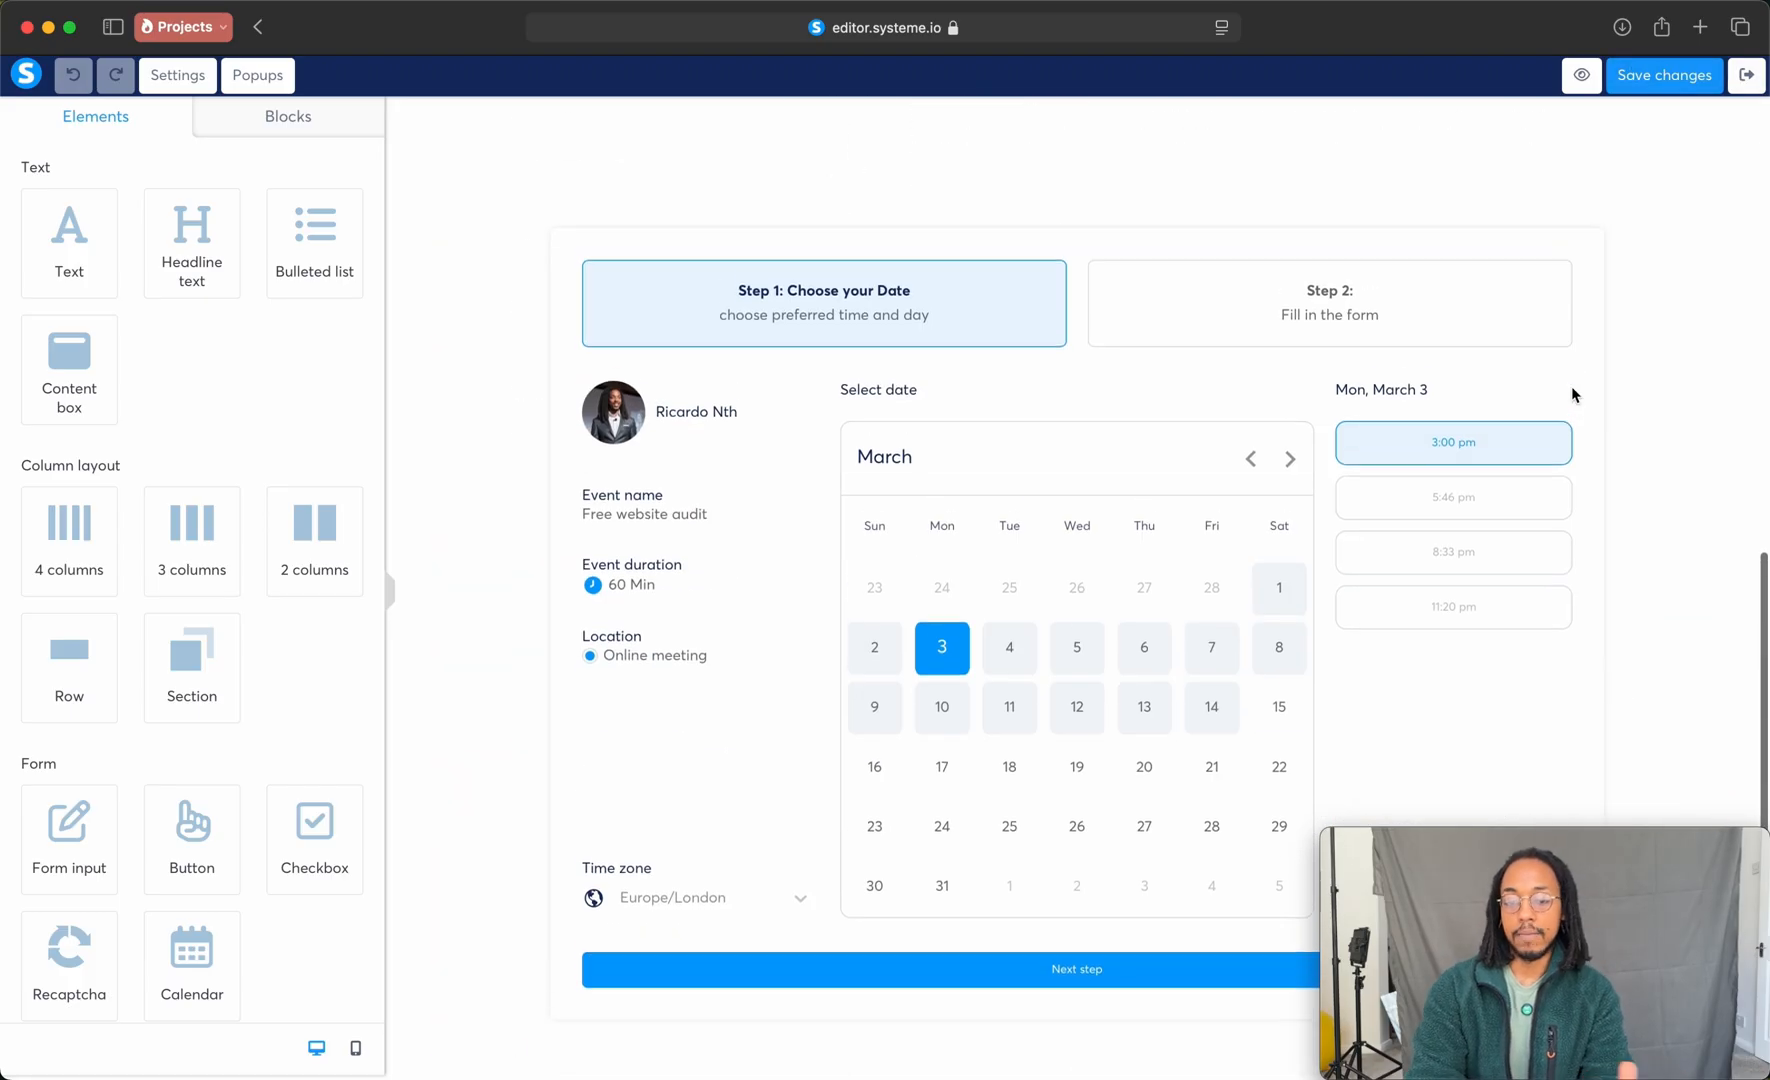
pyautogui.scroll(15, 1571, 386)
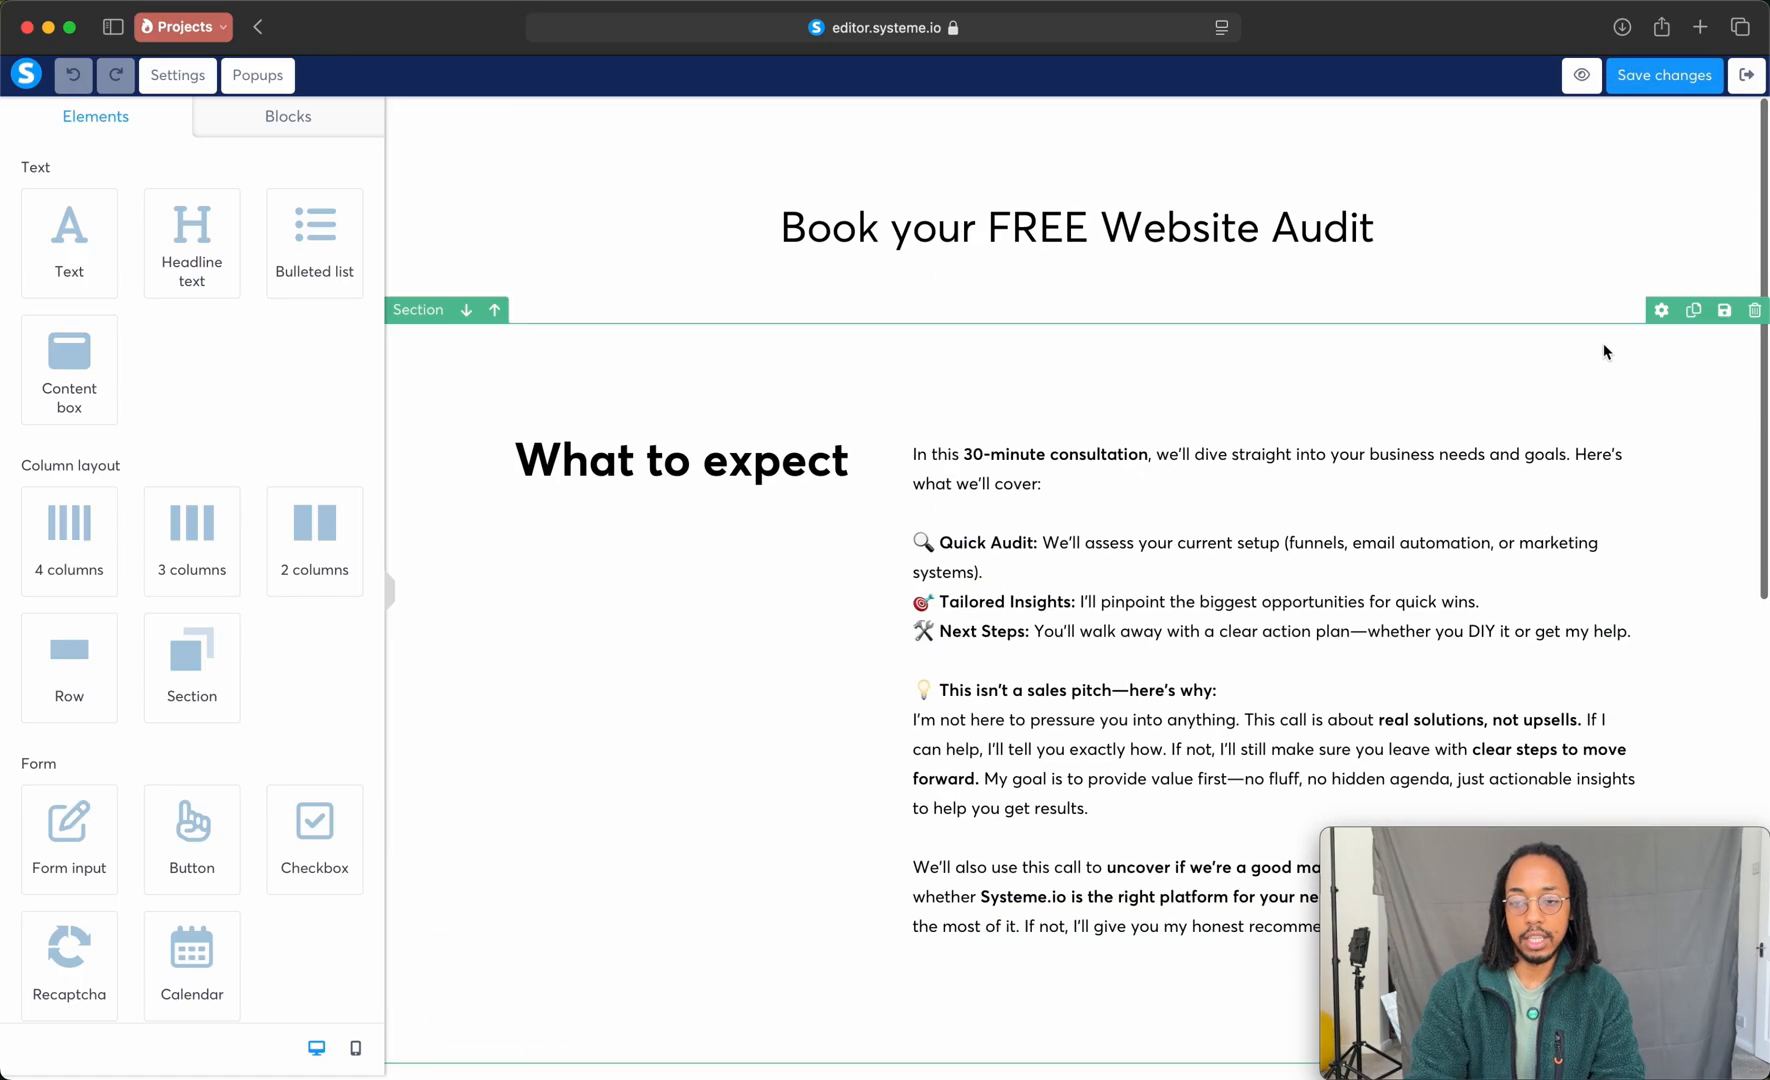
pyautogui.click(1747, 80)
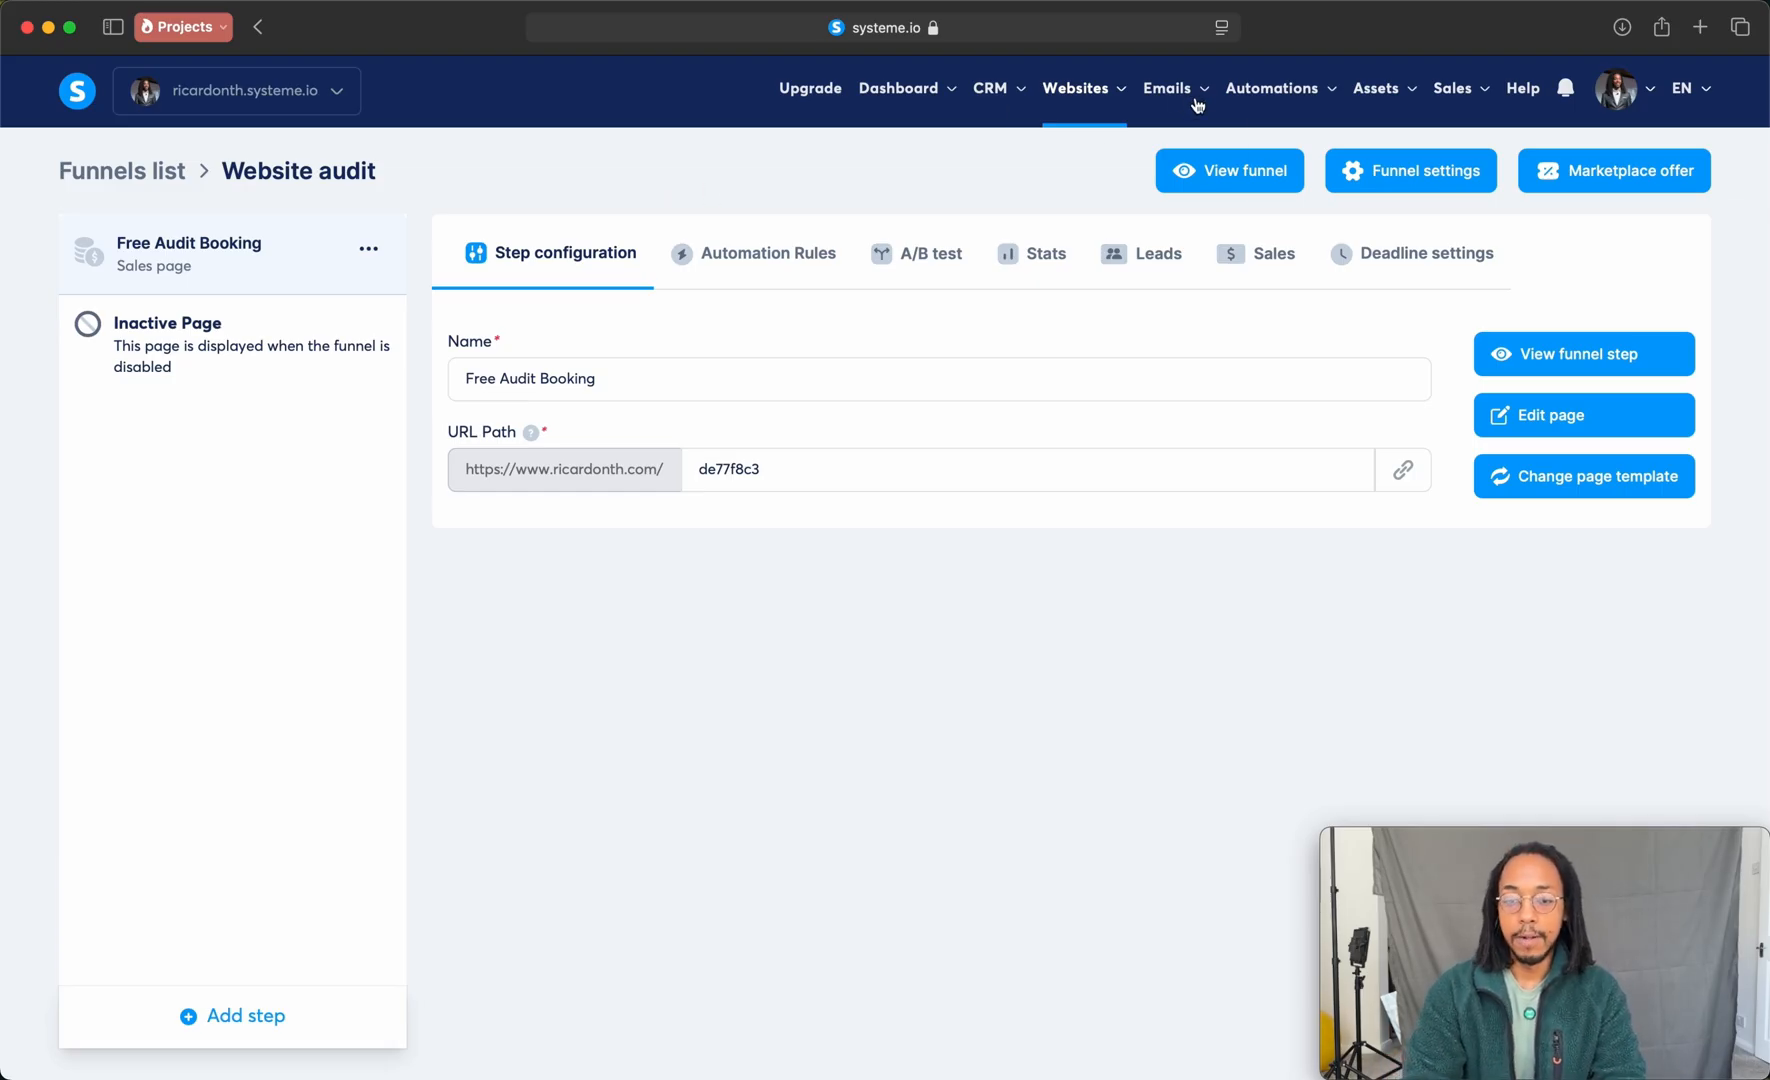
# Step: Create a sales funnel named Deposit with the Sell goal
pyautogui.moveTo(1247, 103)
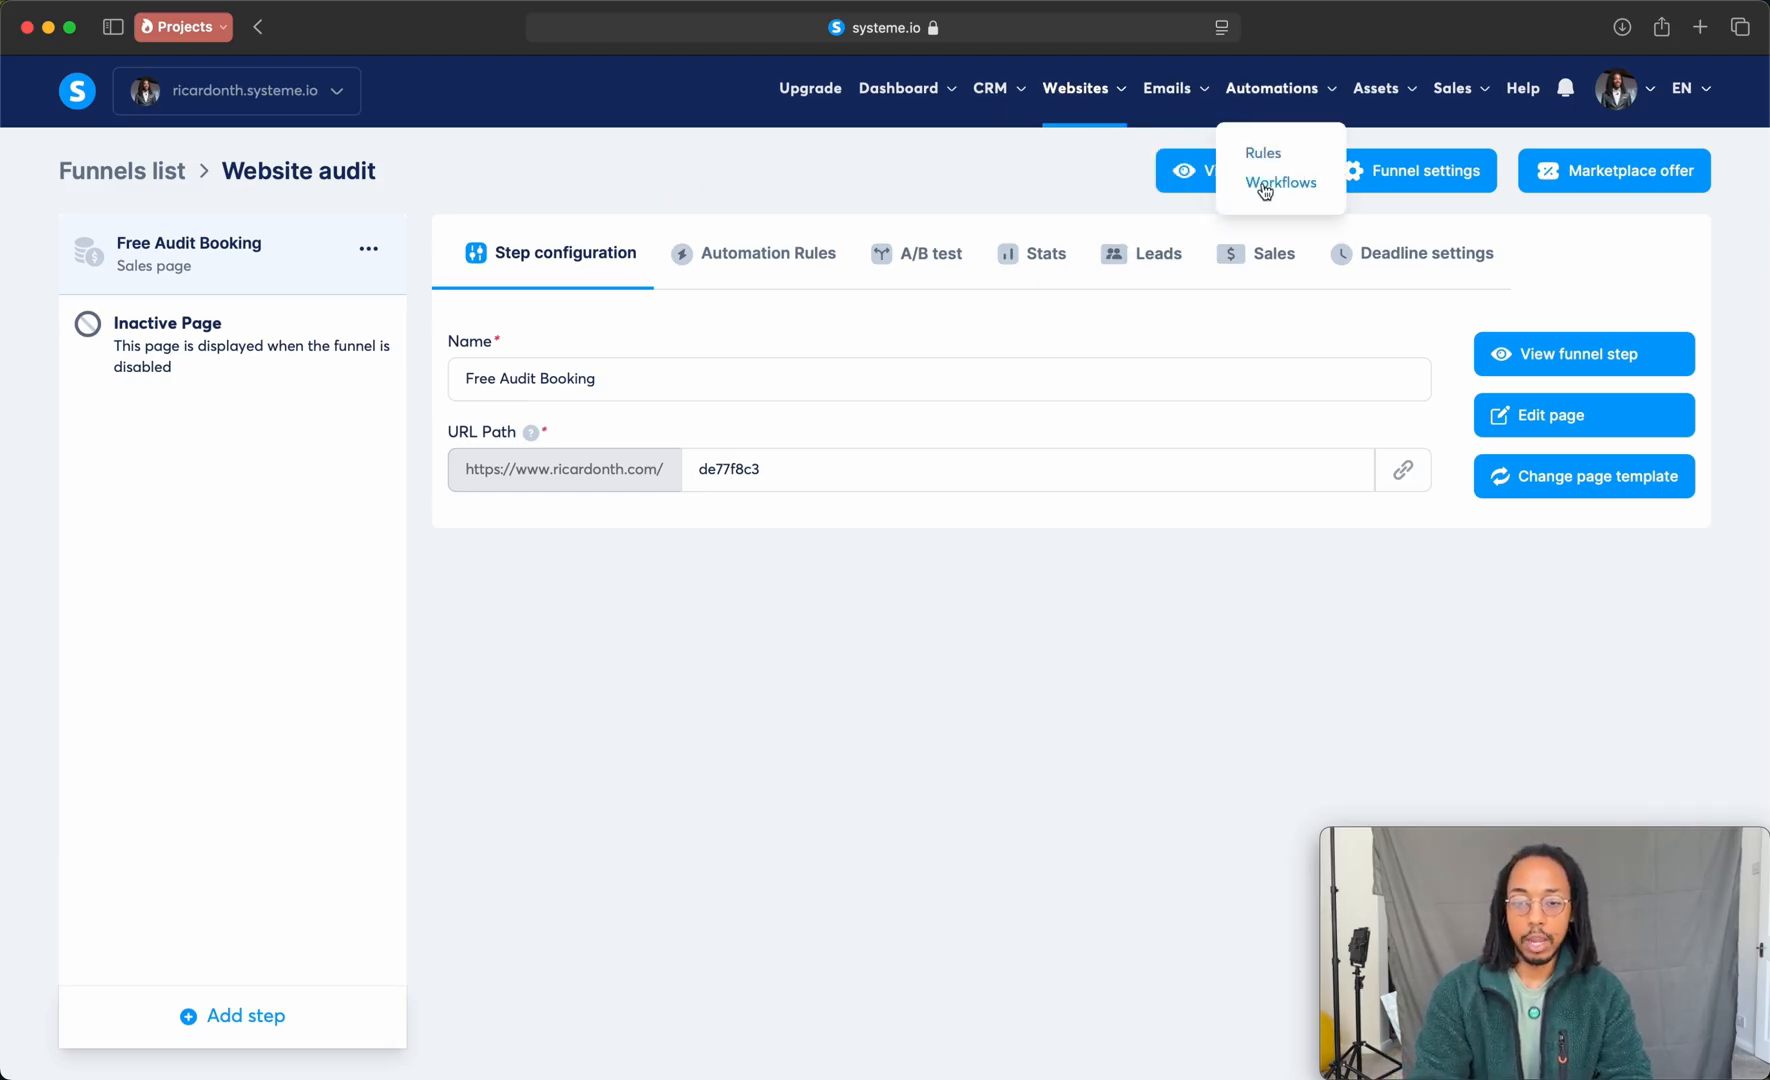
pyautogui.moveTo(1078, 100)
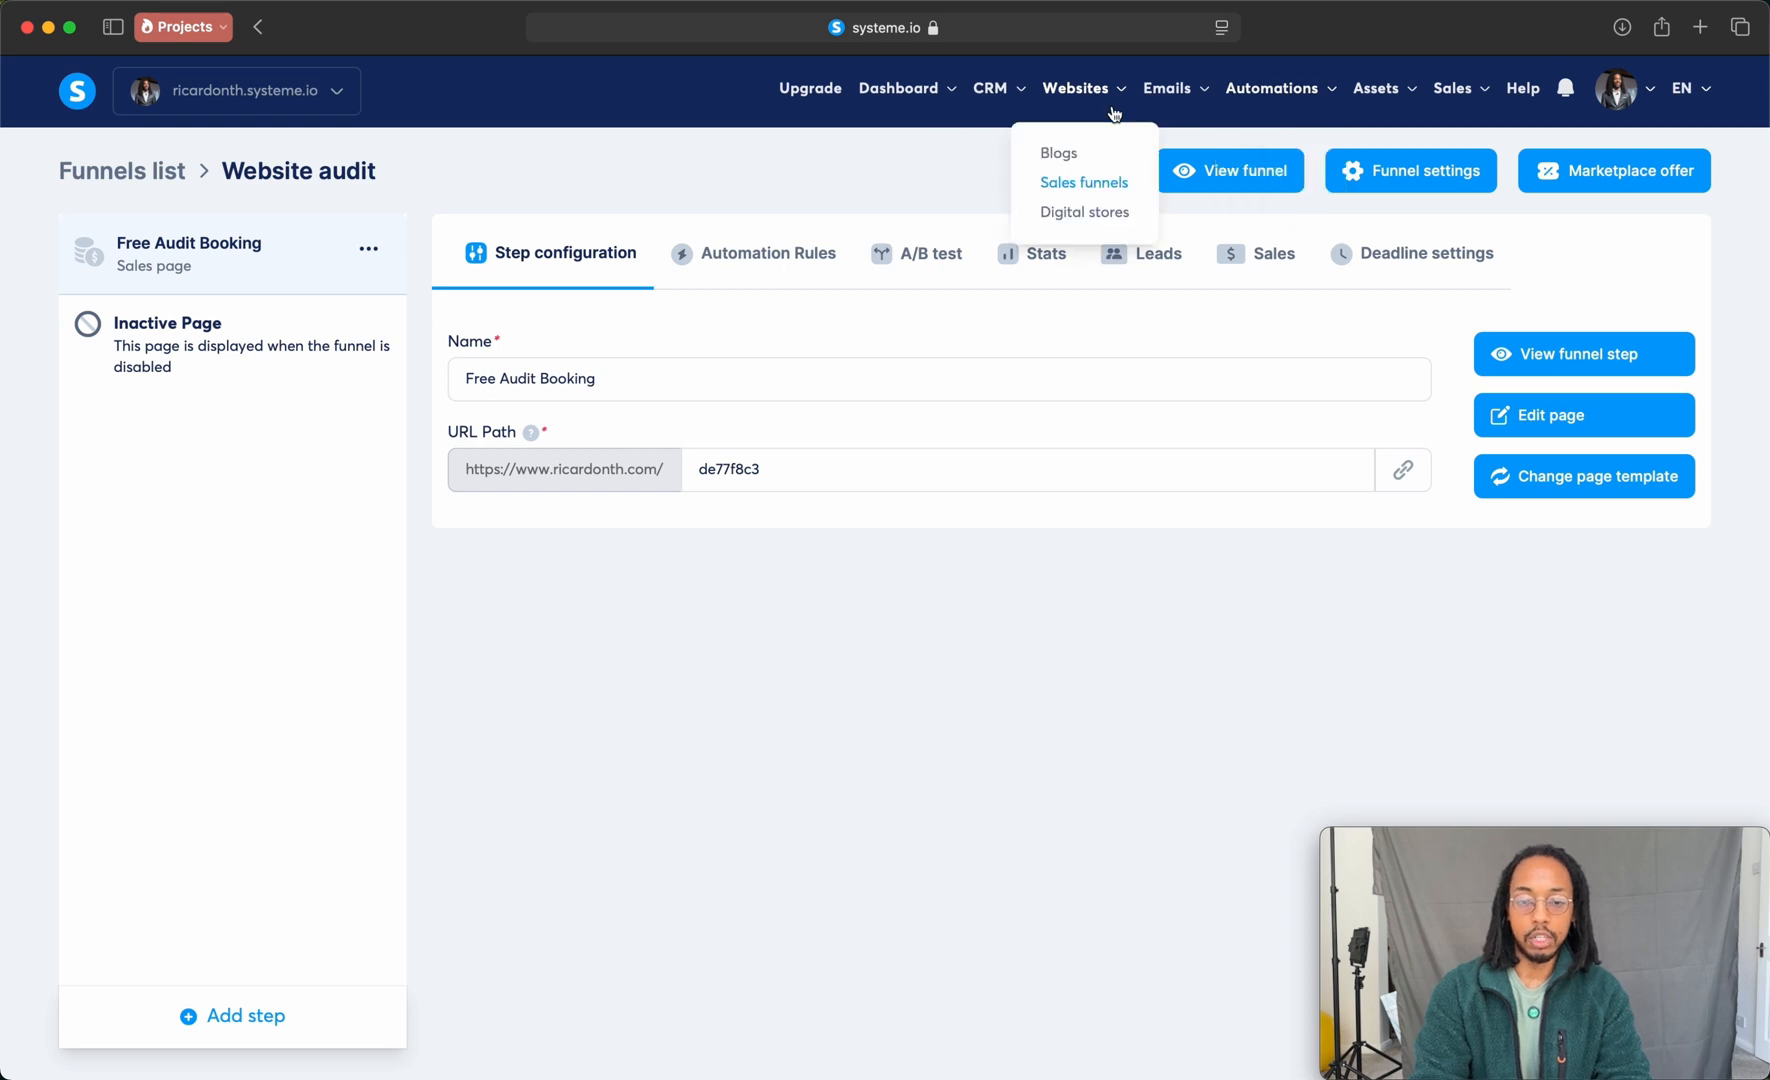
pyautogui.click(1077, 186)
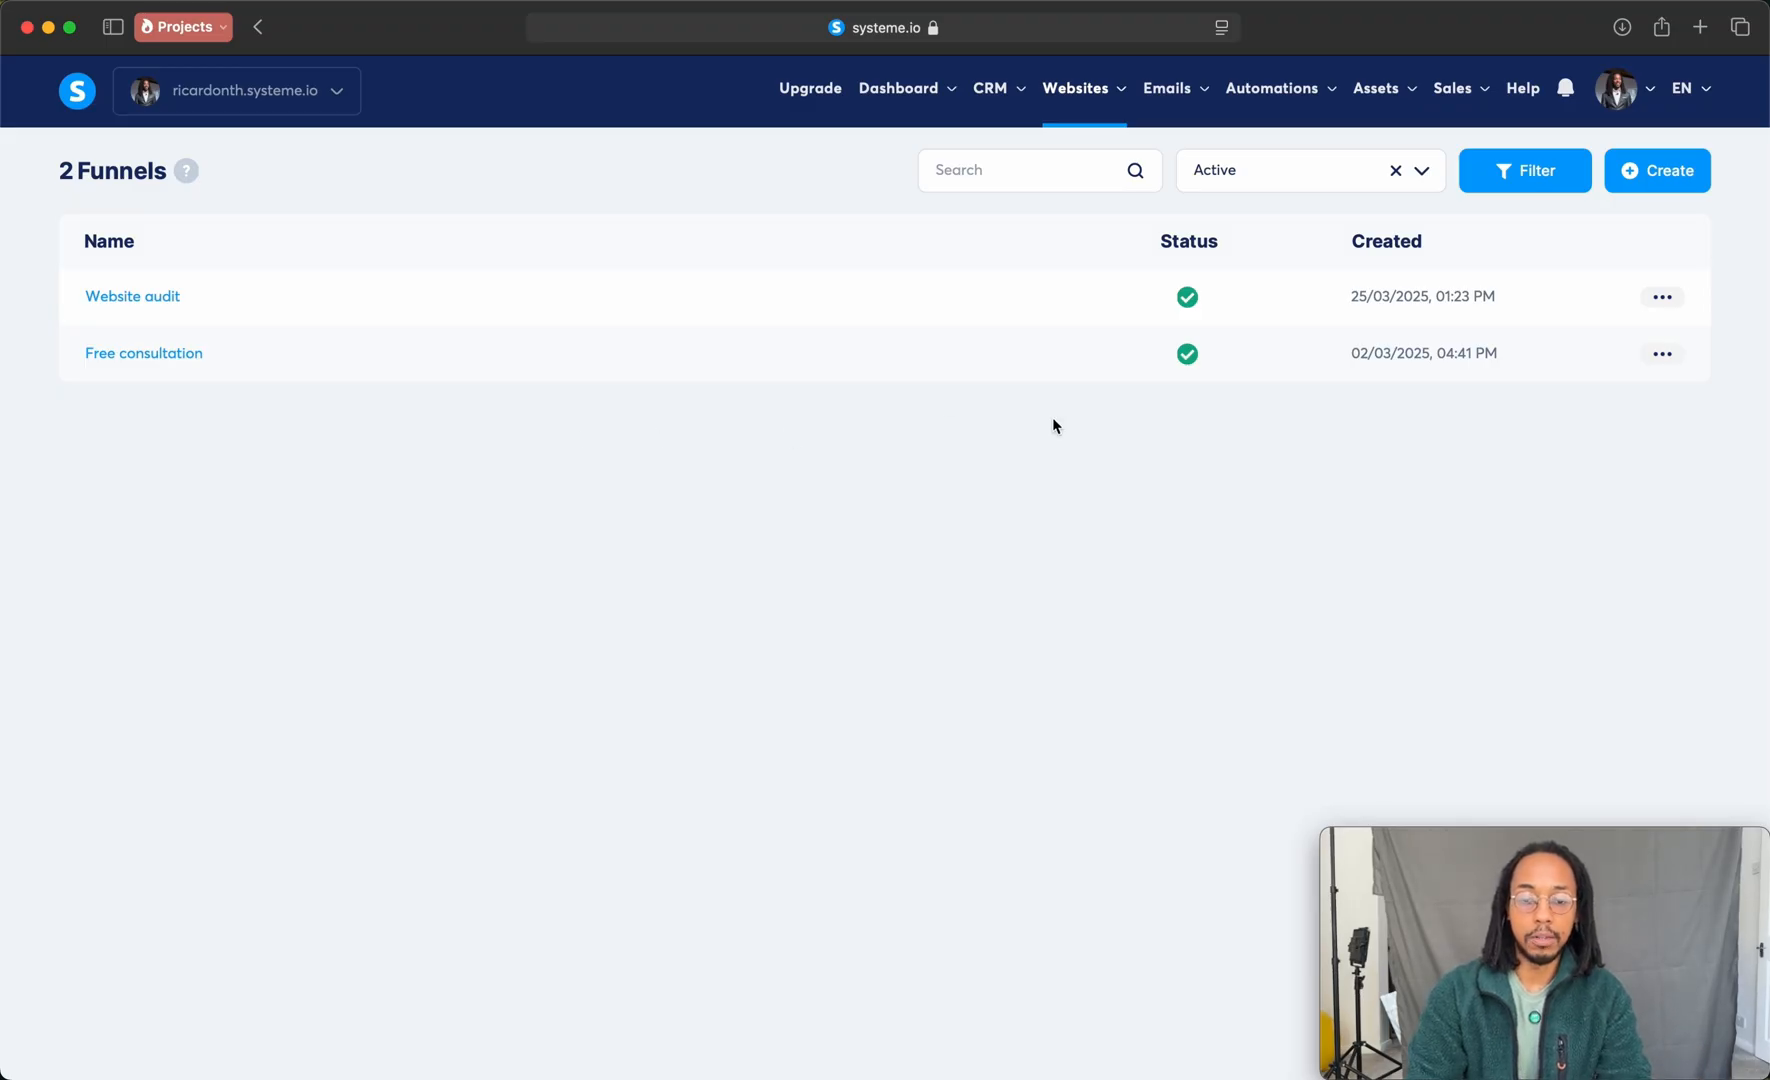
pyautogui.click(1677, 180)
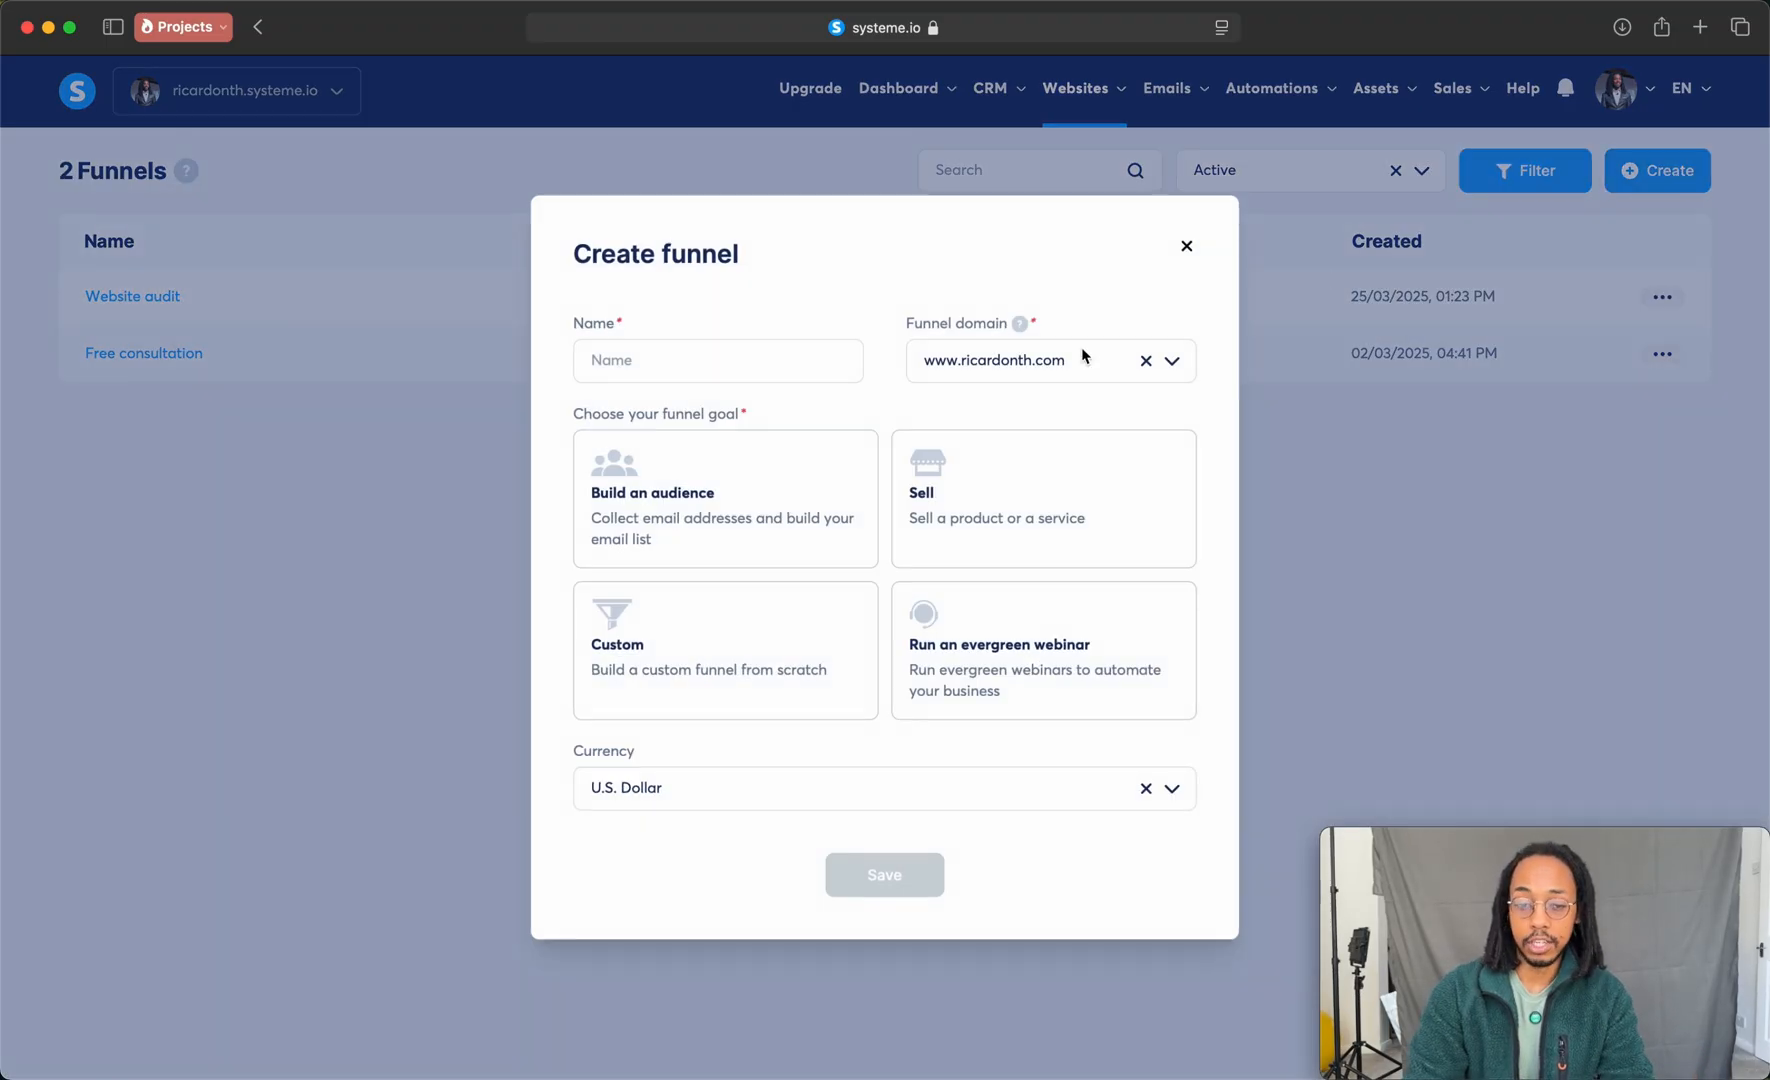
pyautogui.click(792, 373)
pyautogui.write('Deposit')
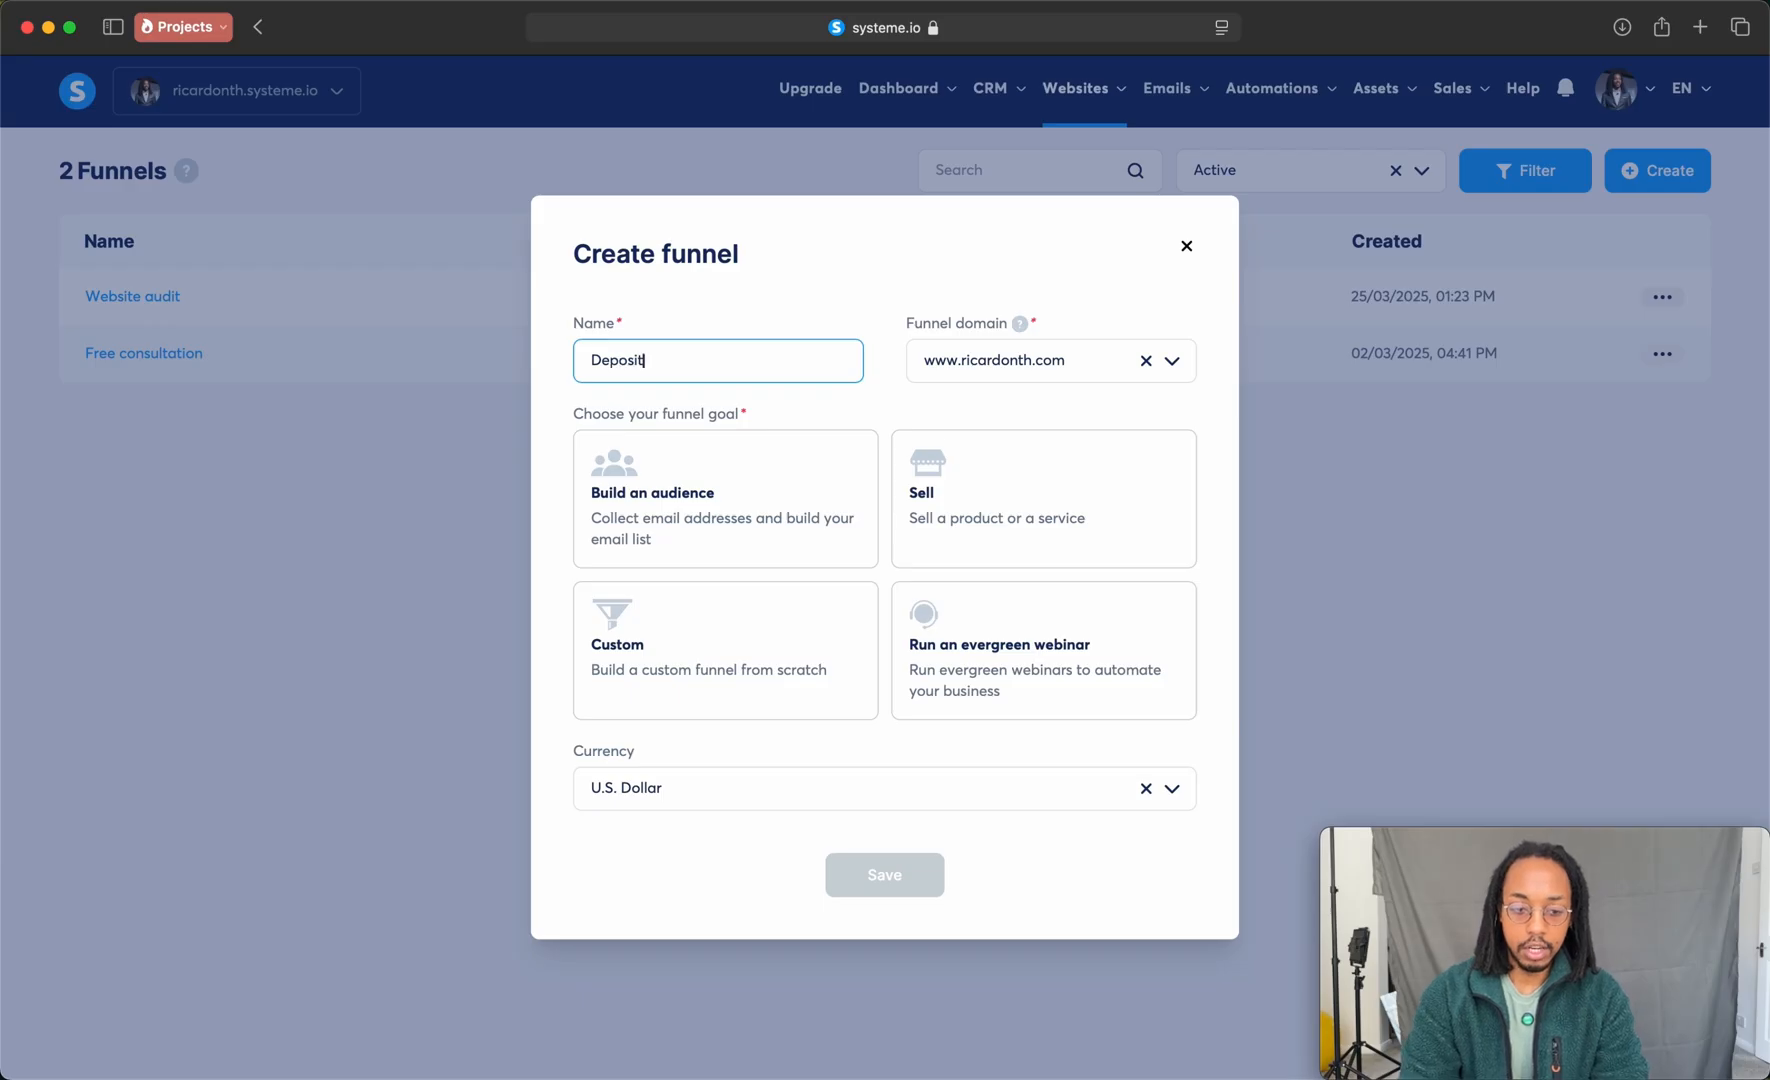
pyautogui.click(1019, 490)
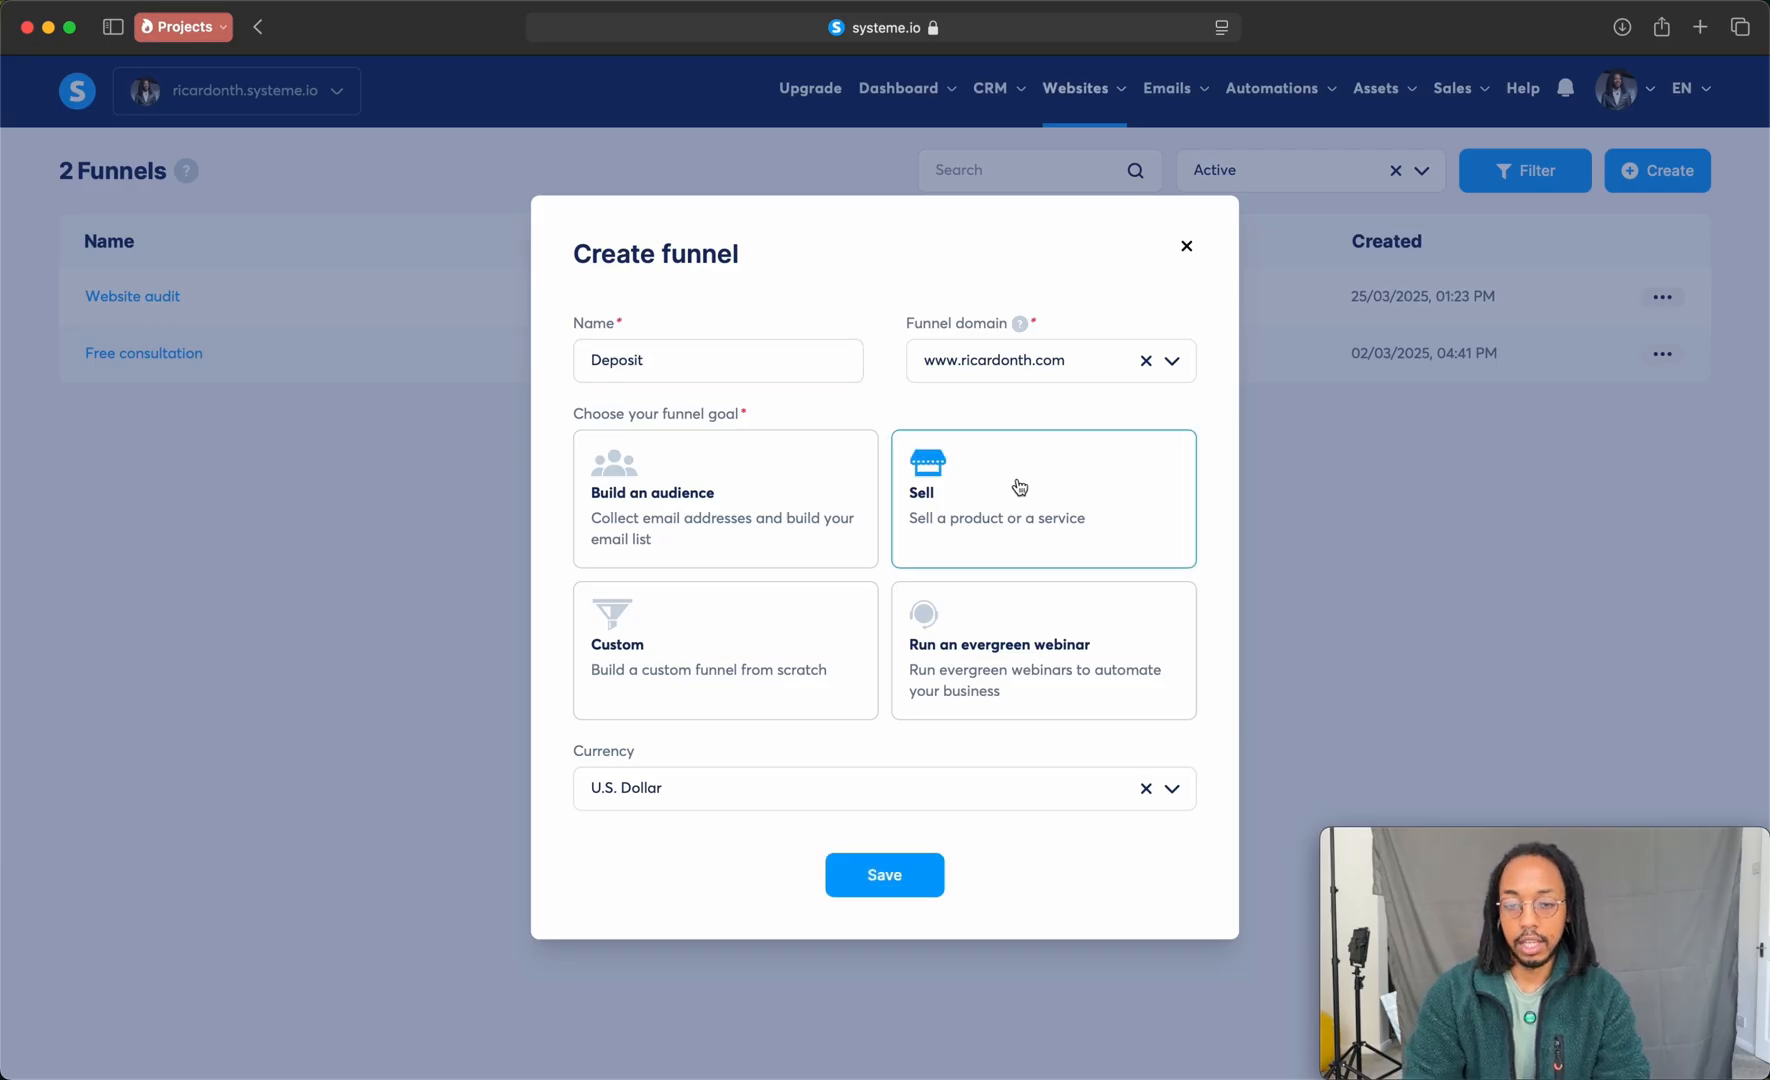
pyautogui.click(855, 872)
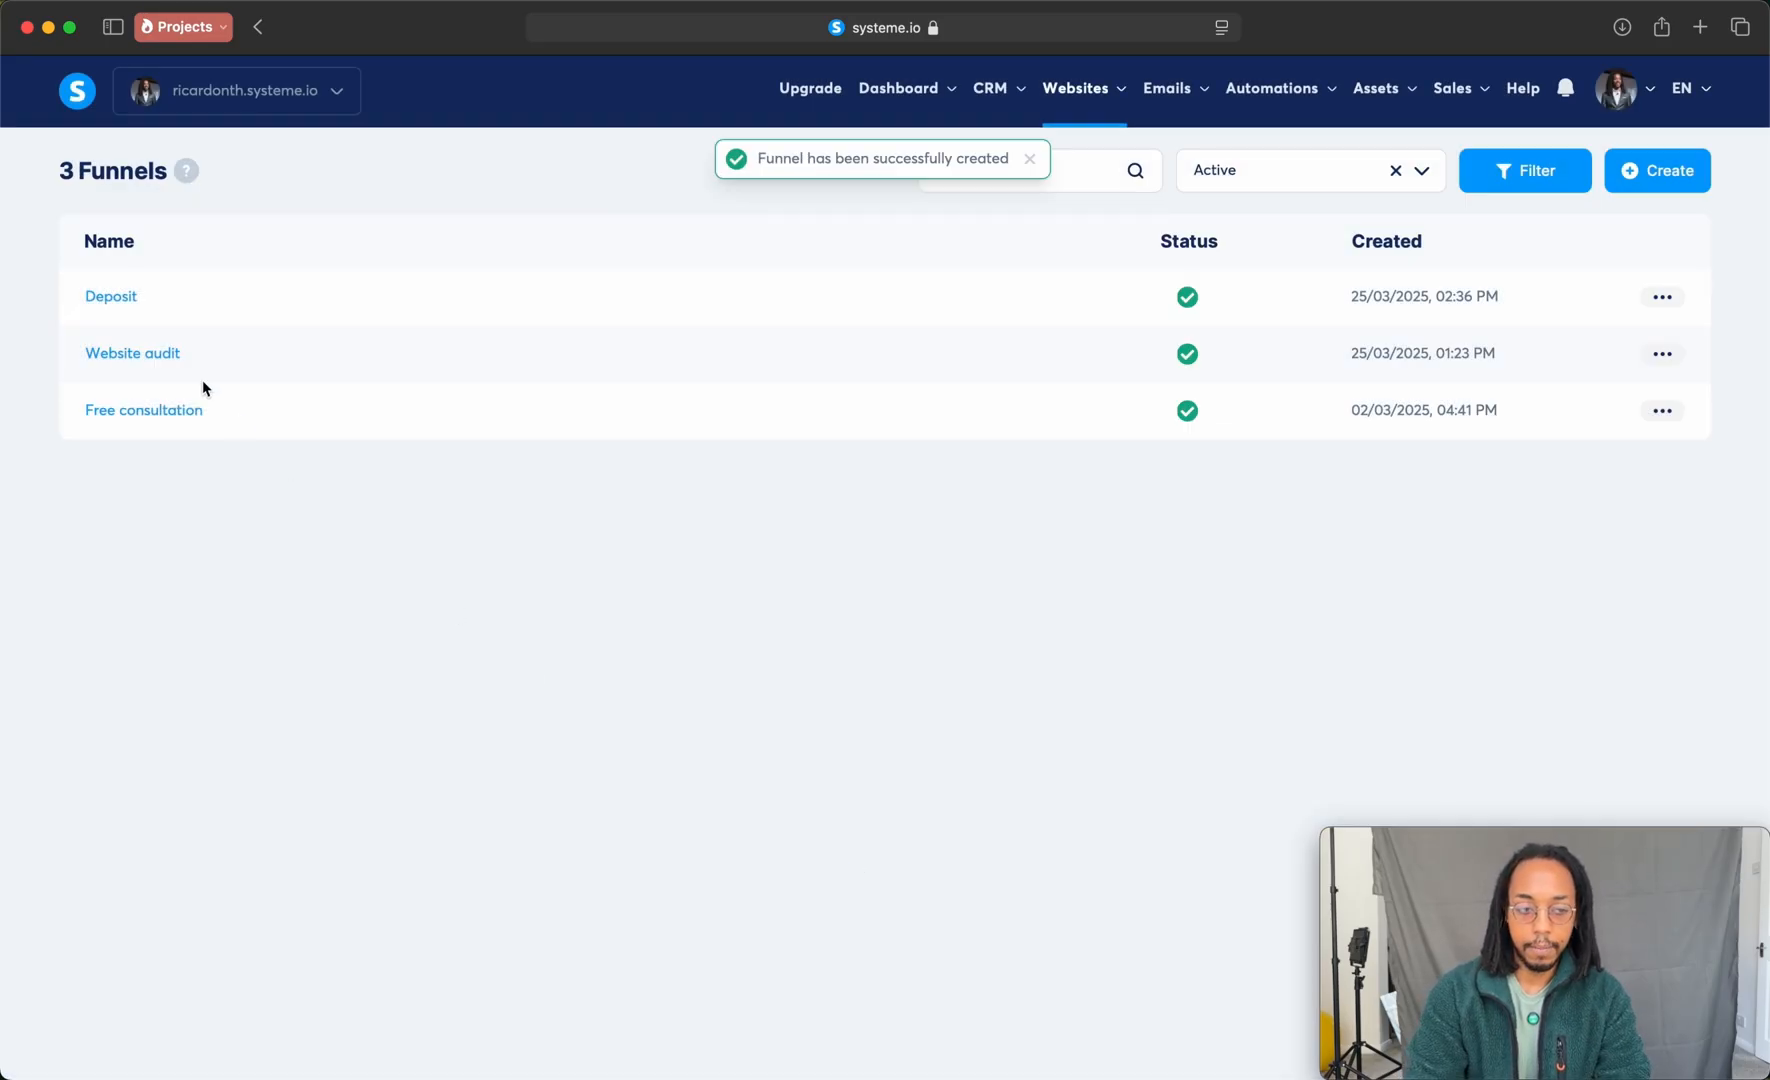
# Step: Open the Deposit funnel and apply the first page template, with the engagement ring order summary, to its Order Form step
pyautogui.click(107, 296)
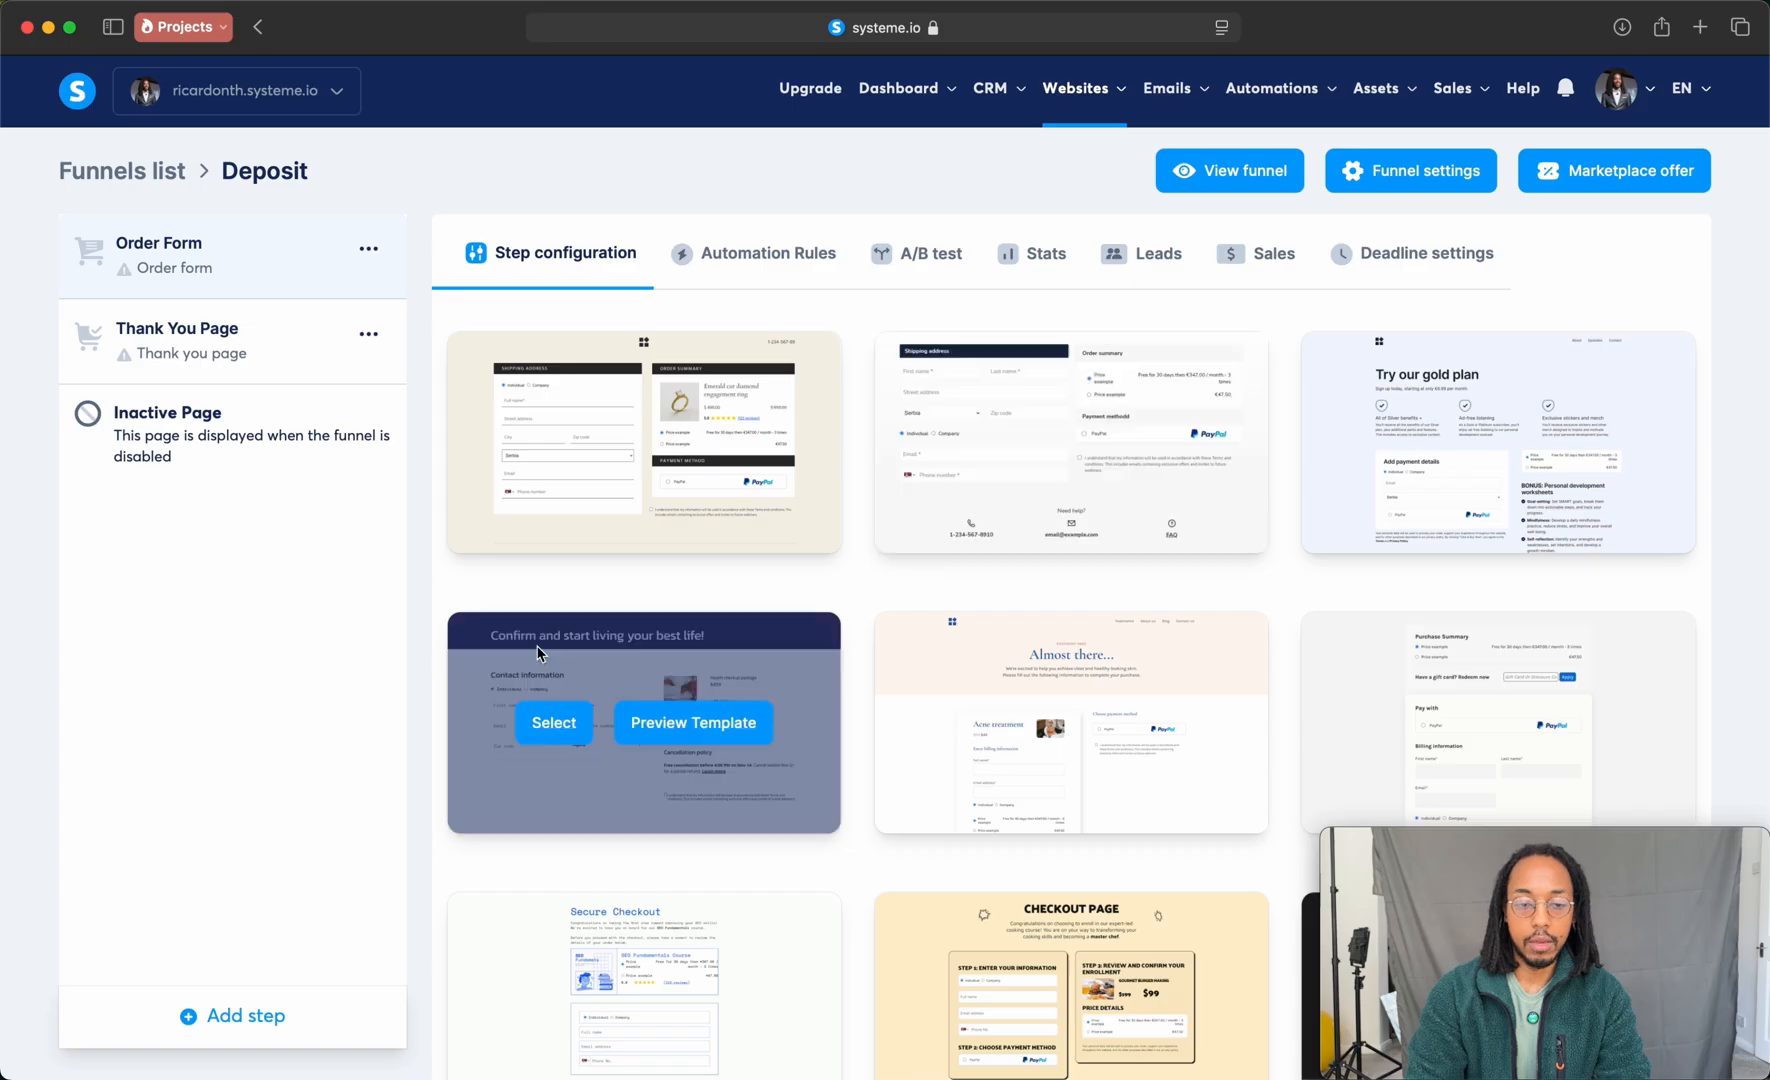
pyautogui.click(368, 249)
pyautogui.click(215, 269)
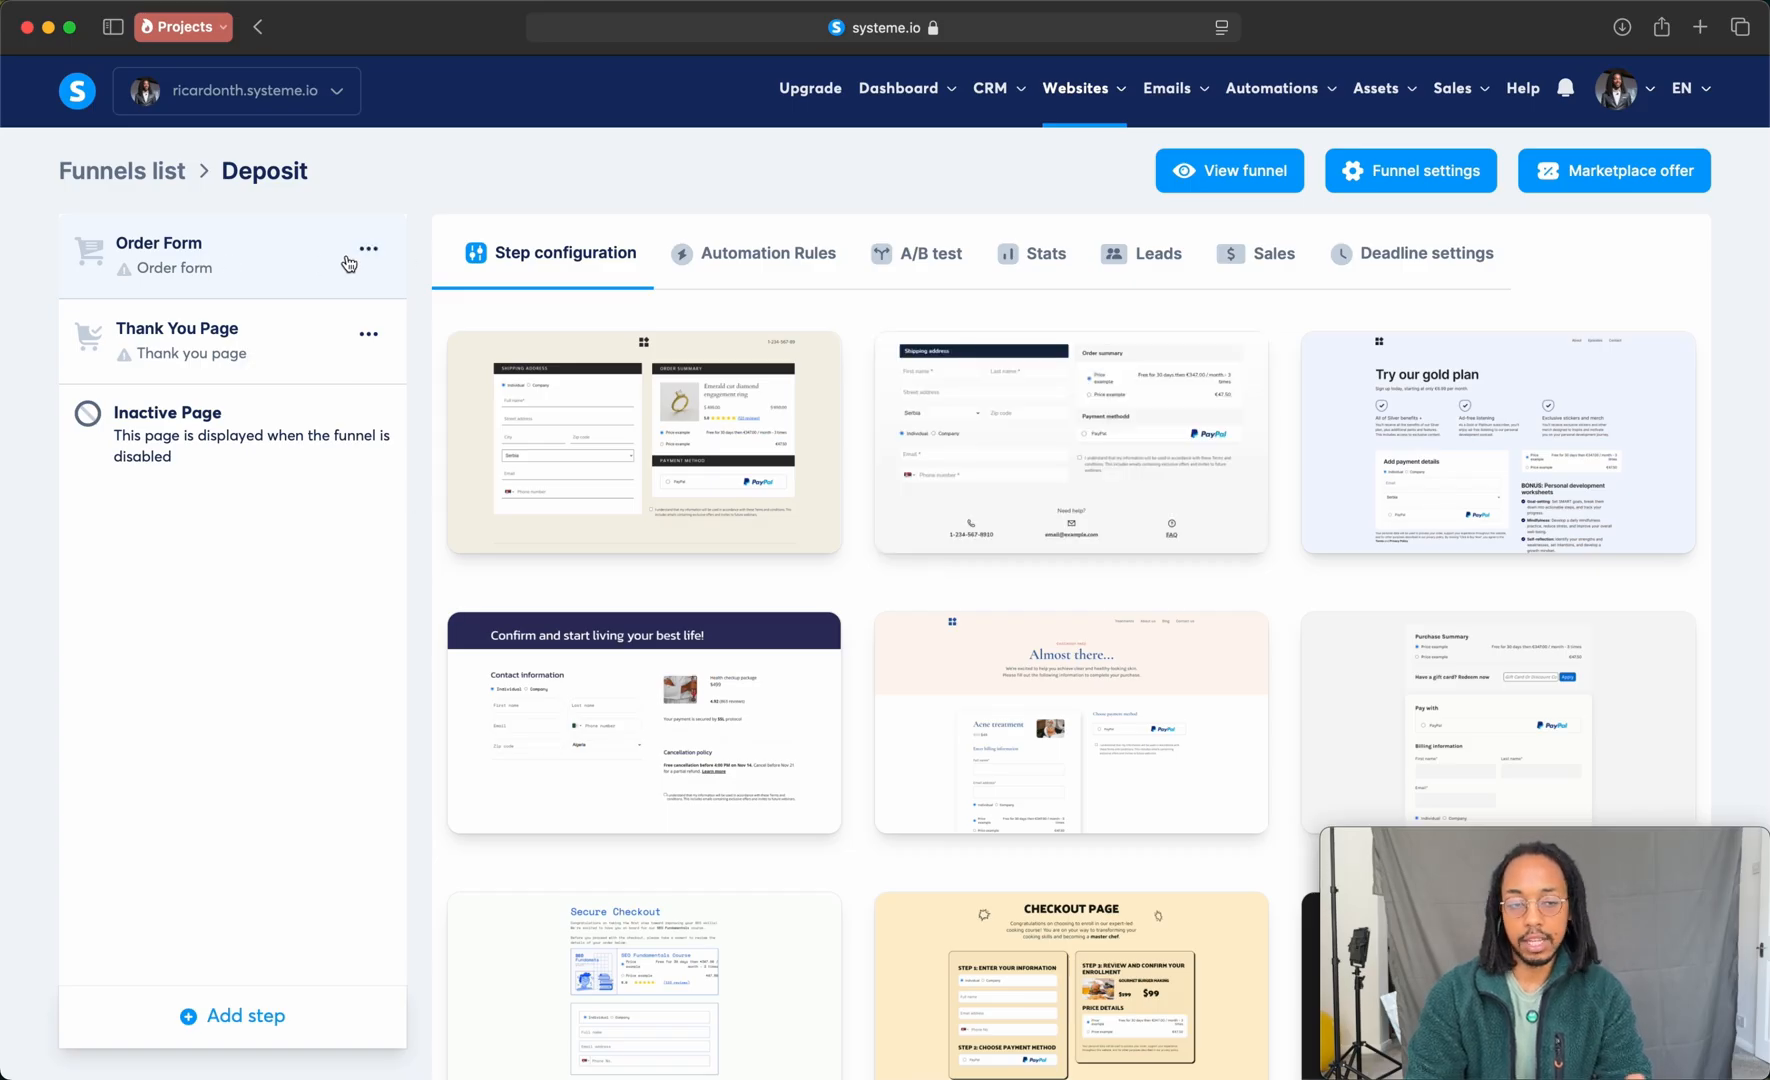
pyautogui.click(300, 334)
pyautogui.click(205, 269)
pyautogui.moveTo(670, 448)
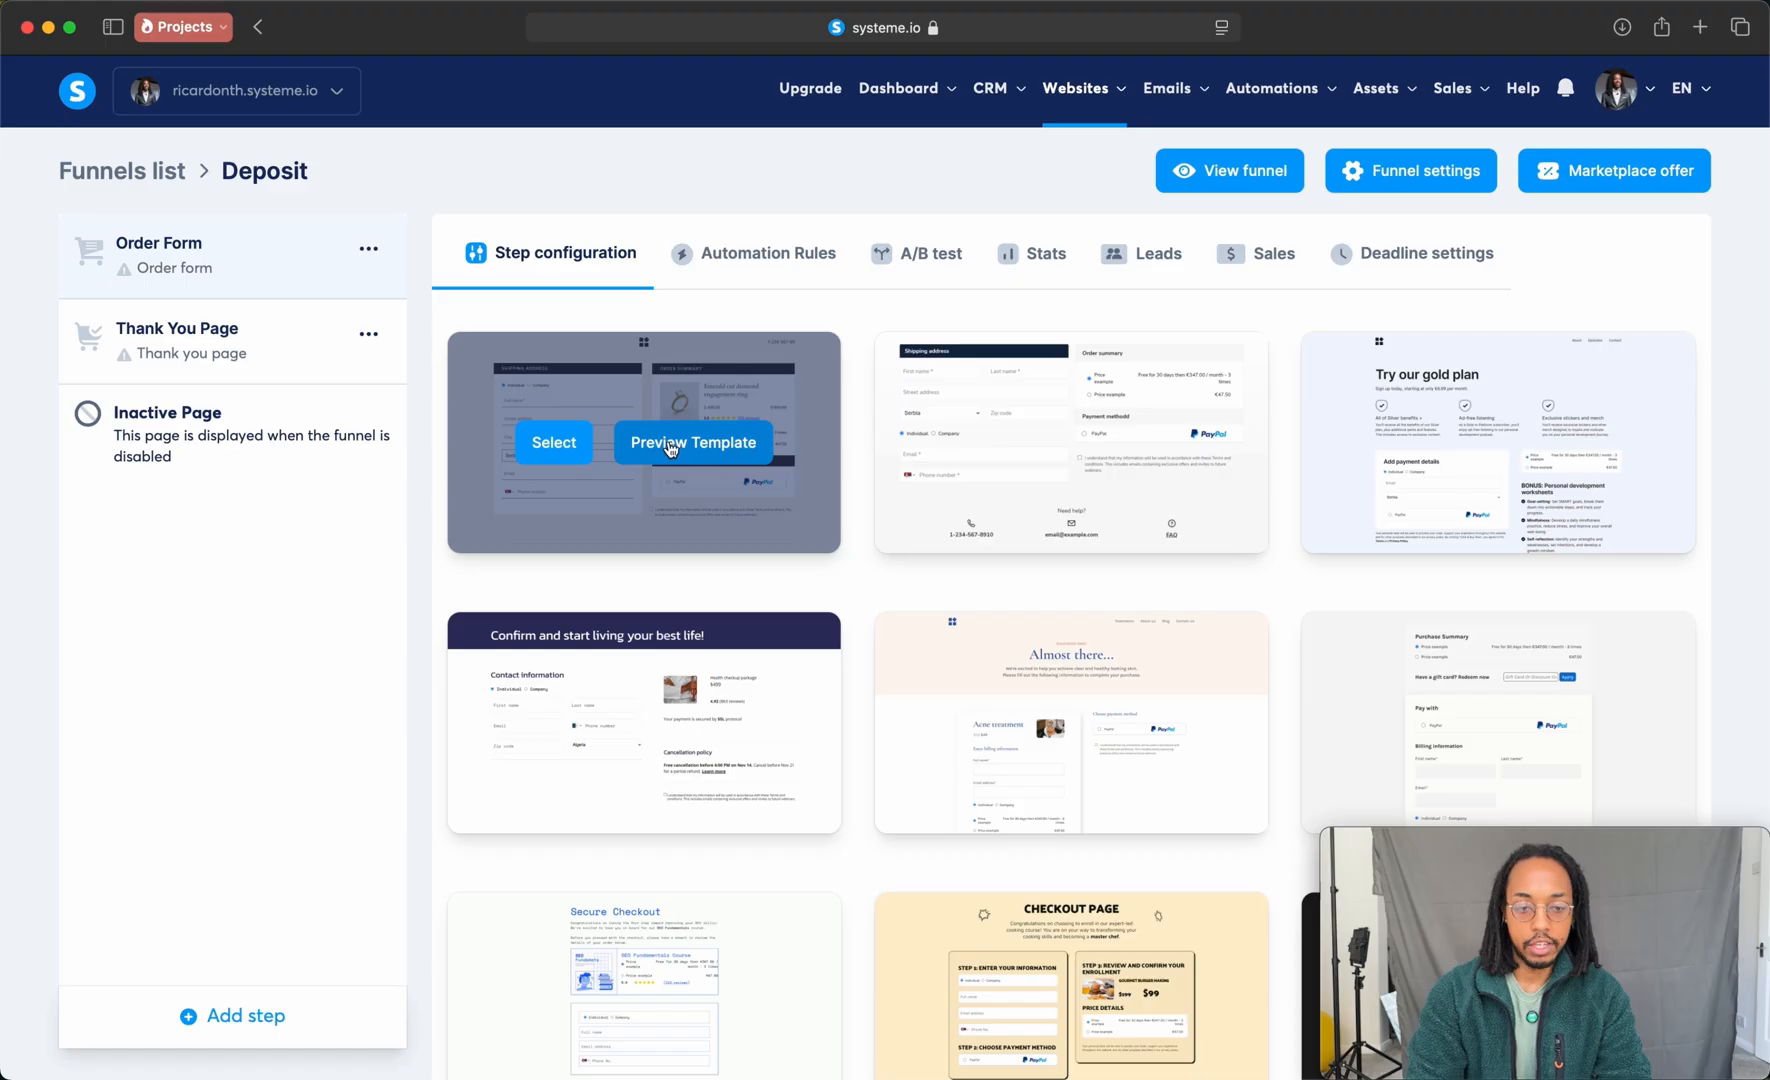
pyautogui.click(574, 447)
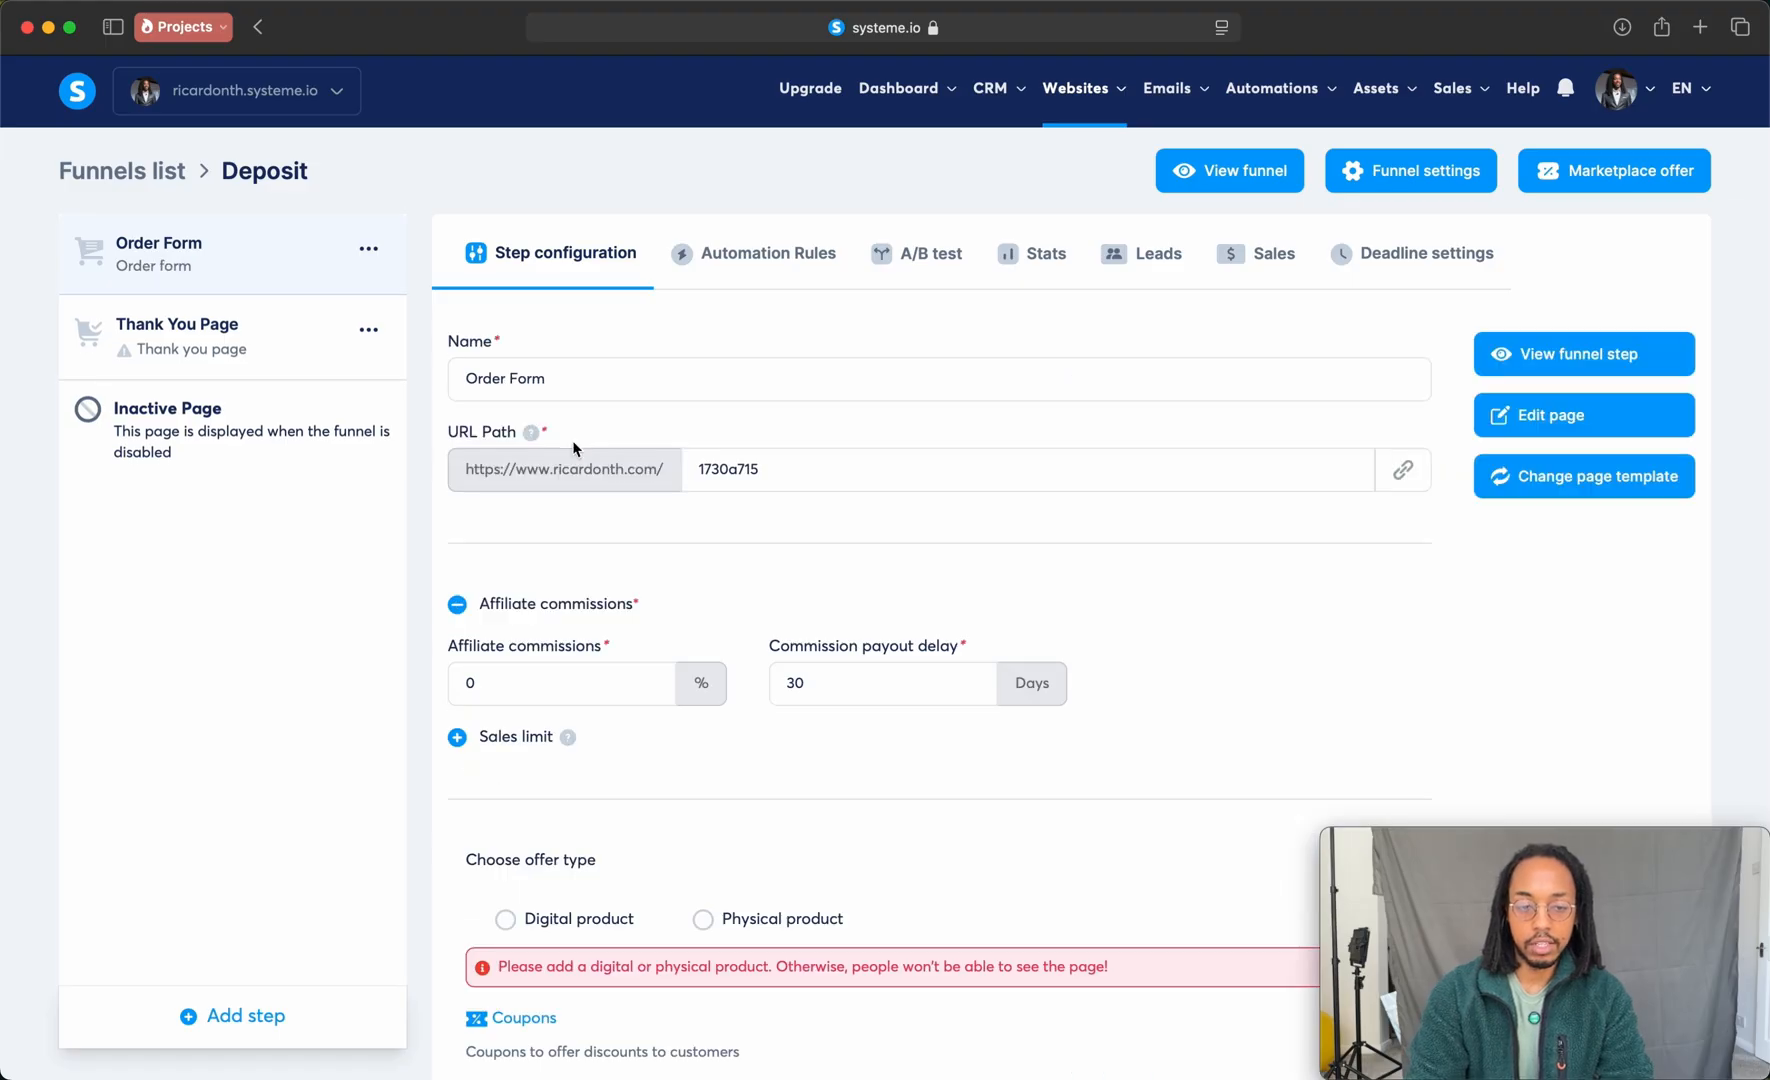
# Step: Apply the first template, the dark "Thank you for your purchase!" design, to the Thank You Page step
pyautogui.click(233, 368)
pyautogui.moveTo(601, 376)
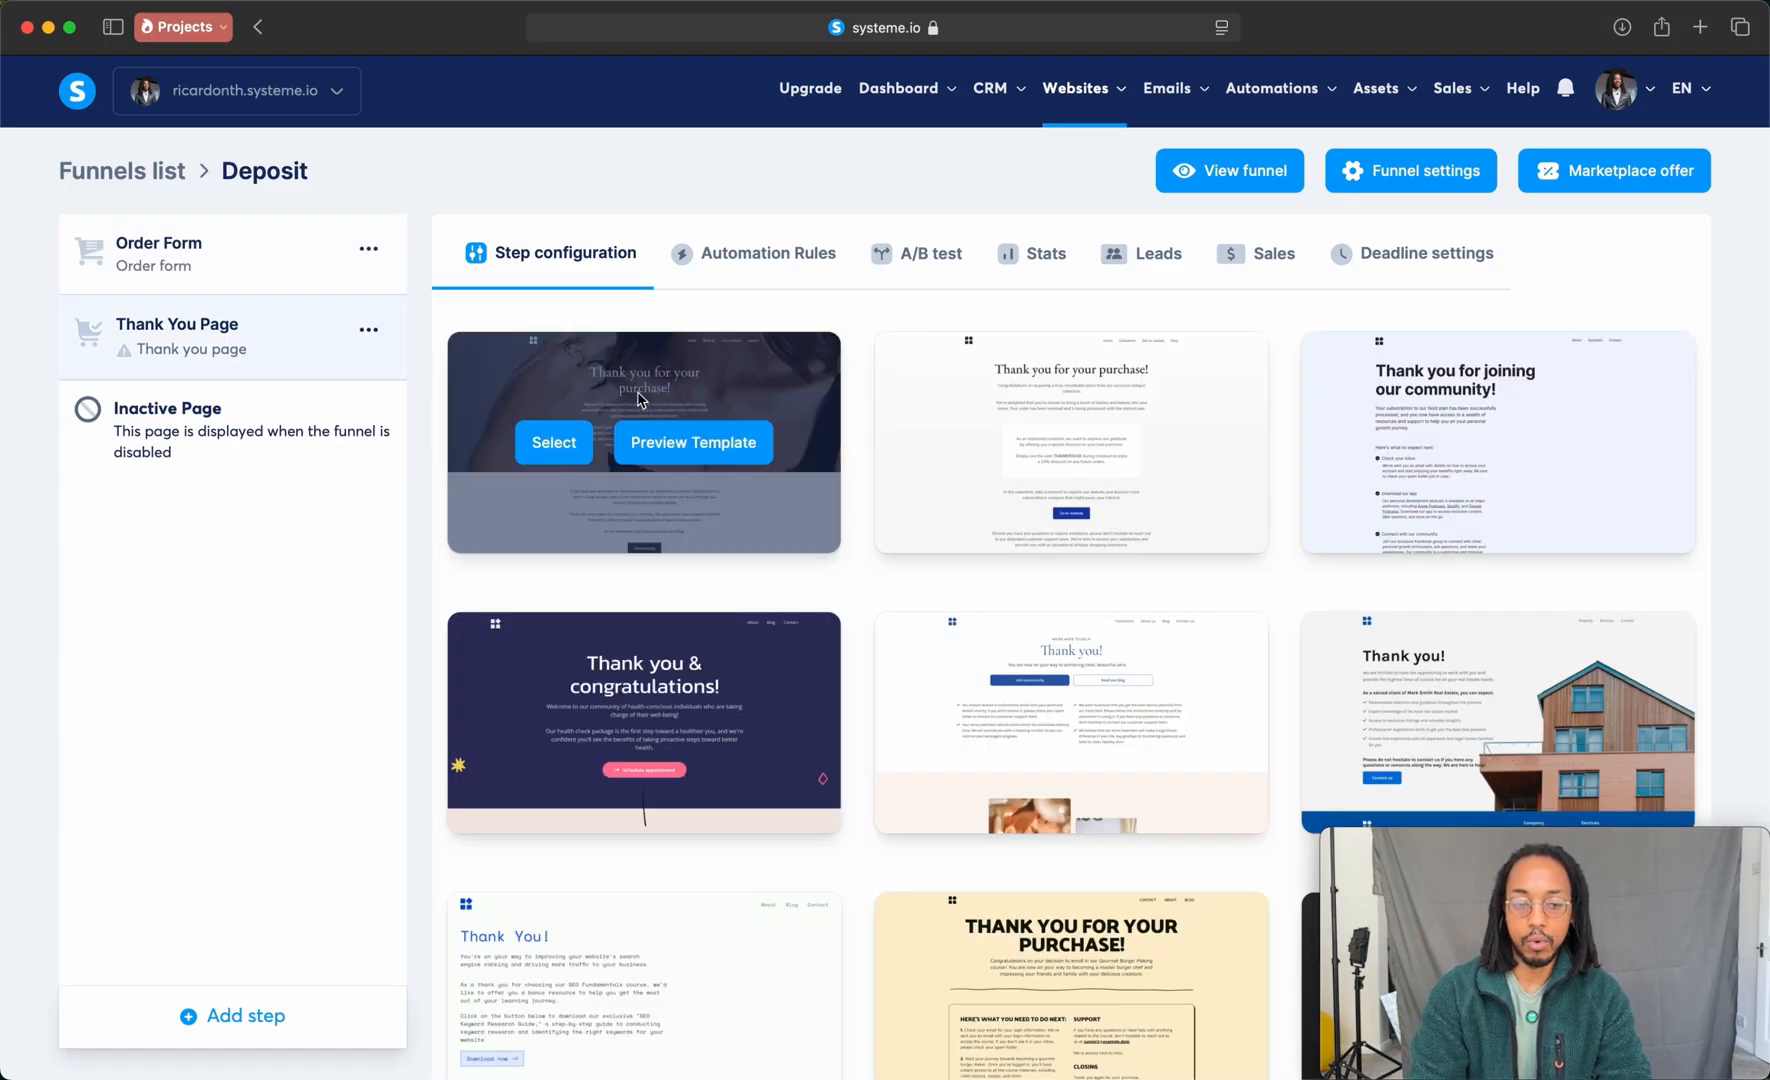
pyautogui.click(579, 440)
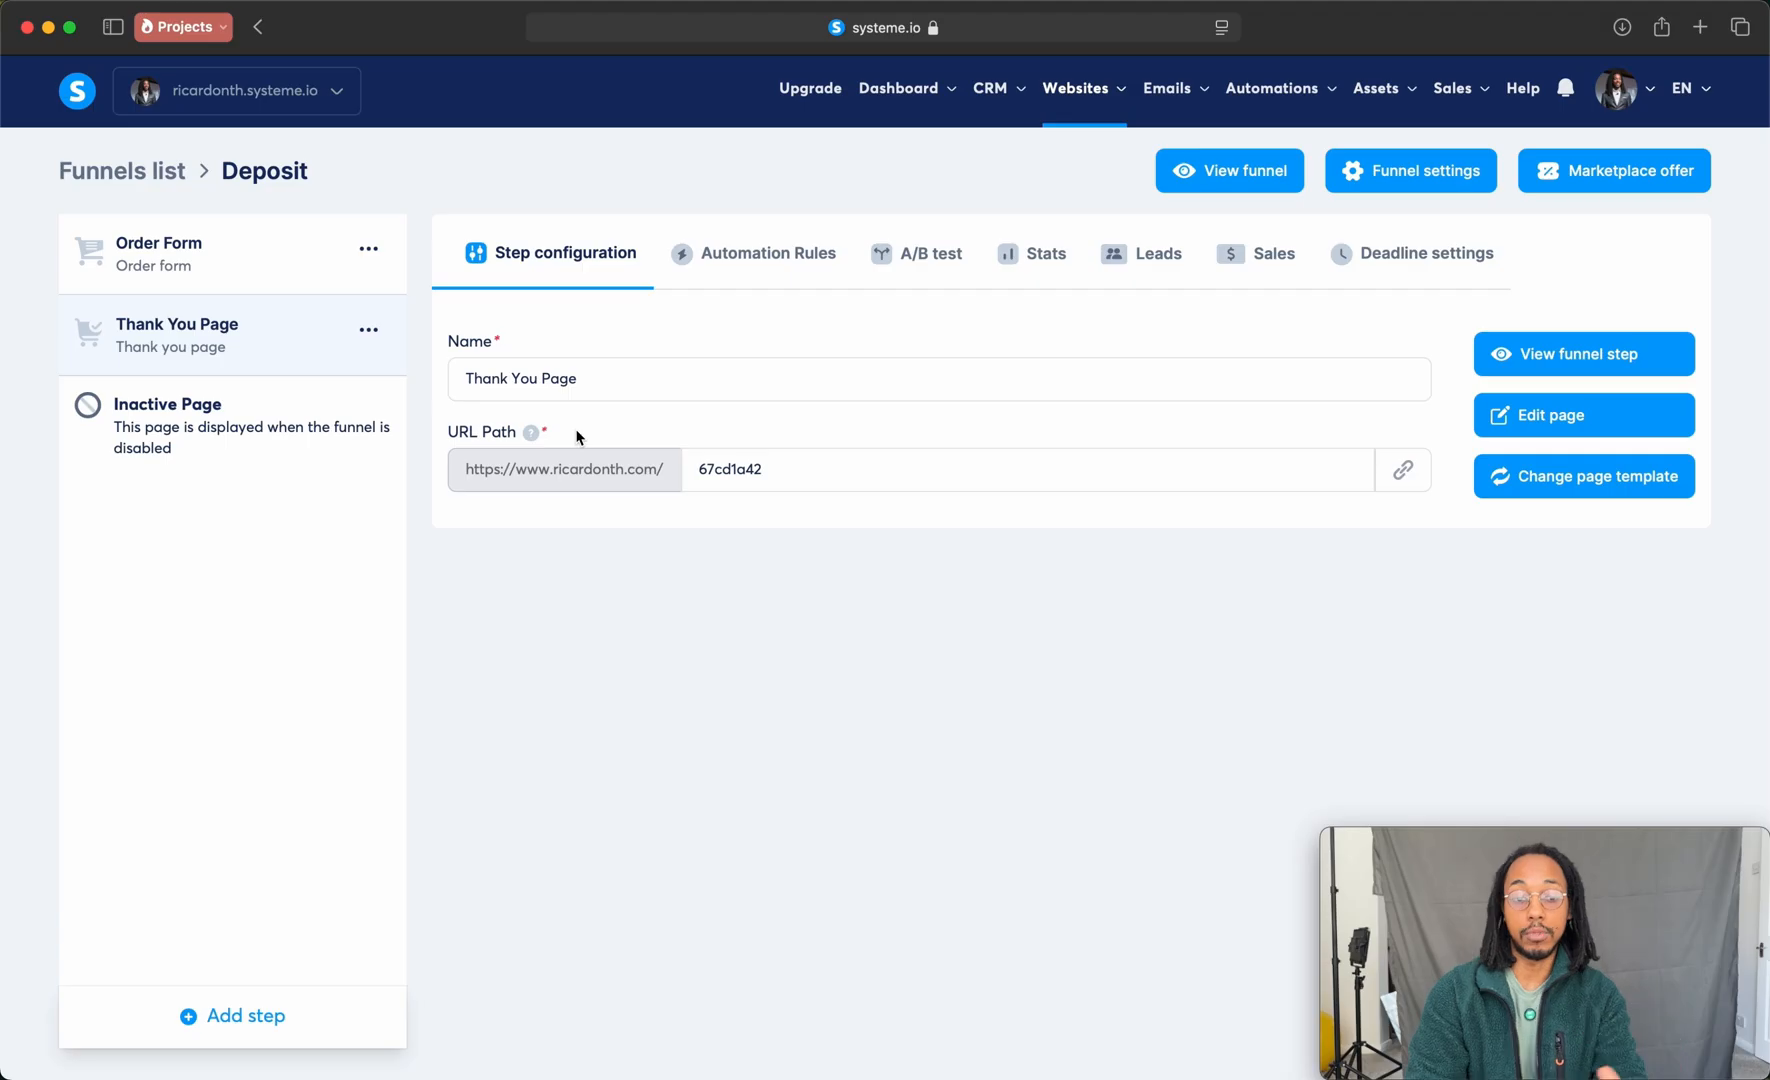
# Step: Review the Order Form page's address fields, order summary and payment section in the page editor, and exit the editor
pyautogui.click(229, 275)
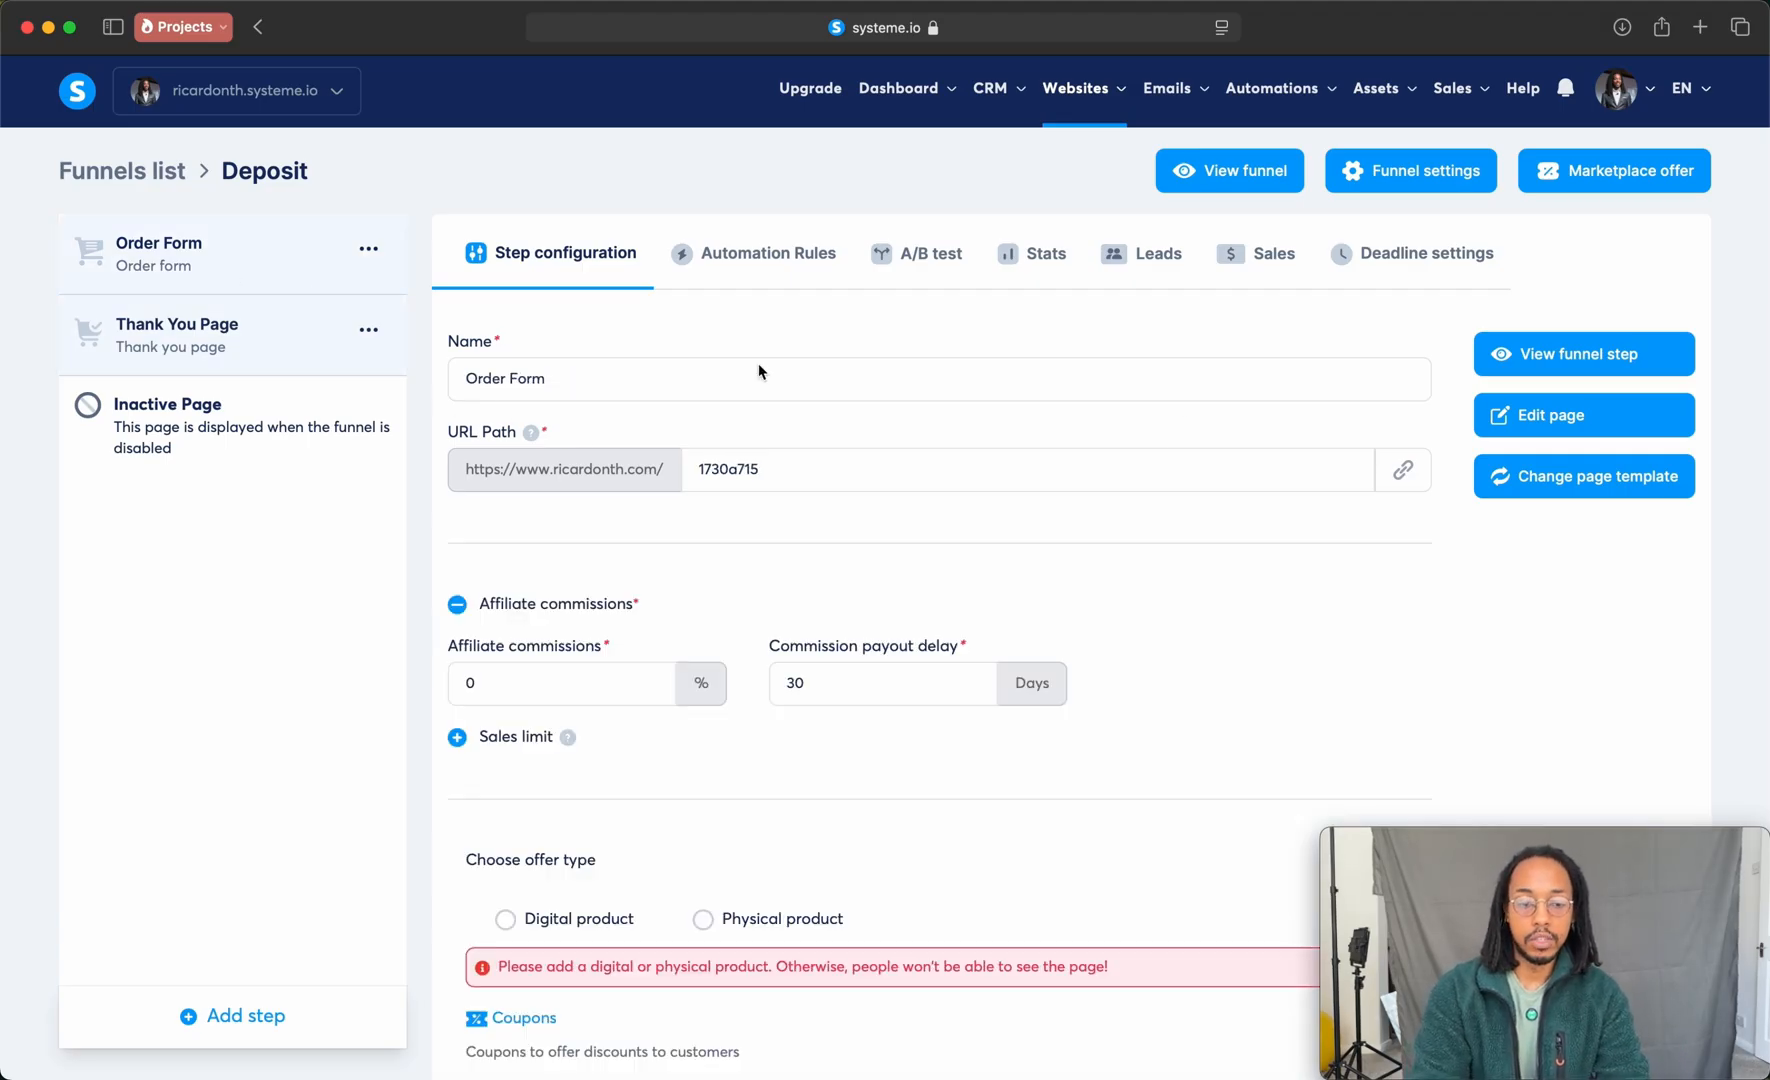
pyautogui.scroll(-3, 1331, 465)
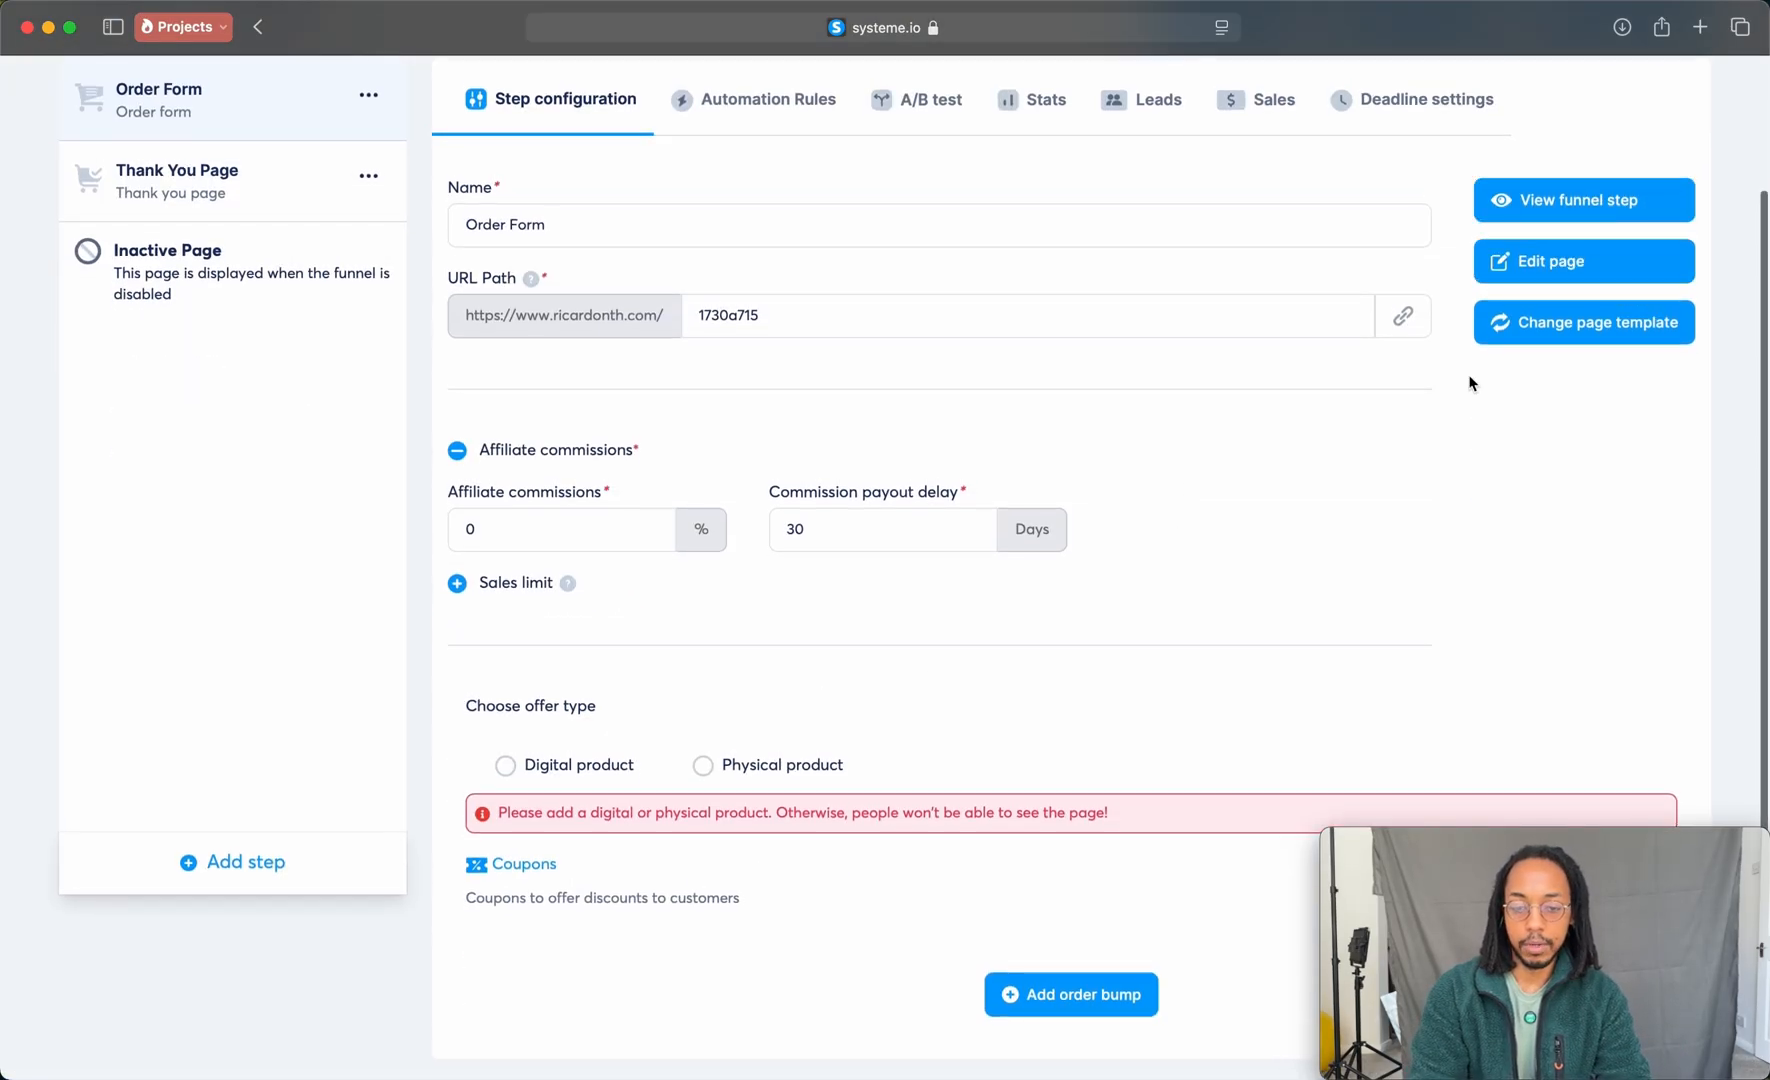
pyautogui.click(1551, 261)
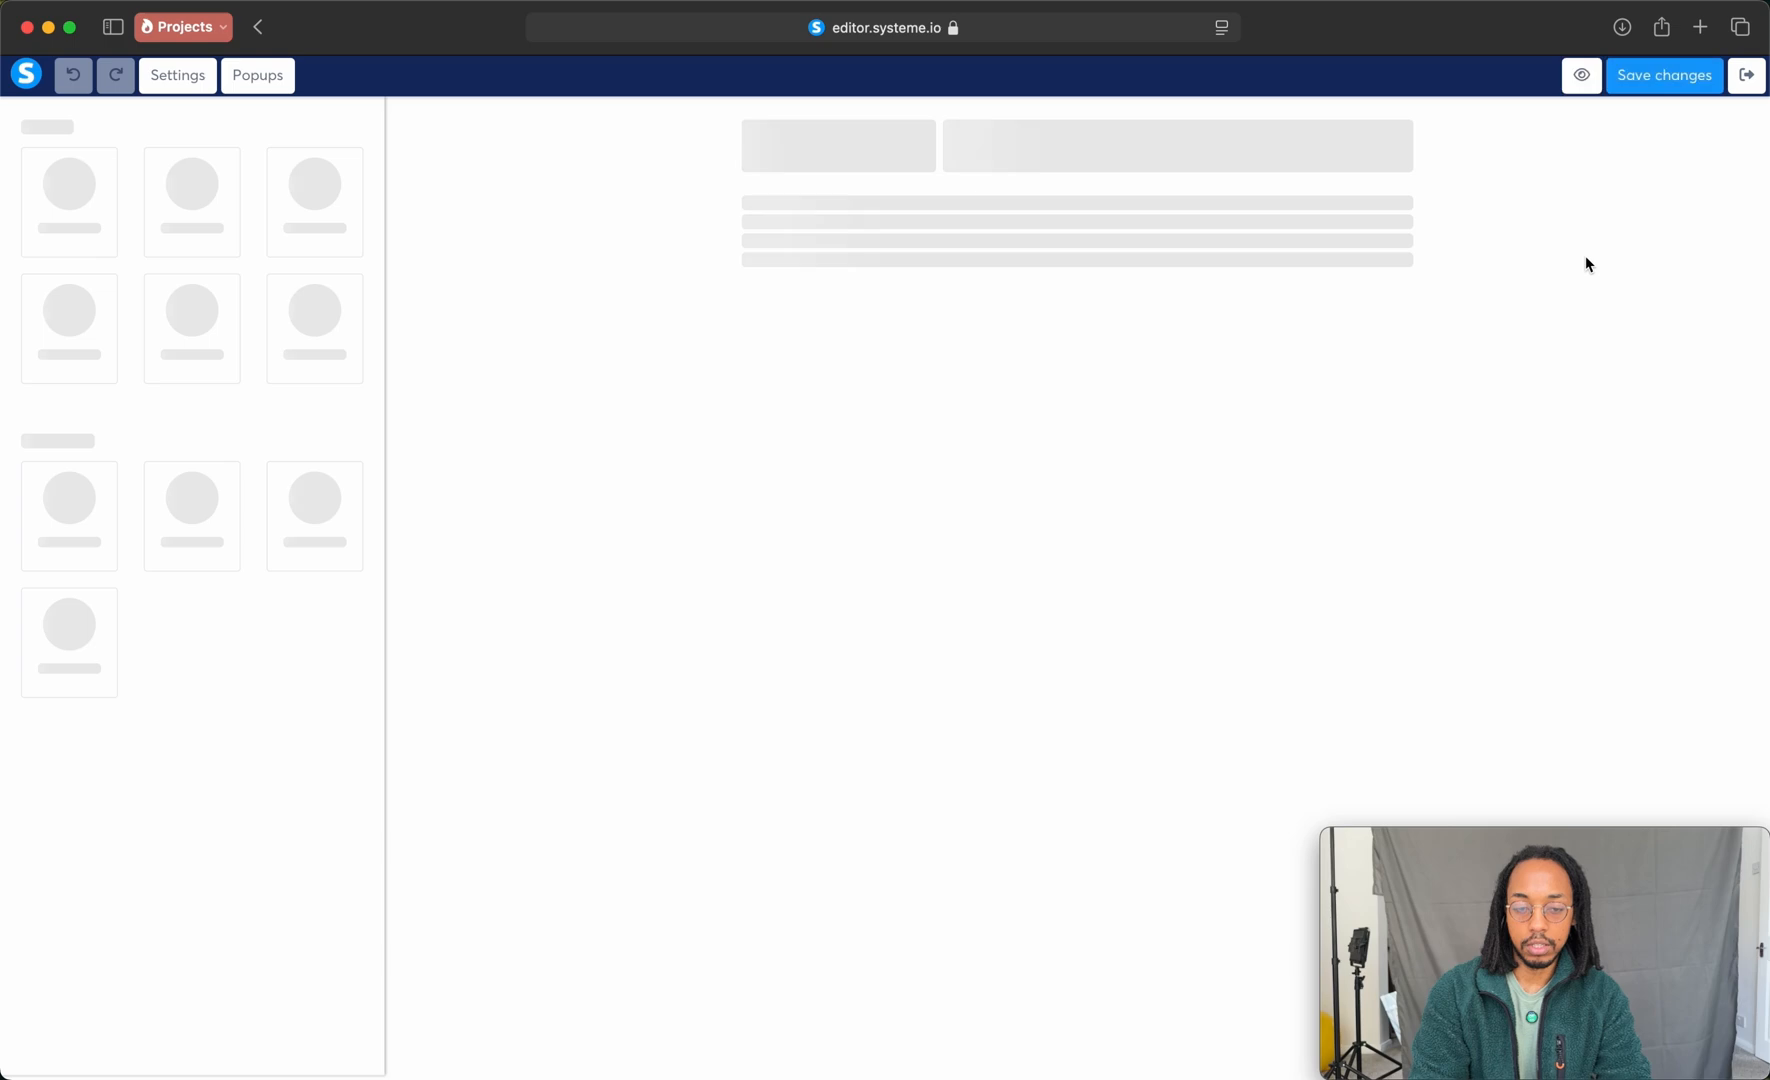
pyautogui.scroll(-5, 1066, 502)
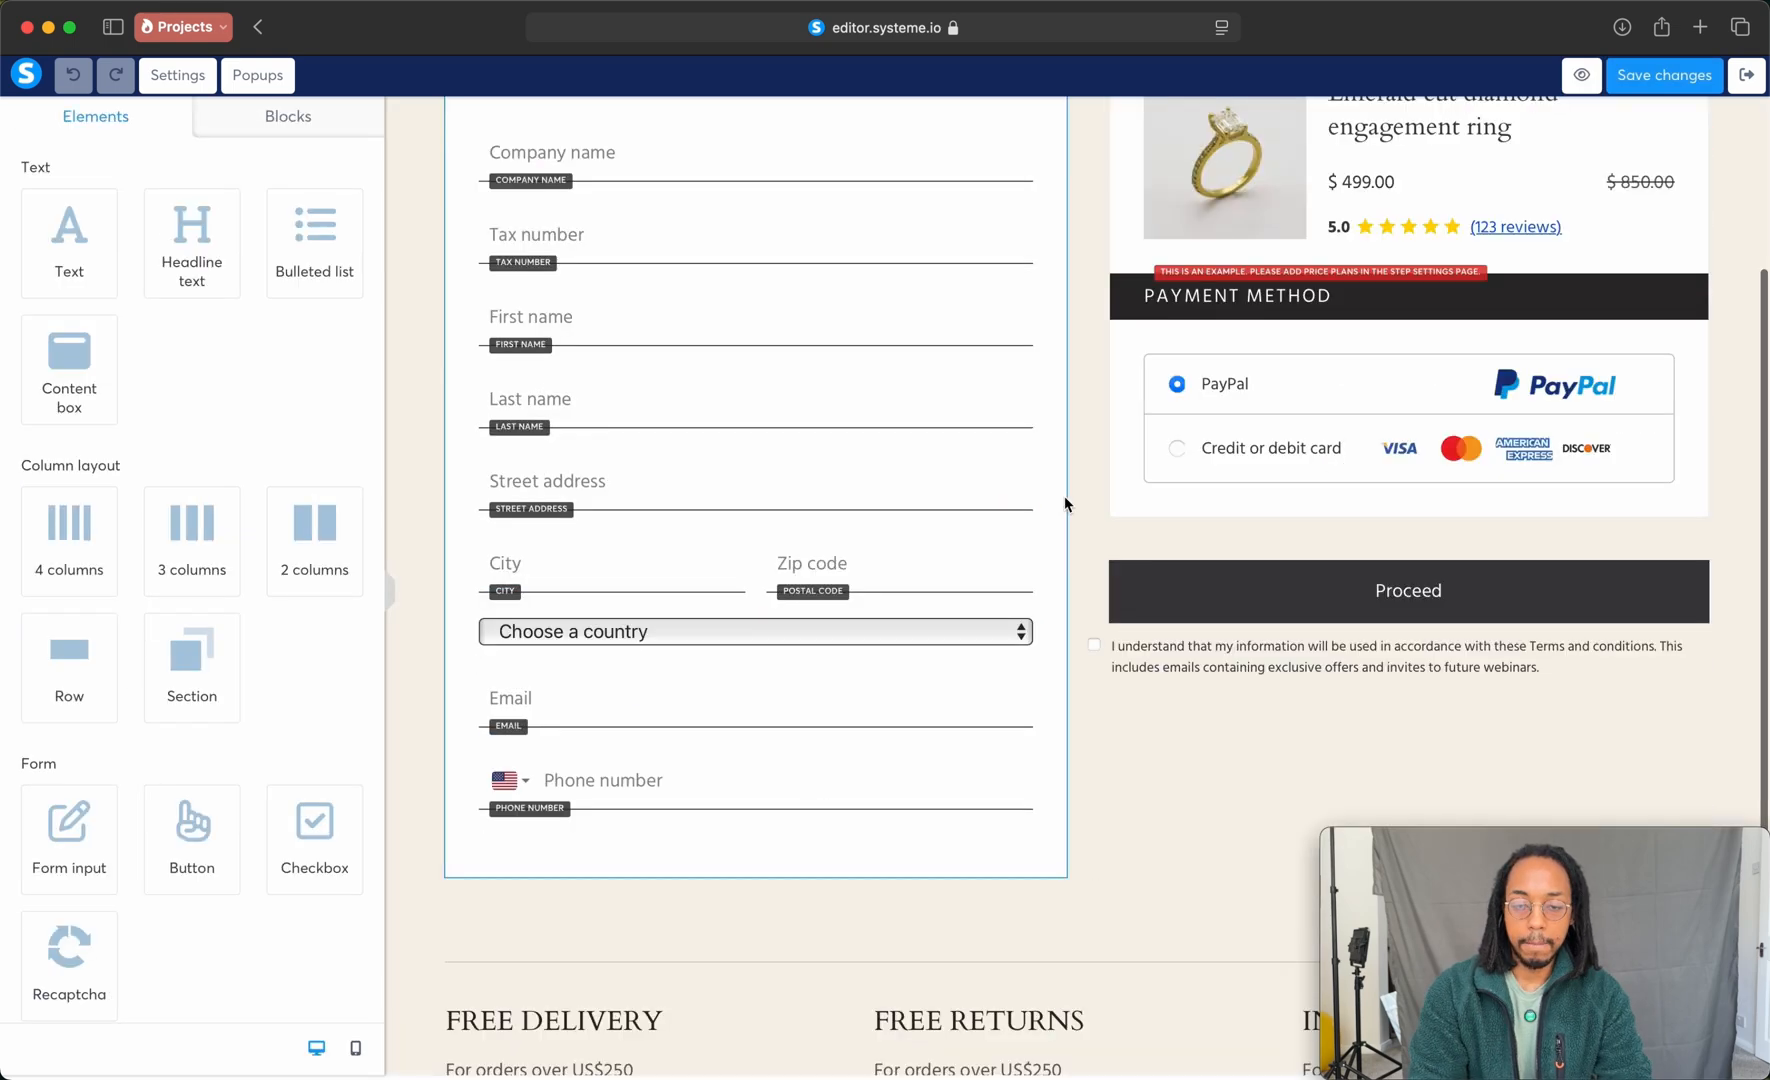
pyautogui.scroll(5, 1066, 504)
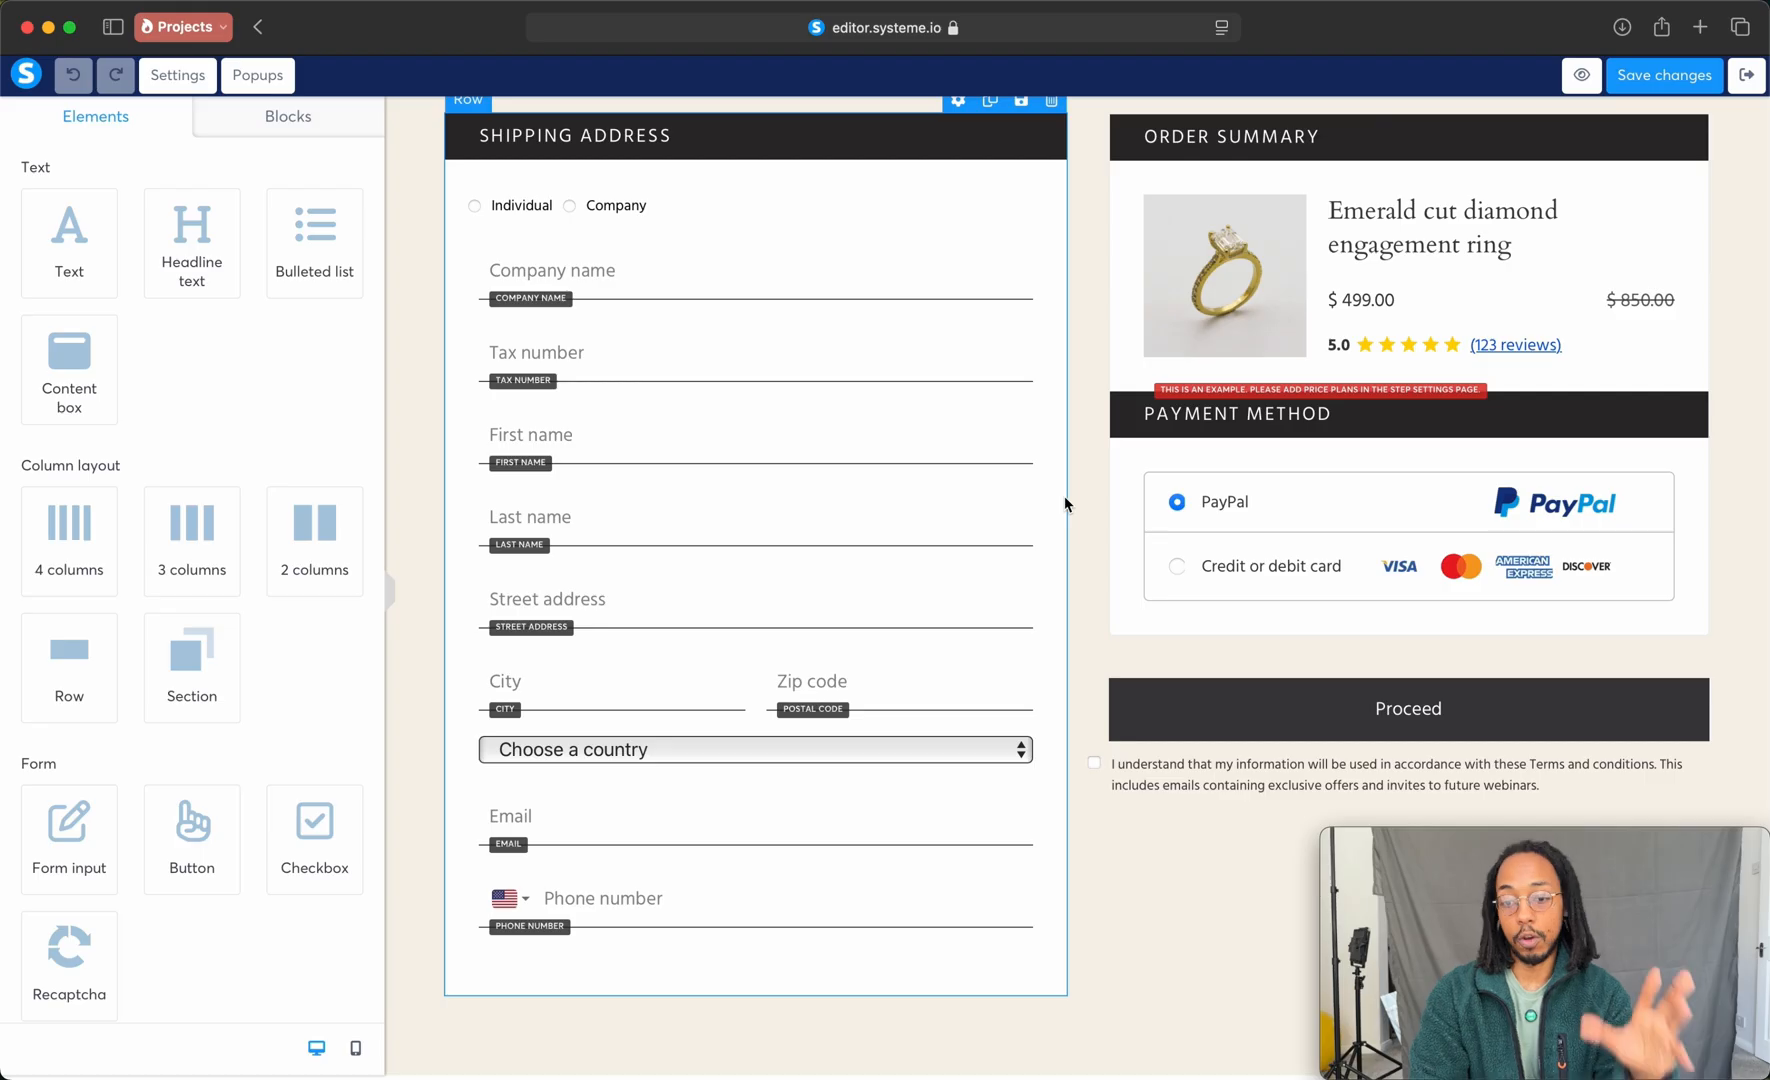
pyautogui.scroll(1, 1066, 504)
pyautogui.scroll(1, 656, 308)
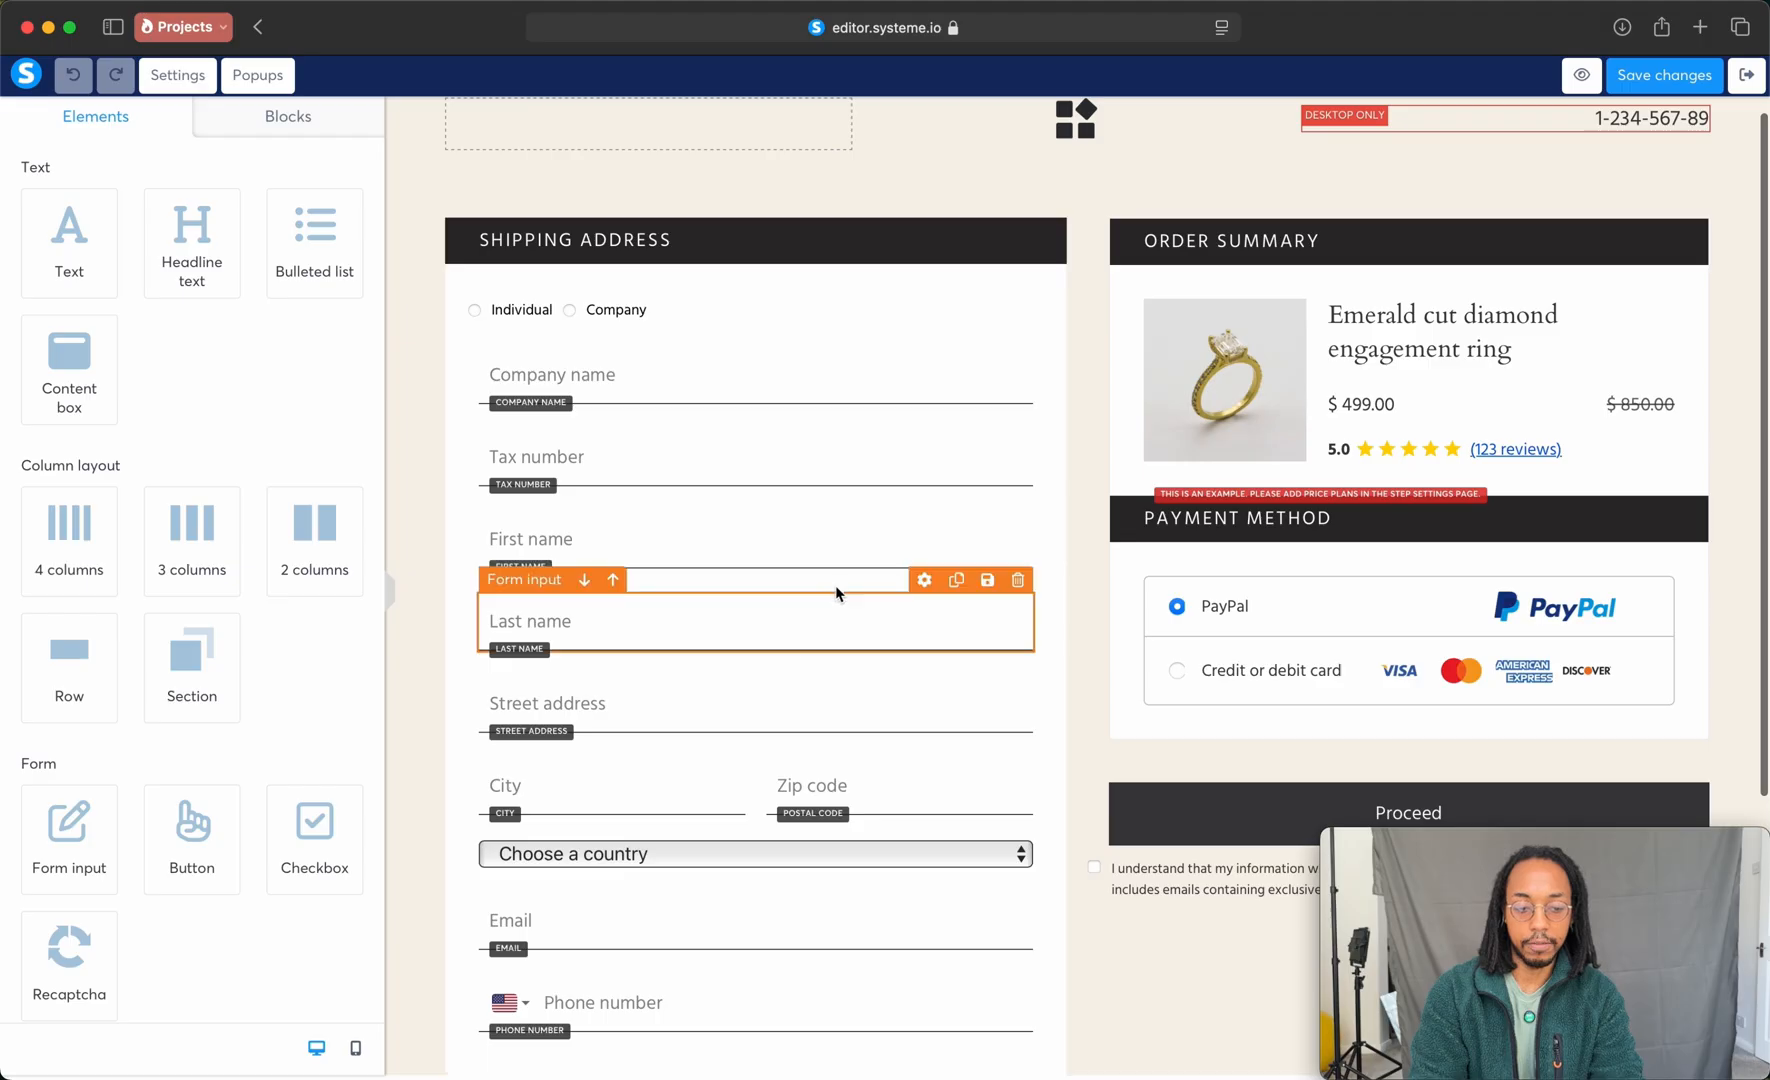
pyautogui.click(1746, 74)
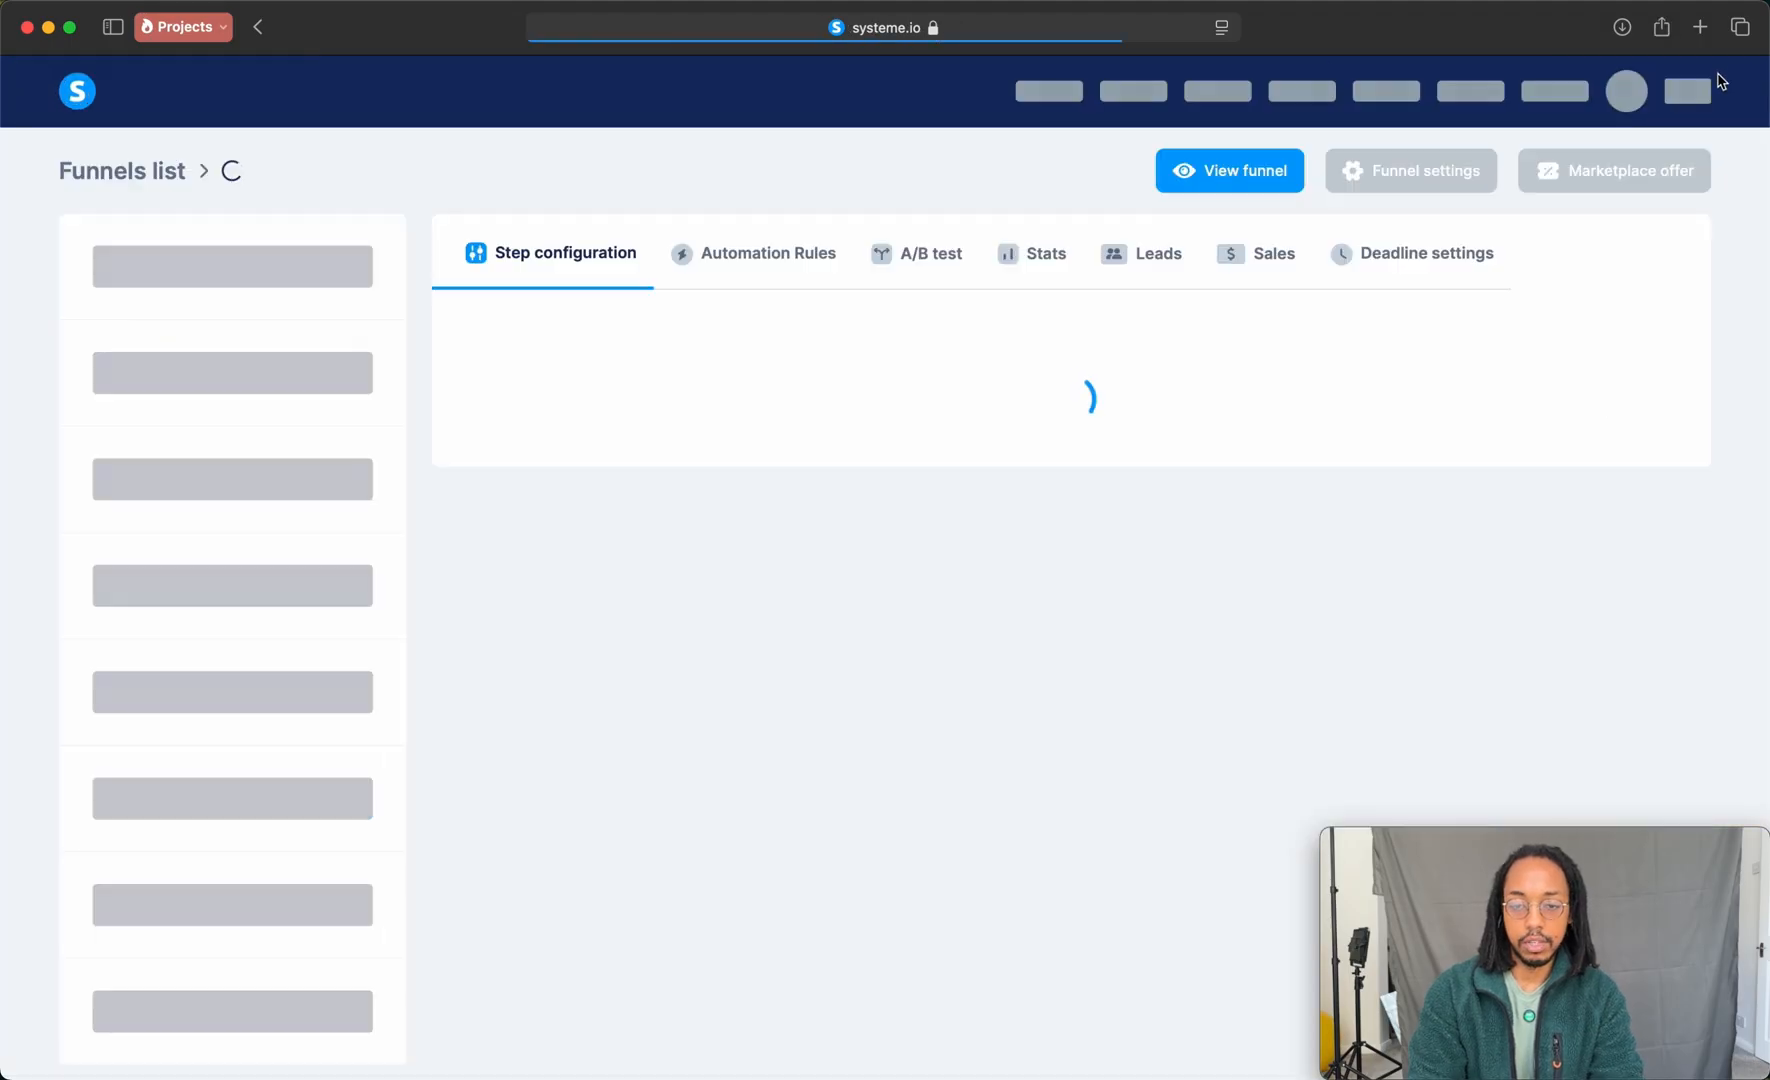
# Step: Set the Order Form's offer type to Digital product
pyautogui.scroll(-3, 793, 456)
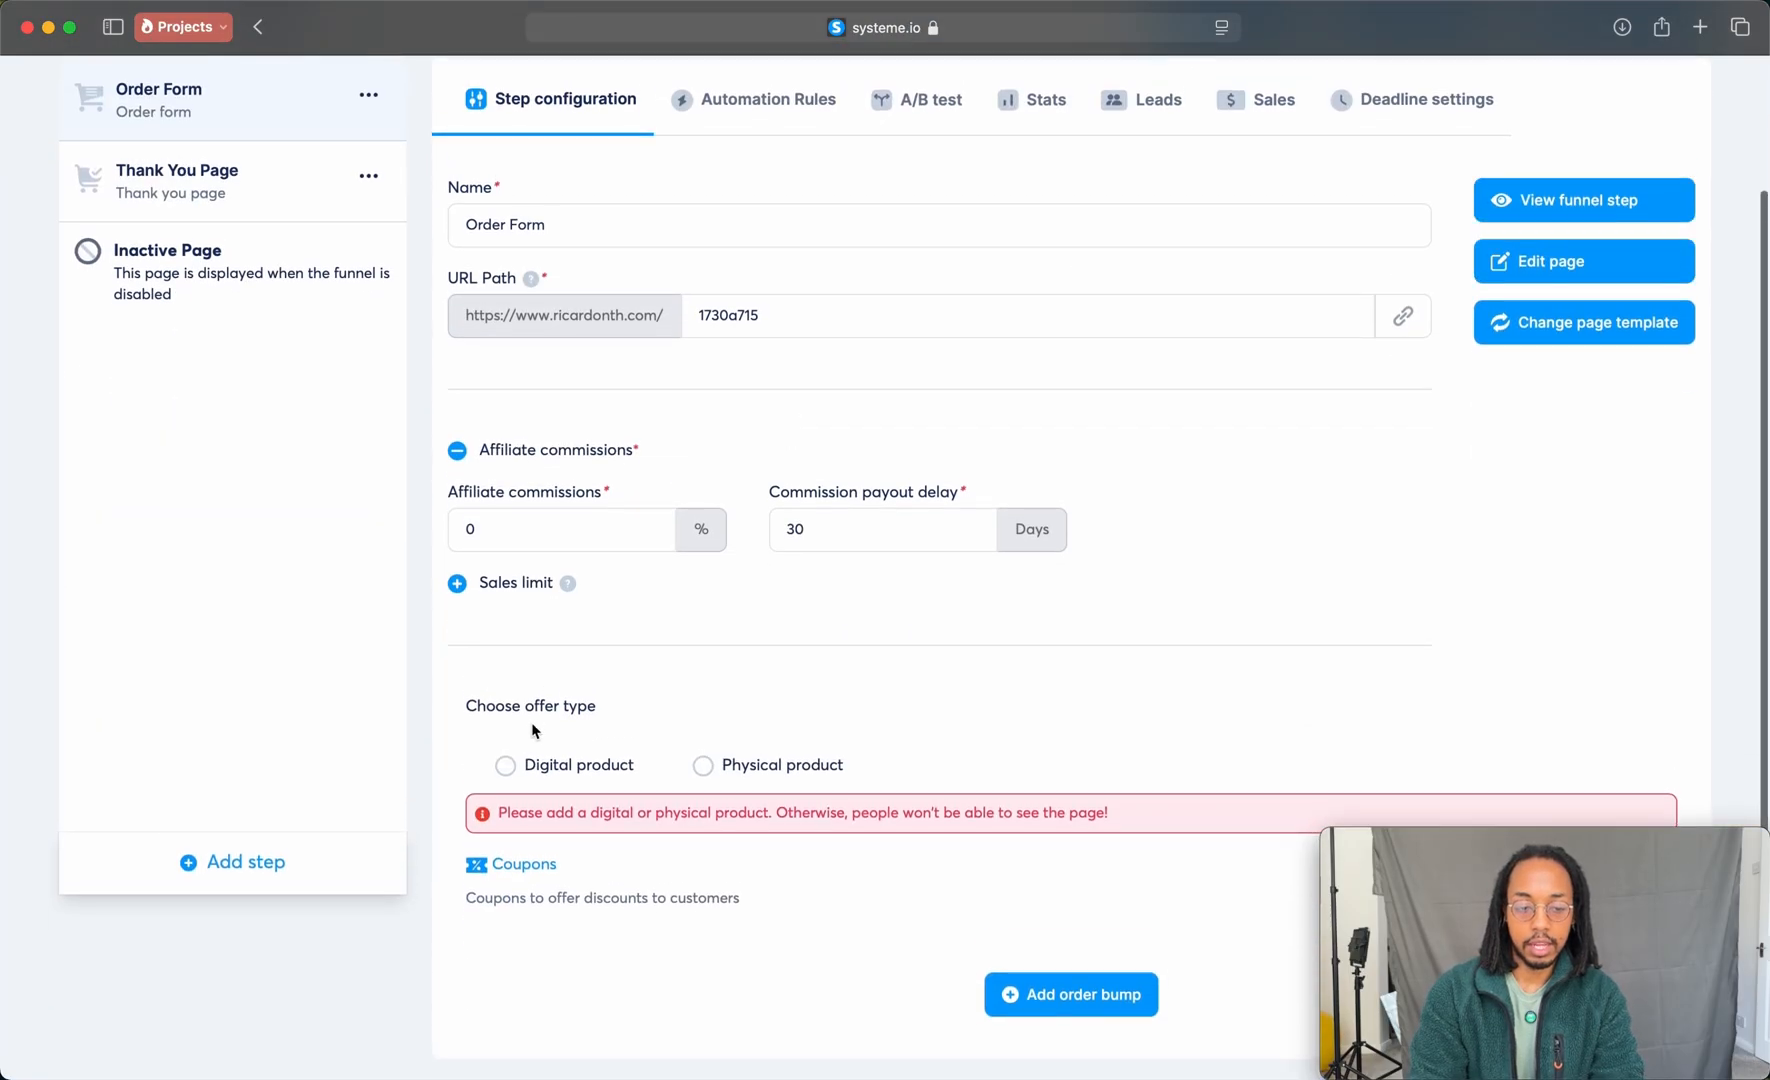
pyautogui.click(508, 767)
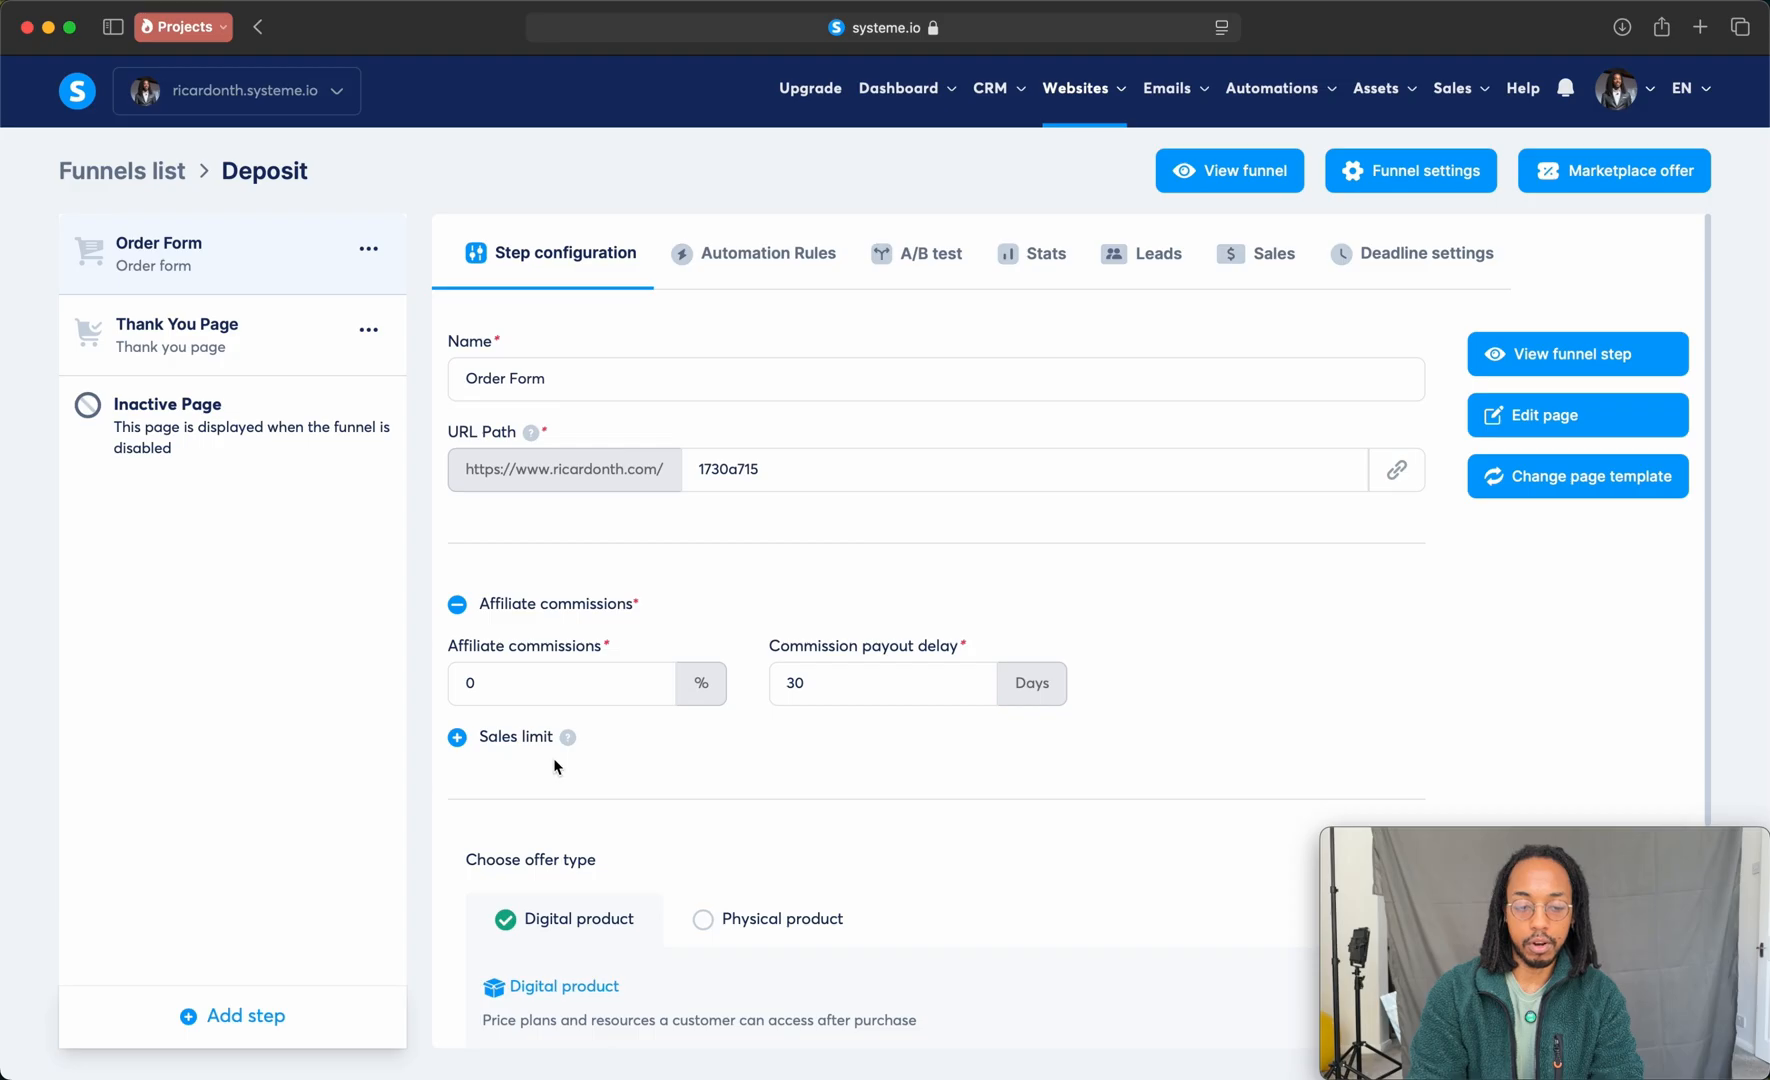
pyautogui.scroll(-2, 1045, 692)
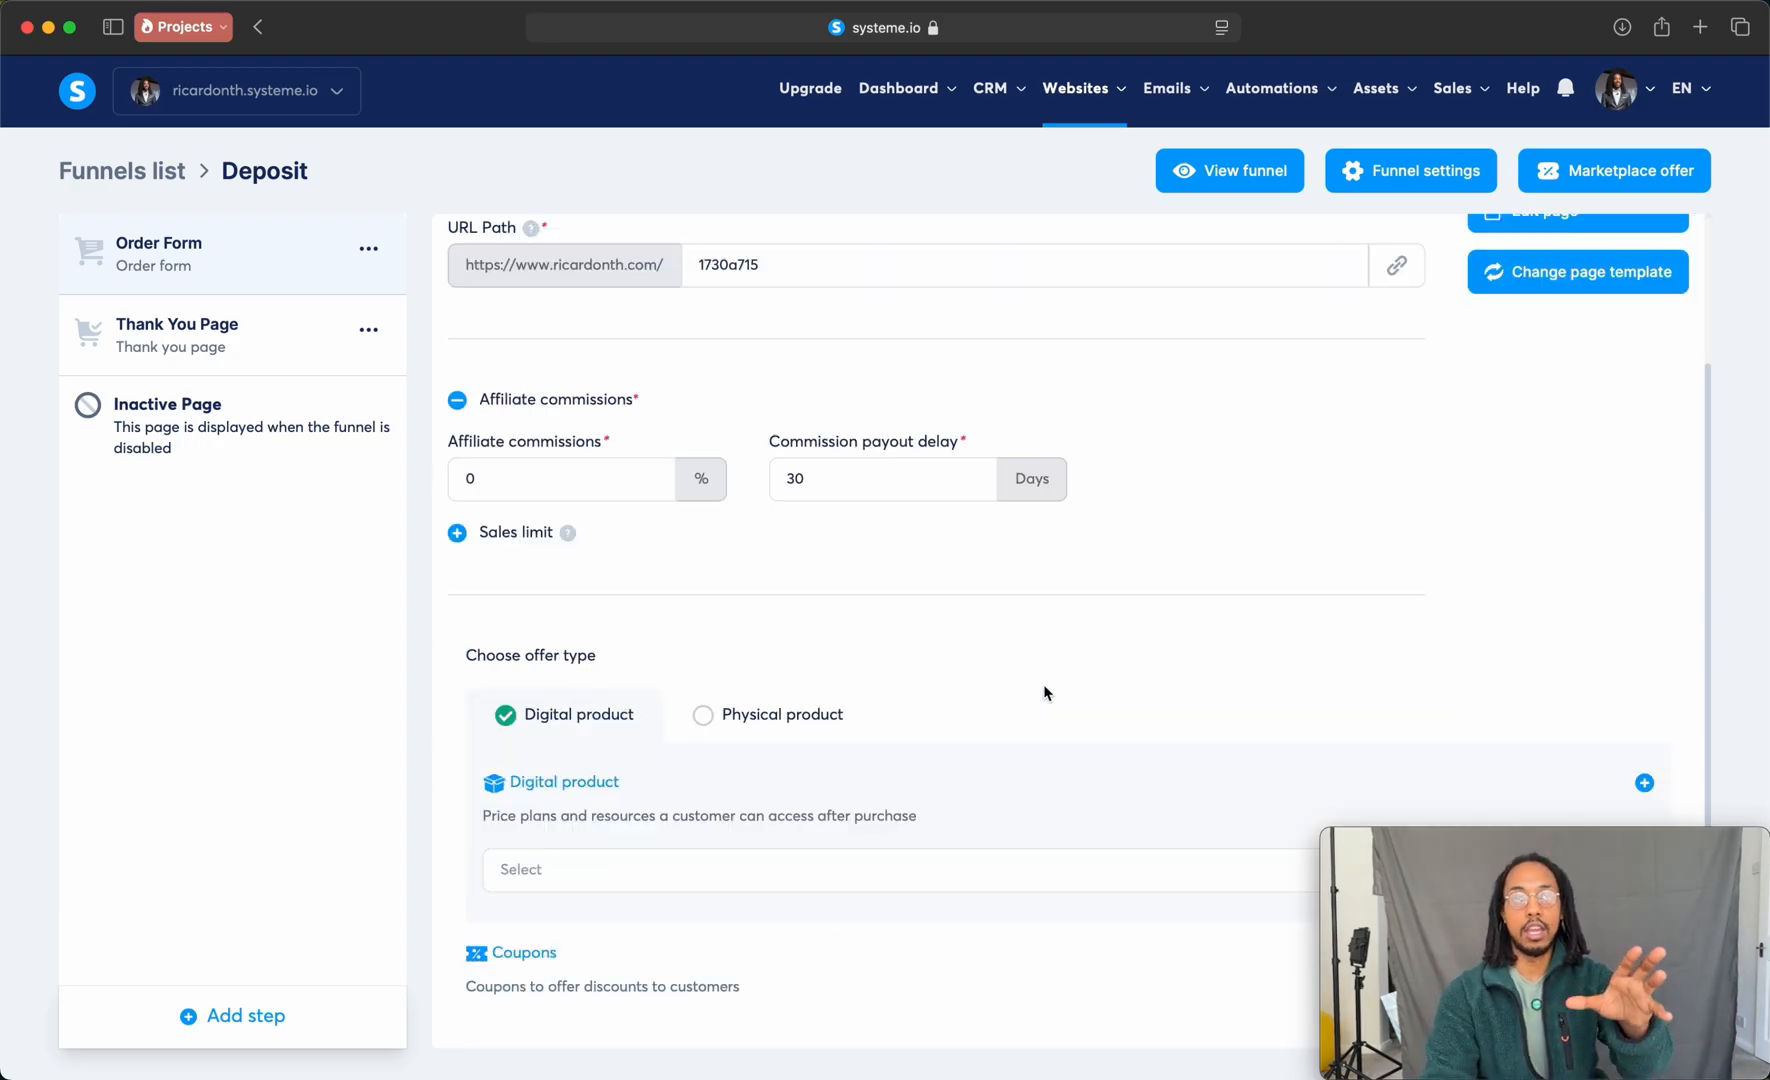
pyautogui.scroll(-2, 1043, 692)
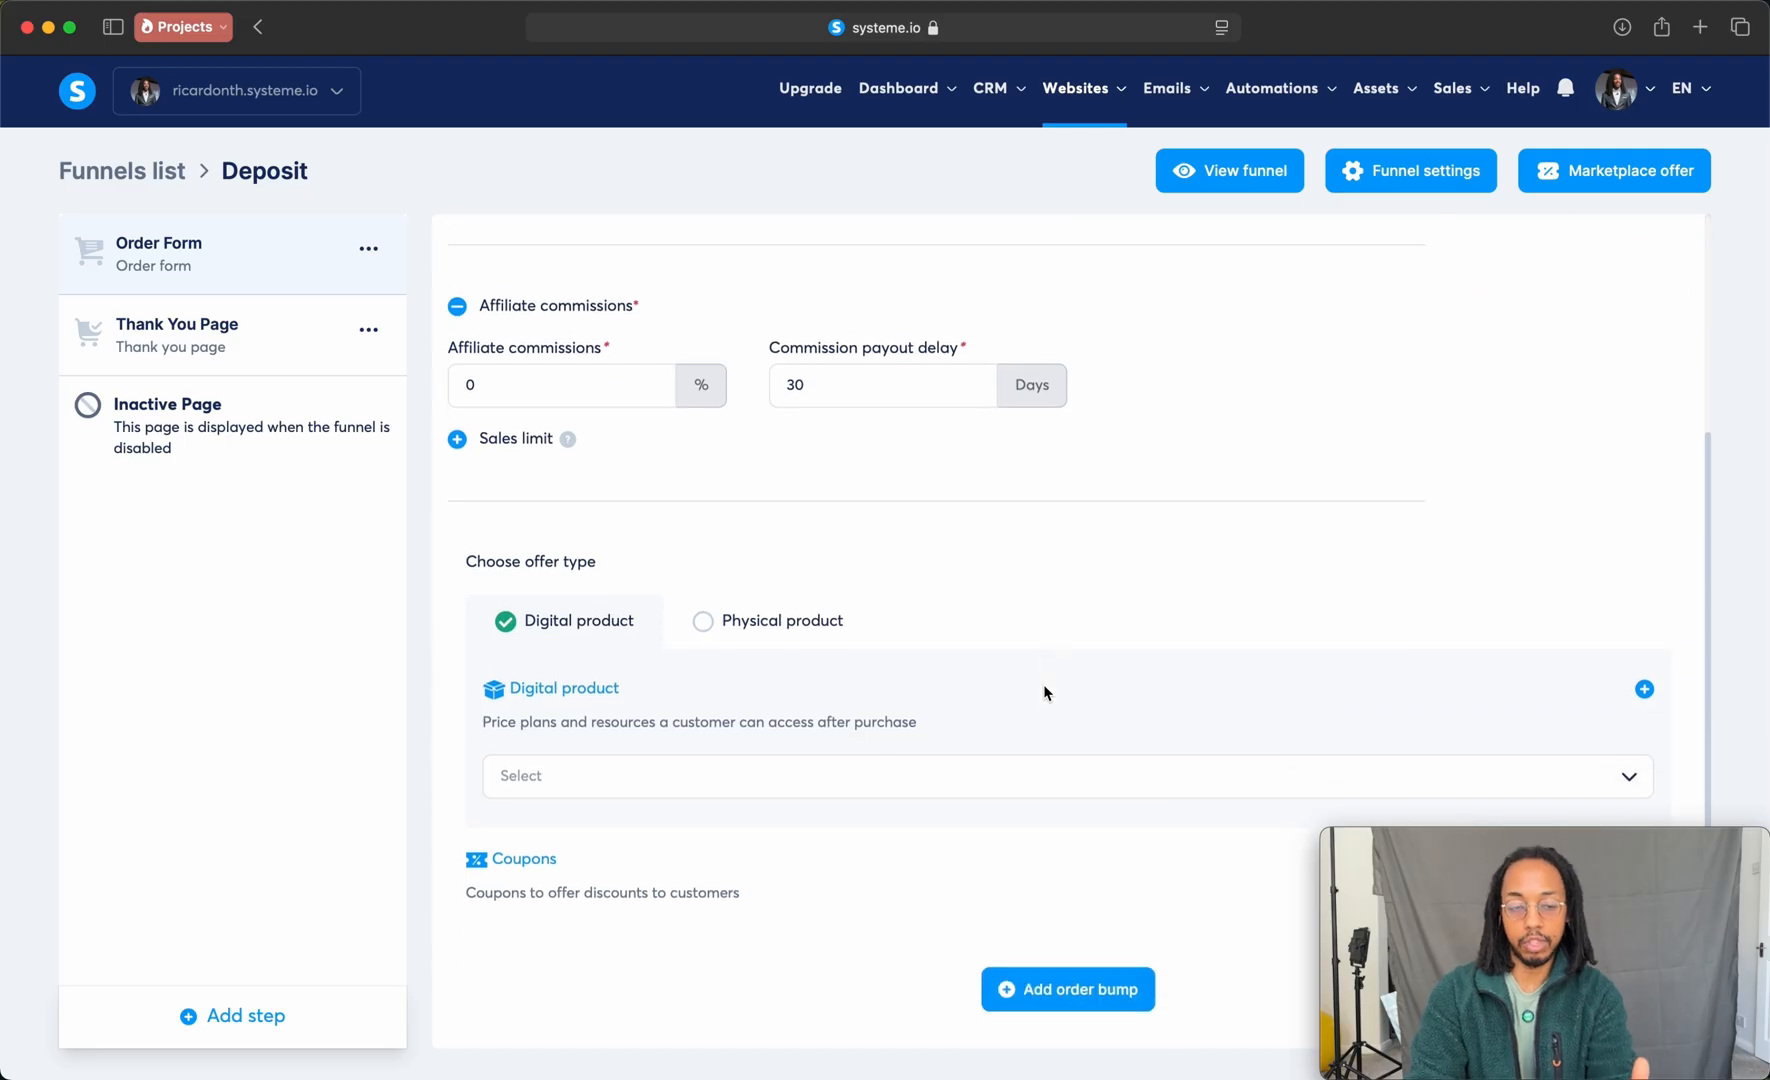
# Step: Start a new digital product for the order form and name it Deposit
pyautogui.click(612, 770)
pyautogui.click(612, 770)
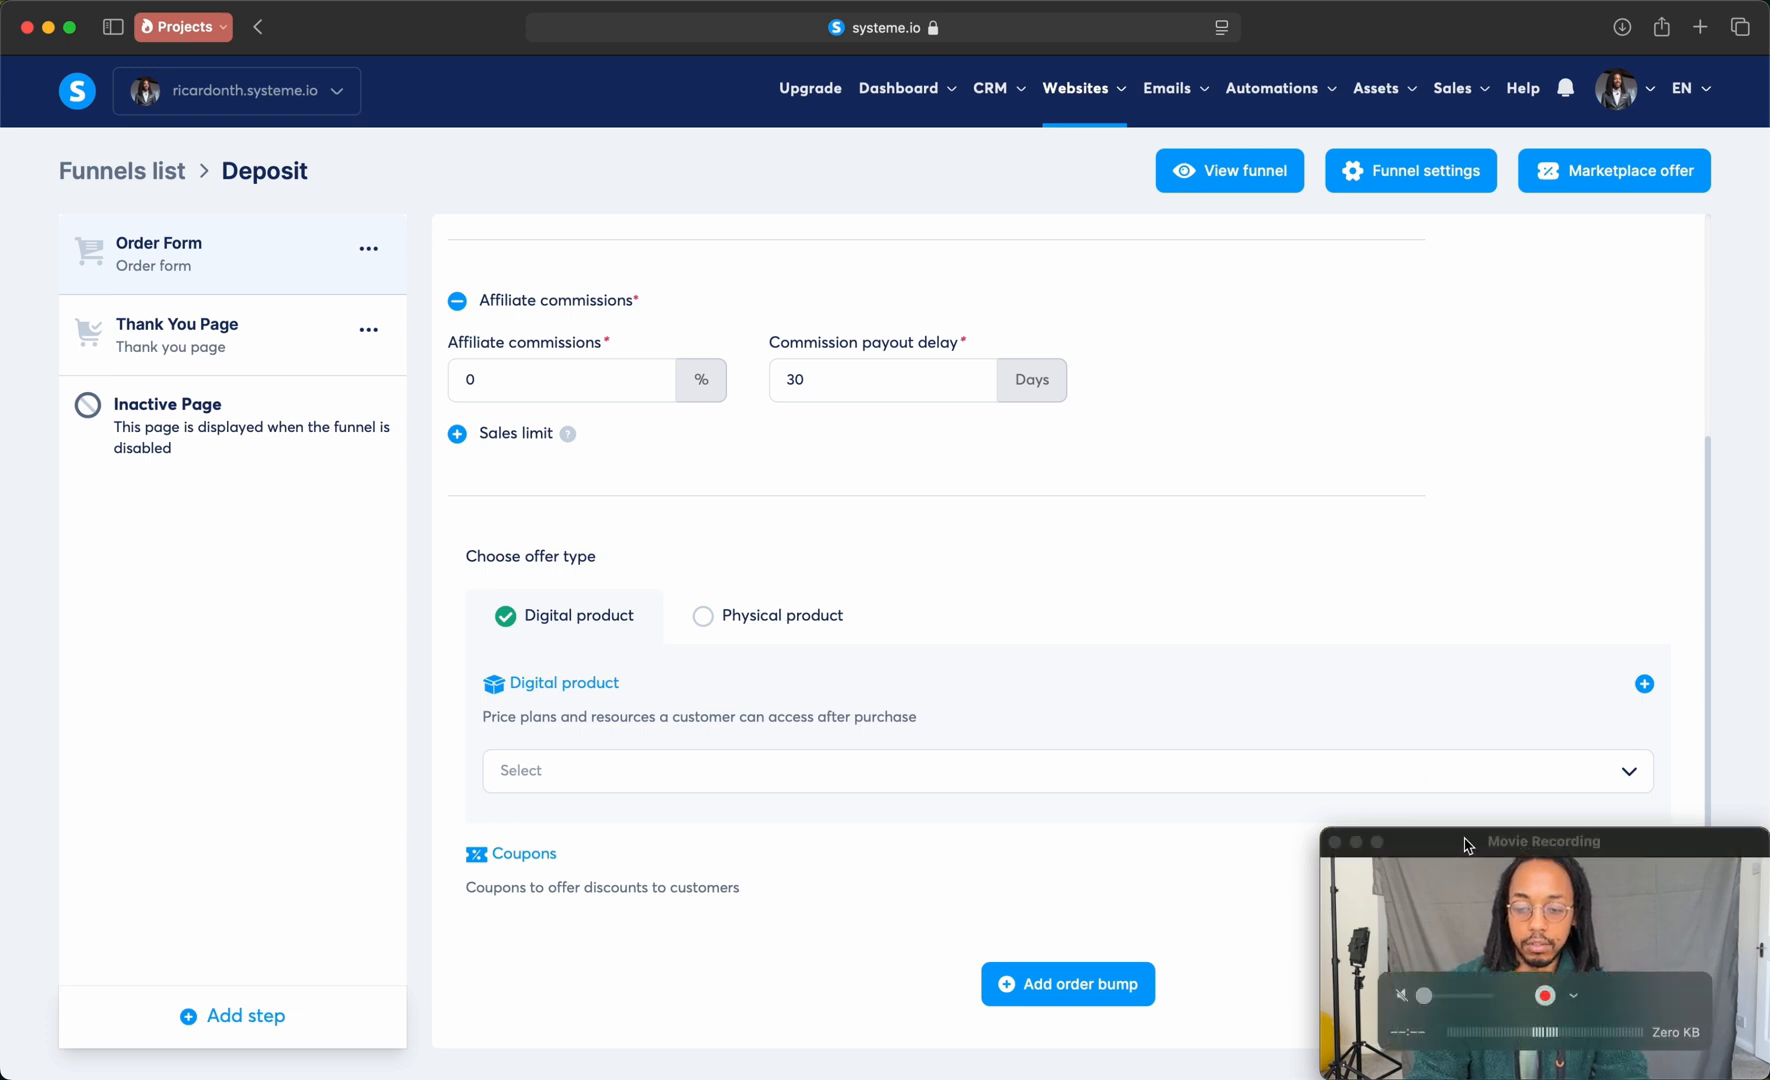
pyautogui.click(1644, 683)
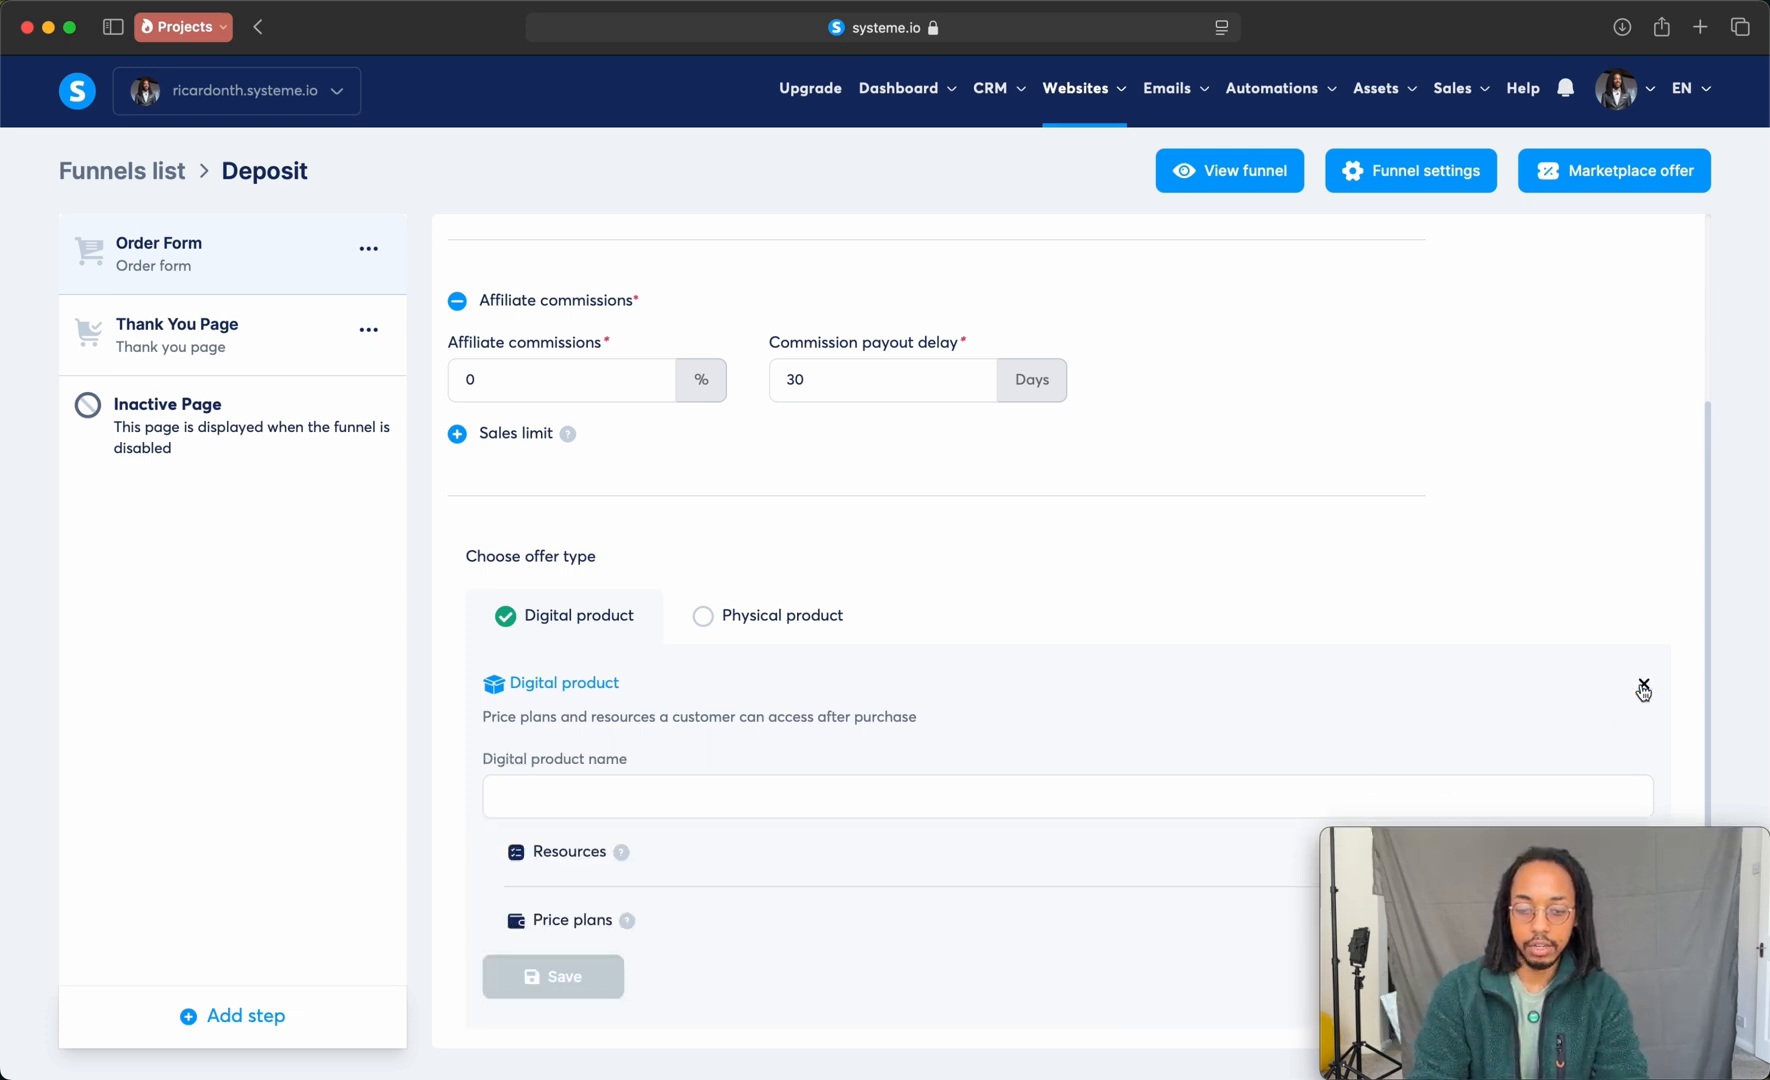
pyautogui.click(612, 809)
pyautogui.write('Deposit')
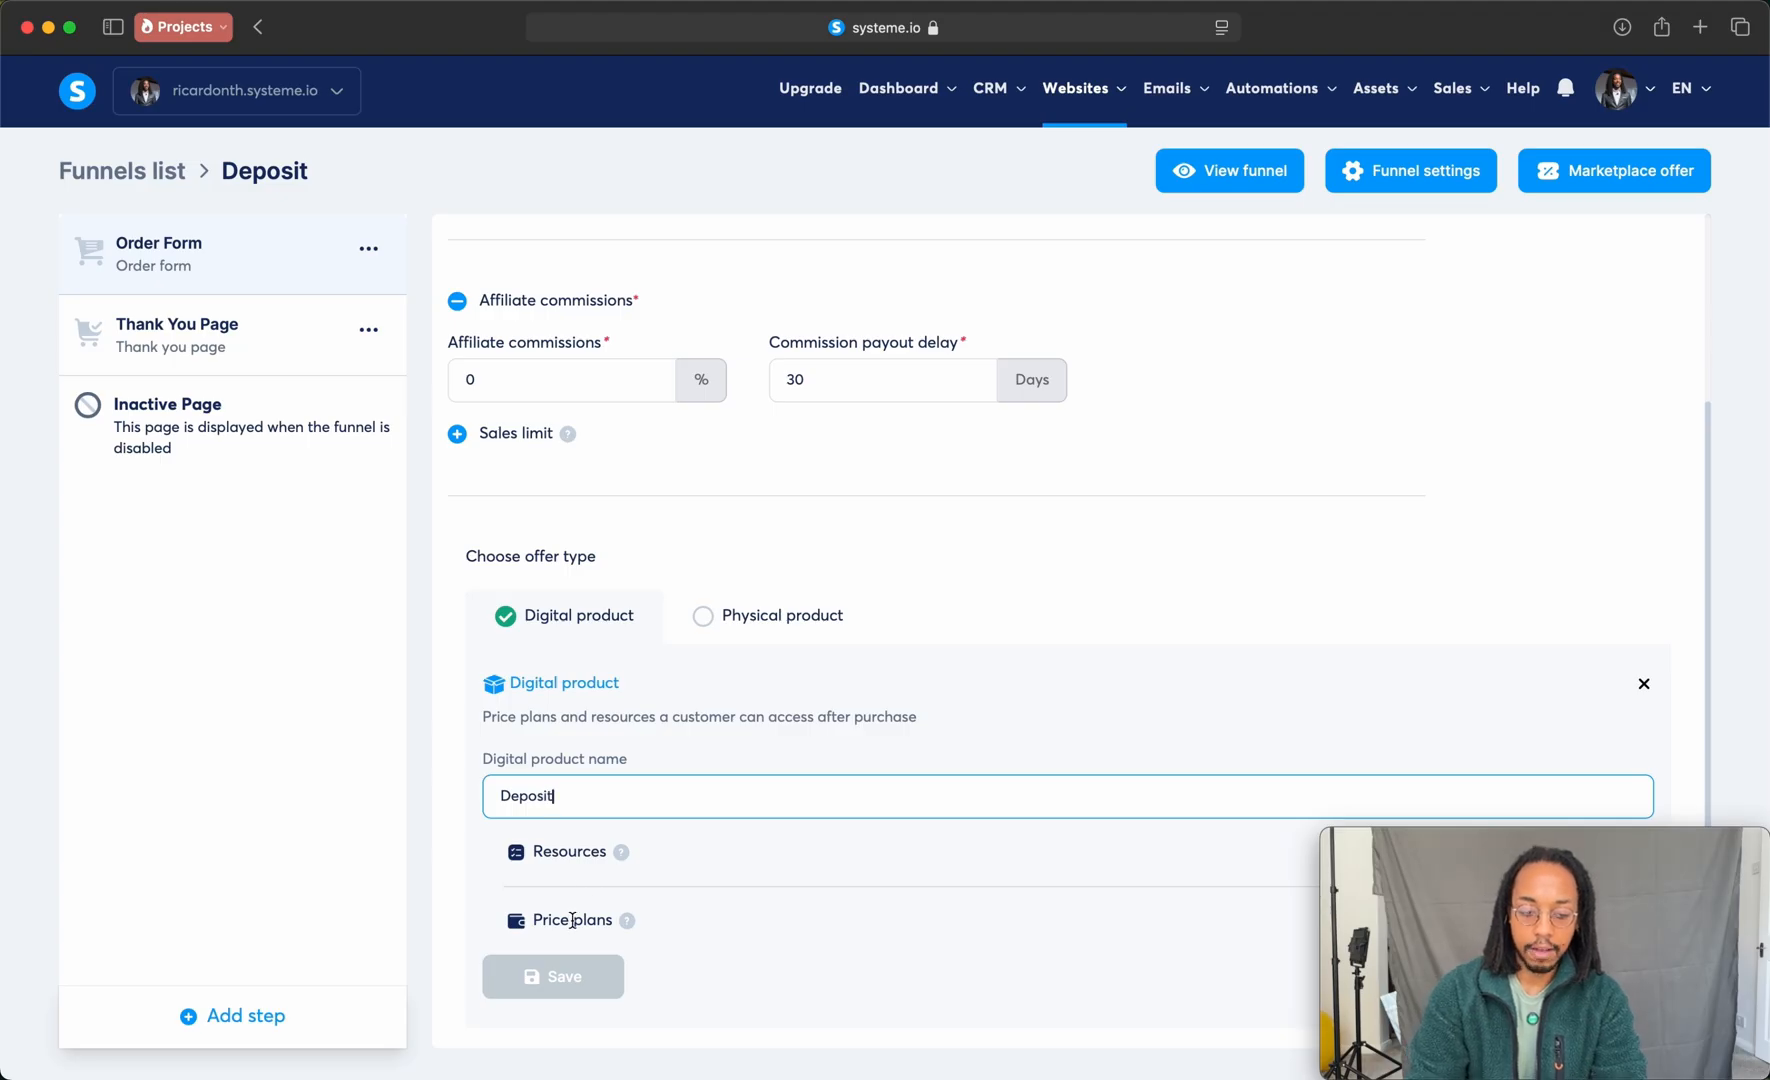
# Step: Add the existing one-time payment price plan CSS snippets to the Deposit digital product and save the product
pyautogui.click(1517, 888)
pyautogui.moveTo(1640, 840); pyautogui.dragTo(329, 832)
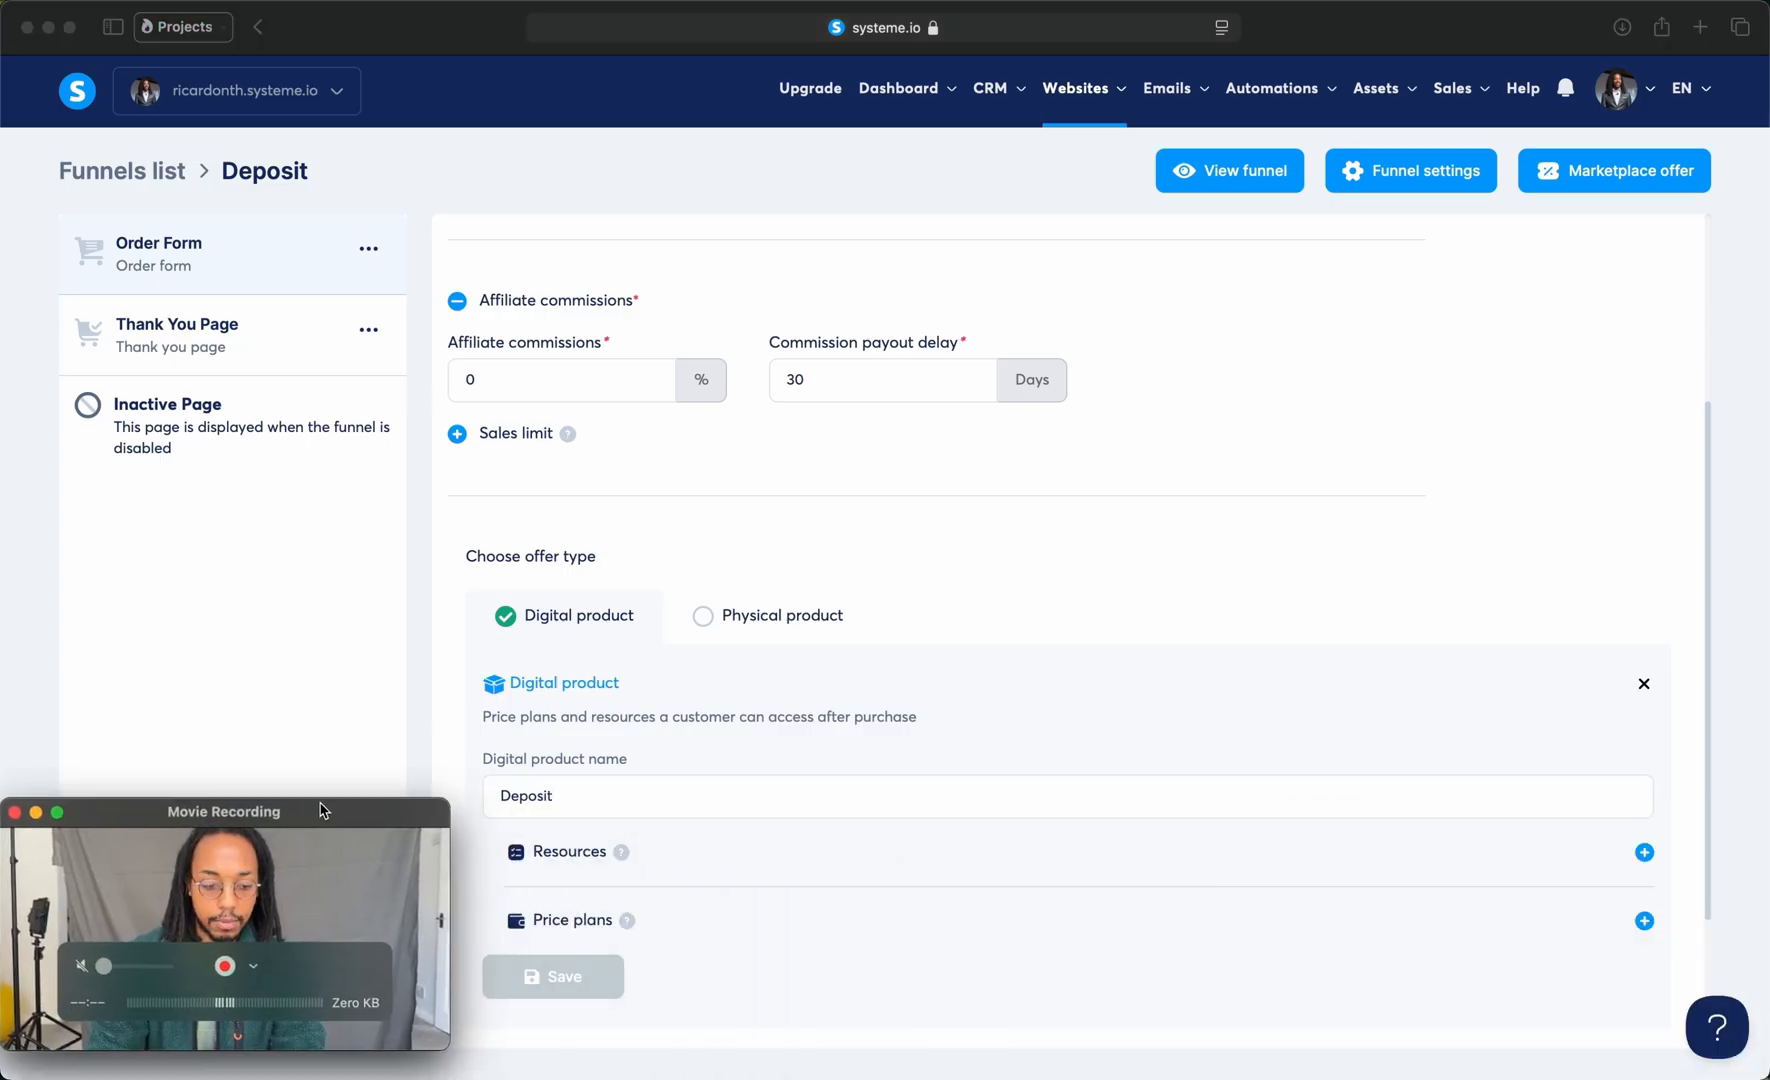
pyautogui.click(1637, 930)
pyautogui.click(1643, 922)
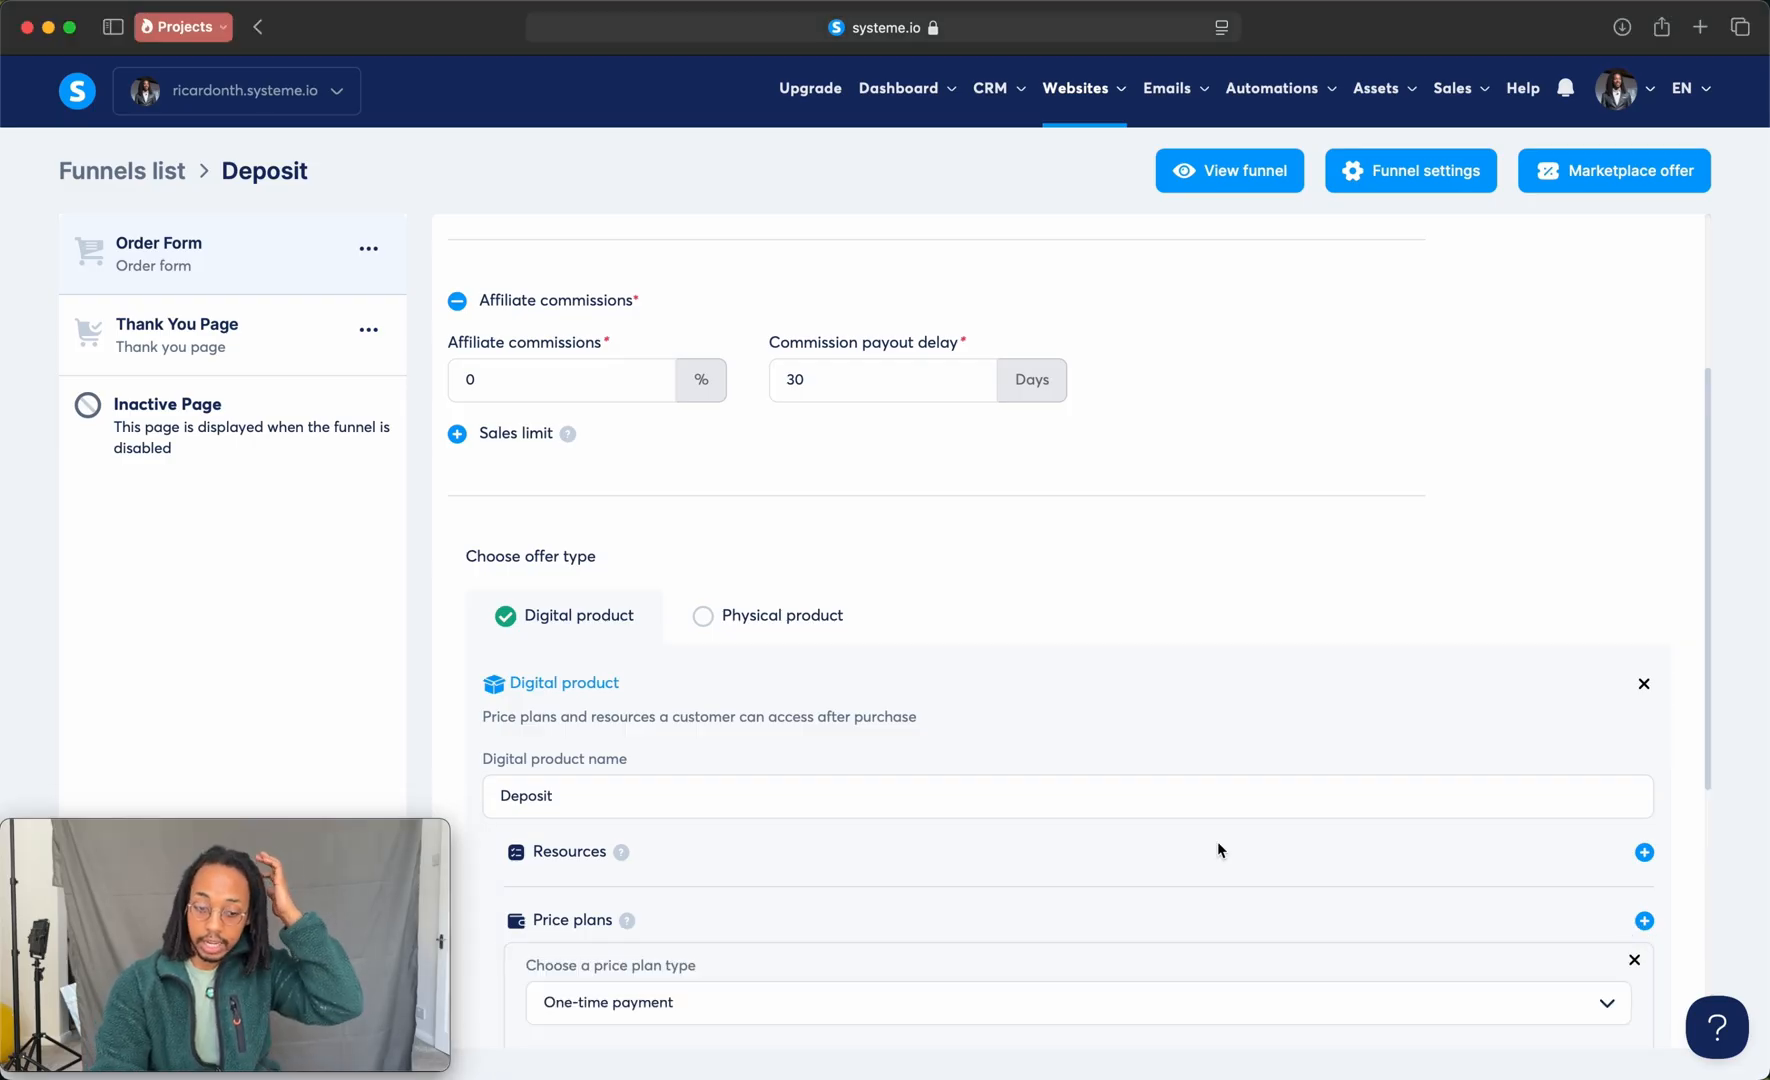
pyautogui.scroll(-3, 1217, 841)
pyautogui.scroll(-3, 983, 857)
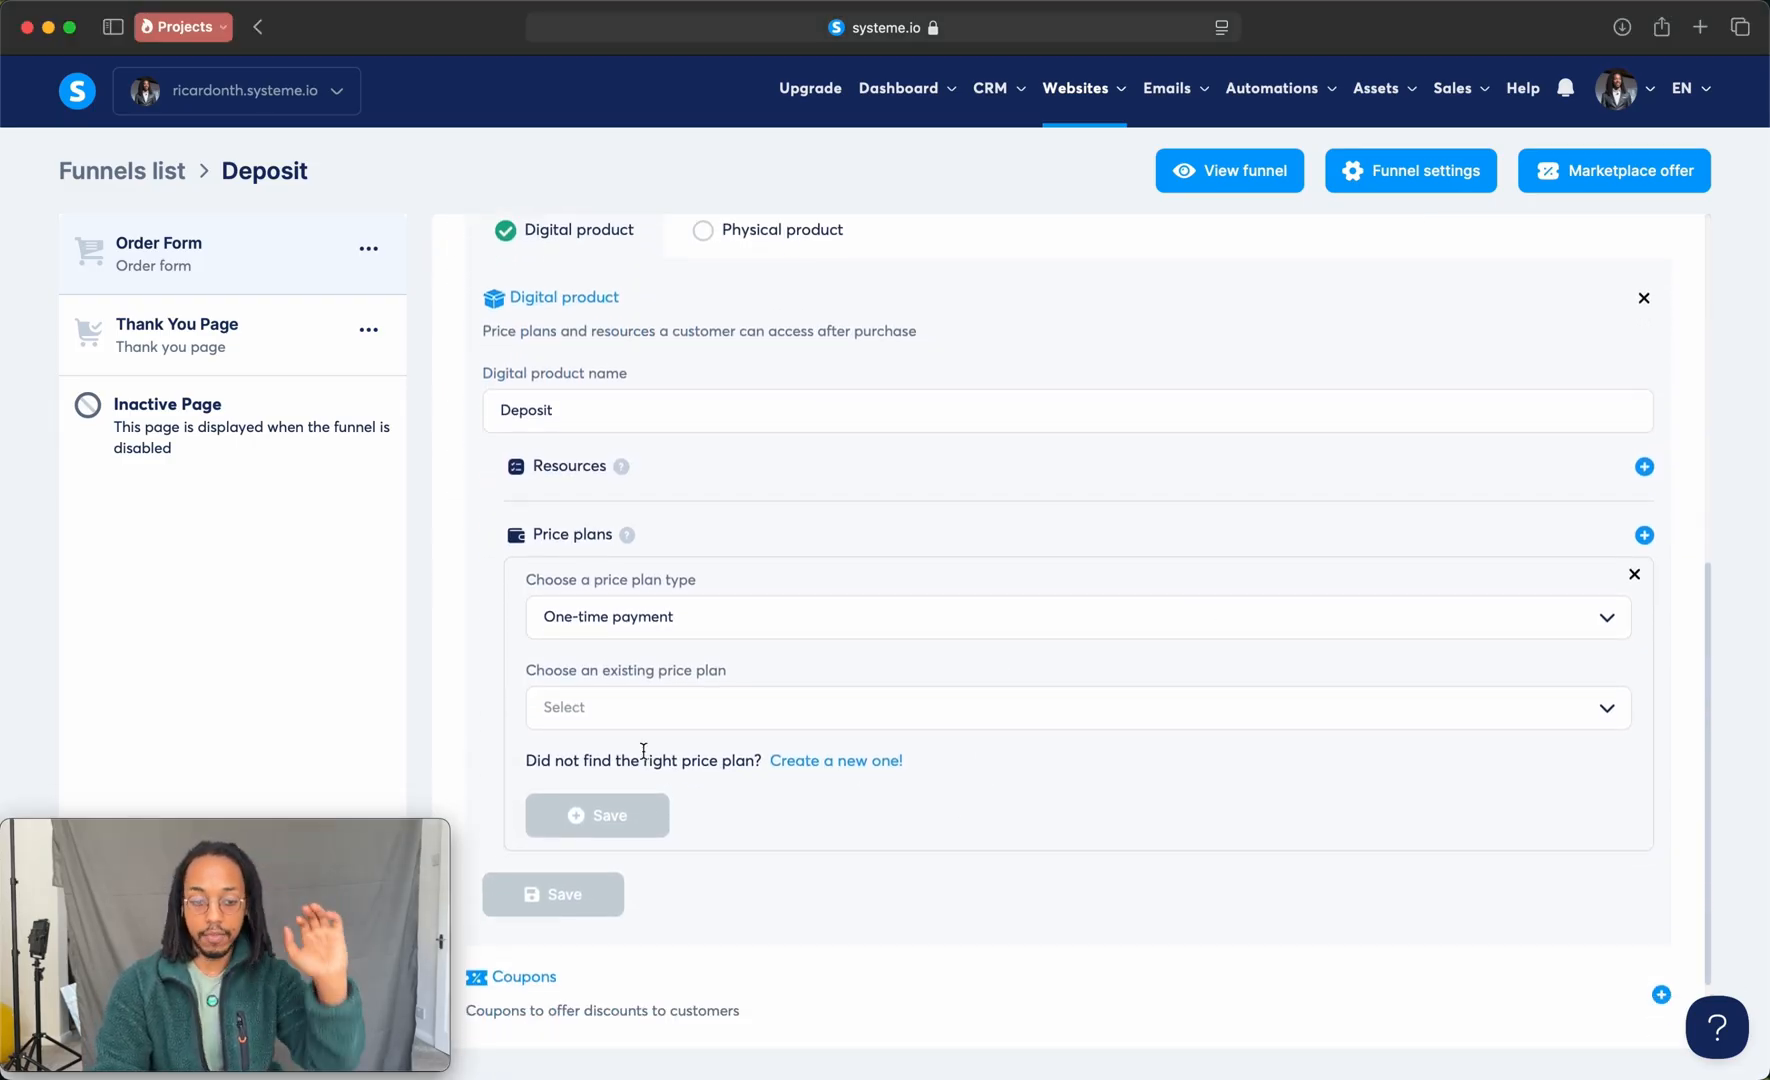
pyautogui.click(826, 745)
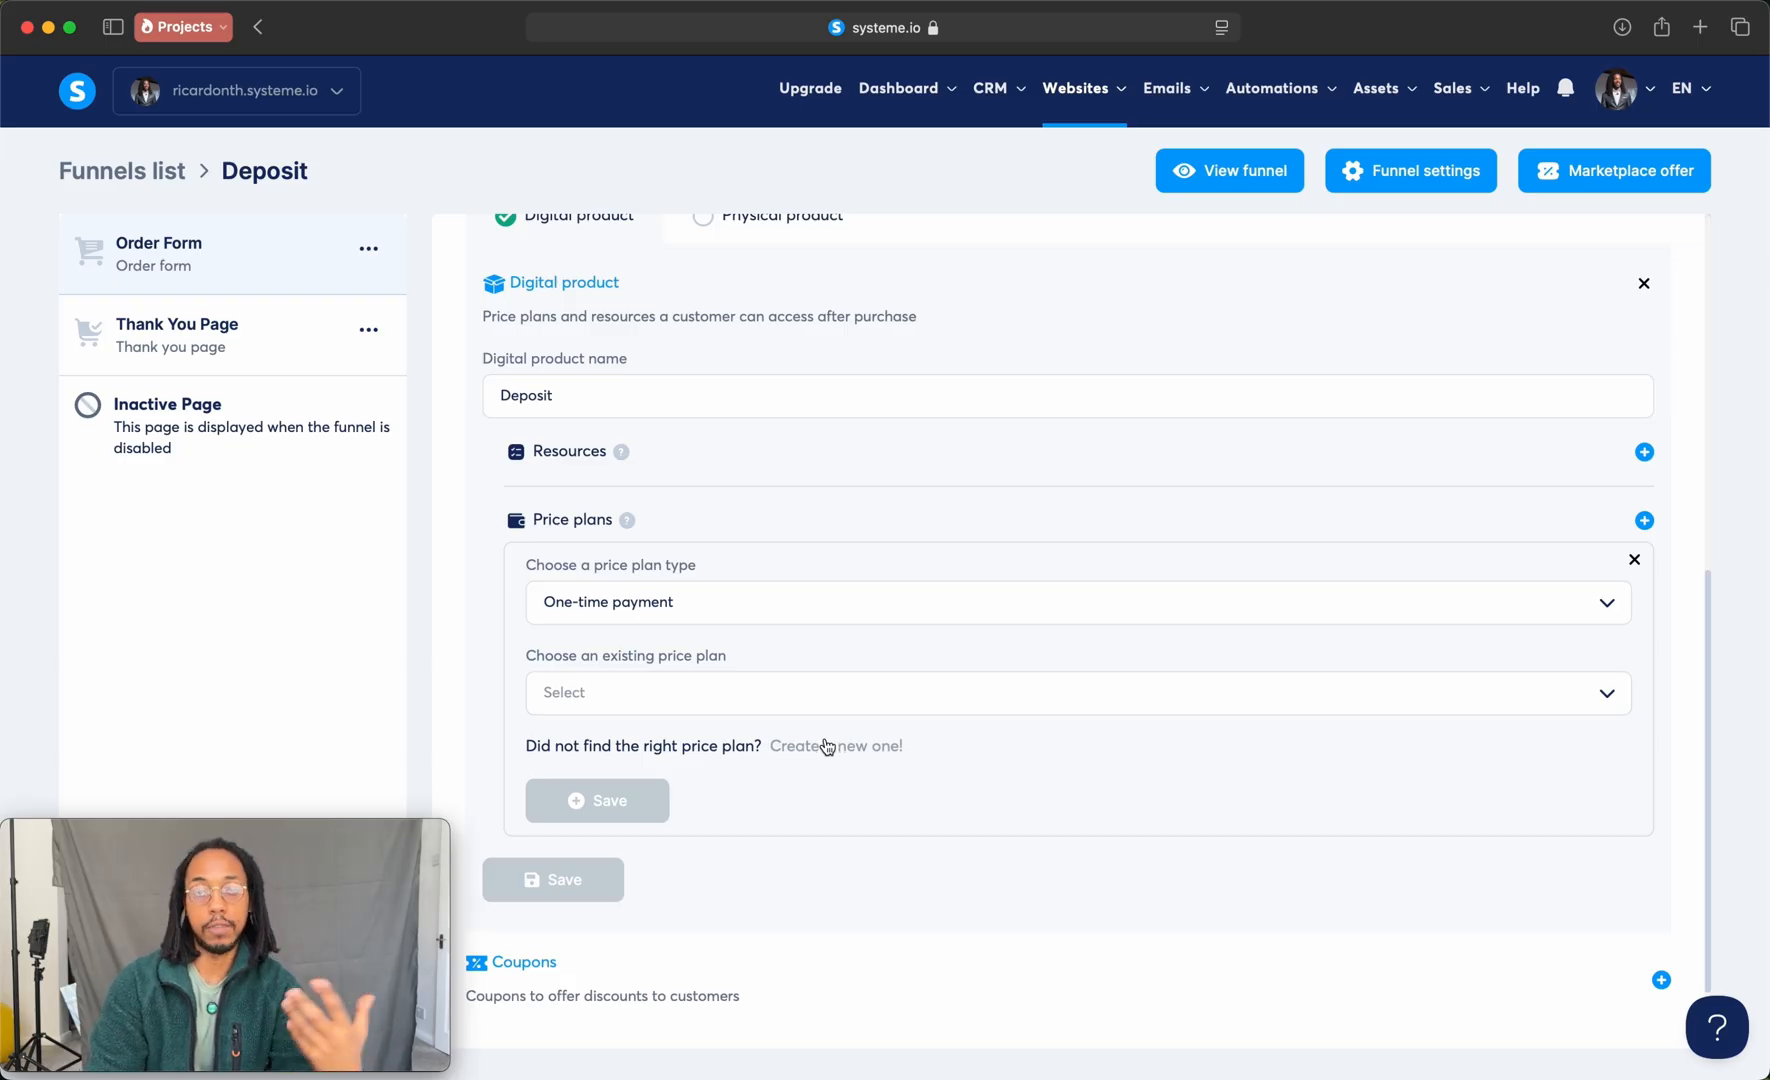
pyautogui.click(650, 690)
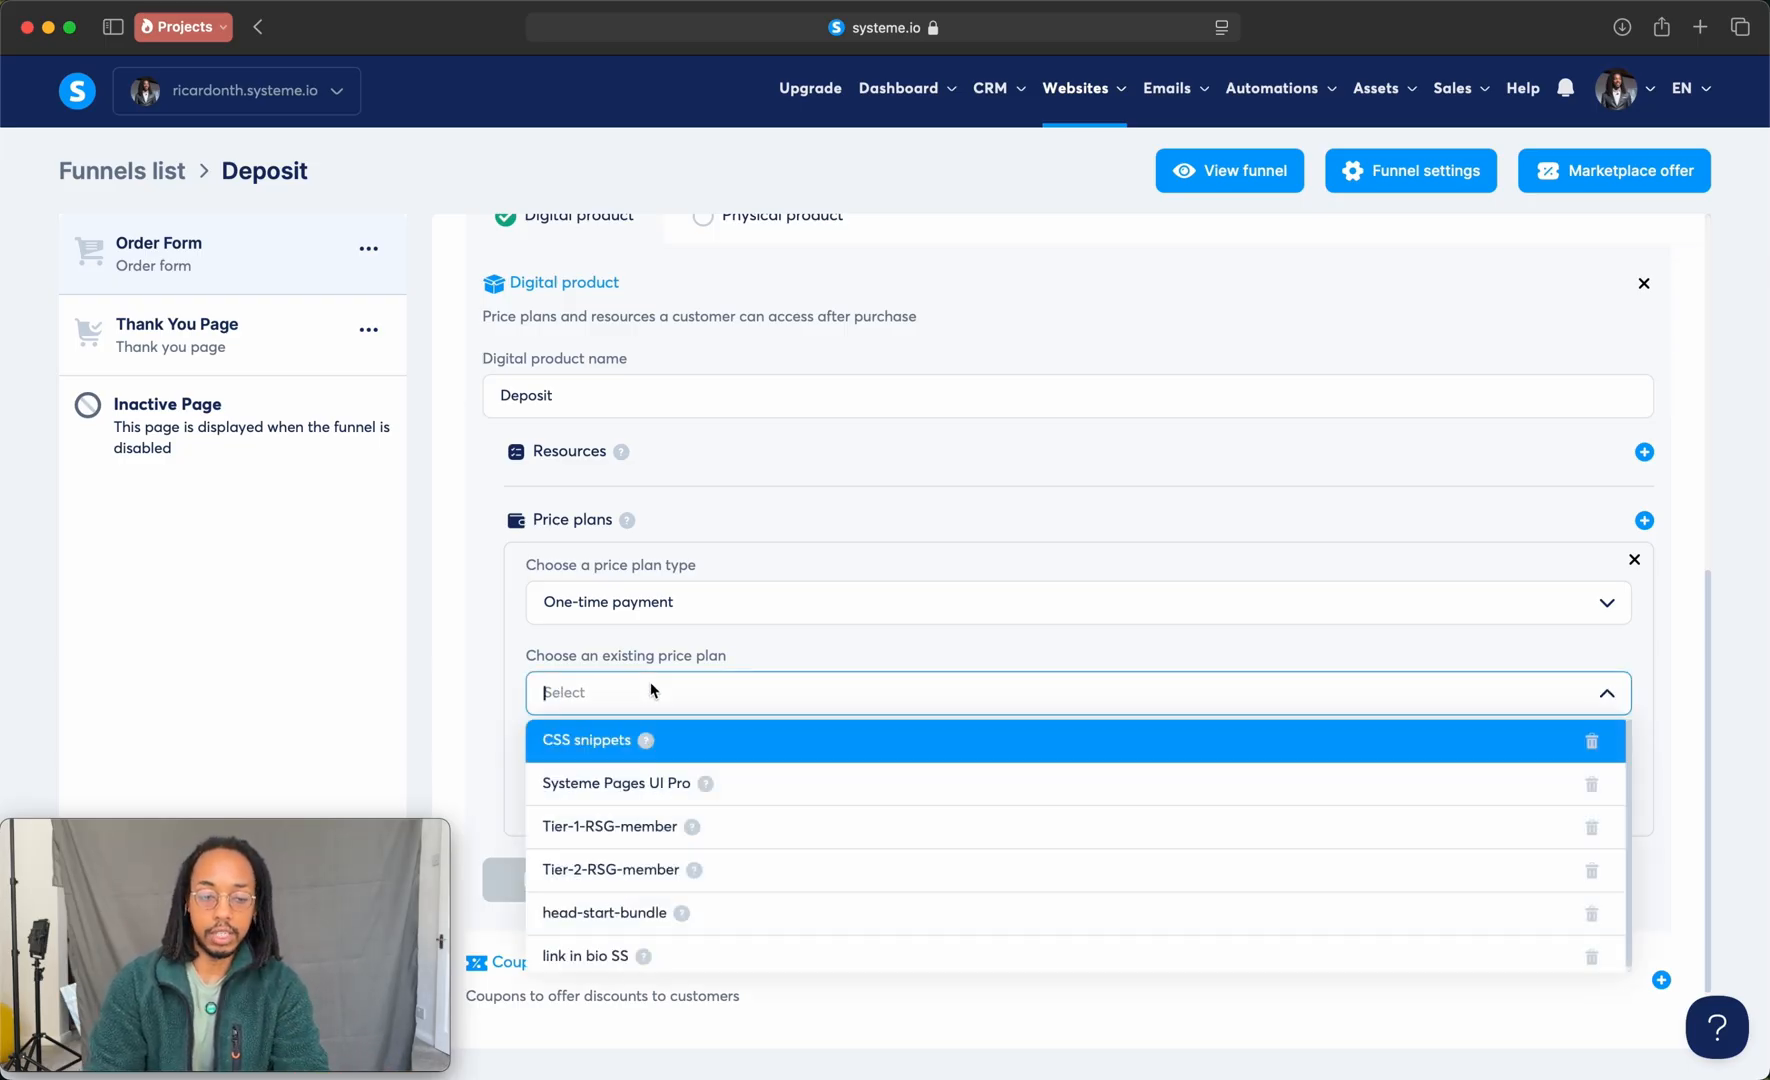
pyautogui.click(707, 740)
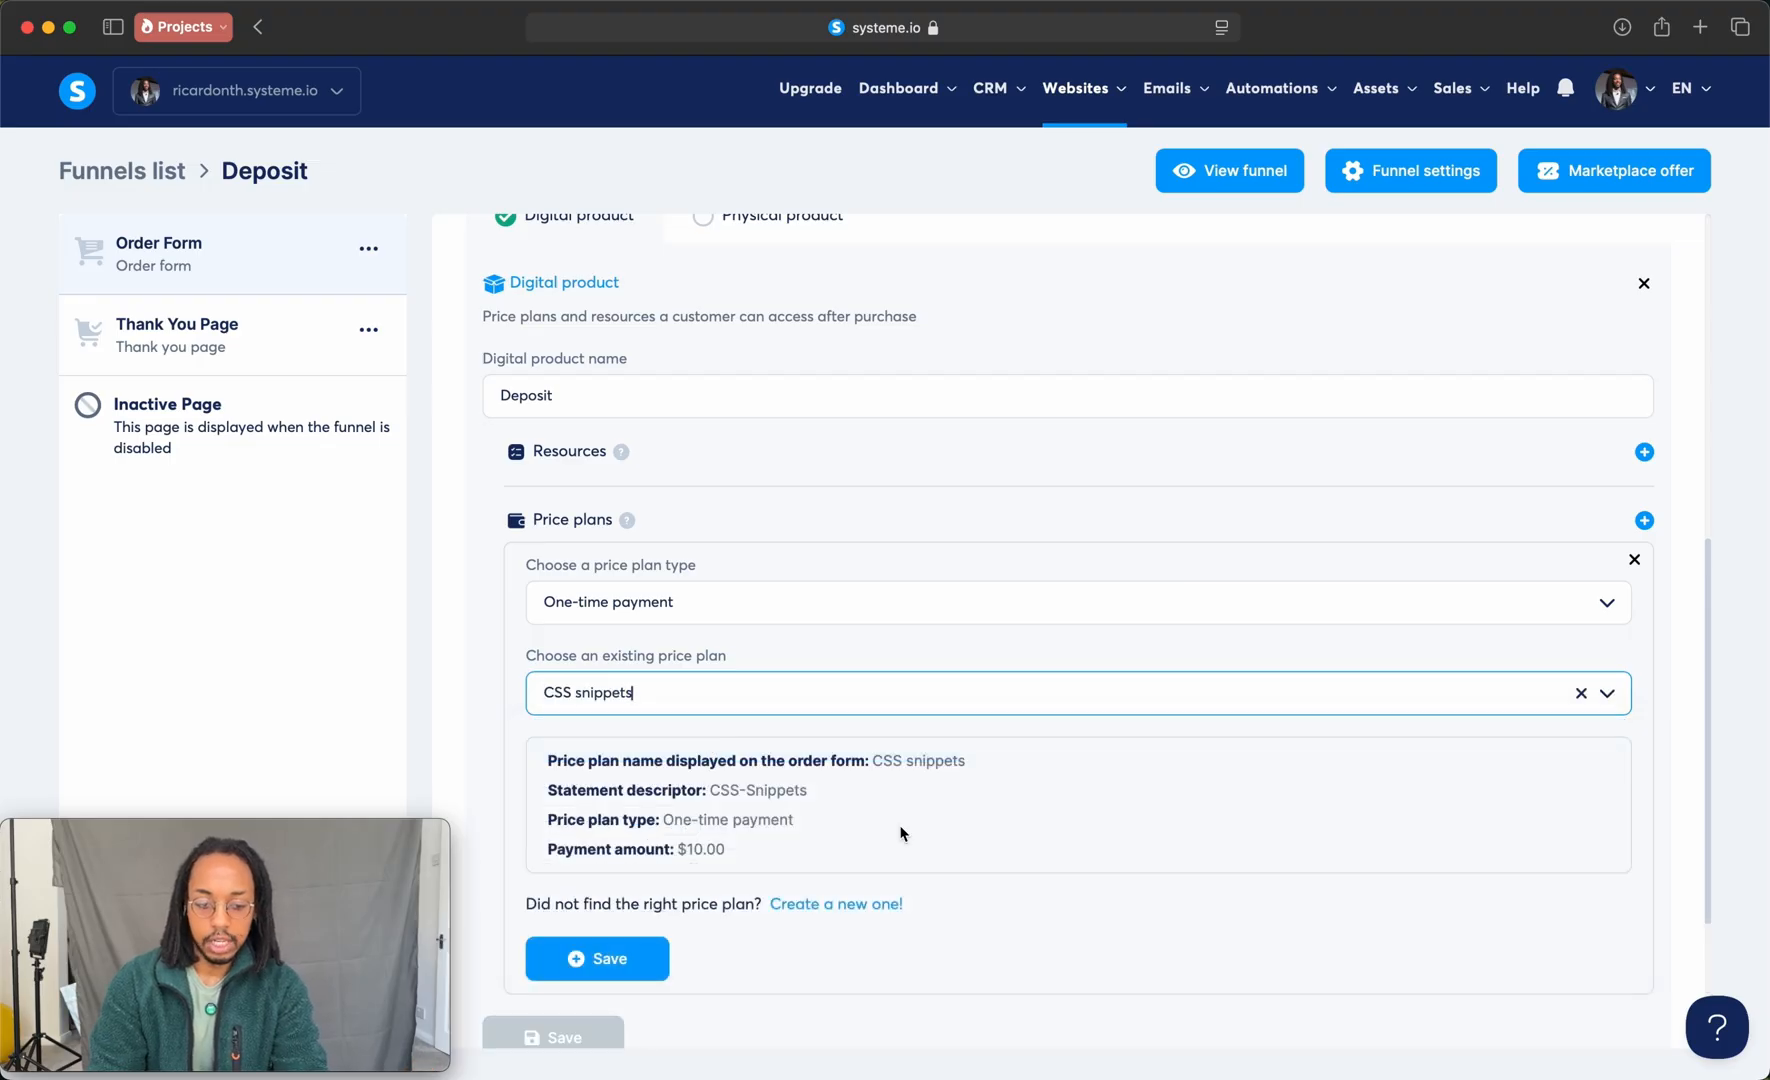
pyautogui.click(636, 955)
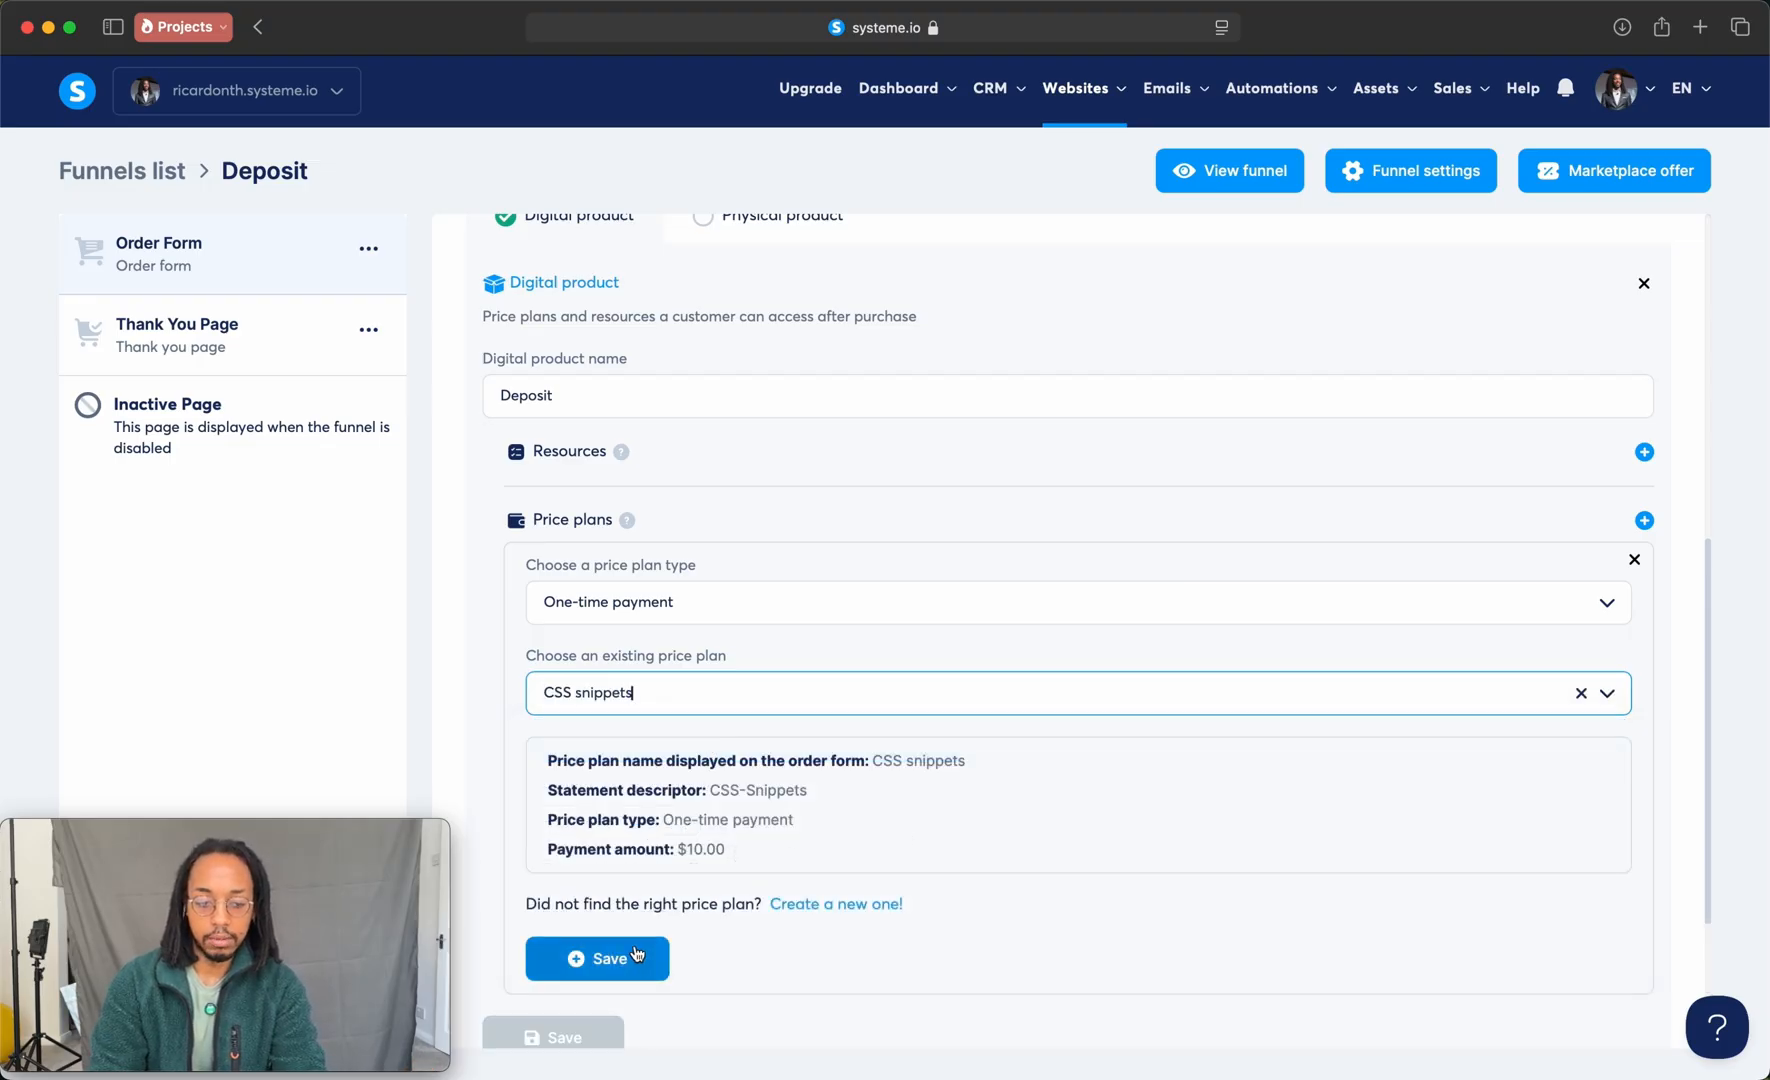
pyautogui.click(577, 780)
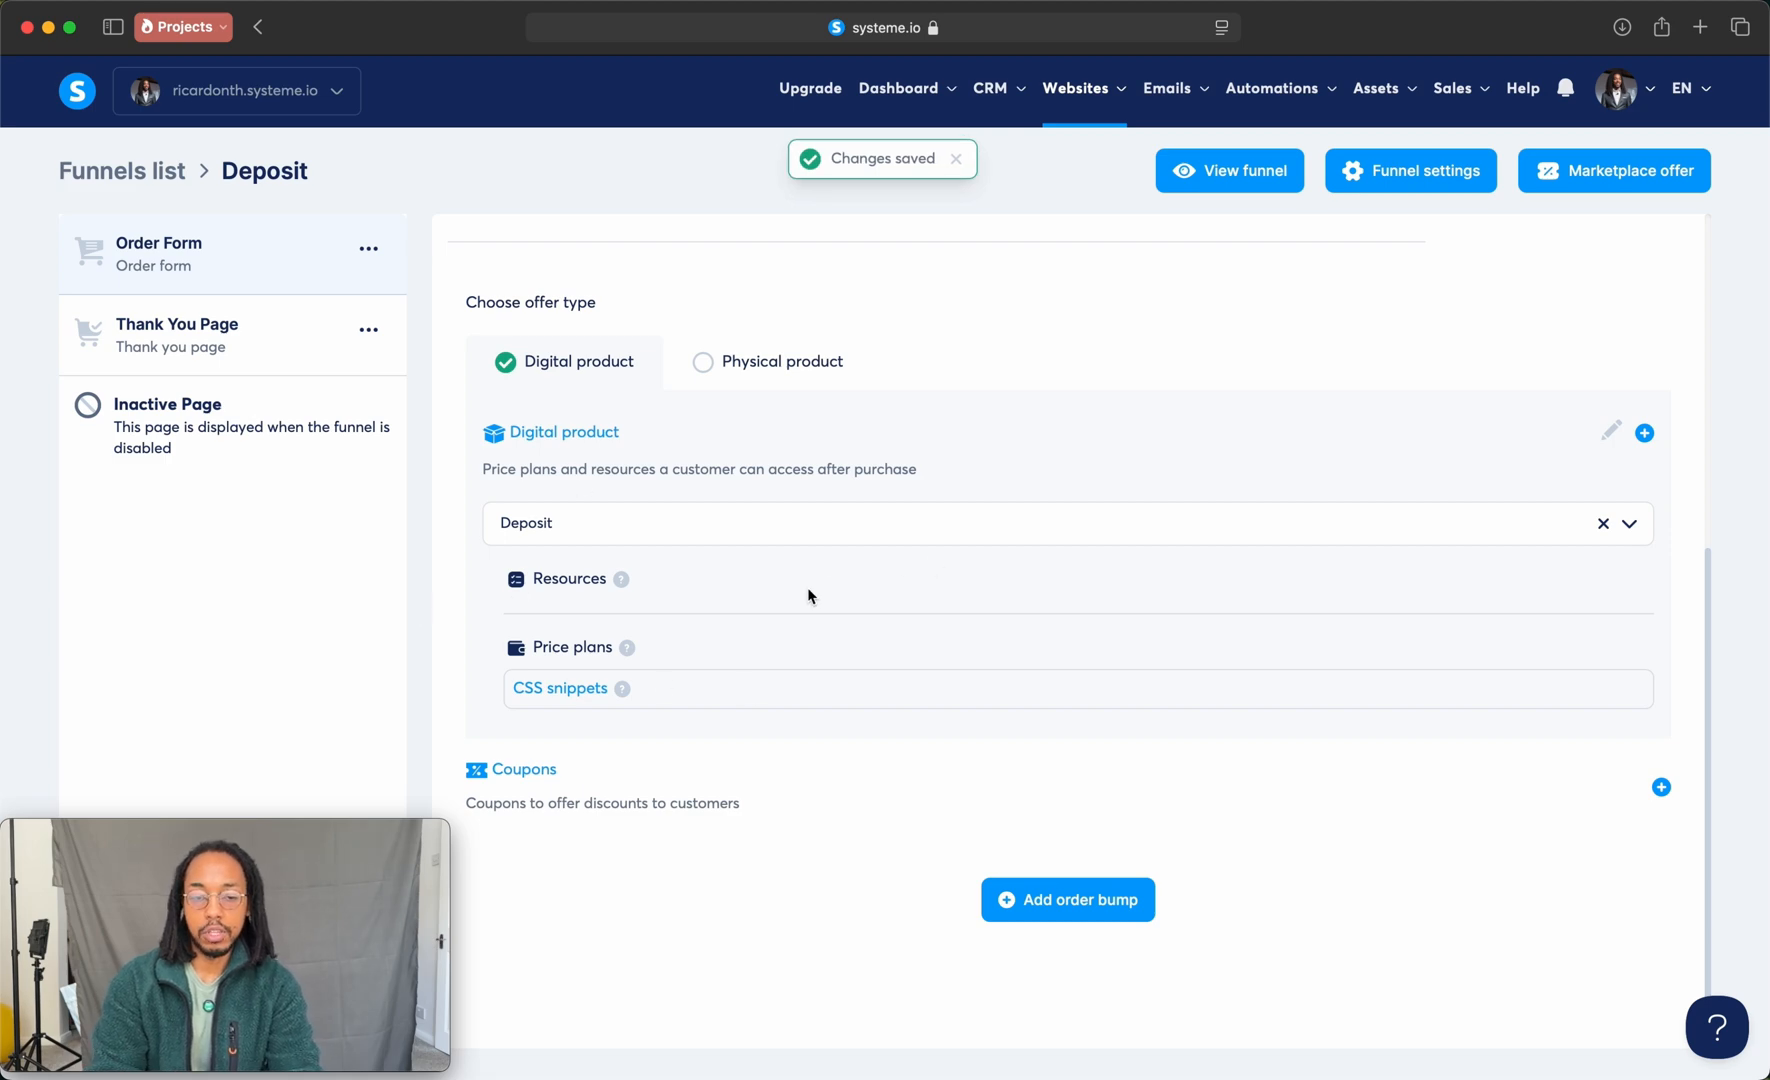
# Step: Check the offer price element in the Order Form's order summary in the page editor, and exit the editor
pyautogui.scroll(2, 887, 590)
pyautogui.scroll(5, 822, 466)
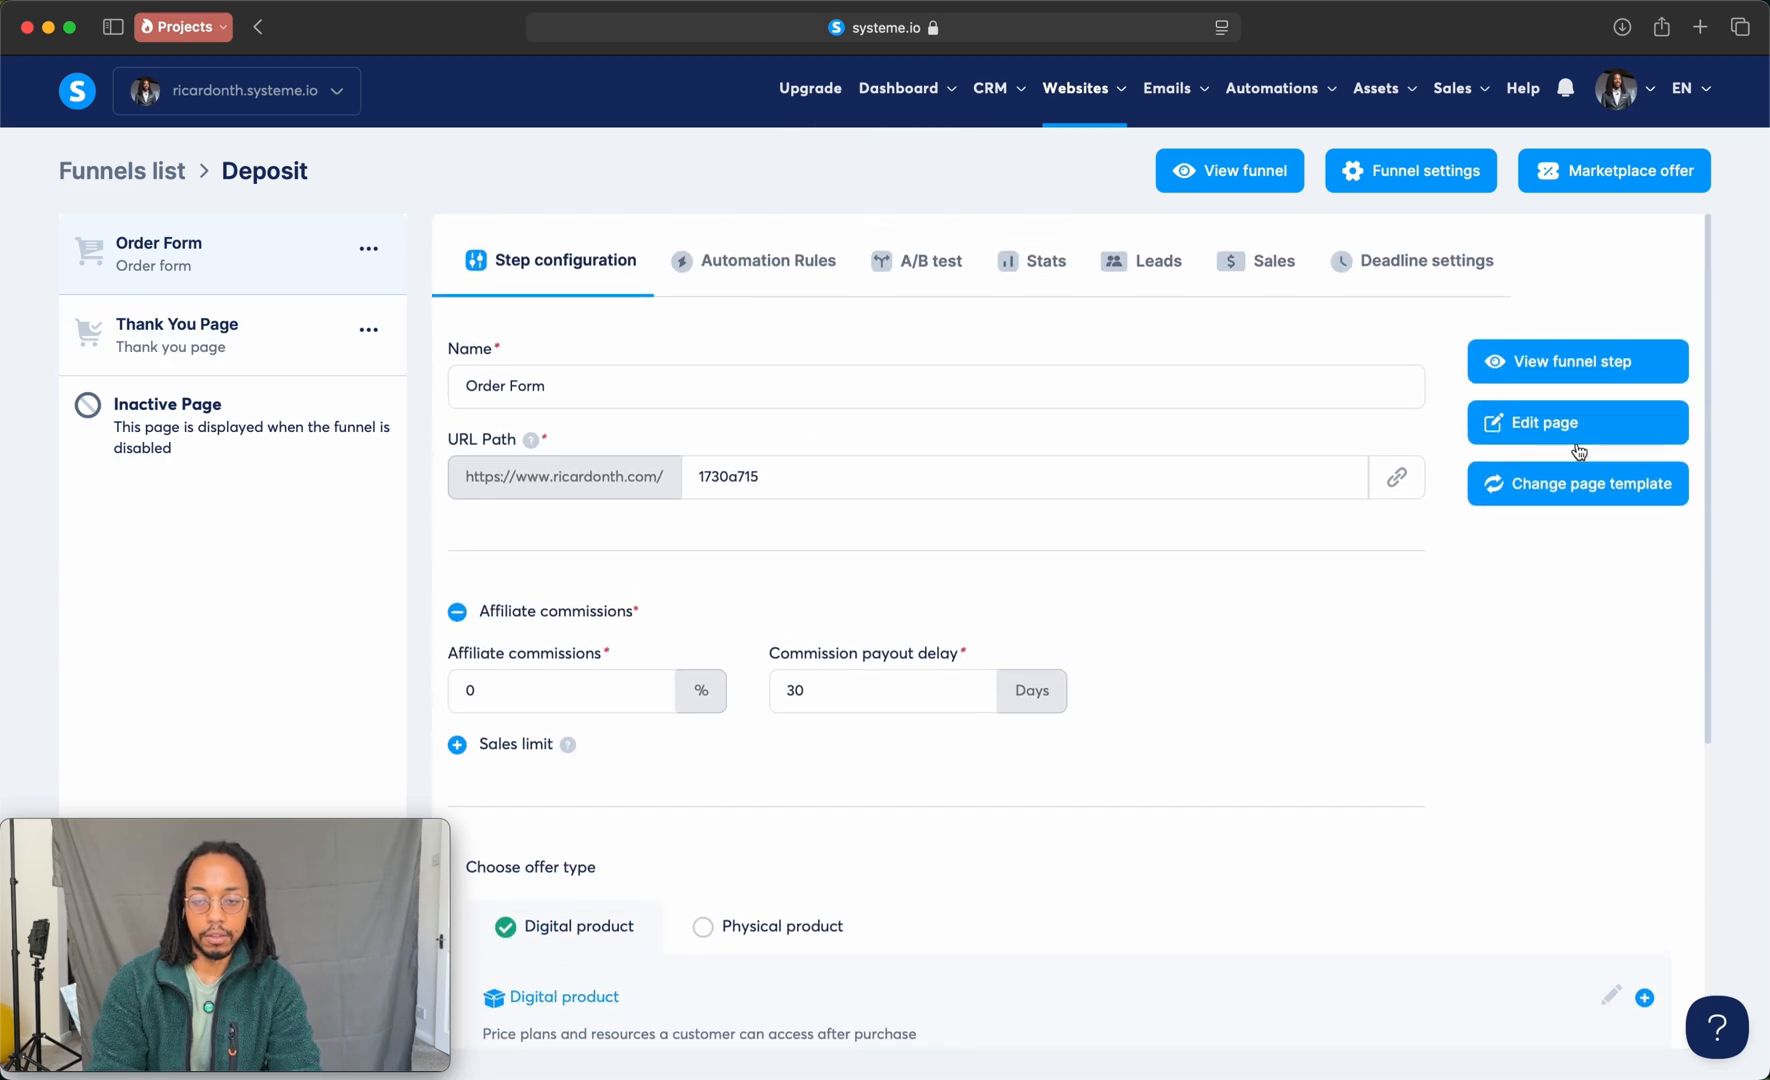
pyautogui.click(1601, 418)
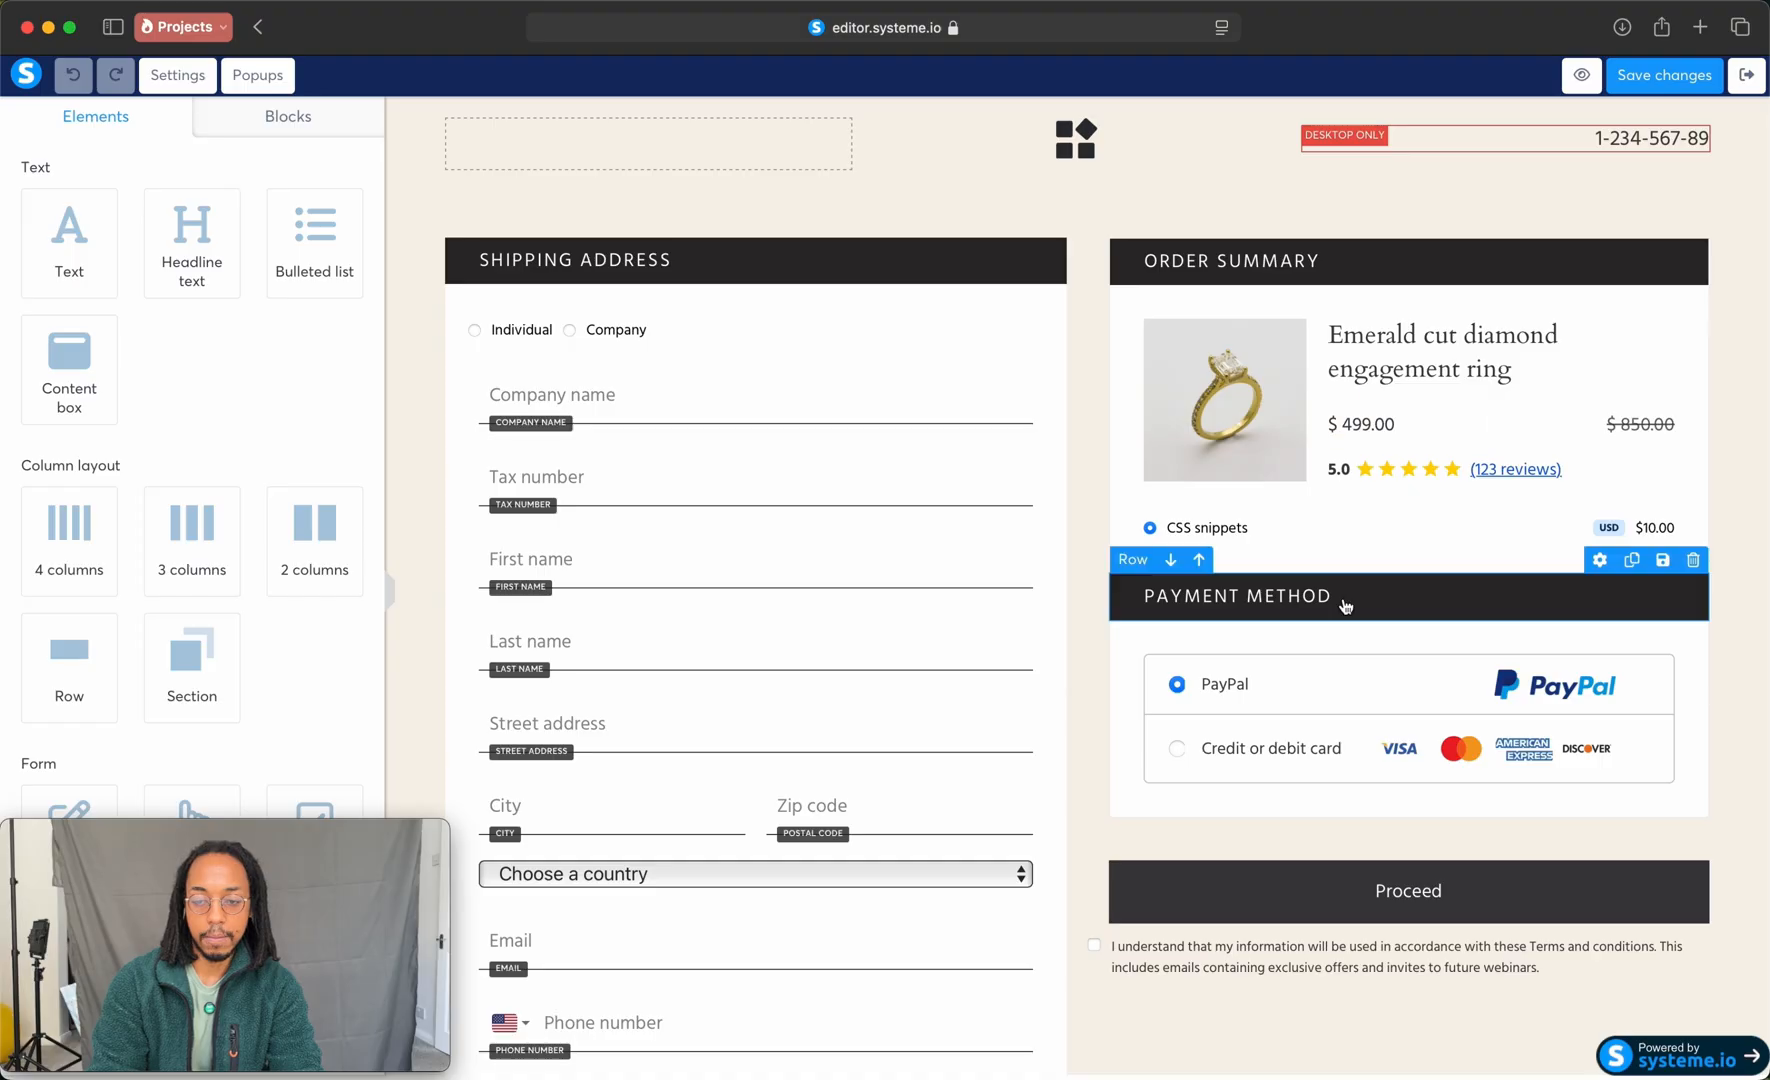
pyautogui.click(1234, 538)
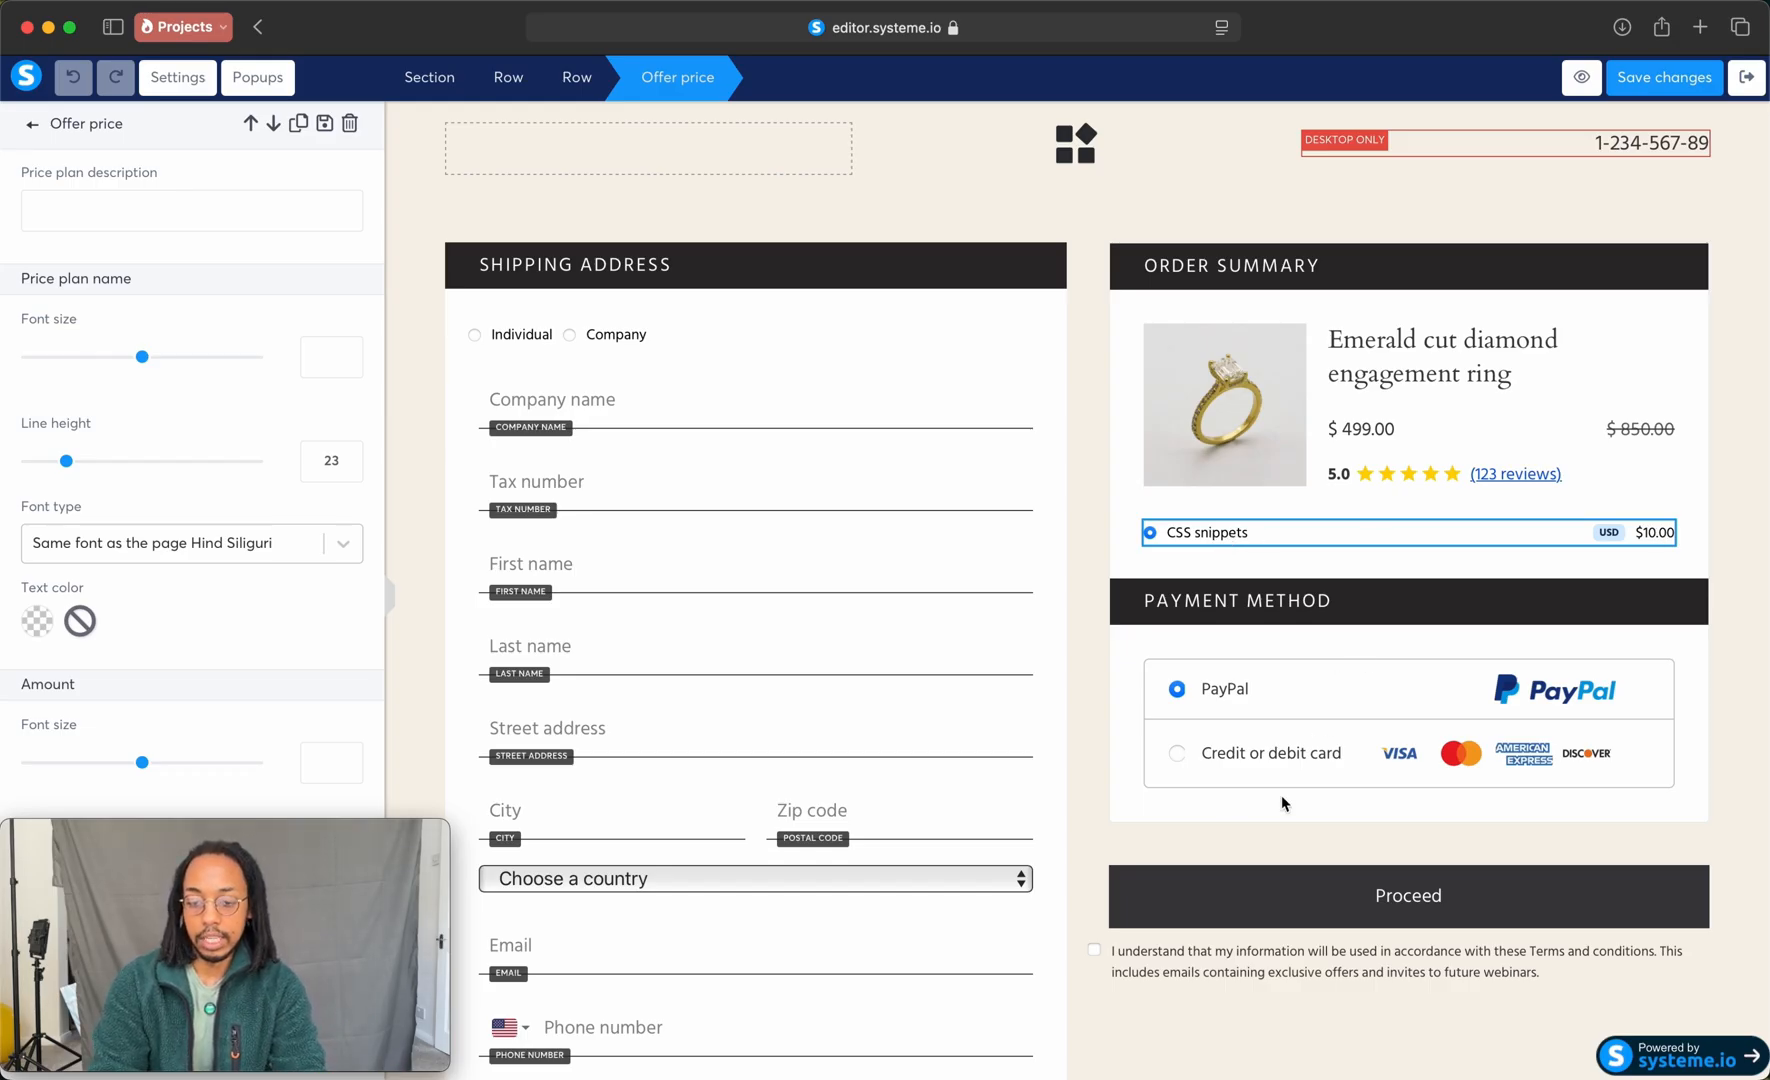
pyautogui.click(1745, 79)
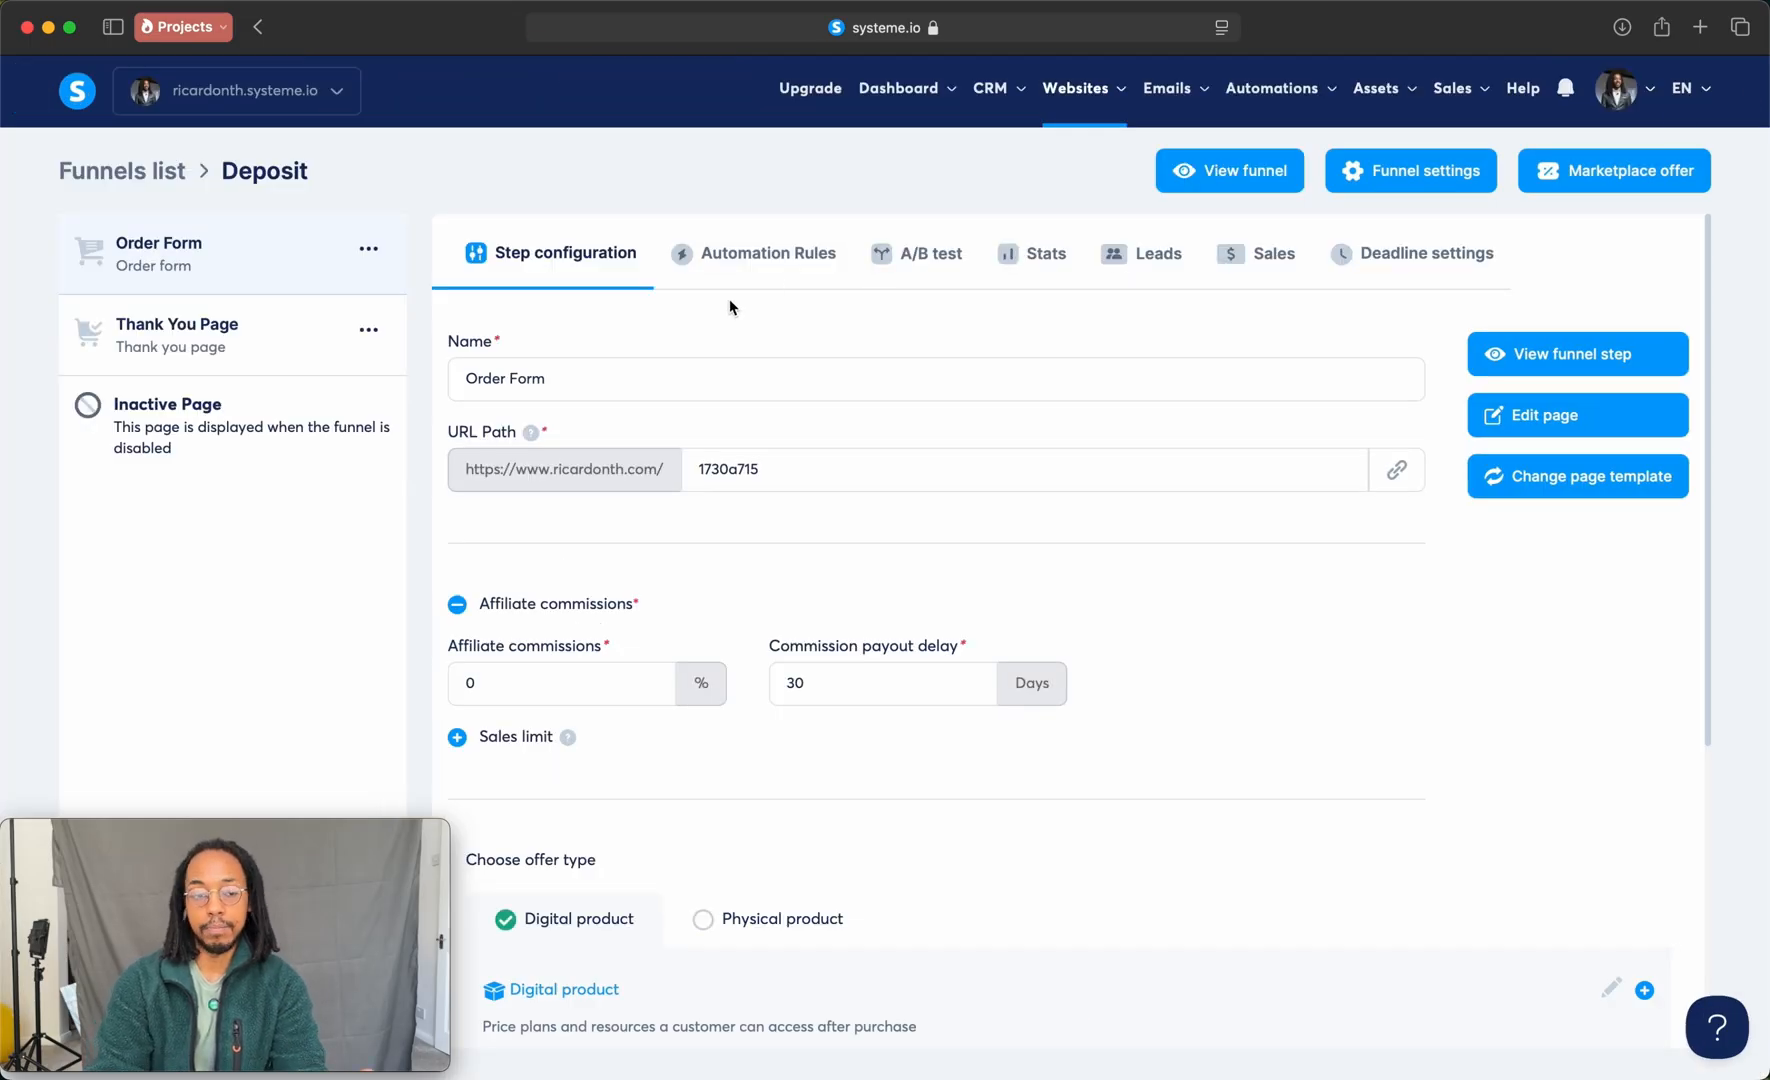
# Step: Create an automation workflow named Request Deposit and open it
pyautogui.click(162, 180)
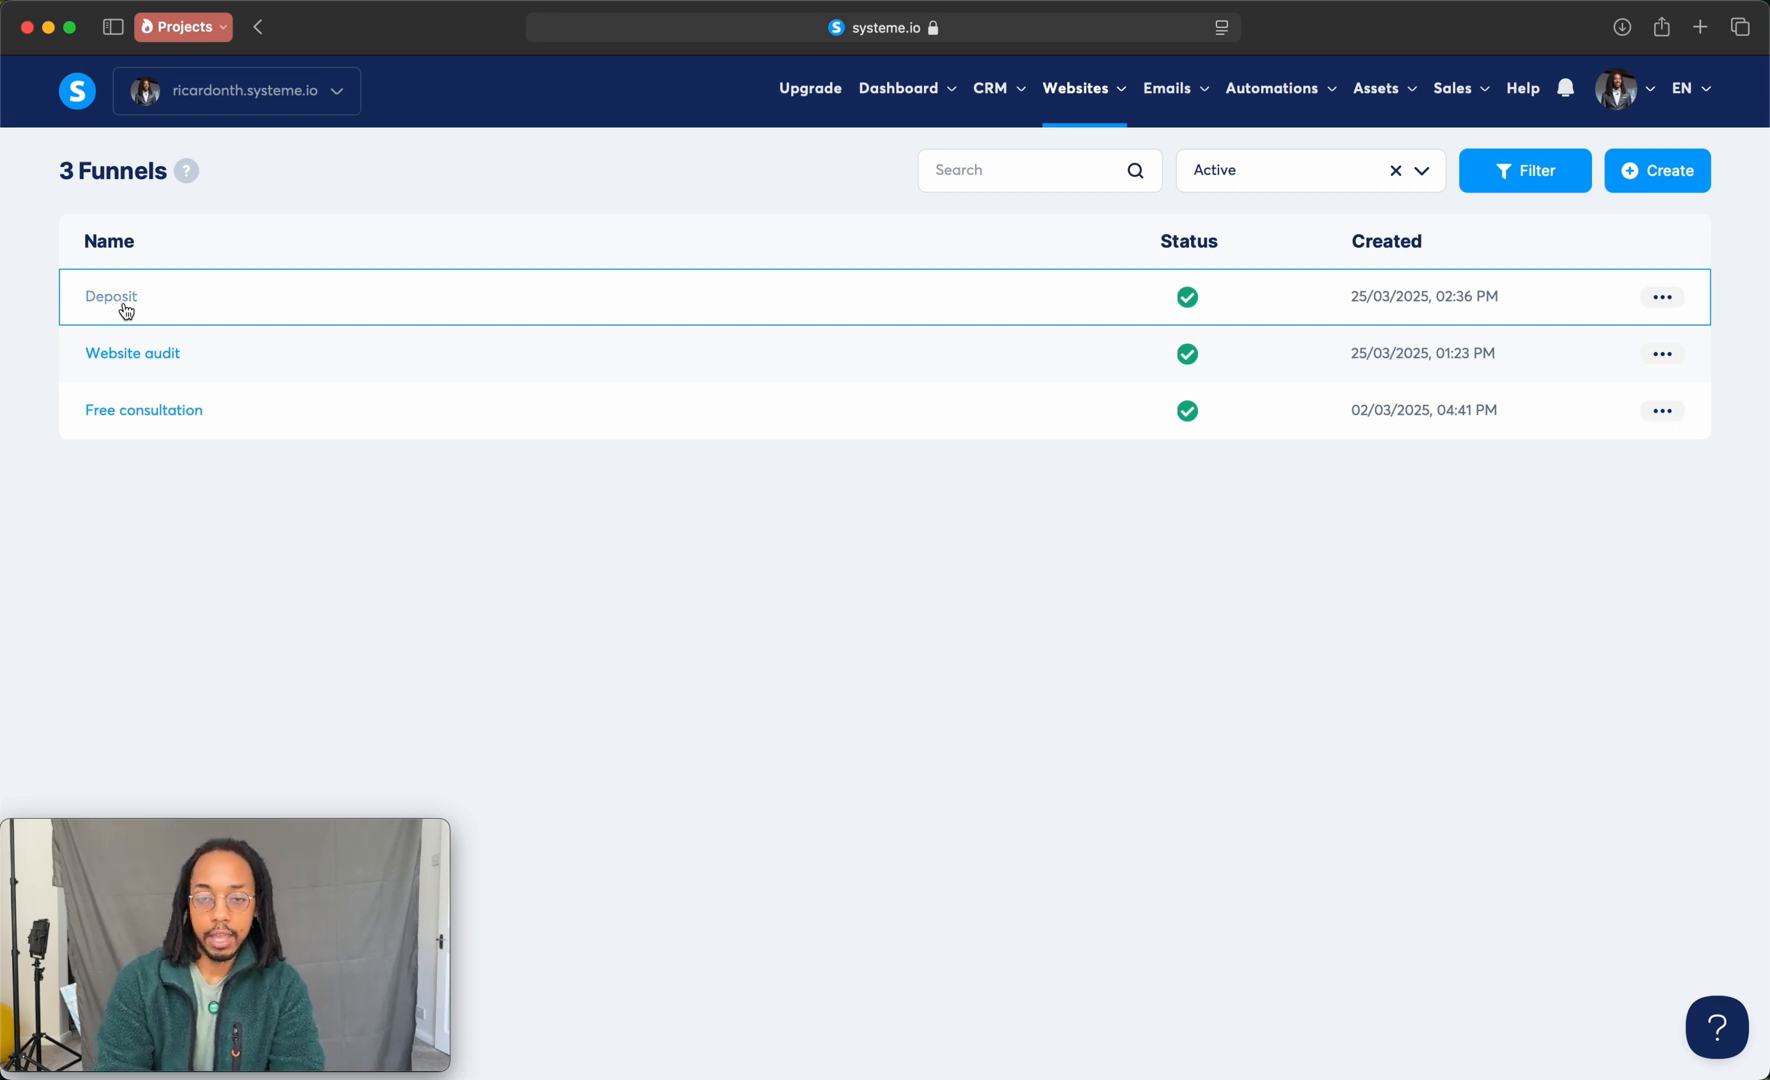
pyautogui.moveTo(1293, 102)
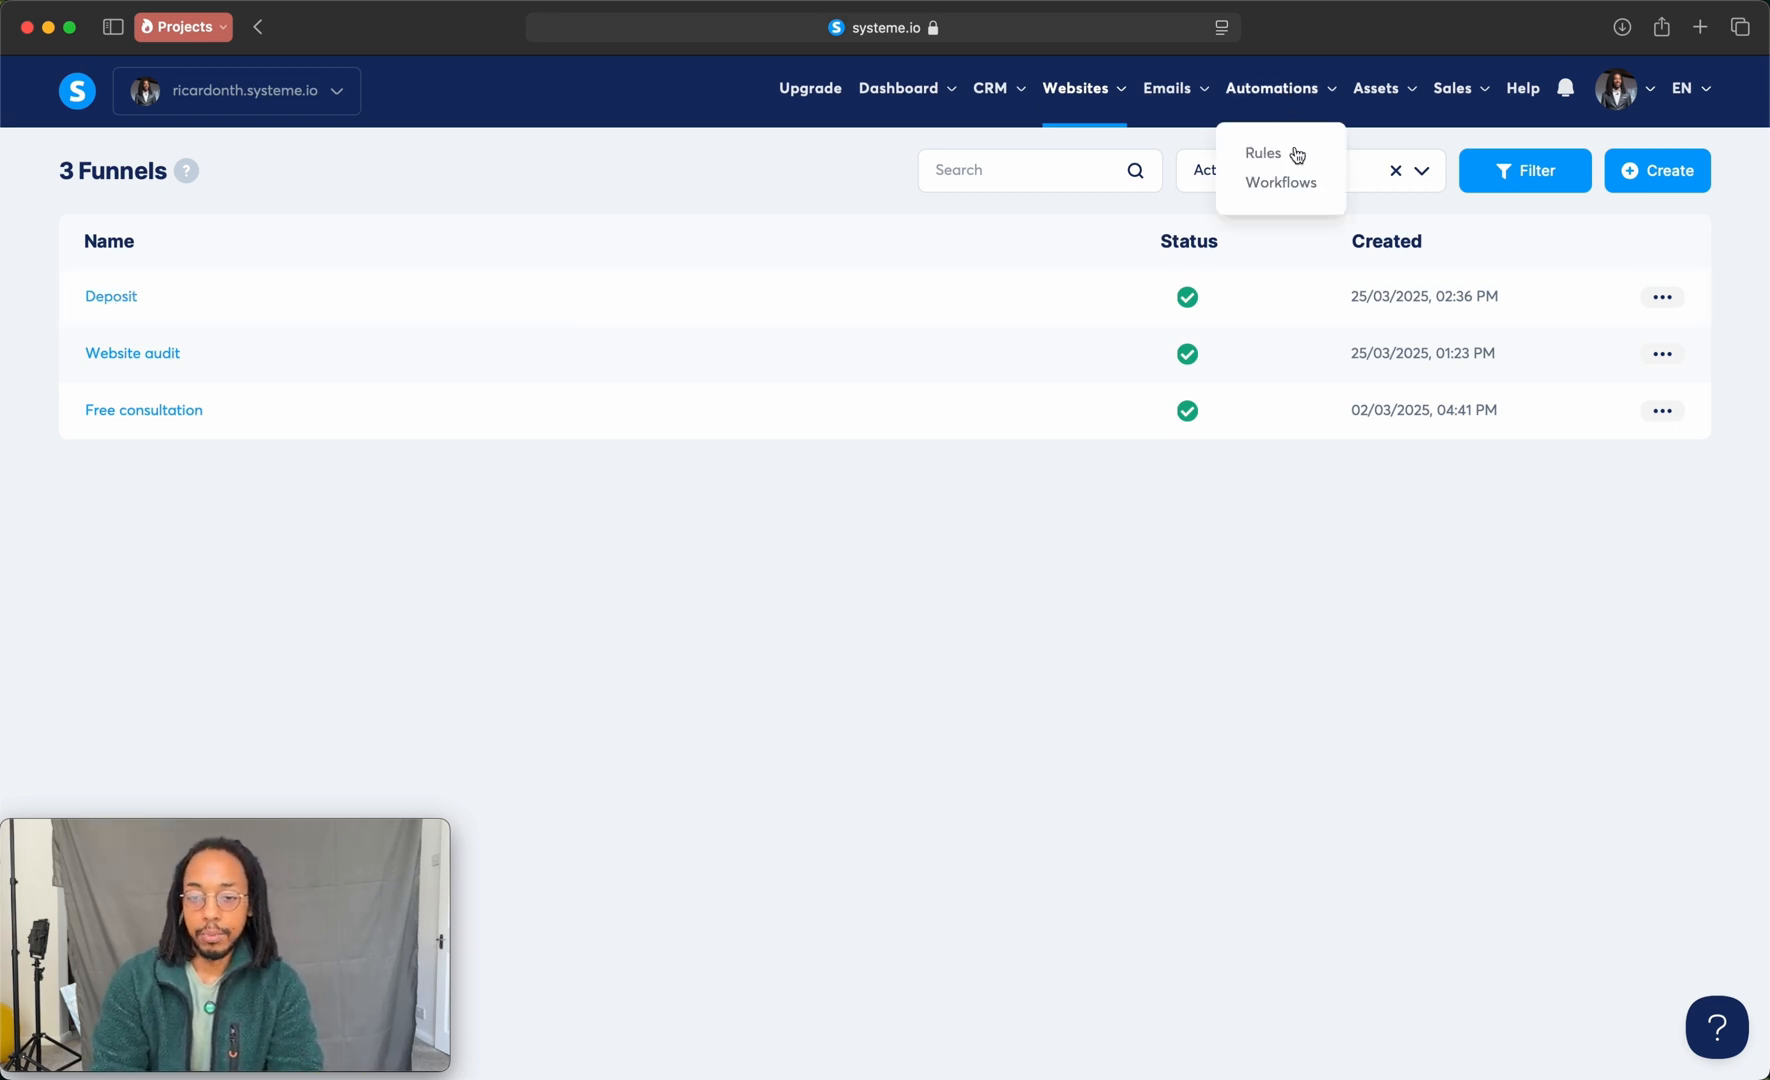
pyautogui.click(1297, 184)
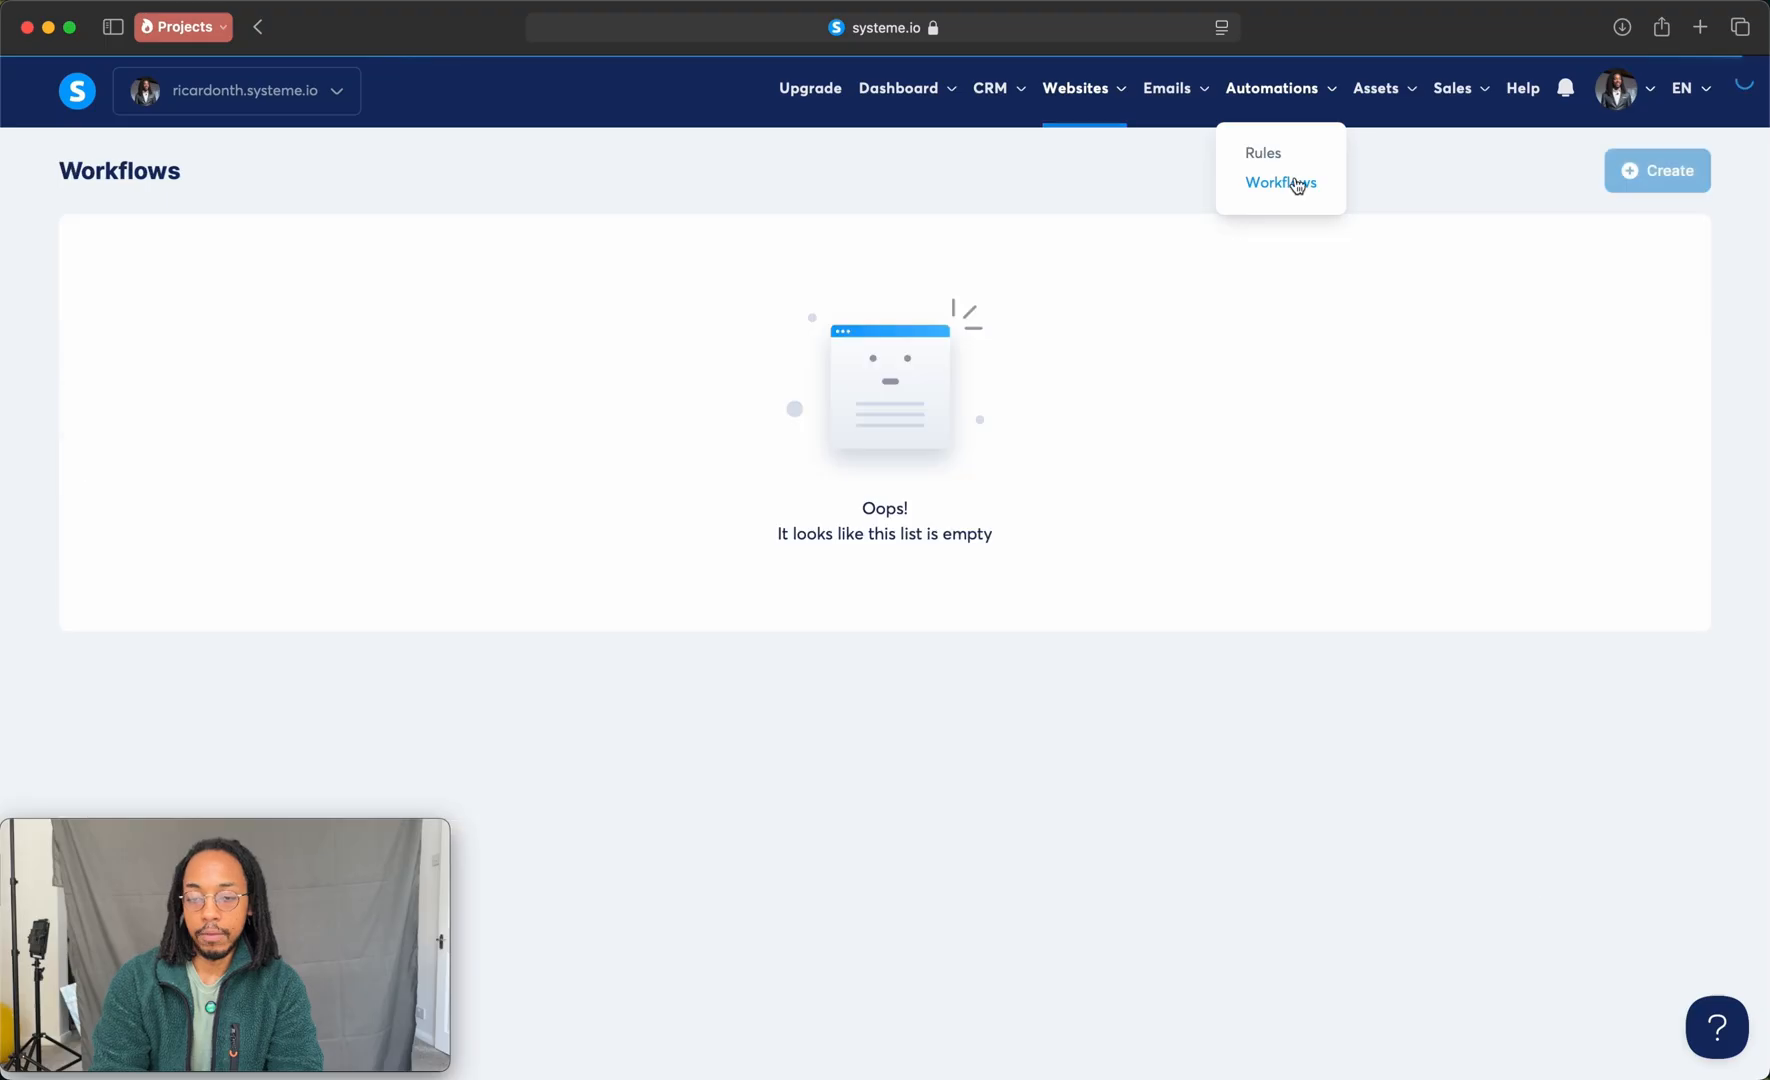
pyautogui.click(1628, 184)
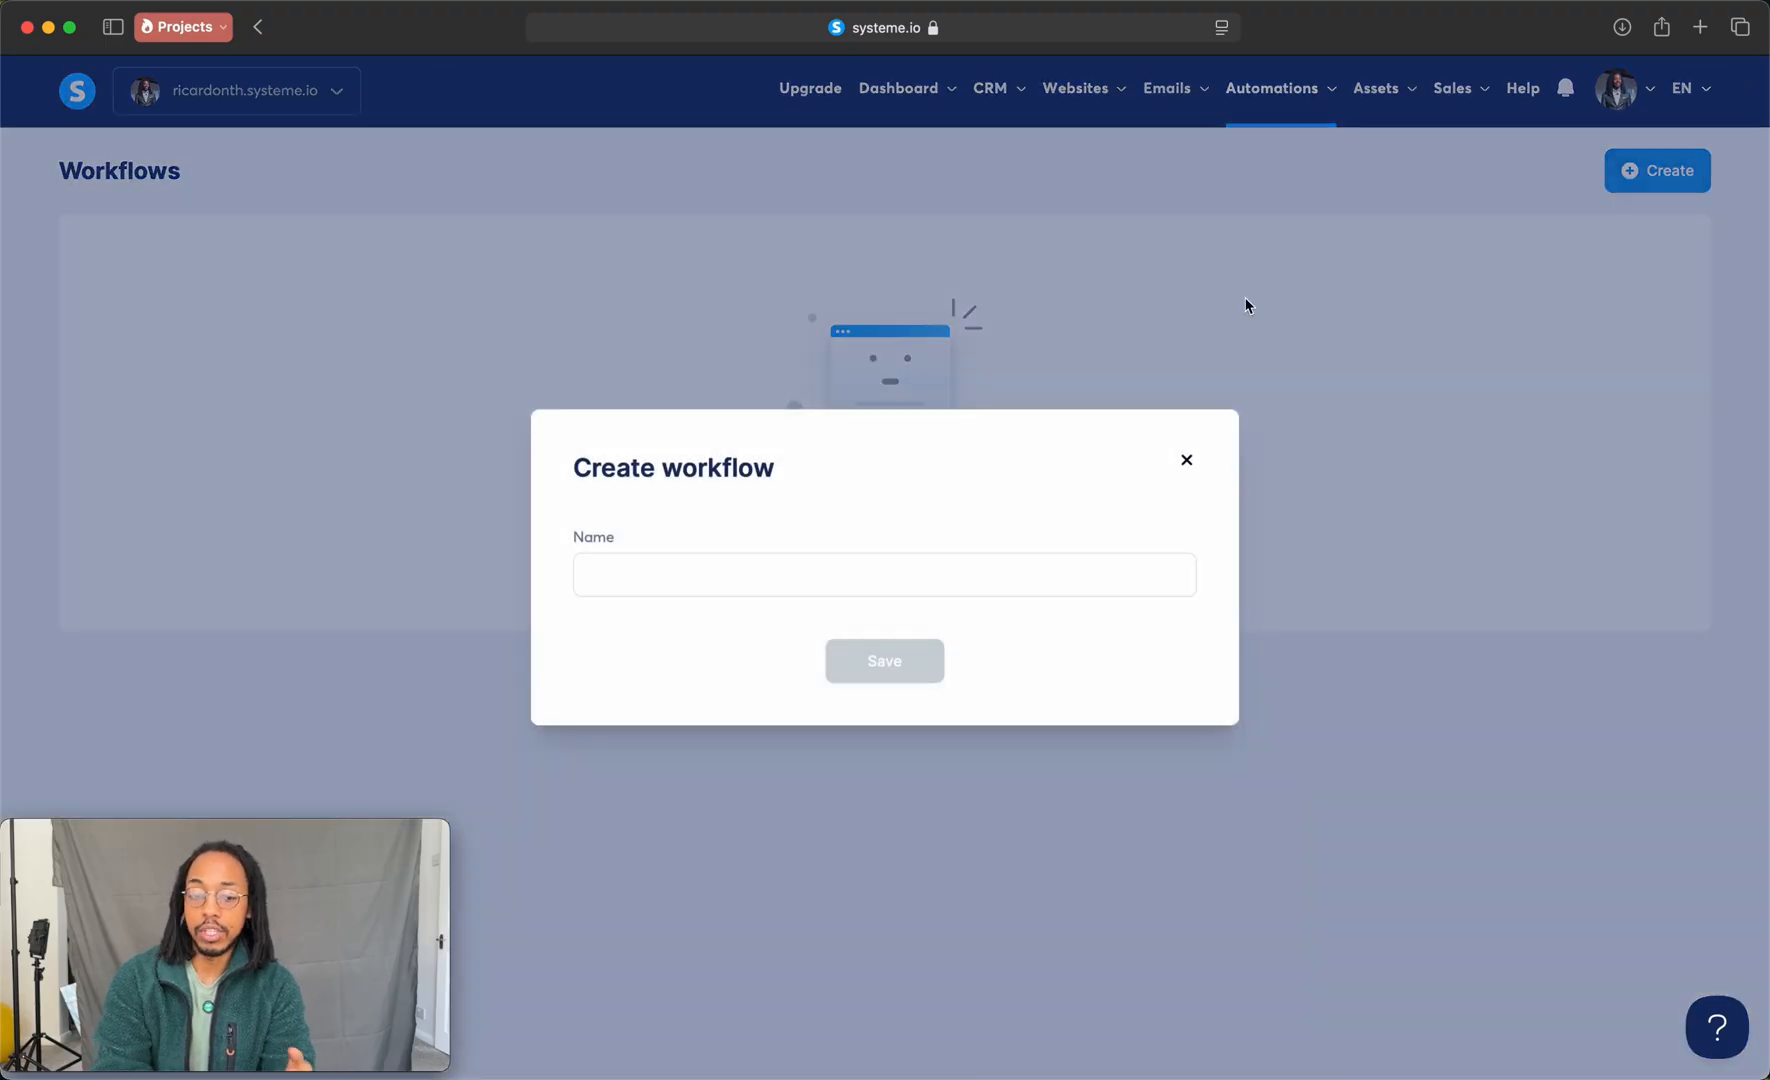
pyautogui.click(828, 574)
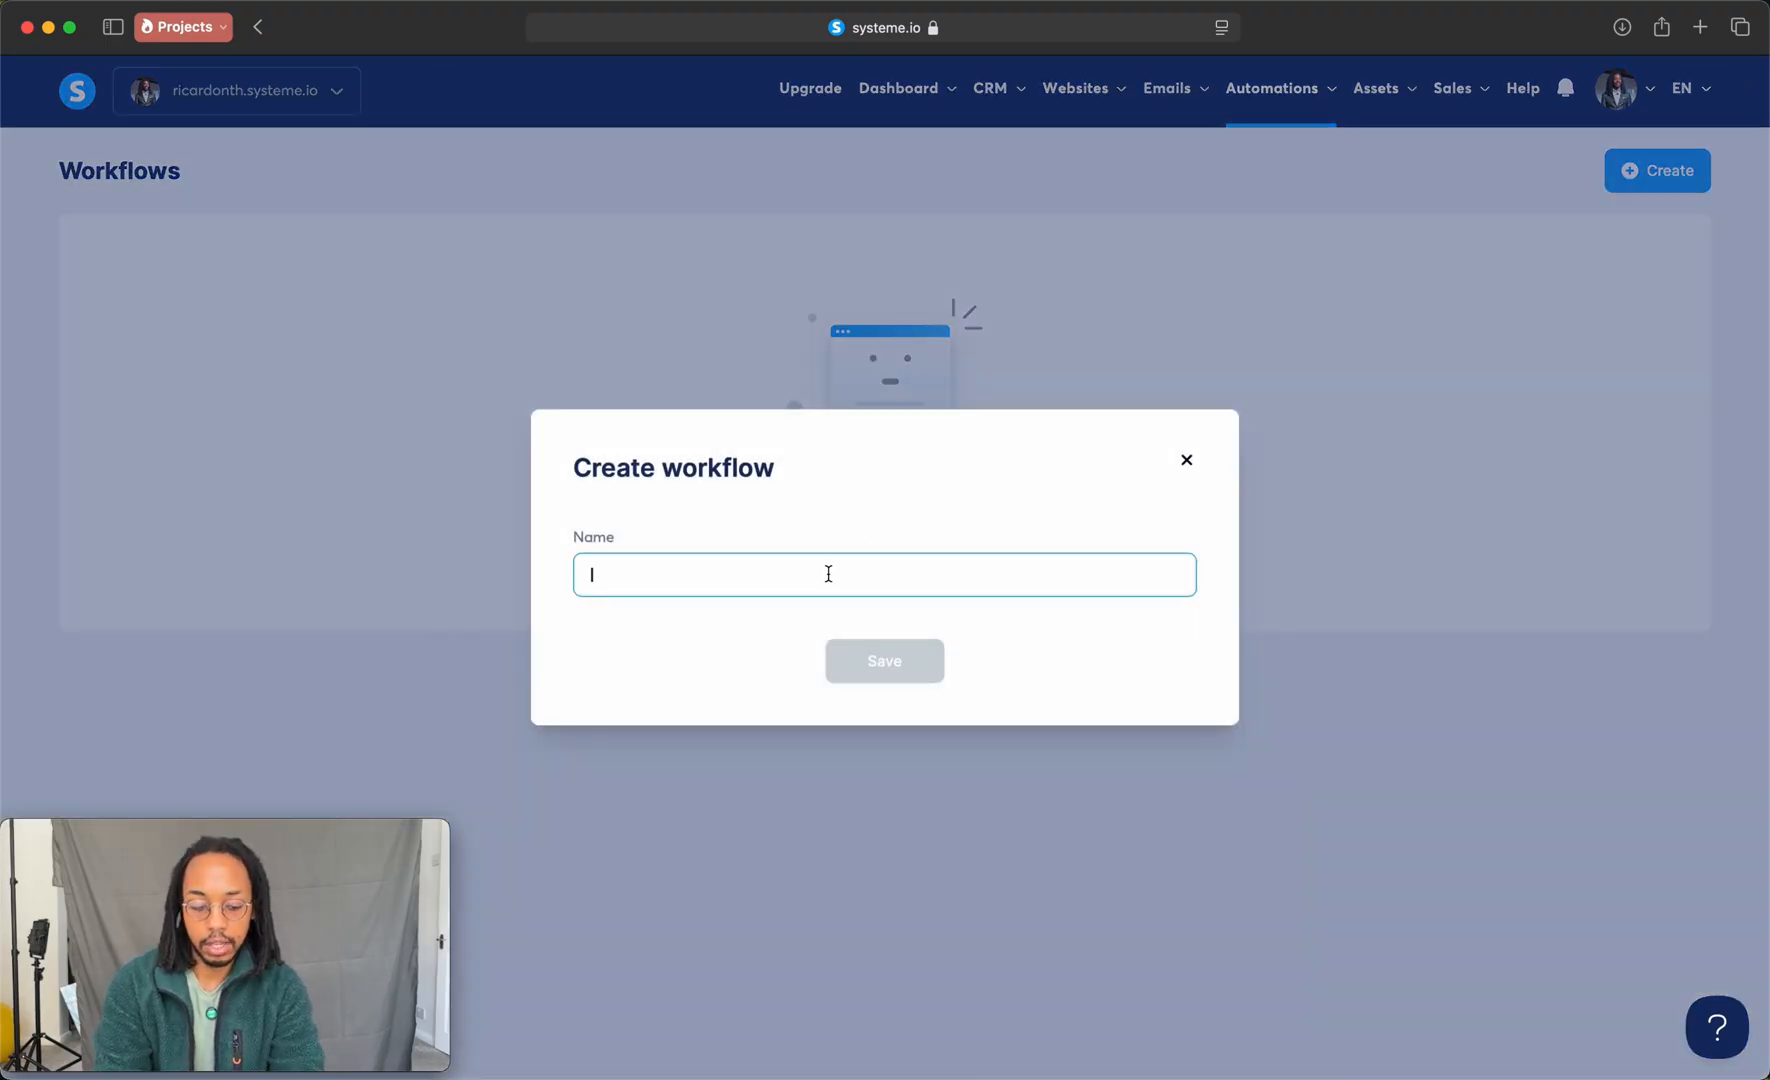
pyautogui.write('Request Depos')
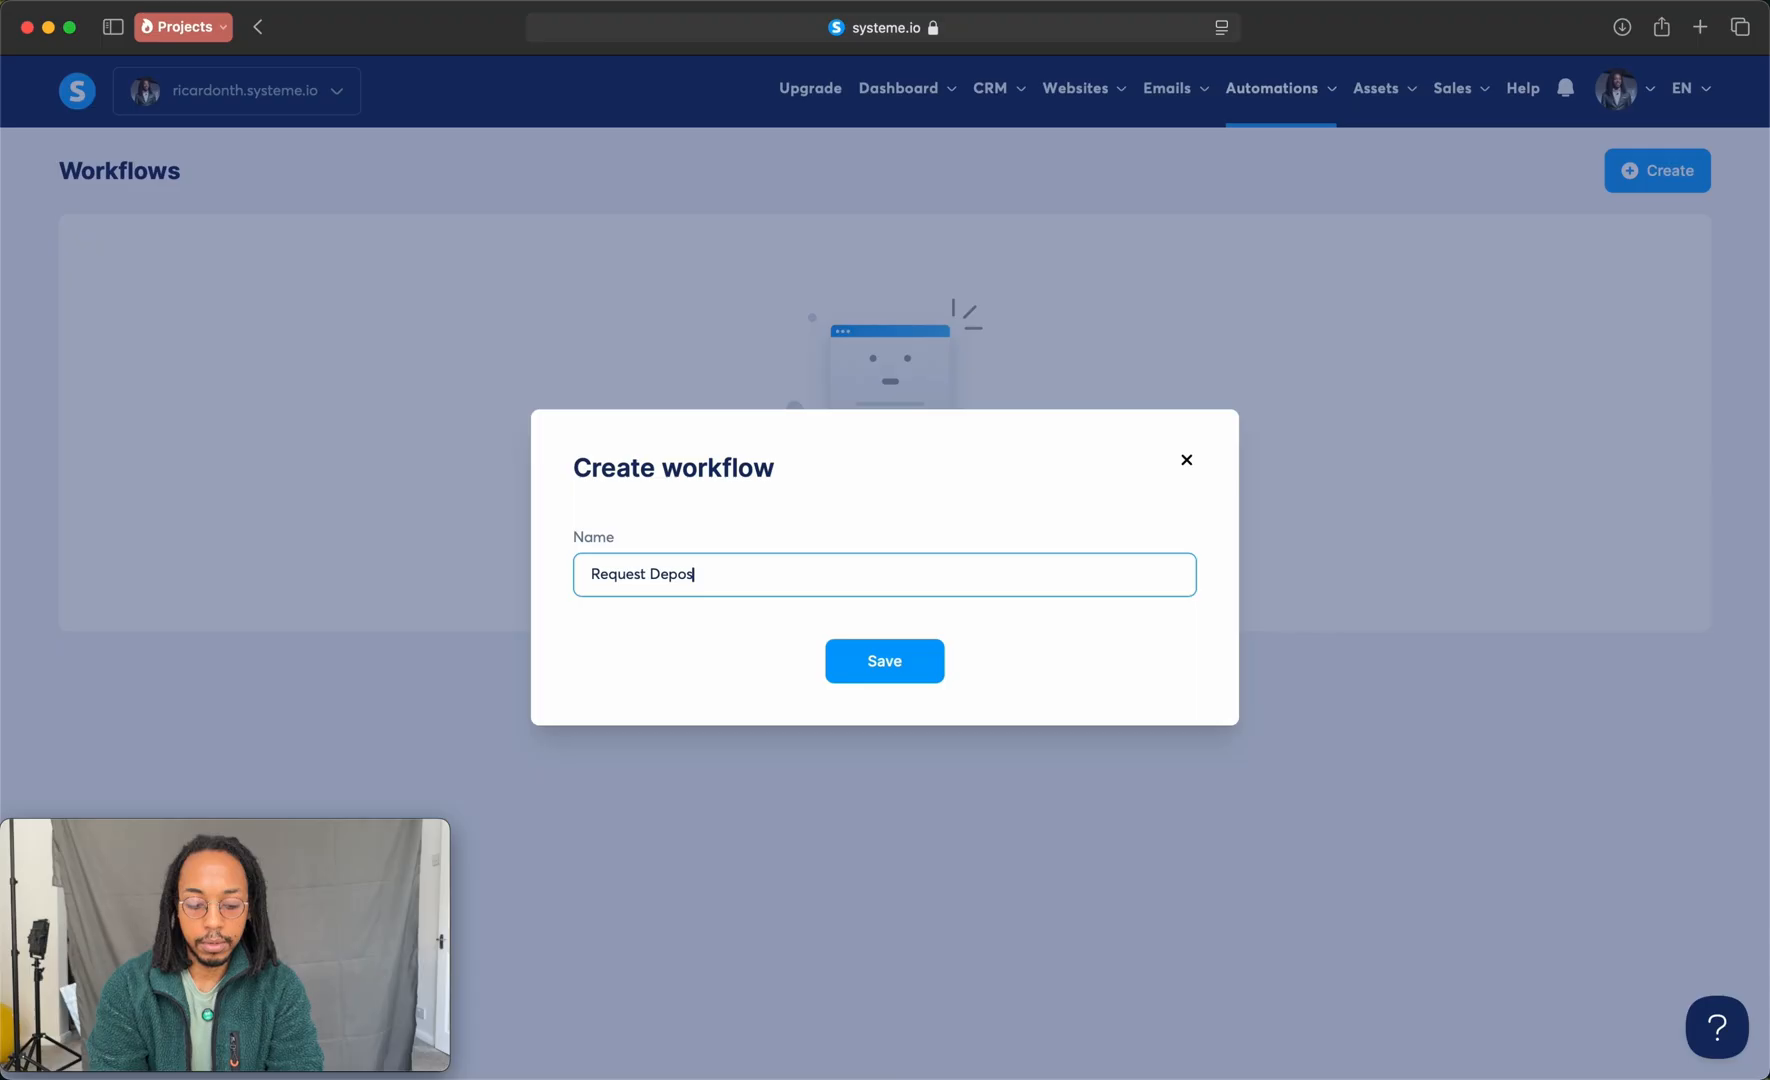
pyautogui.write('it')
pyautogui.press('Return')
pyautogui.click(176, 301)
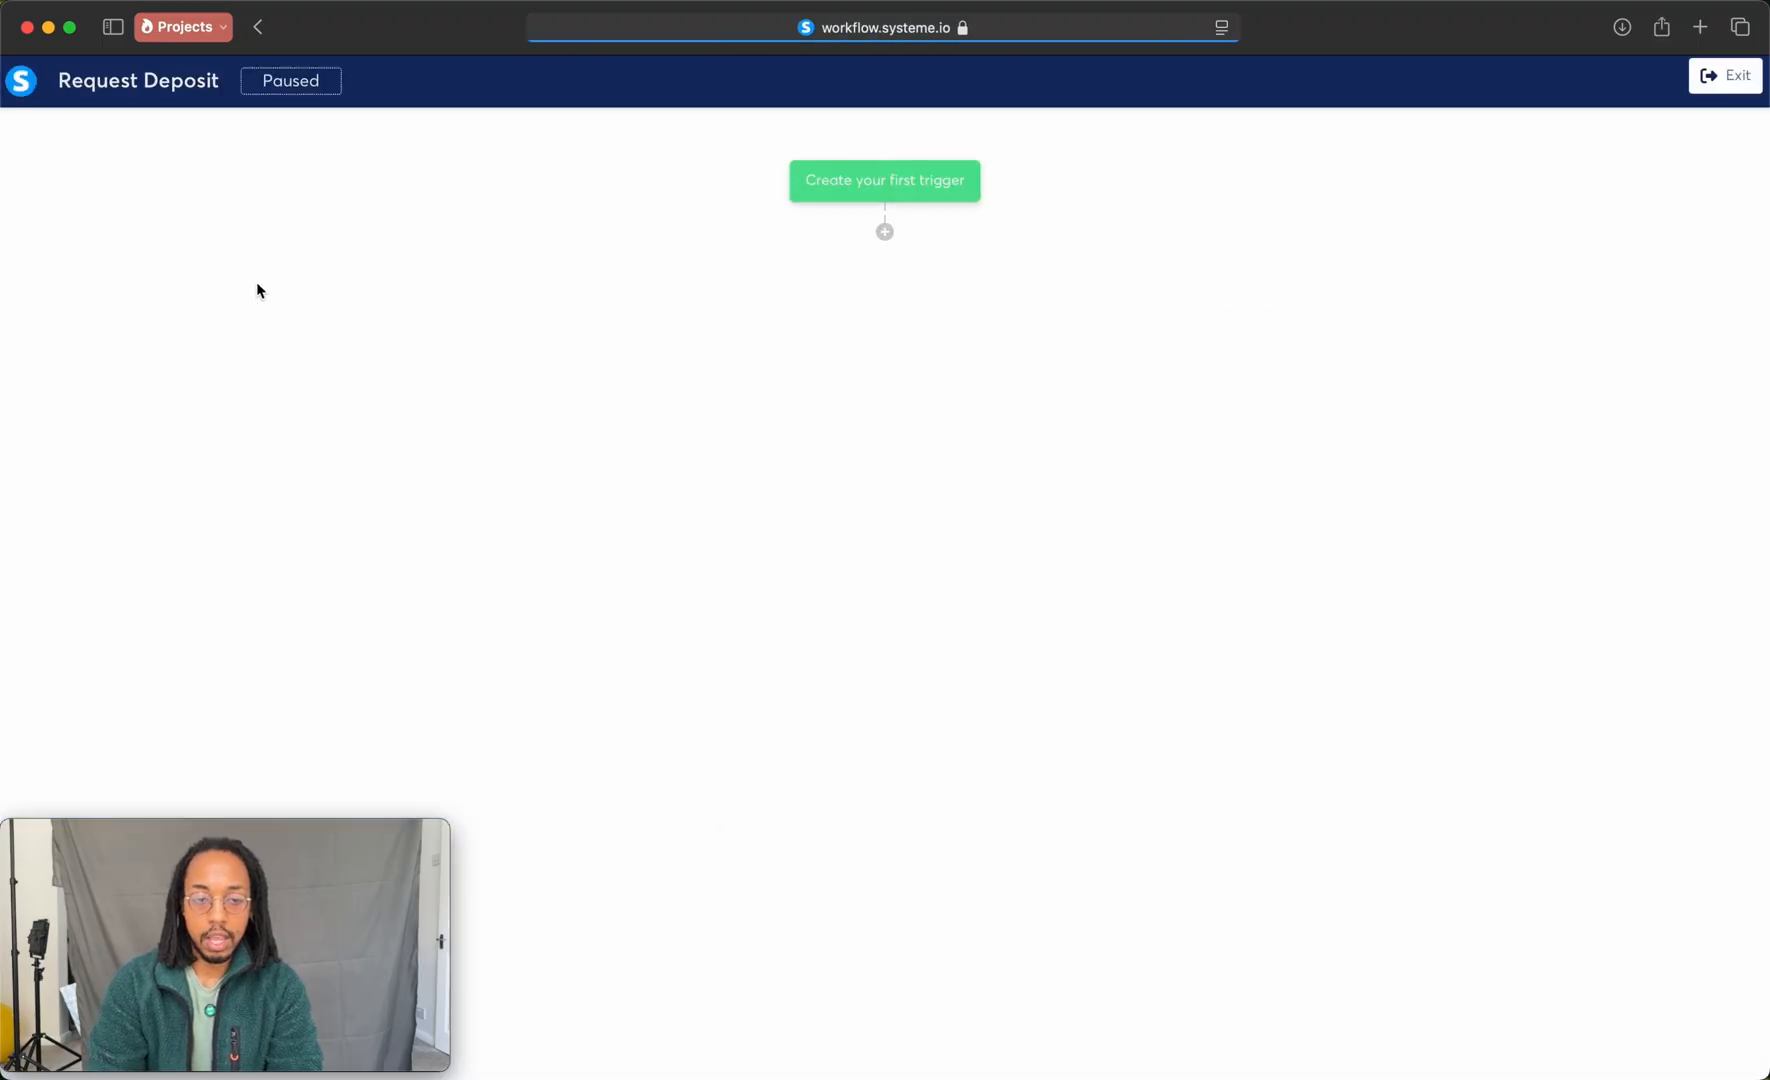
# Step: Create the workflow's first trigger as Meeting scheduled for the Free website audit booking
pyautogui.click(908, 184)
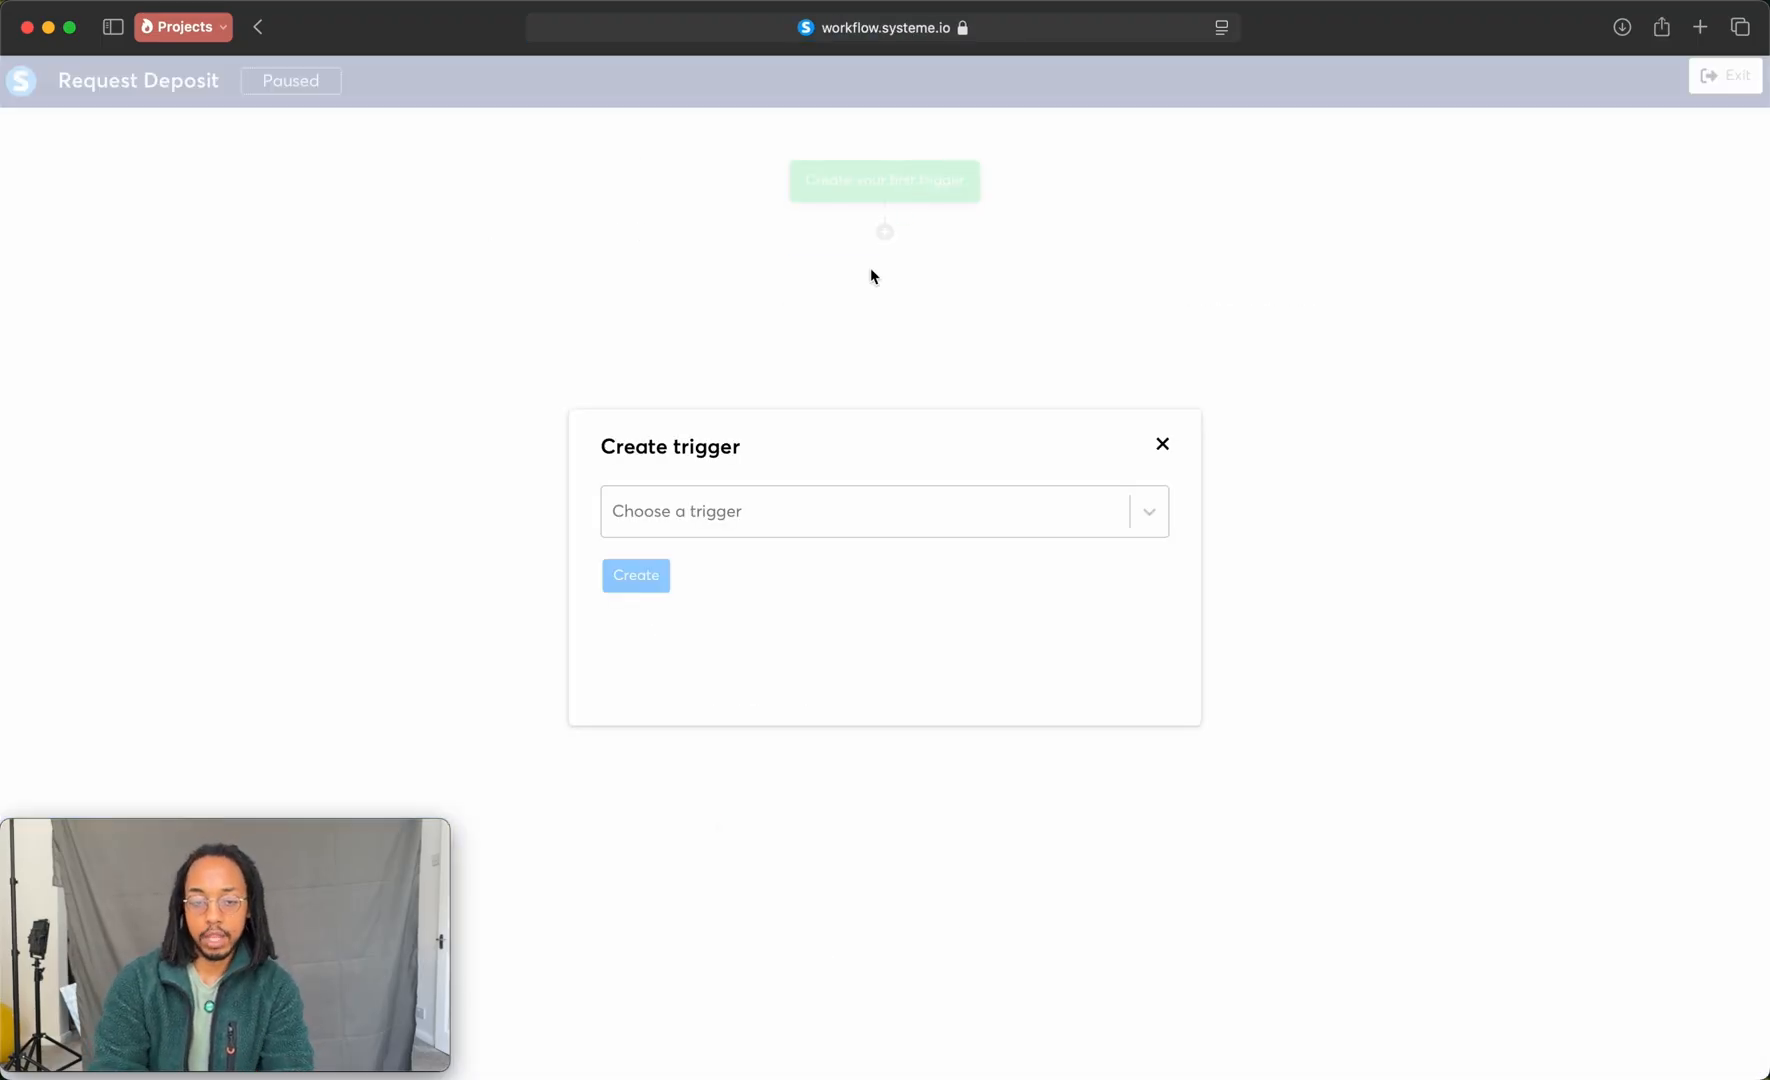
pyautogui.click(795, 515)
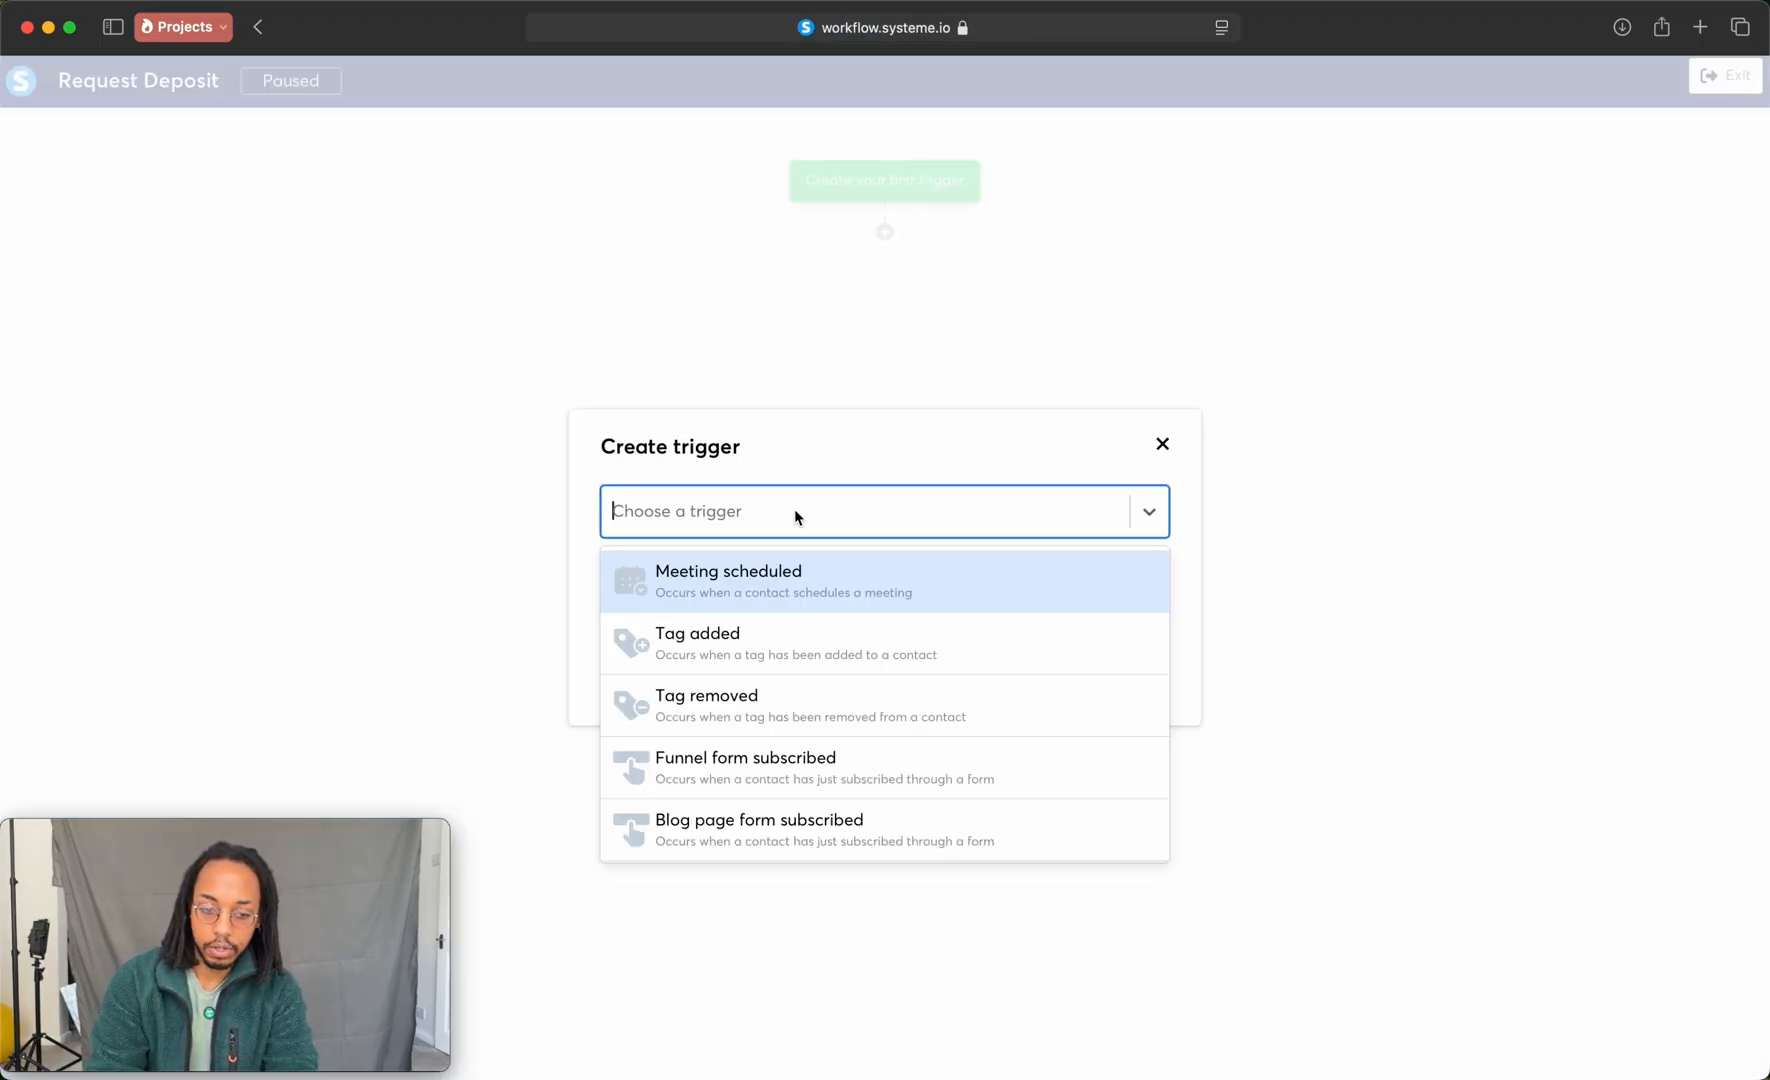
pyautogui.click(777, 572)
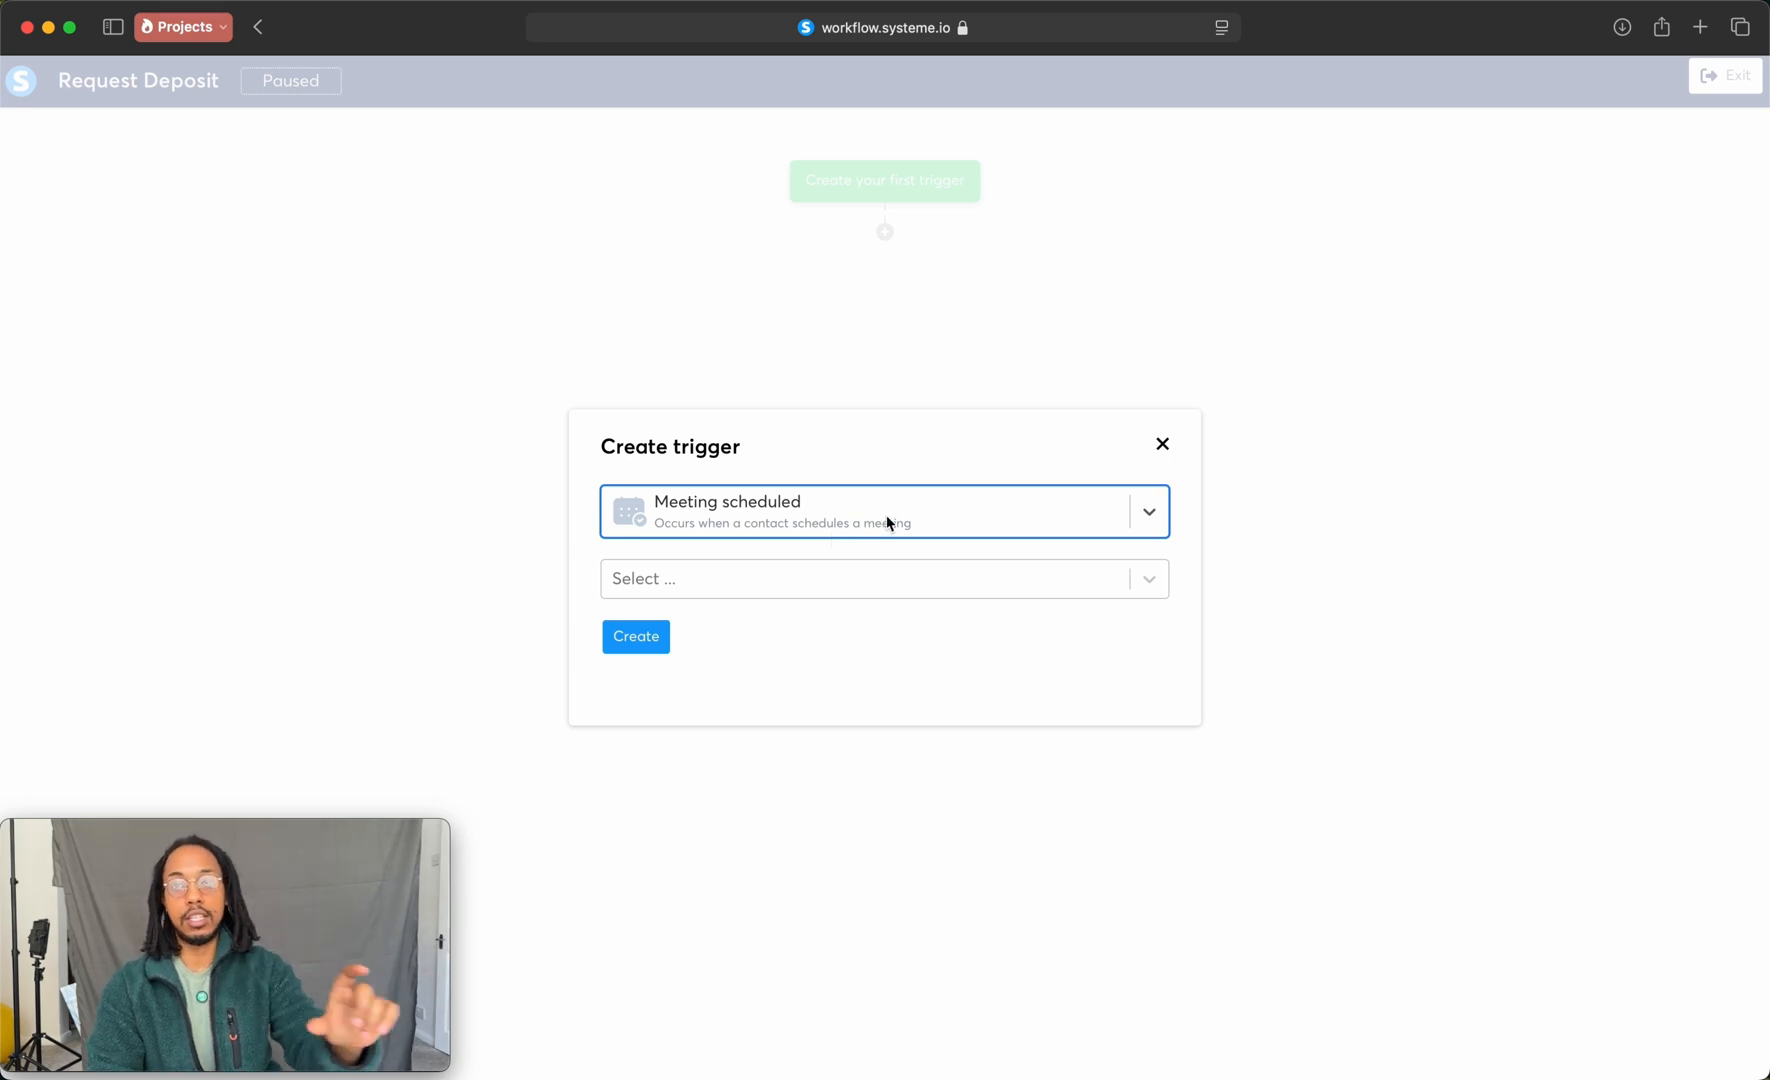
pyautogui.click(822, 578)
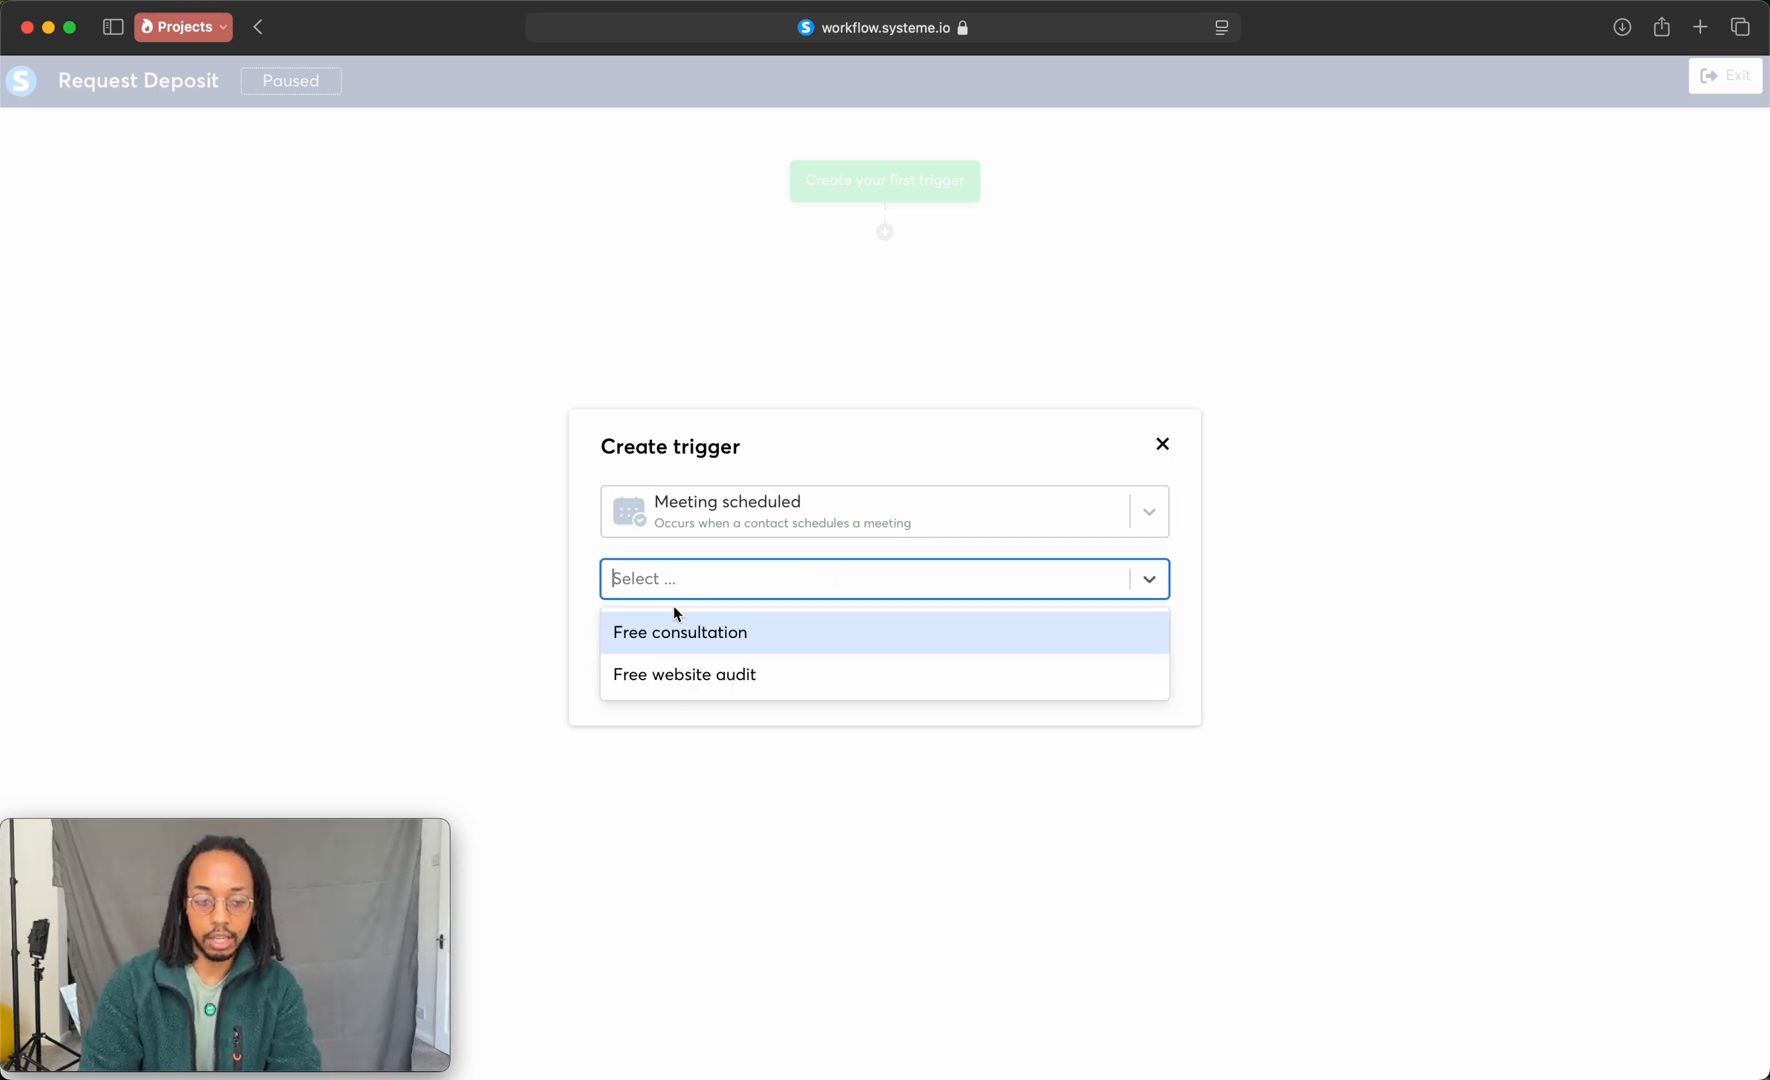
pyautogui.click(673, 678)
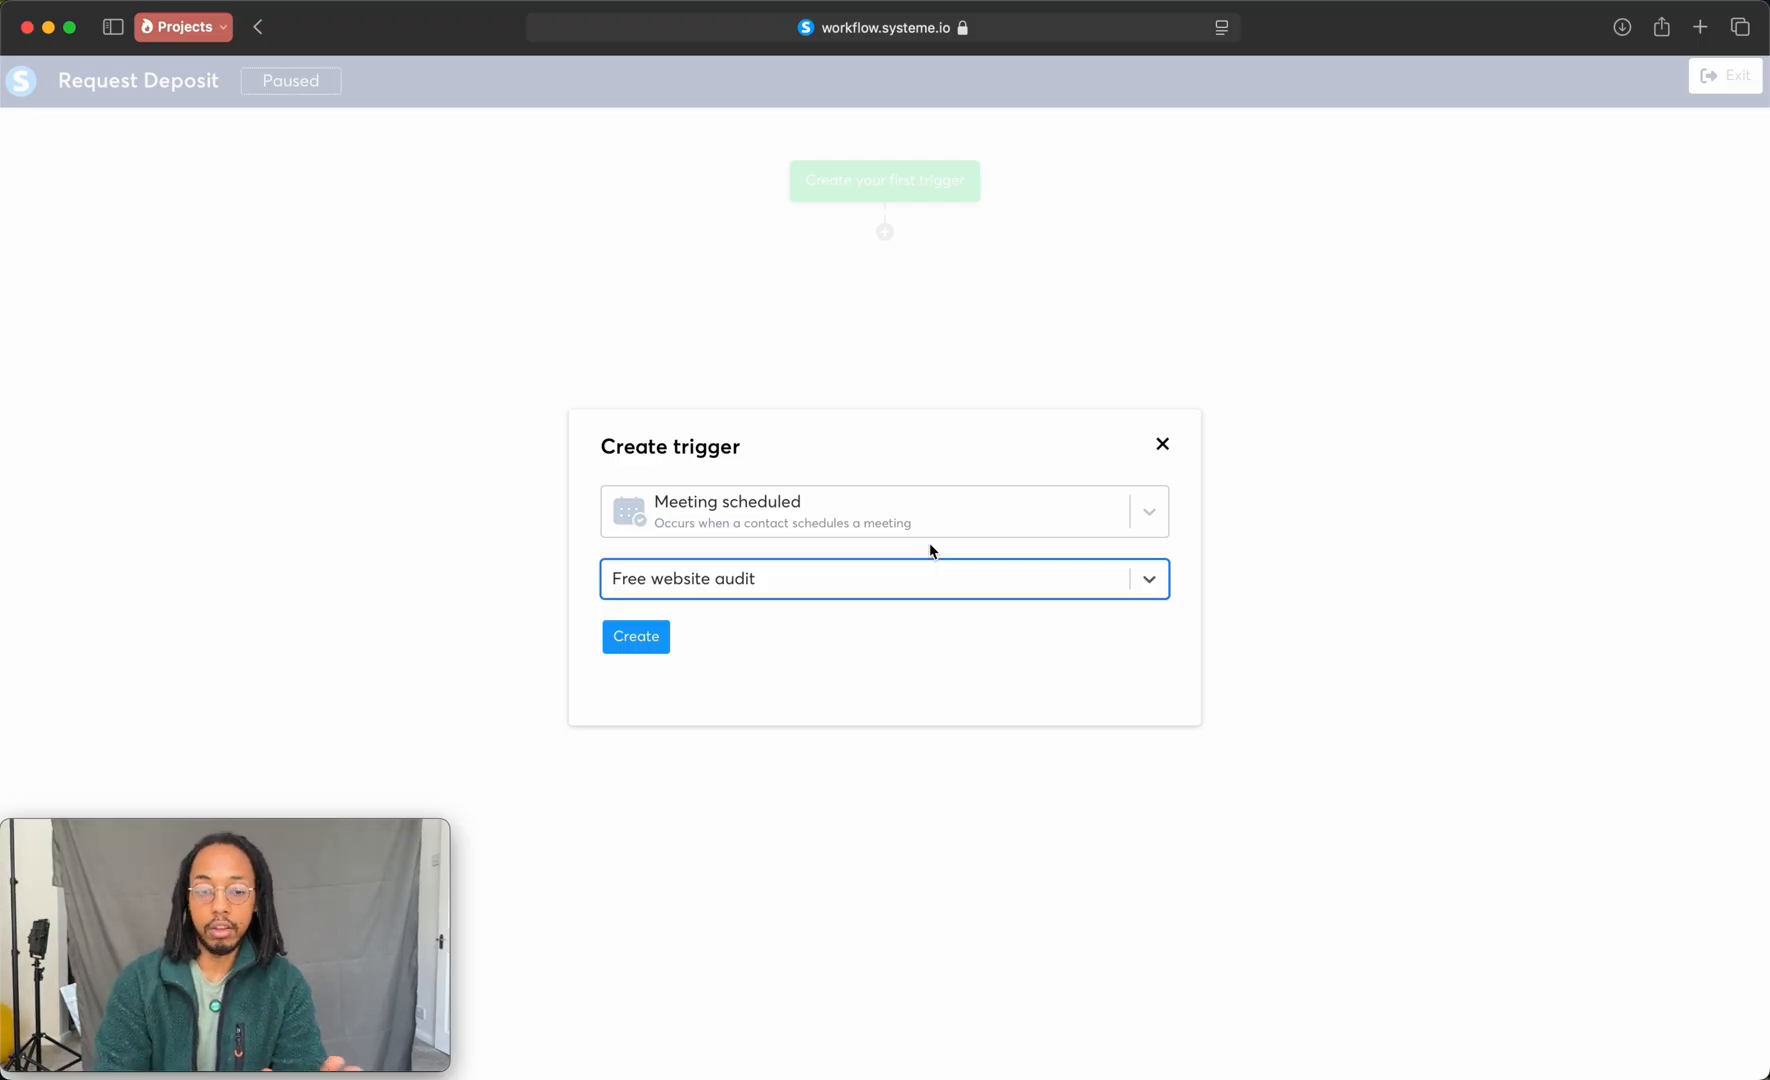
pyautogui.click(655, 636)
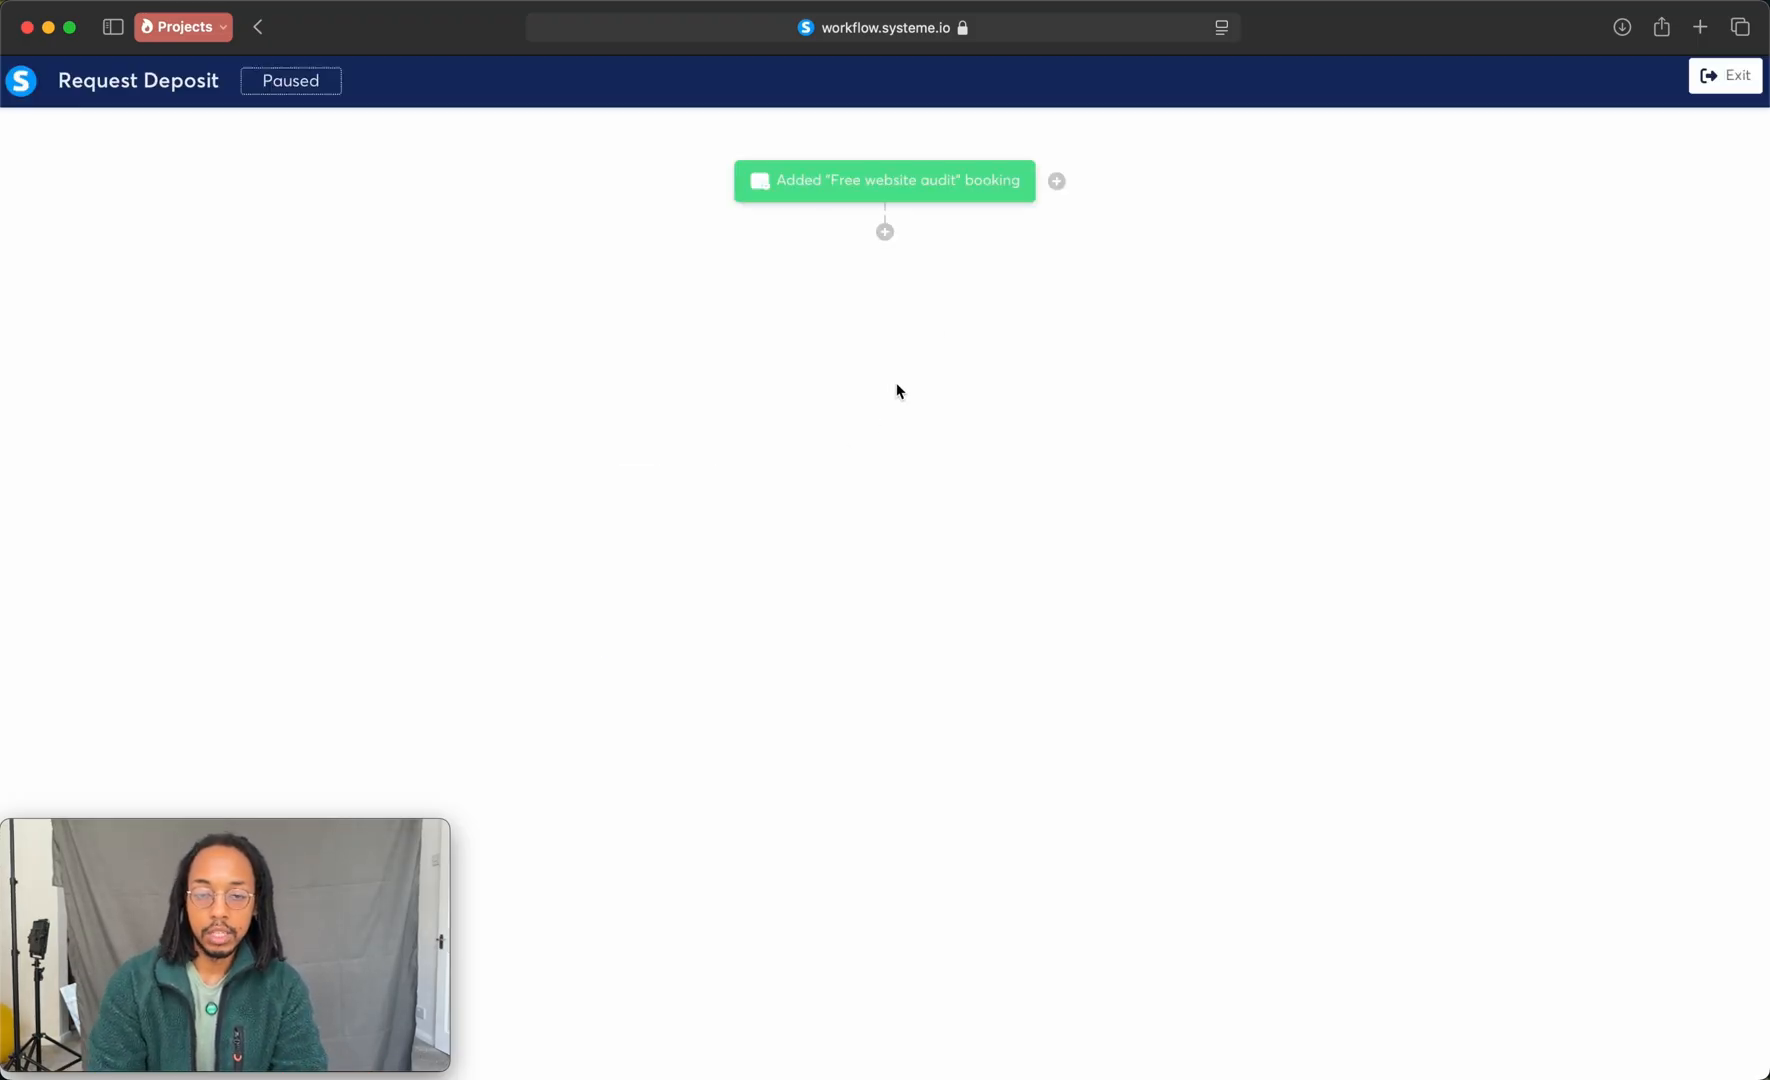
# Step: Add a Send an email action below the trigger with a new email whose subject is Action Required
pyautogui.click(885, 233)
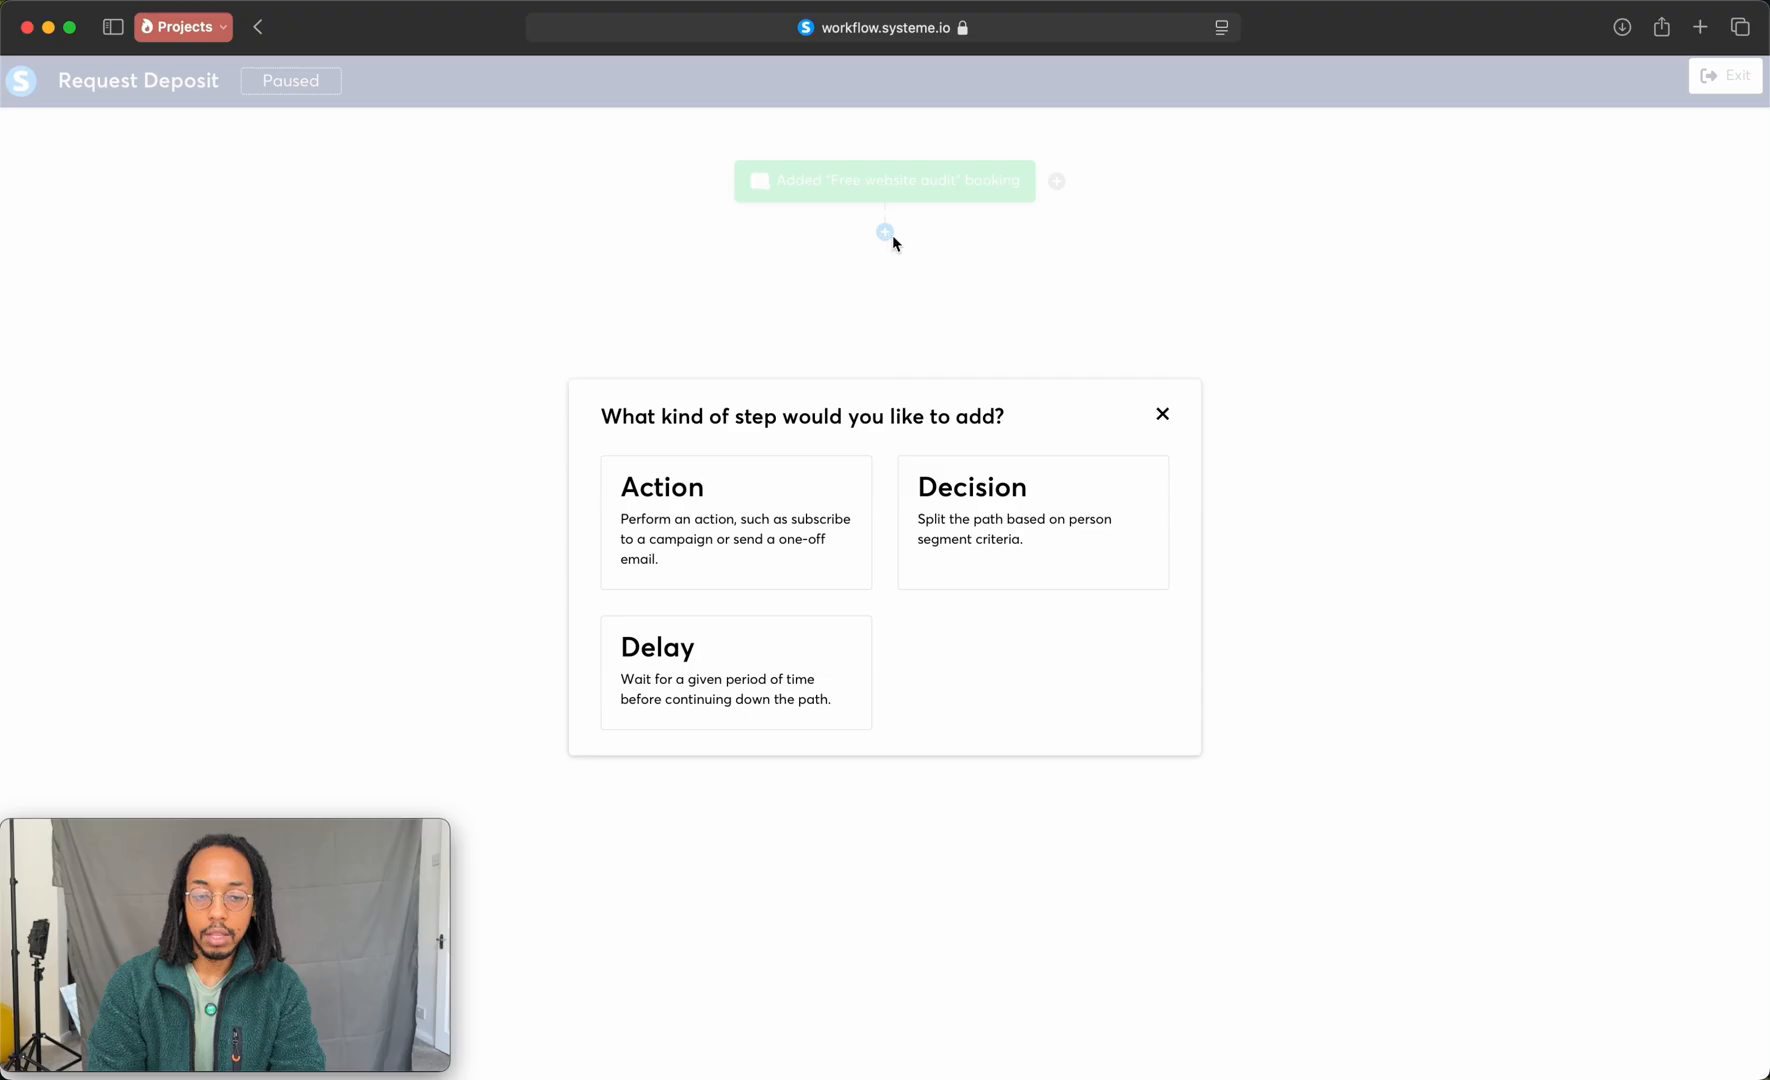
pyautogui.click(760, 513)
pyautogui.click(809, 505)
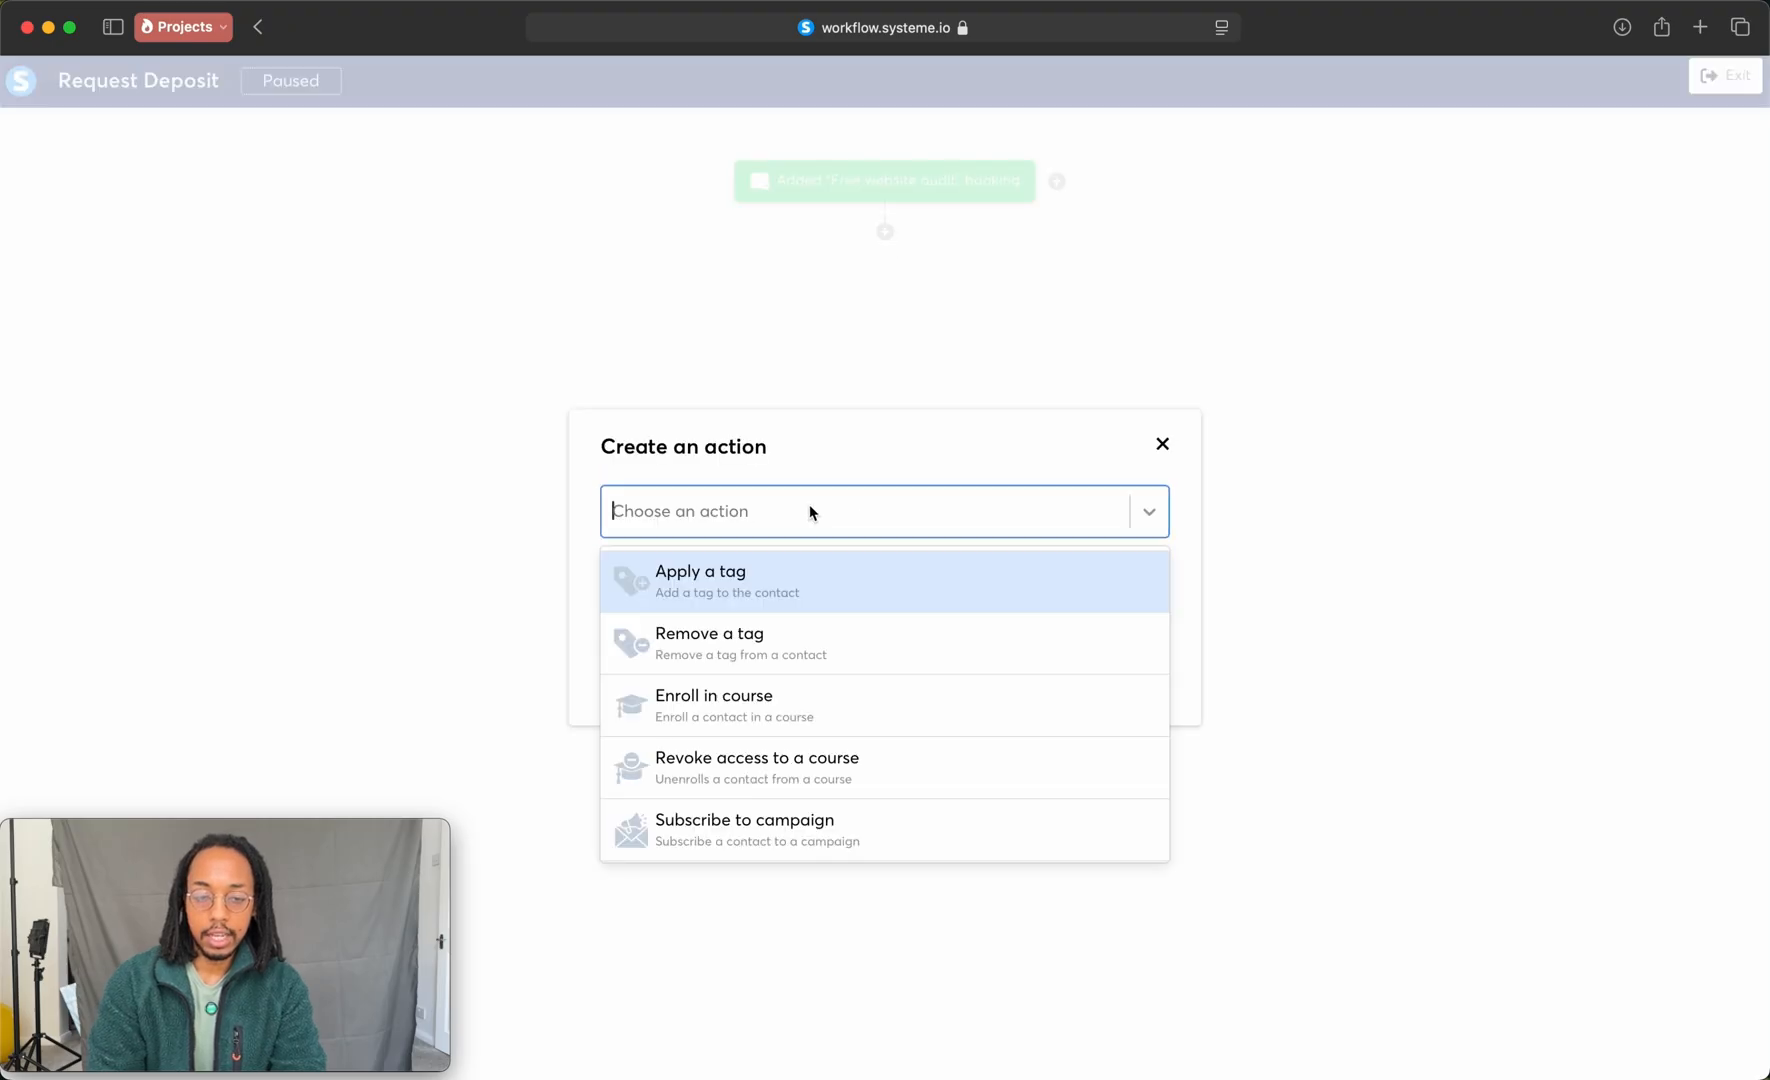
pyautogui.scroll(-5, 752, 640)
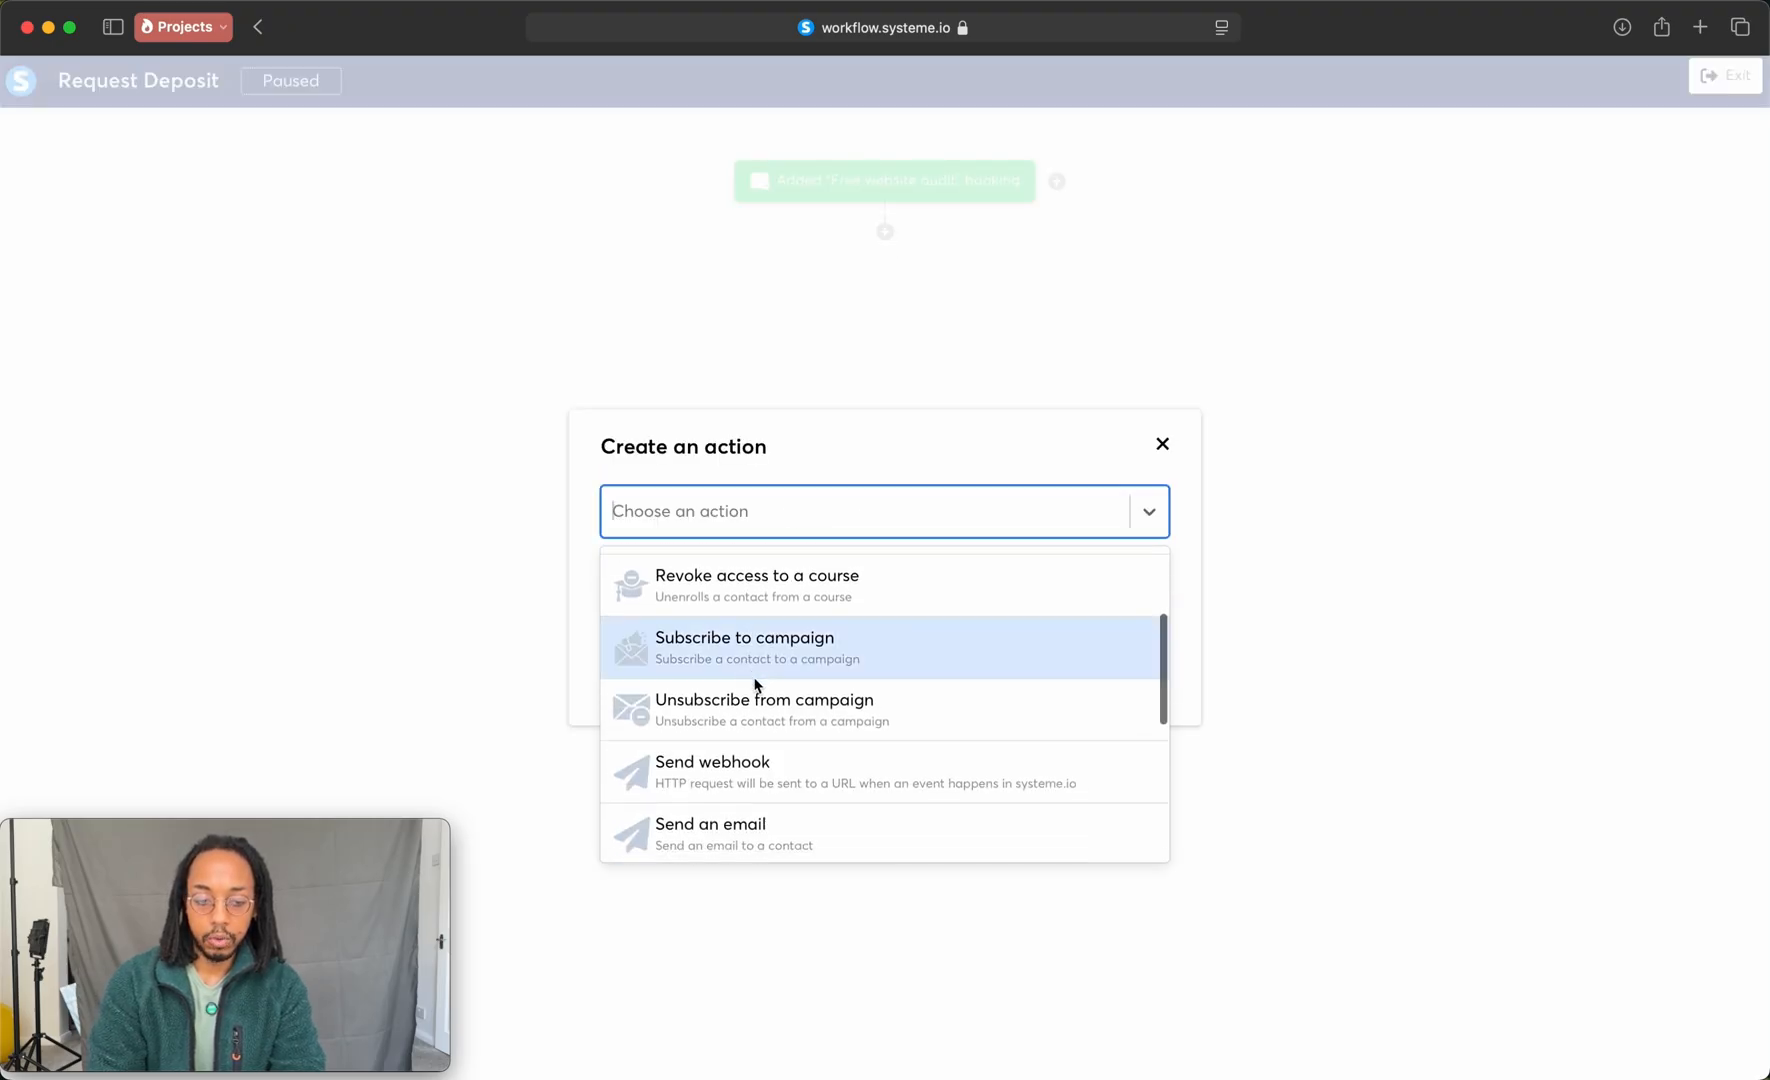
pyautogui.click(765, 683)
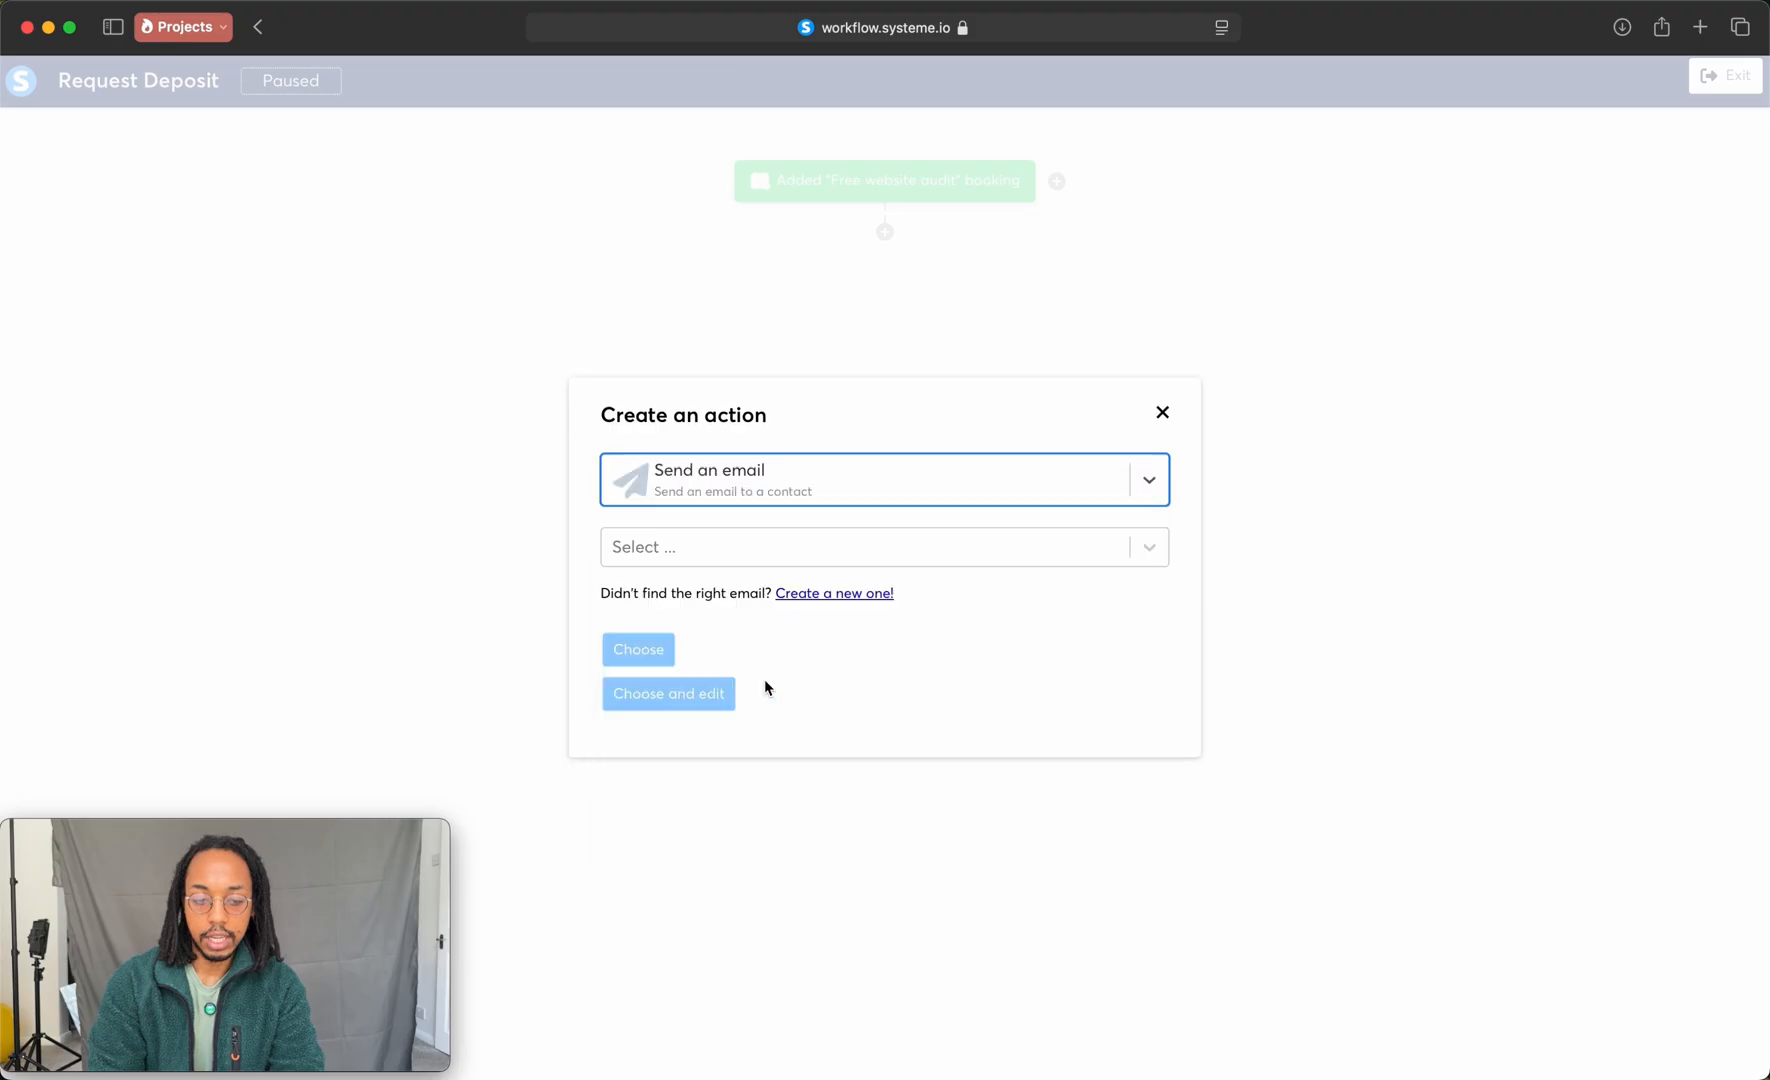
pyautogui.click(849, 596)
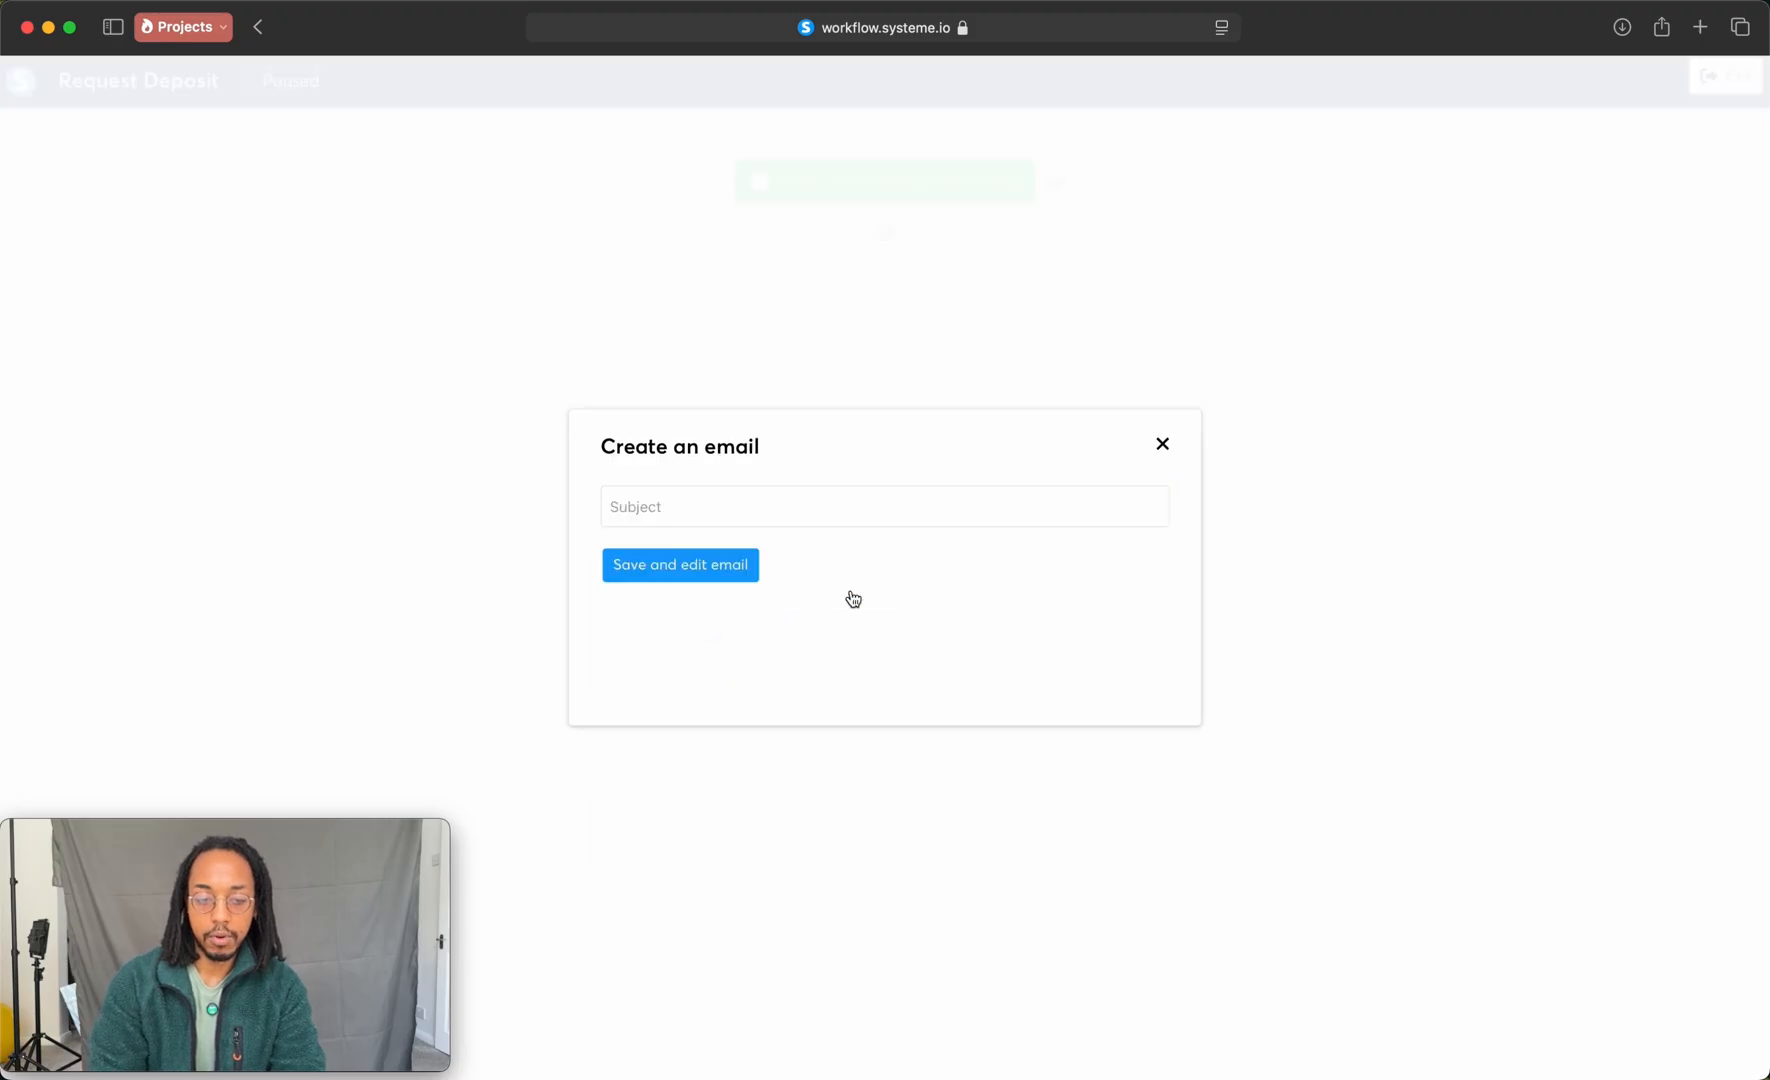
pyautogui.click(714, 508)
pyautogui.write('Action Re')
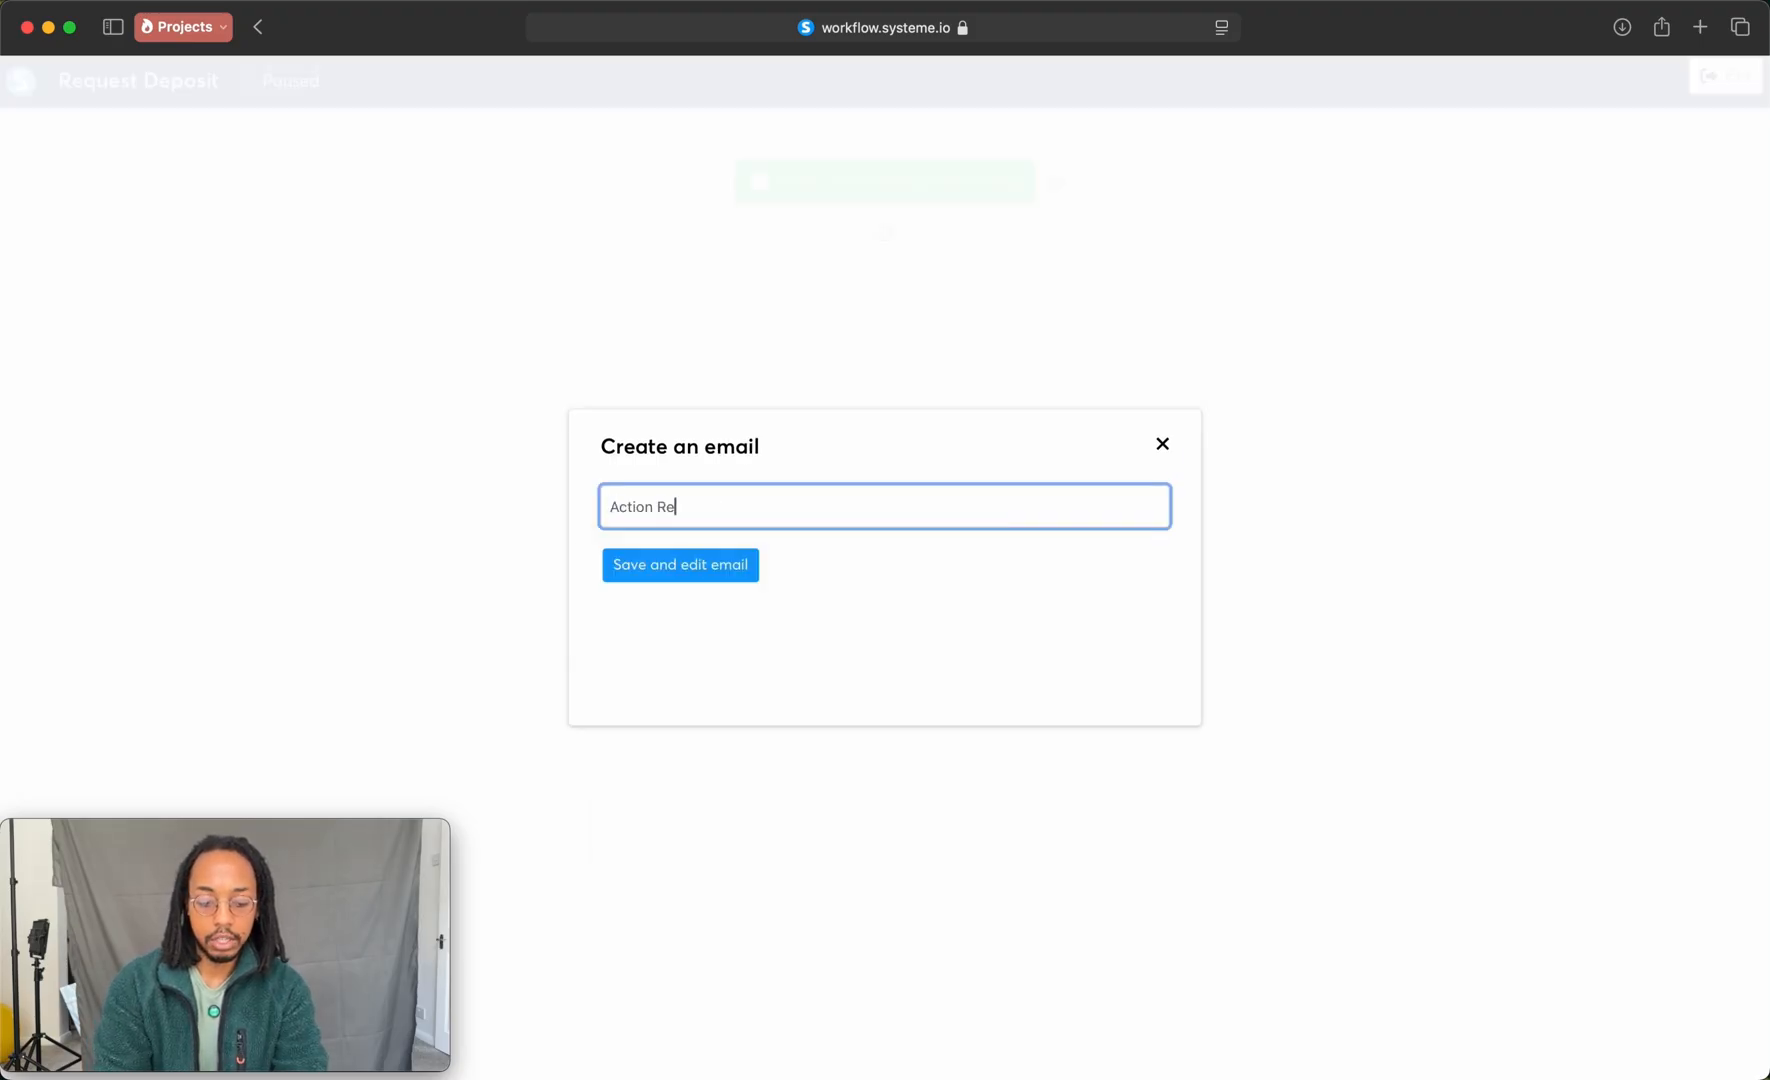
pyautogui.write('quired')
pyautogui.press('Return')
# Step: Start the Action Required email's body with the line "Hey, You're almost with the booking"
pyautogui.click(217, 360)
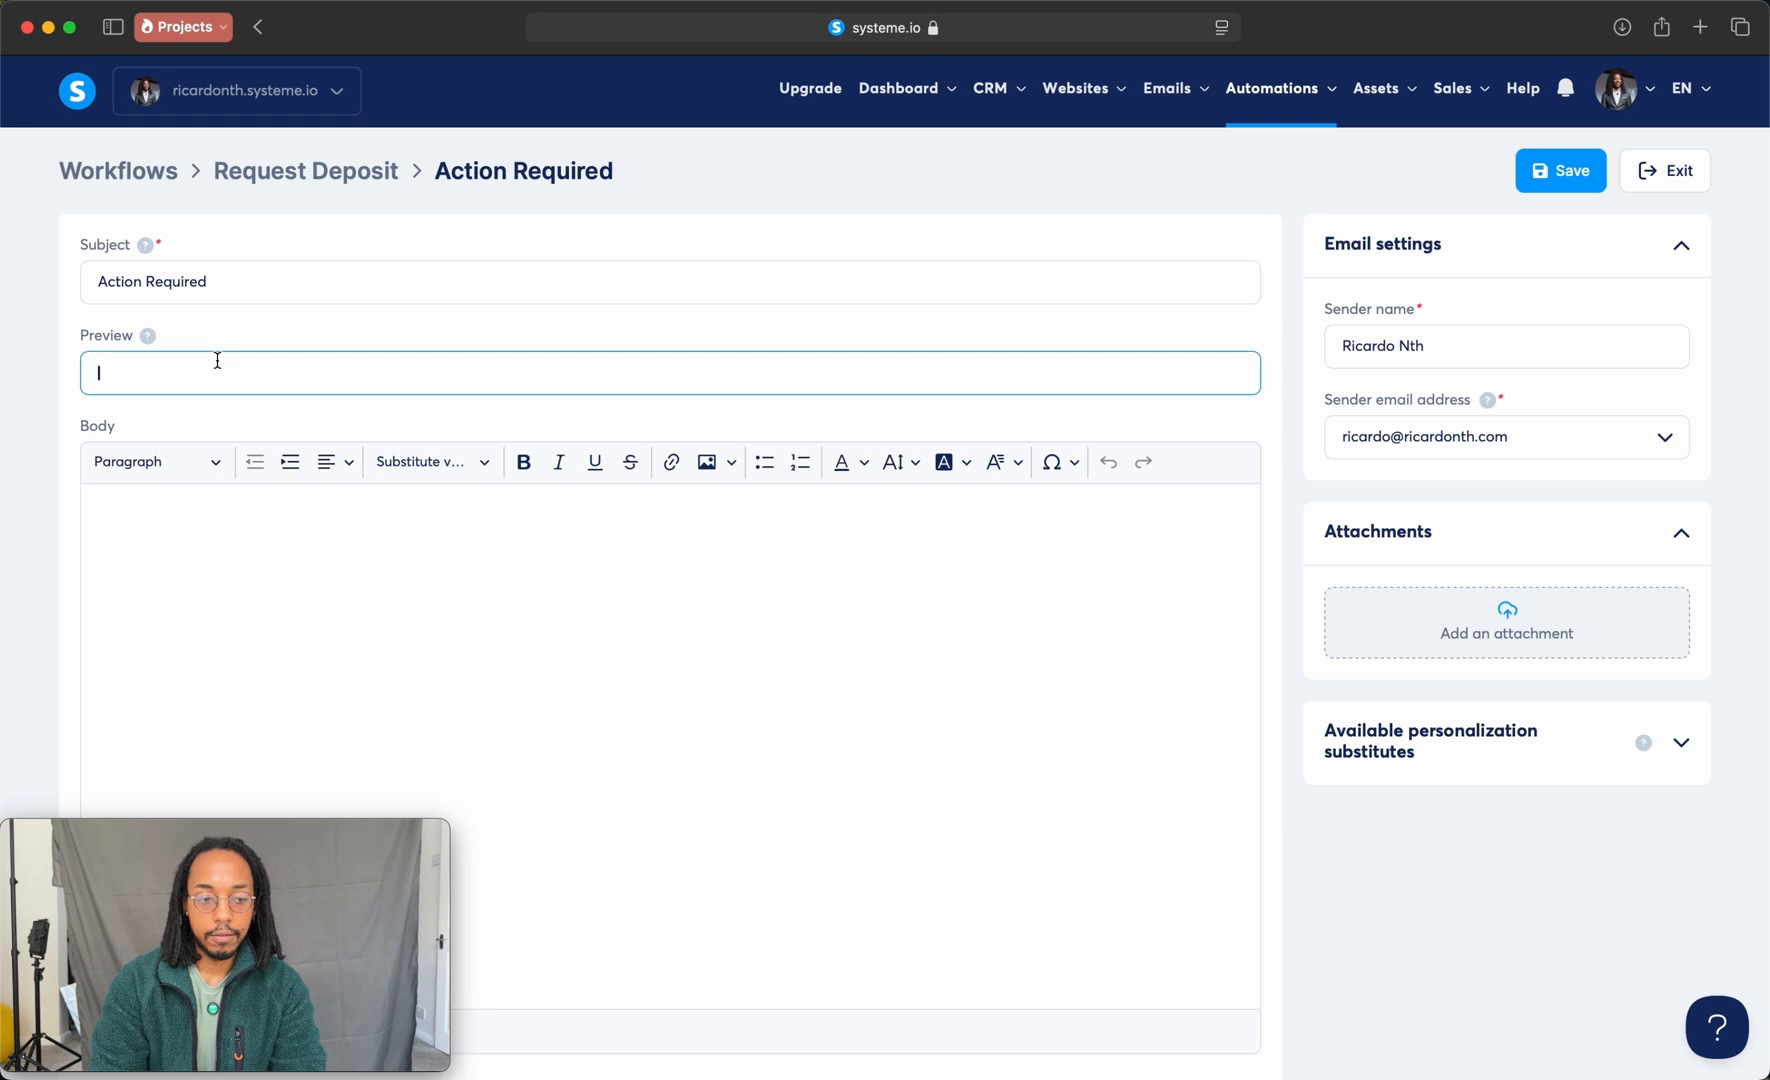
pyautogui.click(204, 494)
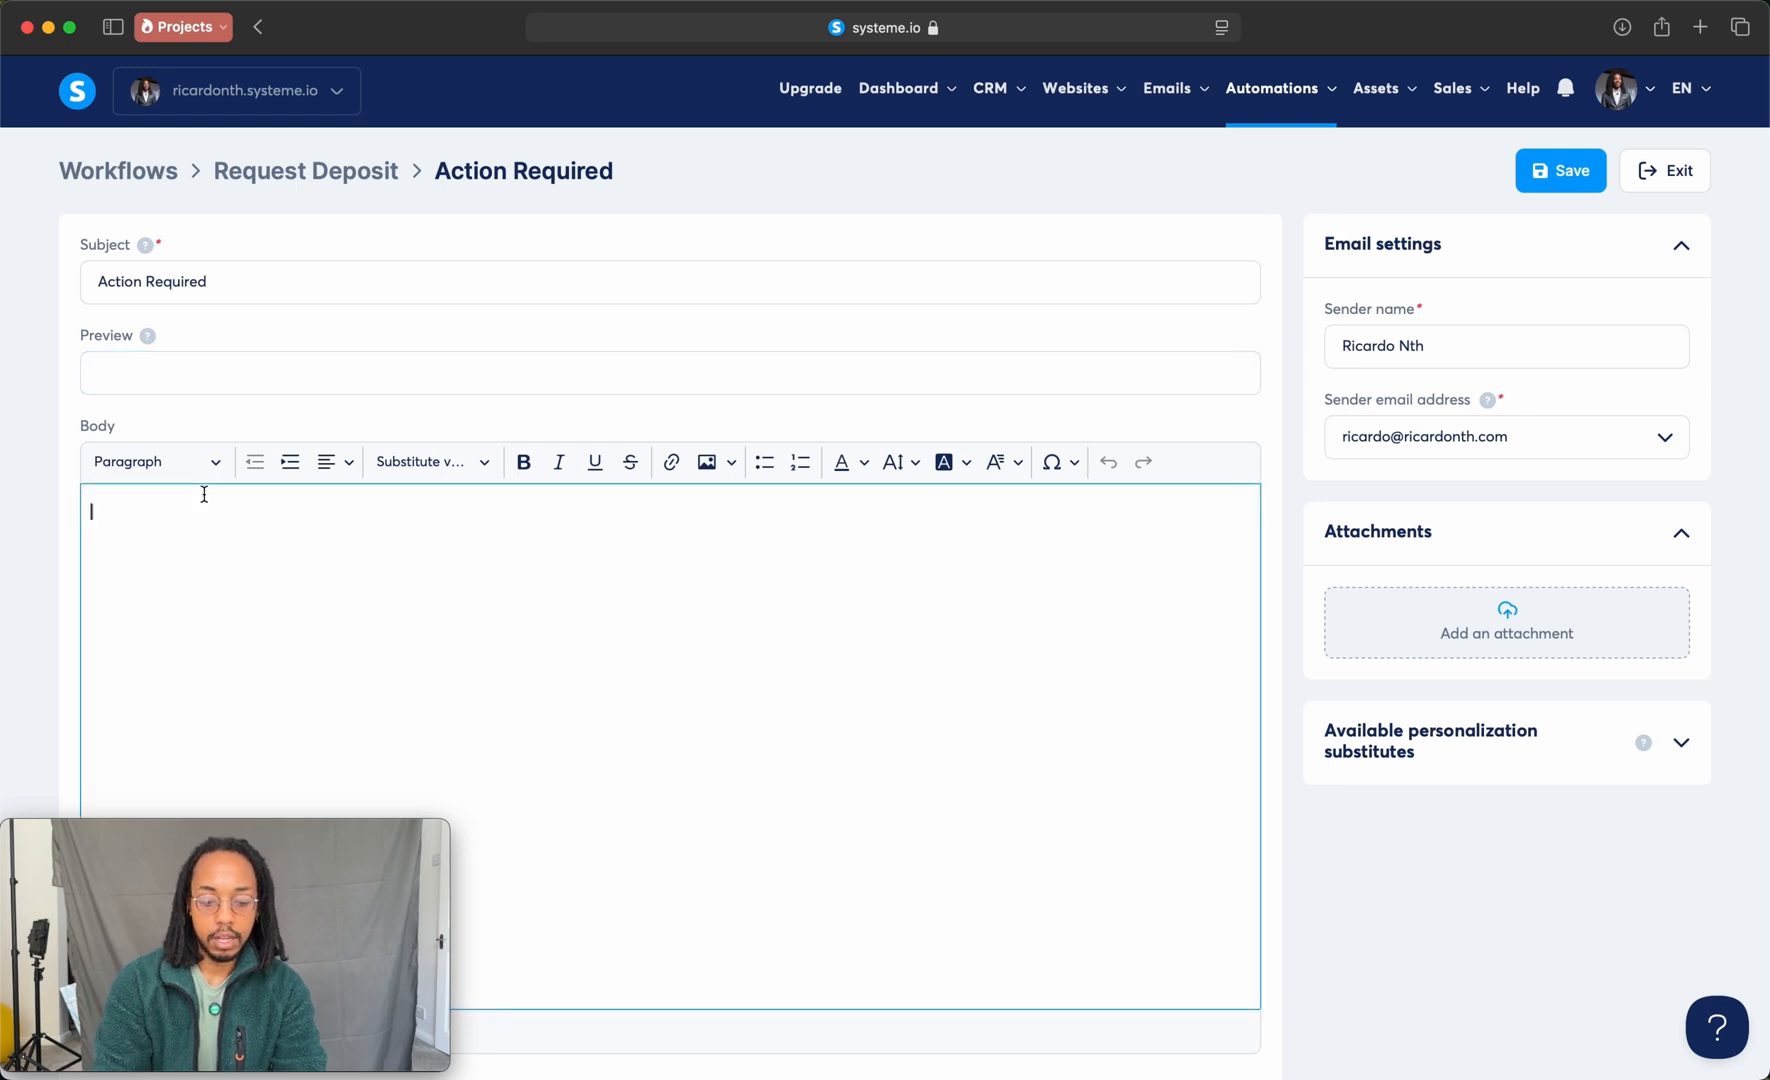
pyautogui.write("Hey, You're ")
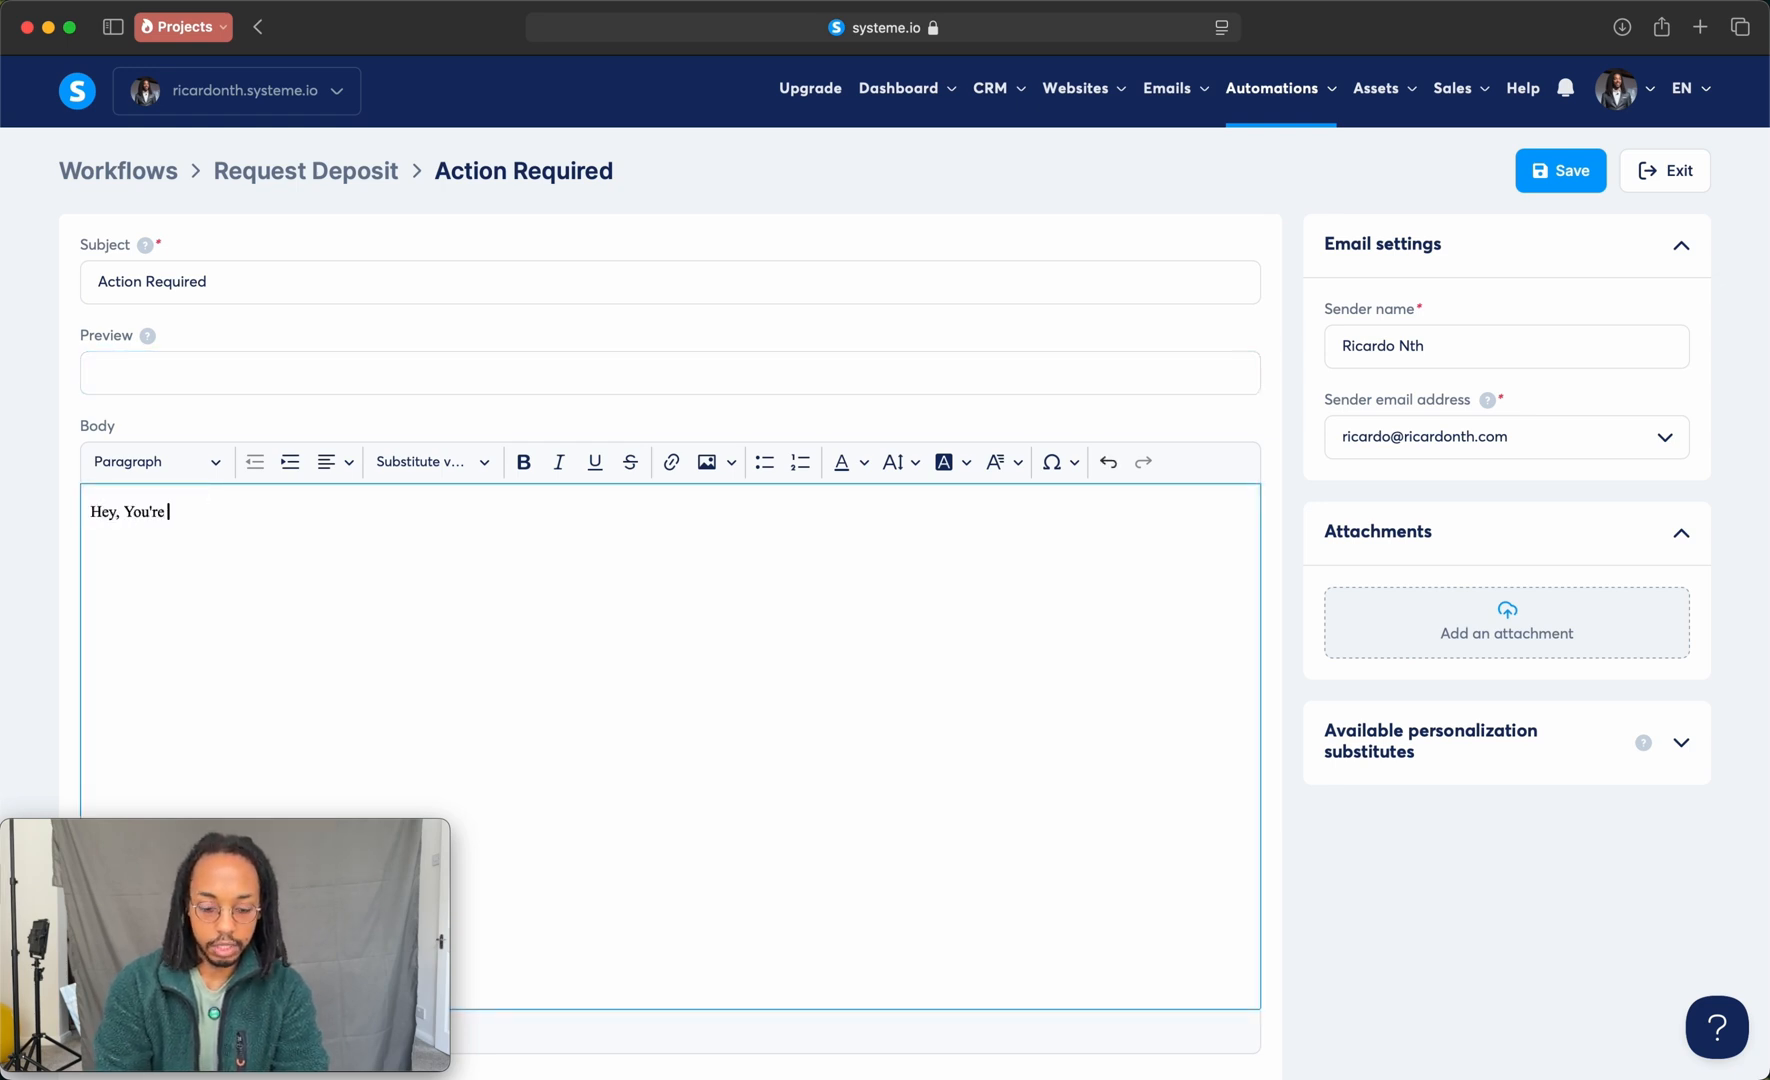
pyautogui.write('almost with the booking')
# Step: Add a separate paragraph to the email body reading "Just one more step until your hair appointment is locked in"
pyautogui.press('Return')
pyautogui.press('Return')
pyautogui.write('Just one ')
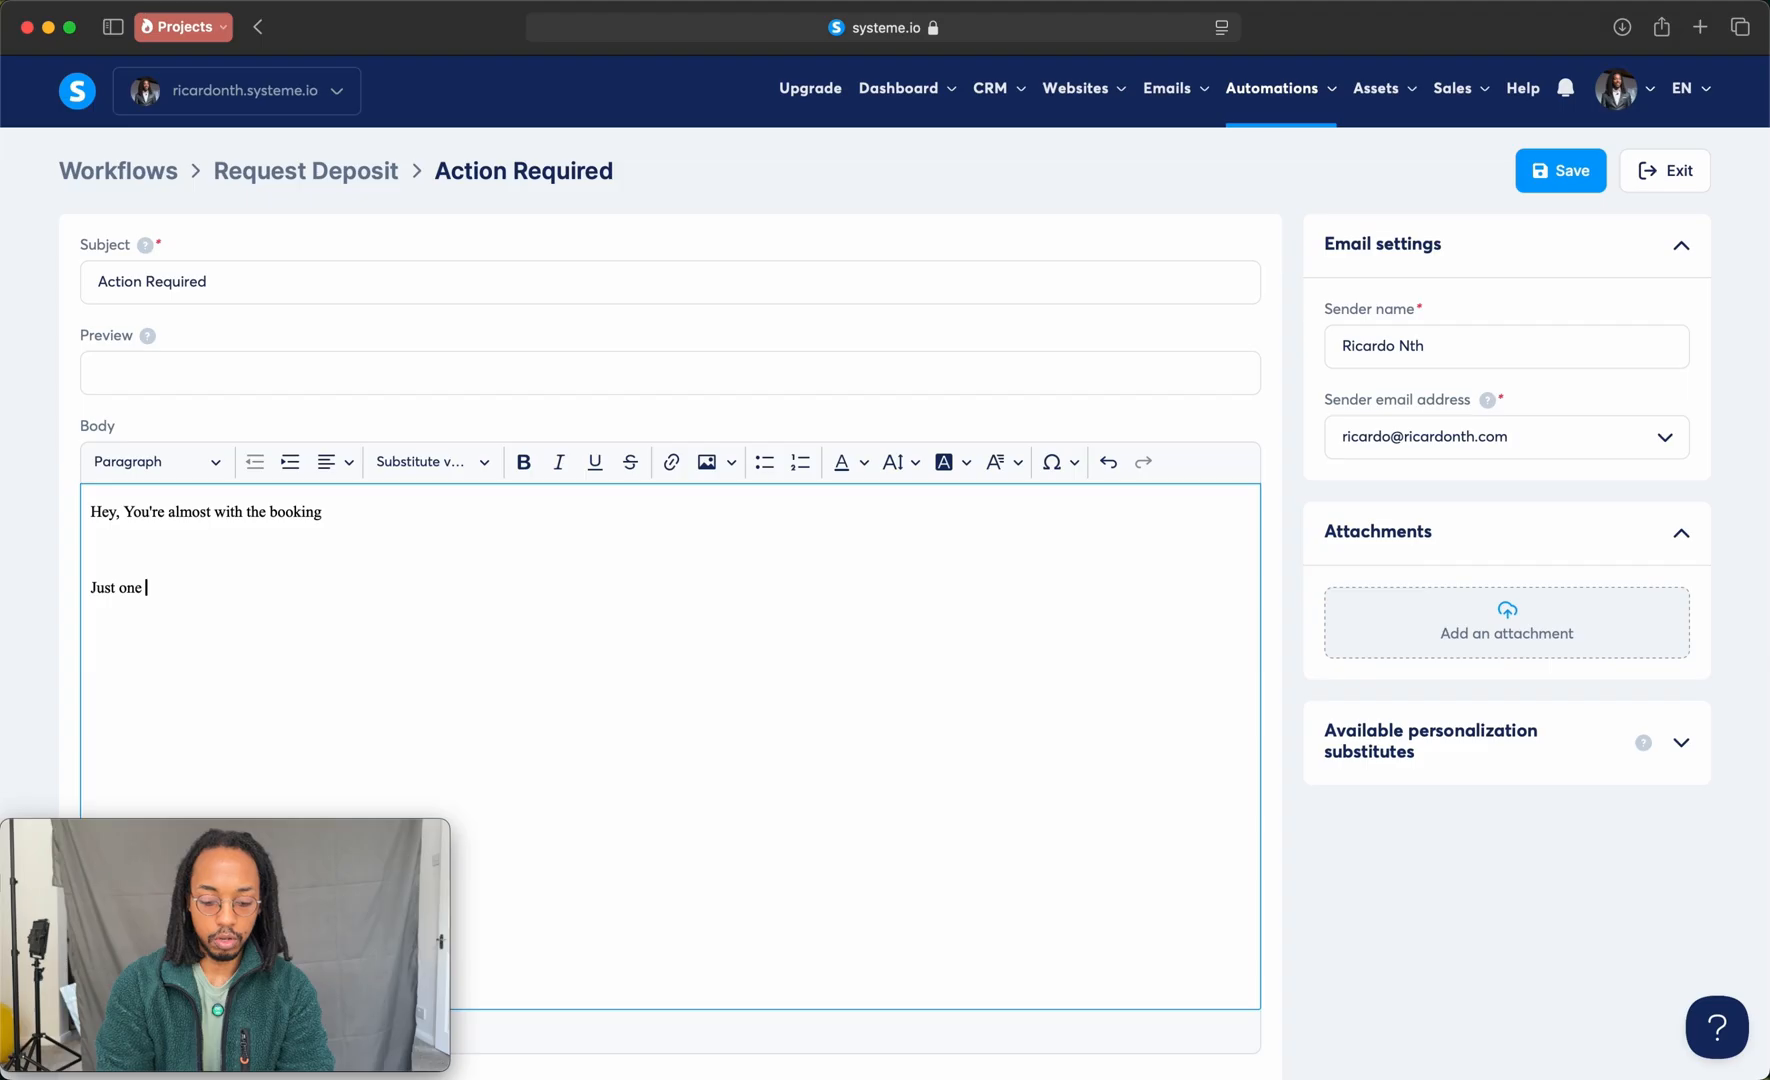
pyautogui.write('more step until y')
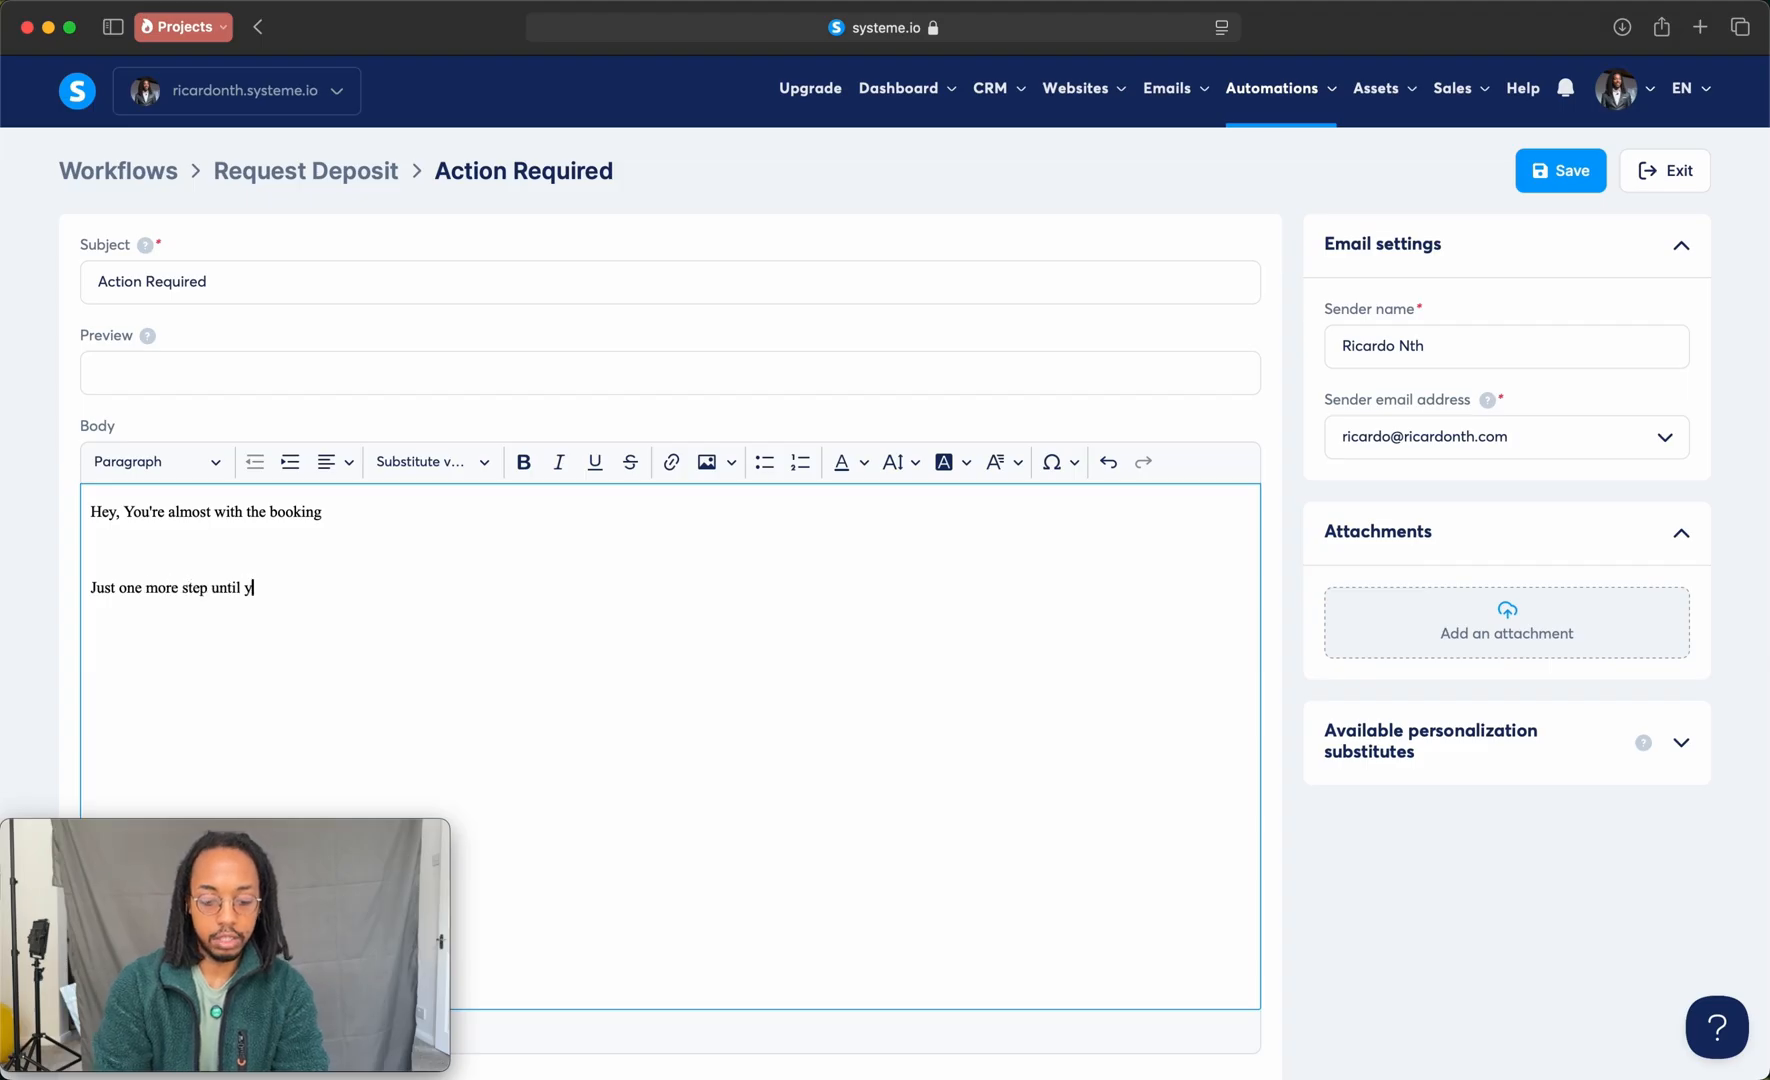
pyautogui.write('our hair appointment ')
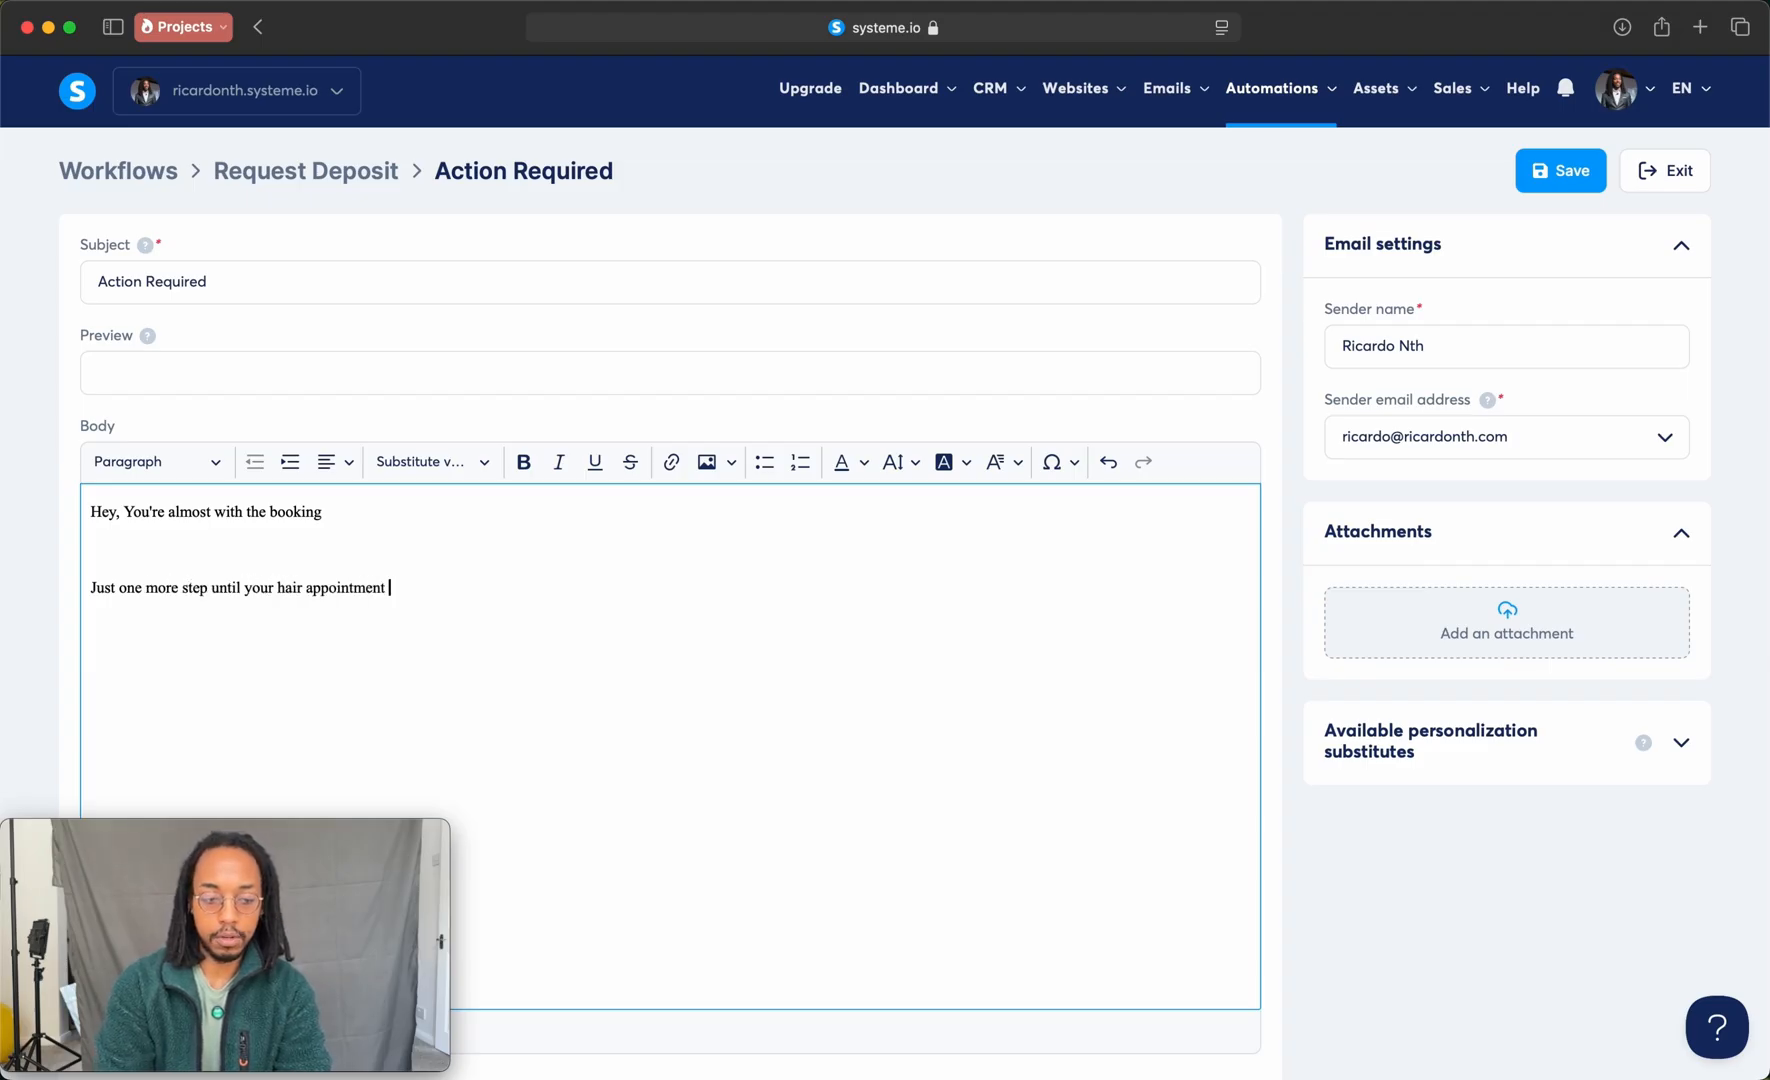
pyautogui.write('is locked in')
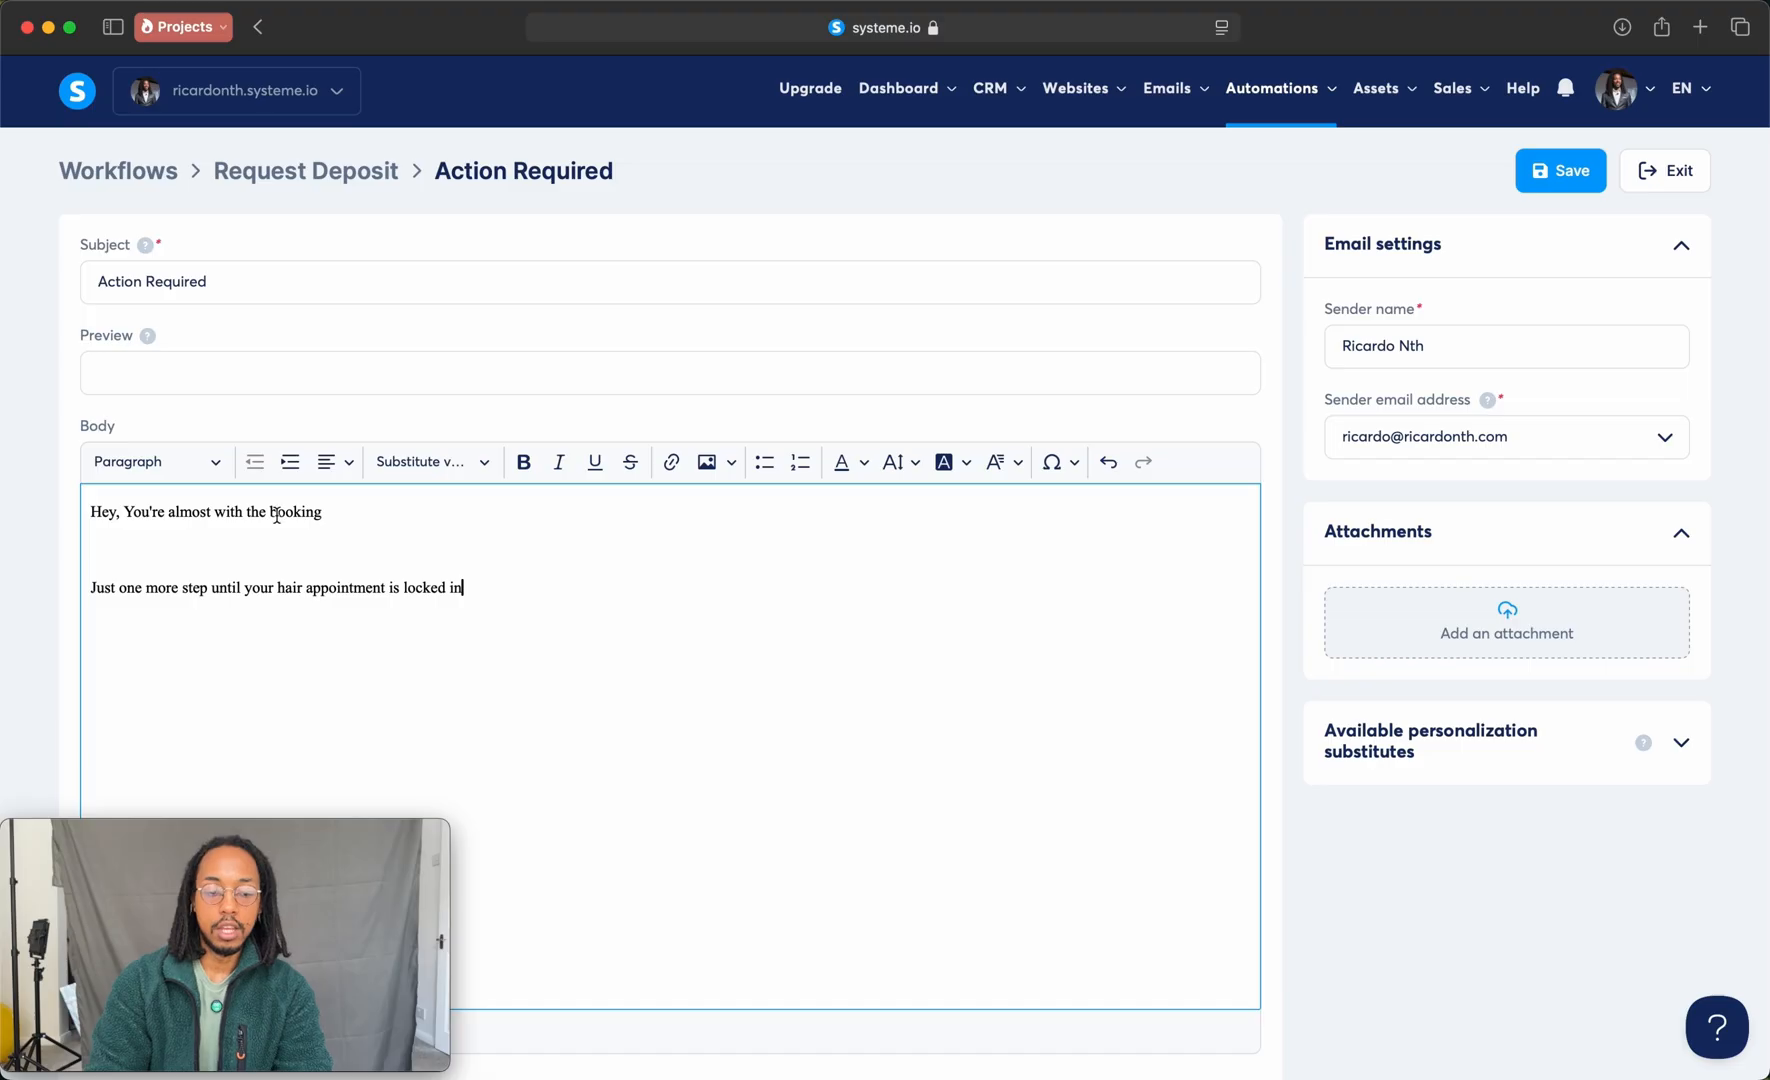
# Step: Add the placeholder "[Link to Deposit]" as a separate last paragraph, save the email and exit to the workflow list
pyautogui.press('Return')
pyautogui.press('Return')
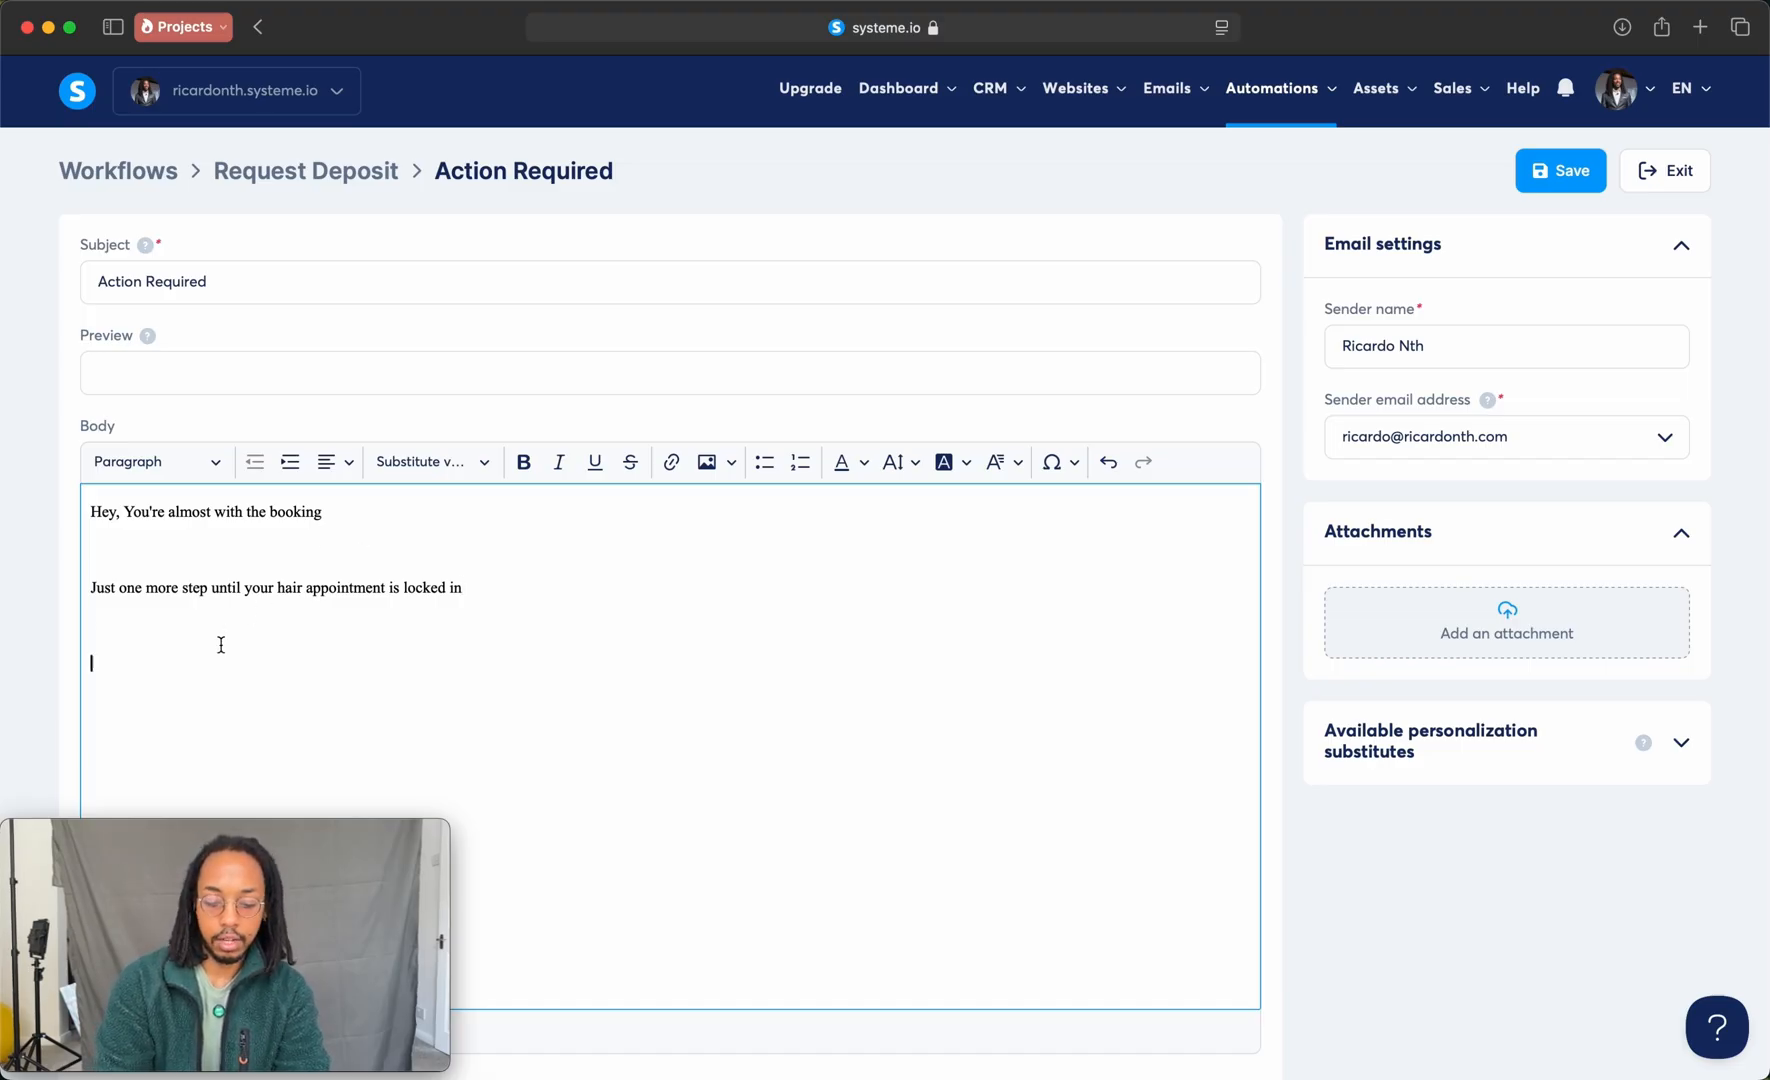
pyautogui.write('[Link to Deposit]')
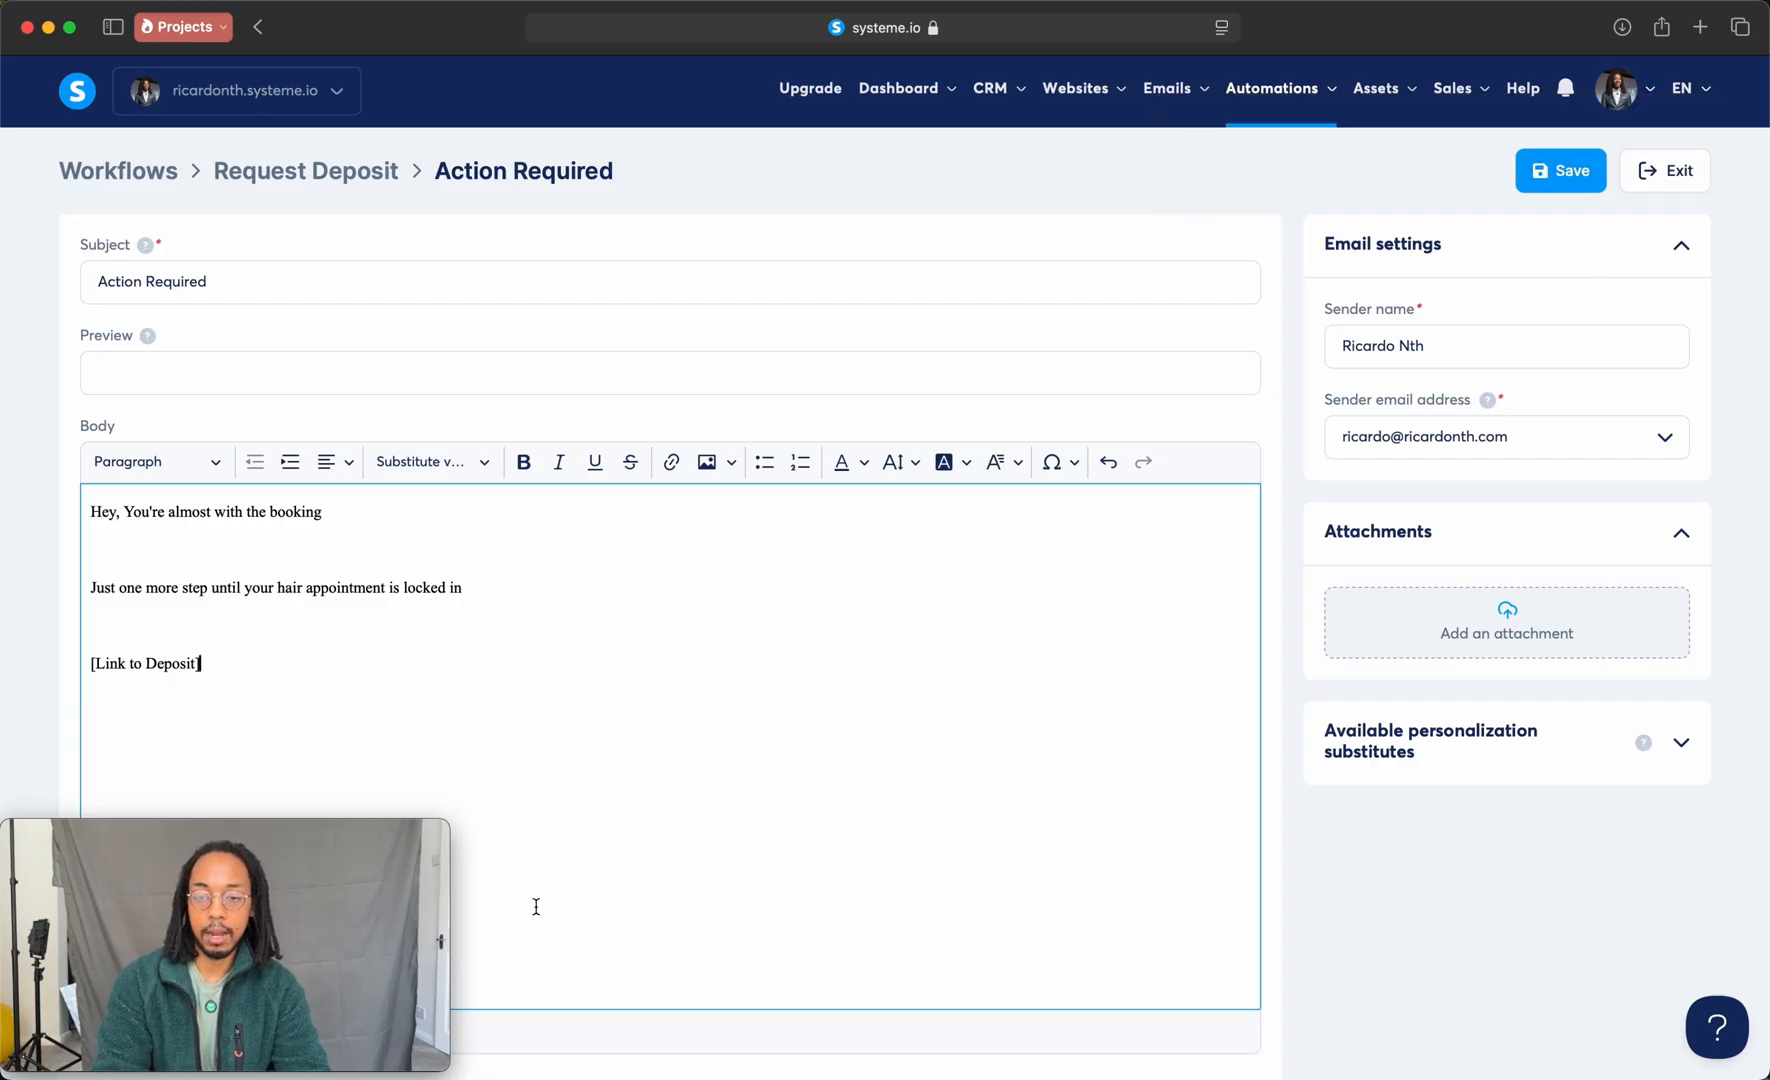
pyautogui.scroll(-2, 1603, 330)
pyautogui.scroll(2, 1600, 300)
pyautogui.click(1565, 172)
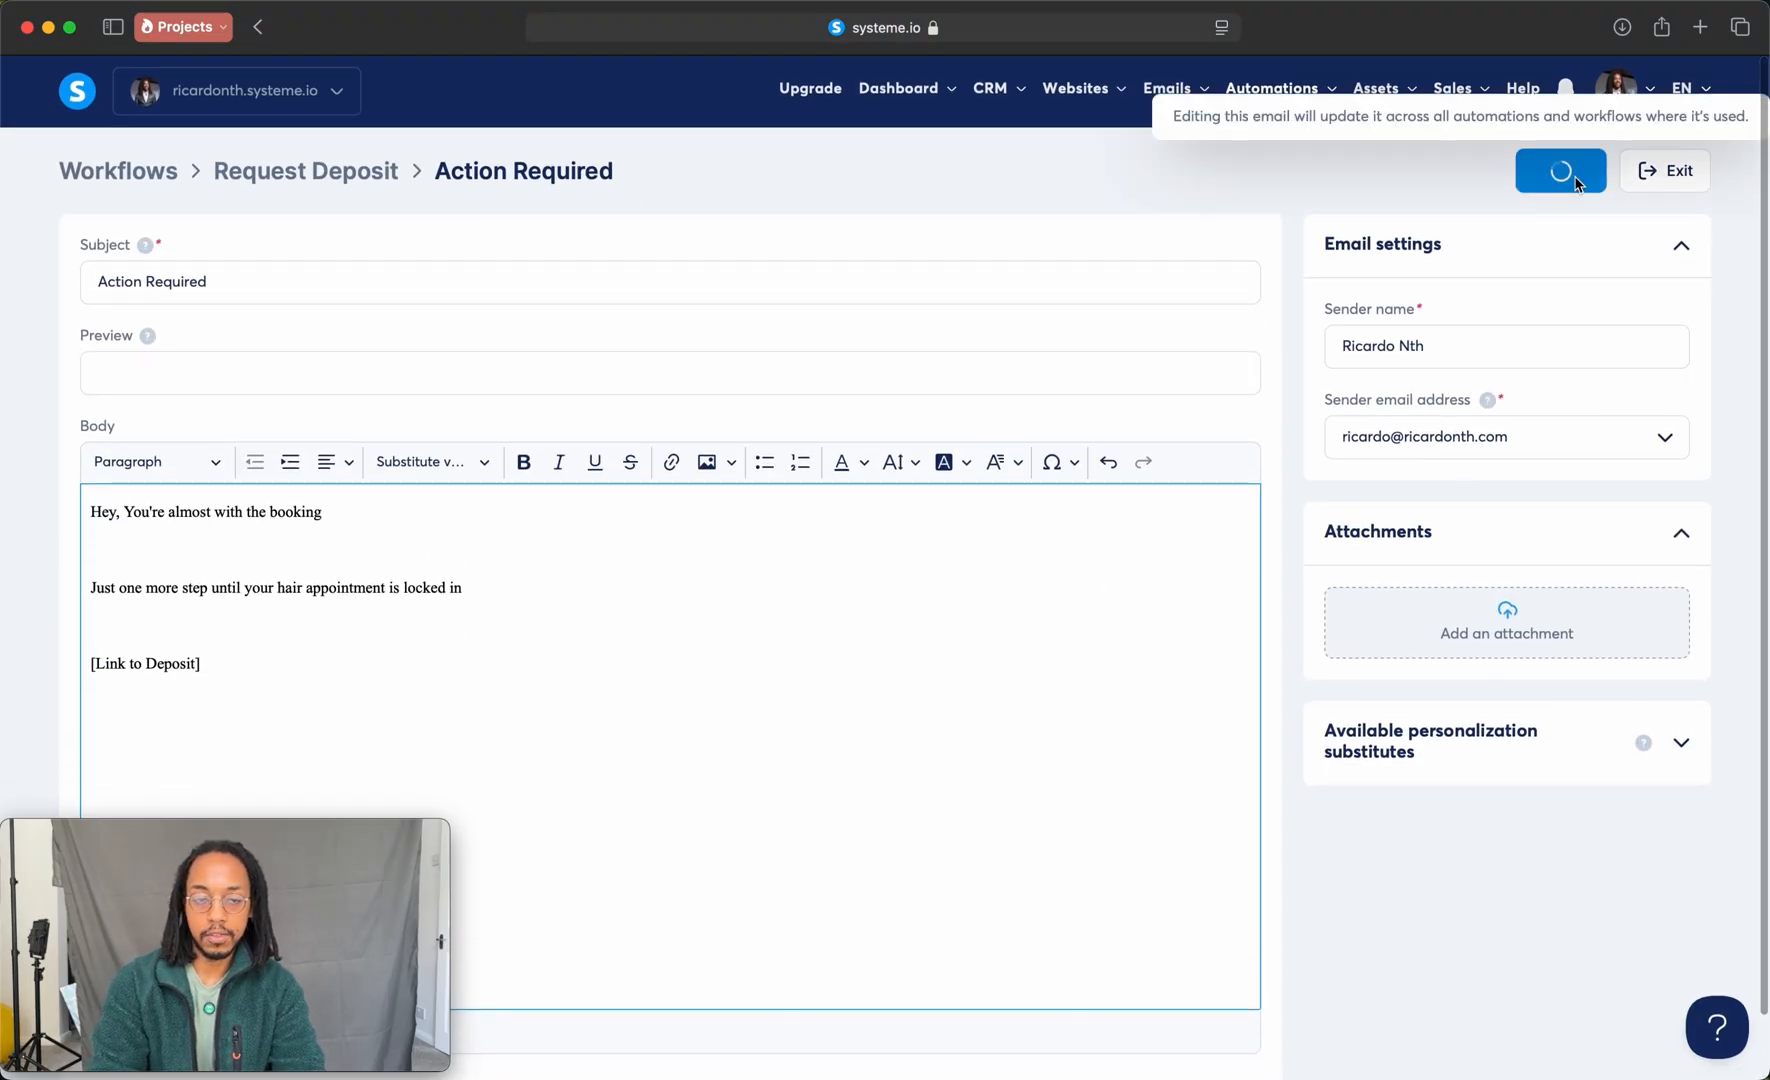
pyautogui.click(1720, 76)
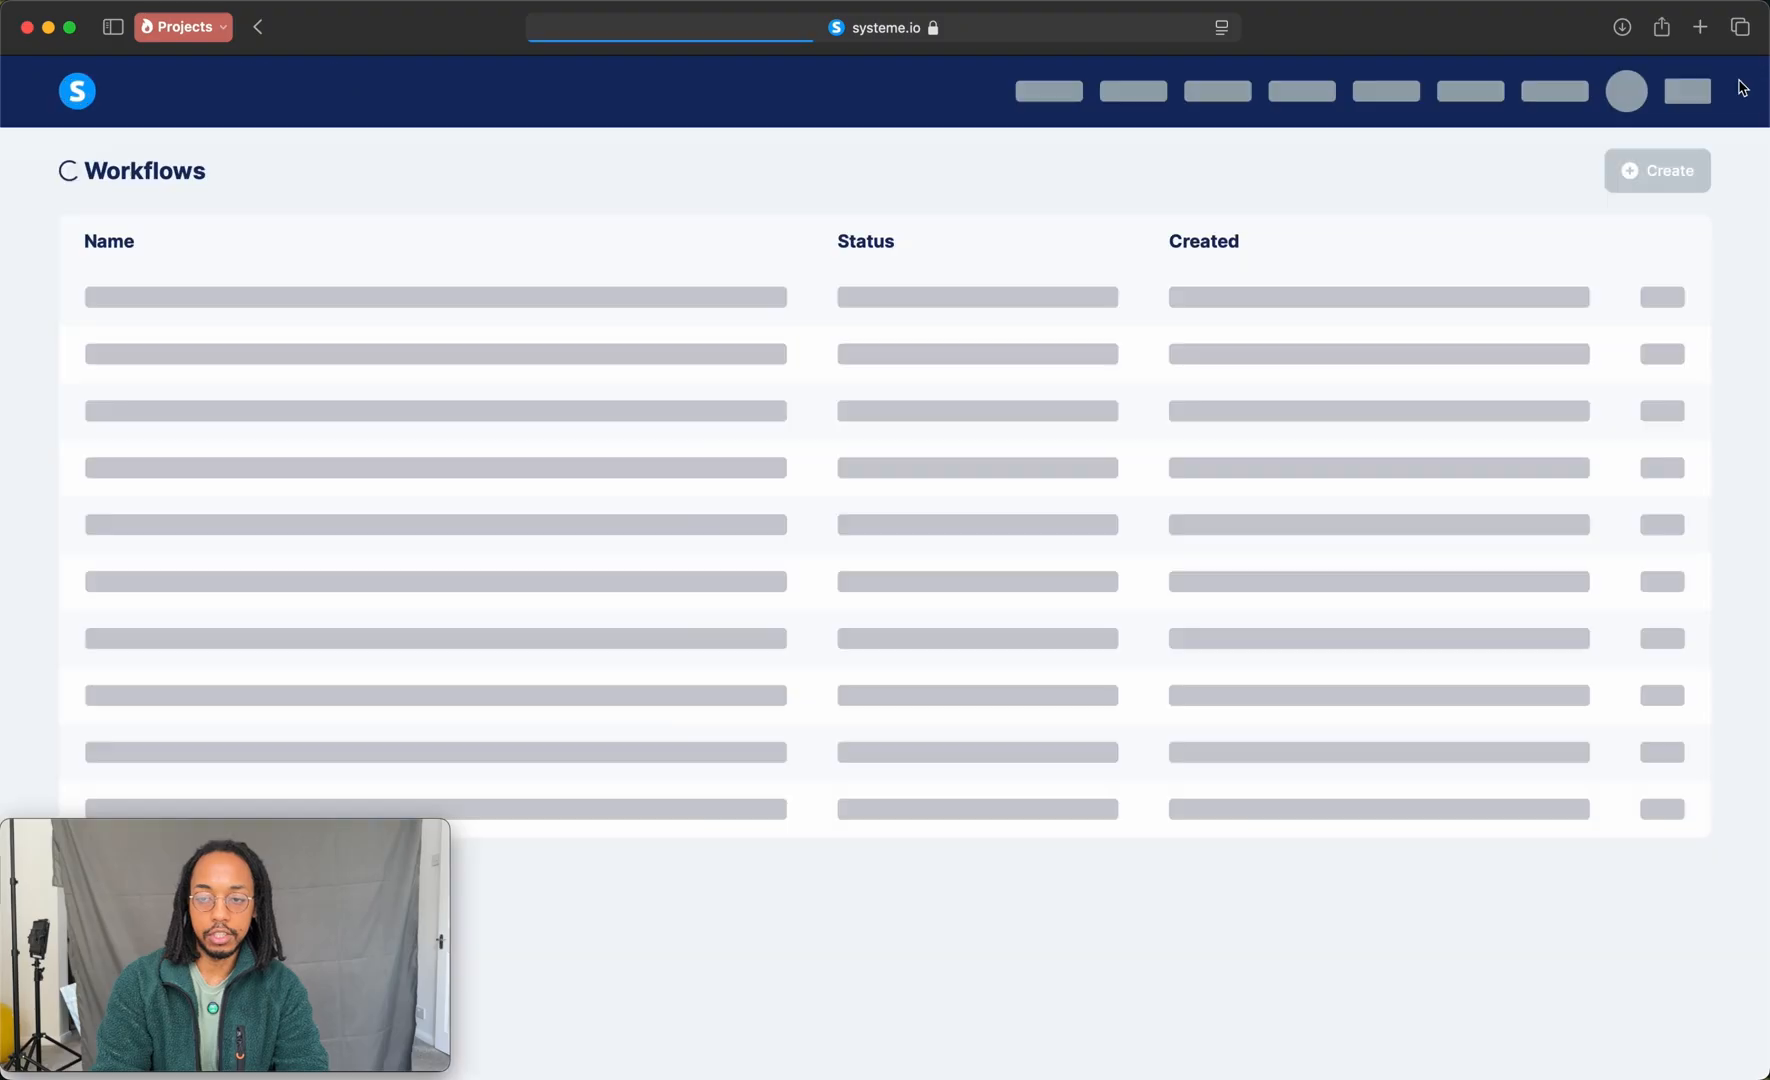
# Step: Open the Deposit sales funnel and copy the URL of its Order Form step
pyautogui.moveTo(1063, 110)
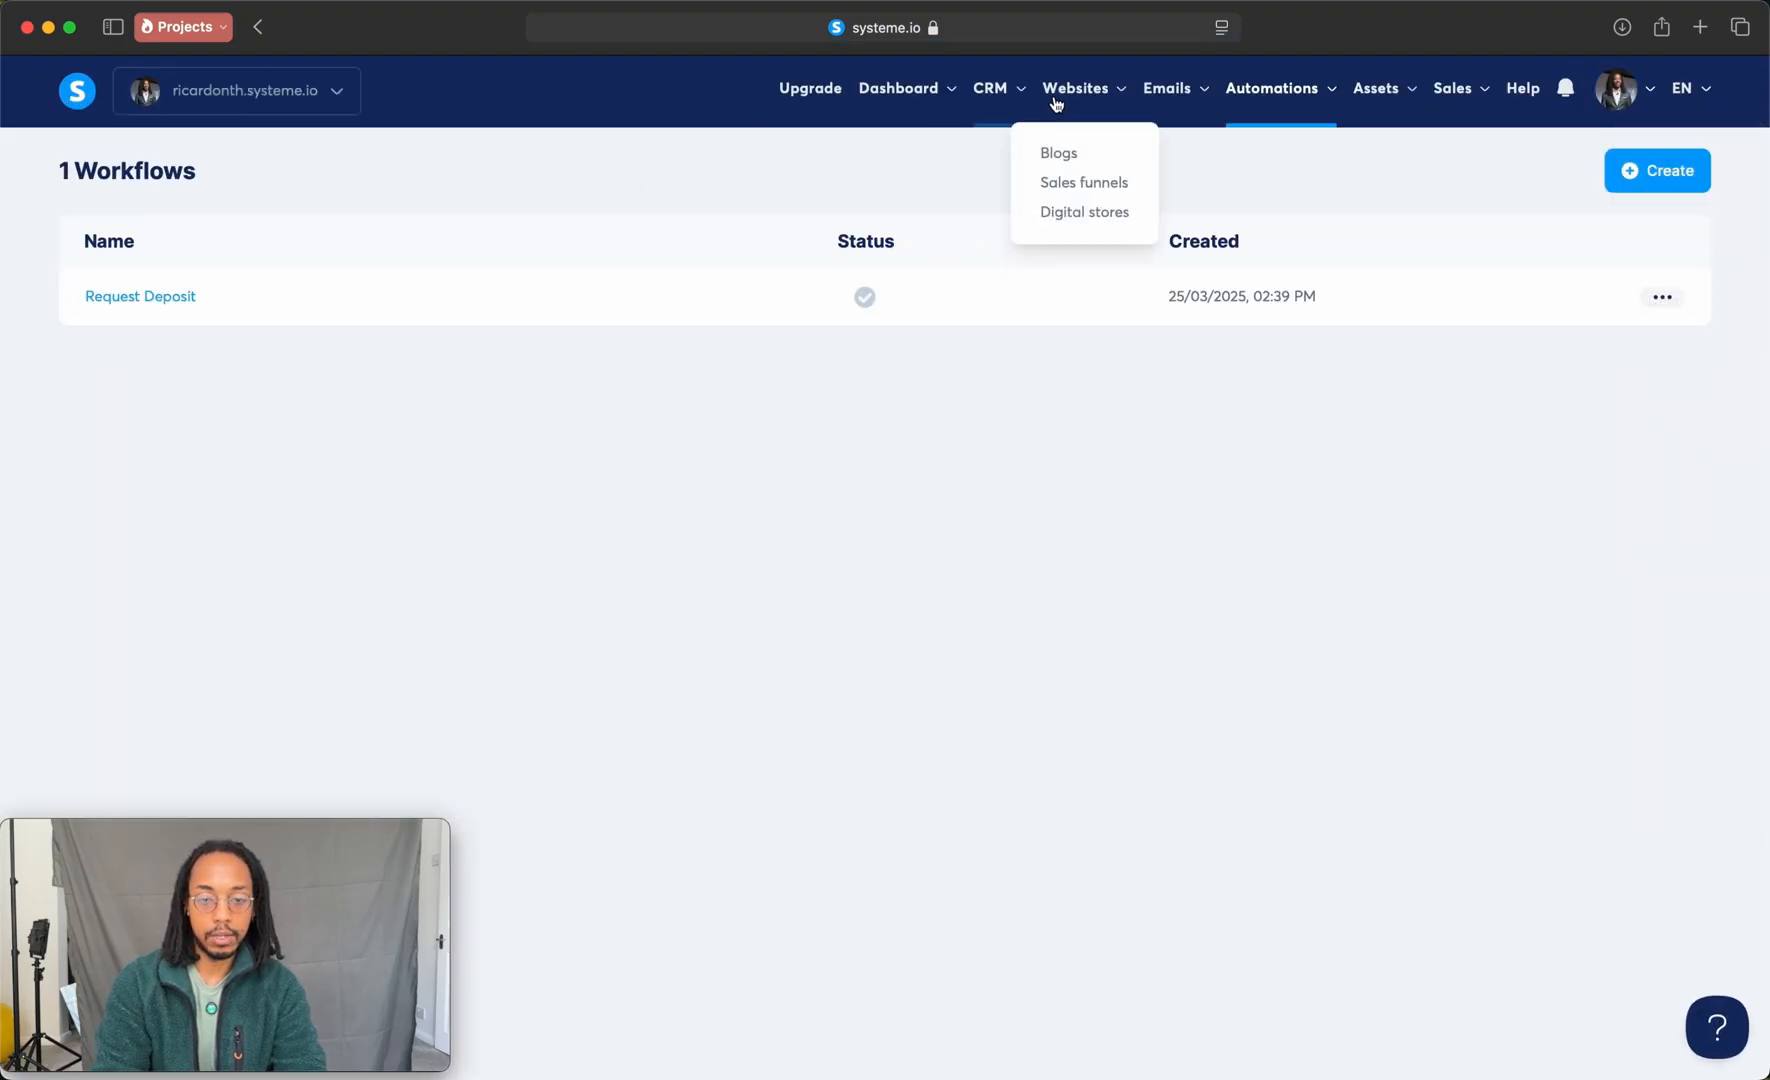
pyautogui.click(1072, 183)
pyautogui.click(140, 290)
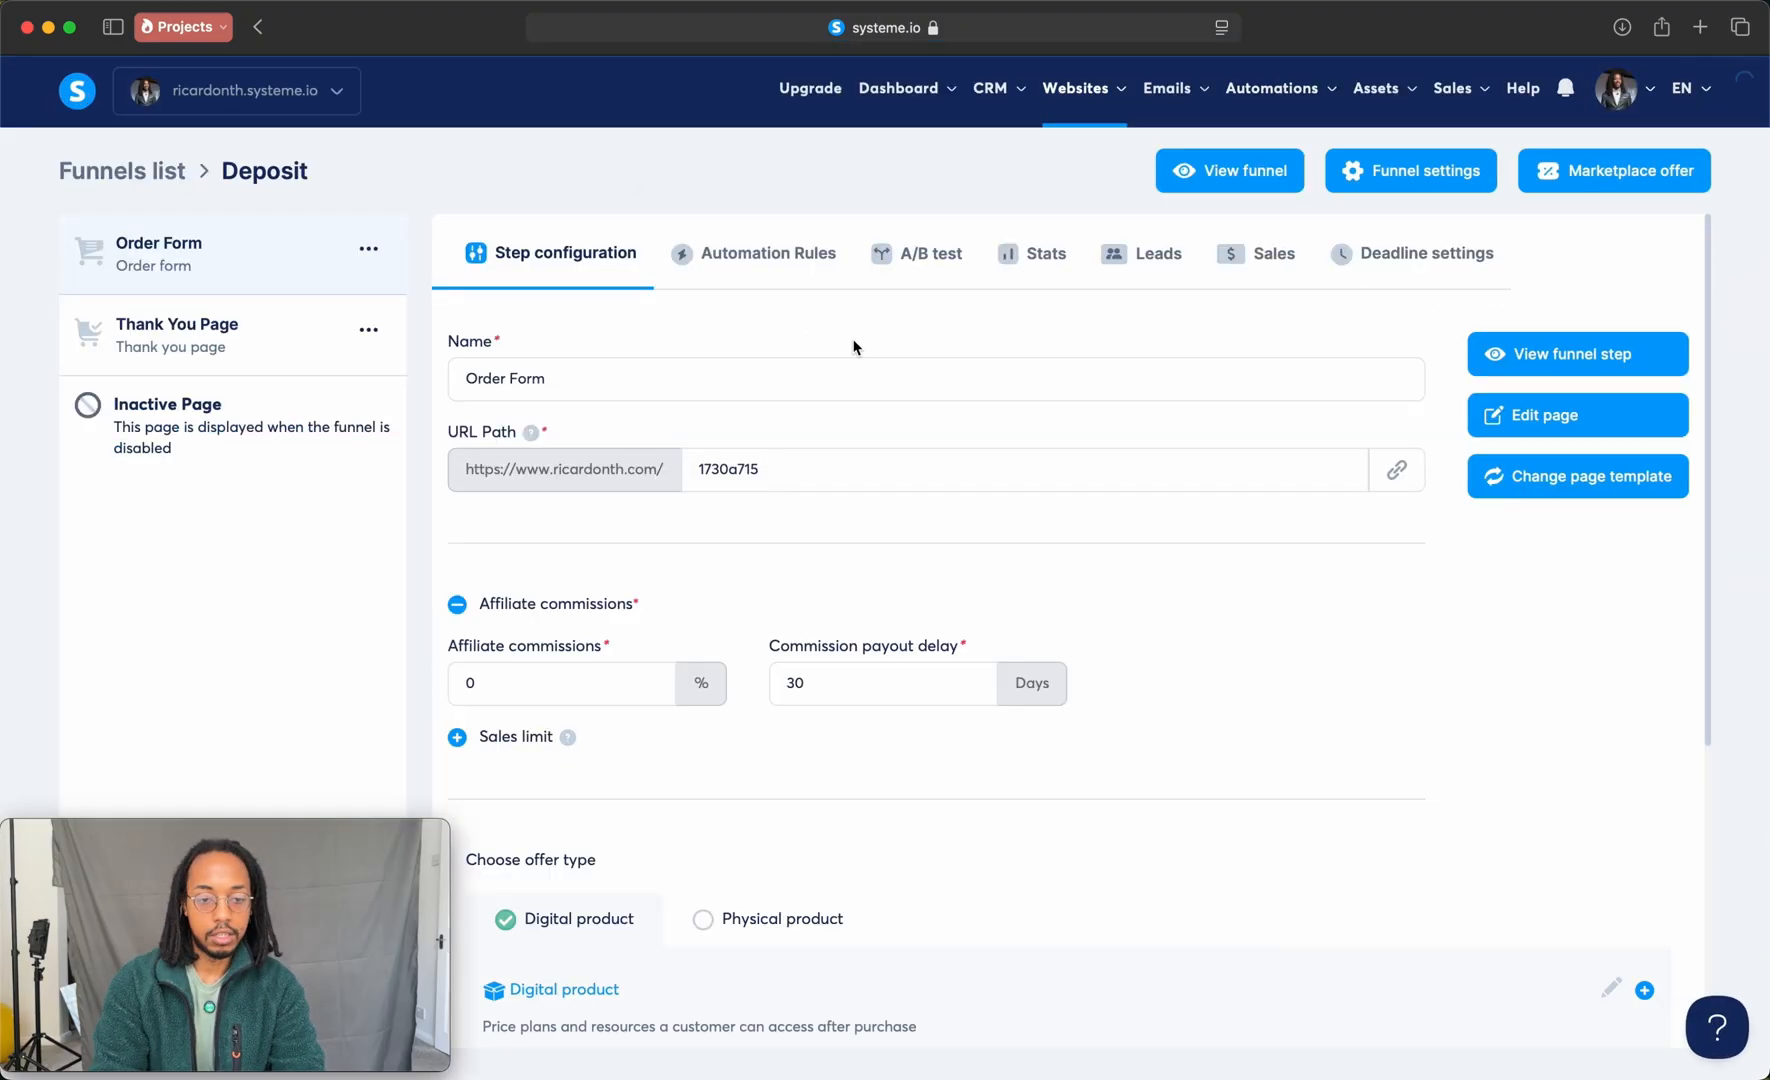
pyautogui.click(1397, 469)
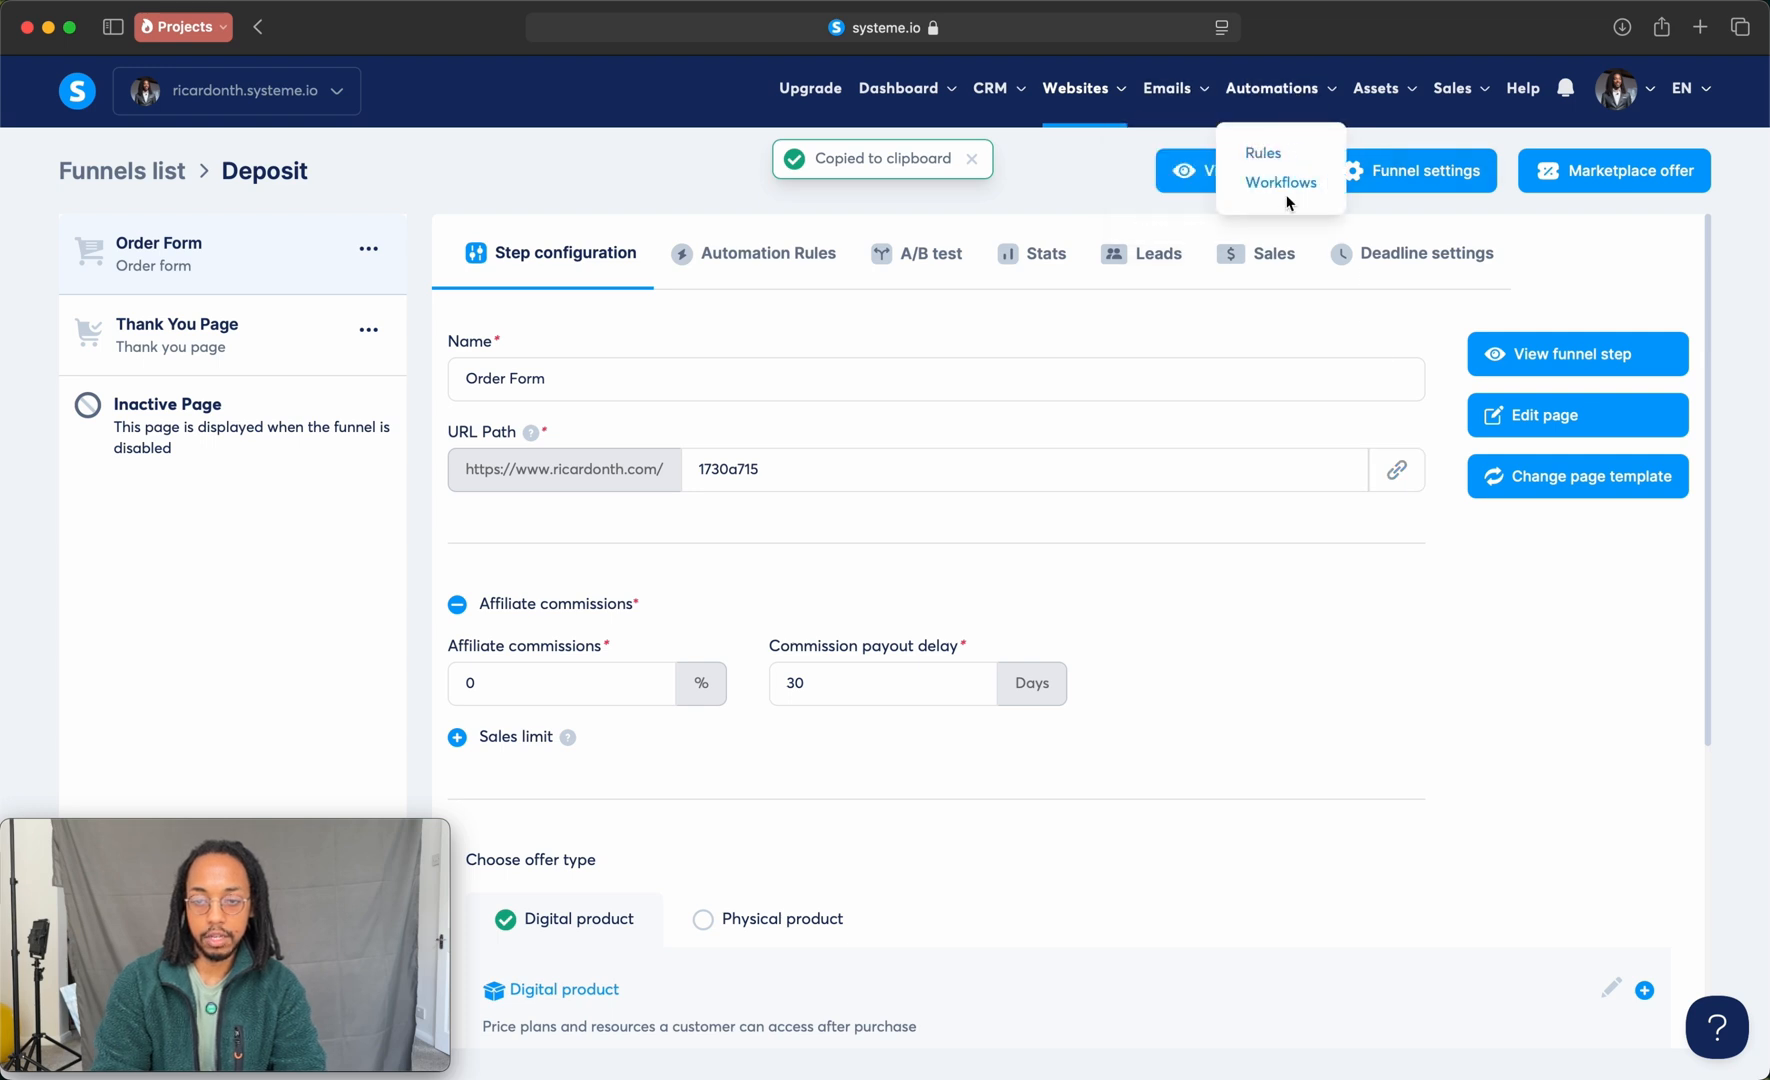
# Step: Replace the link placeholder in the Request Deposit workflow's email with "Pay deposit now", linked to the copied URL, and leave the email editor
pyautogui.click(1288, 180)
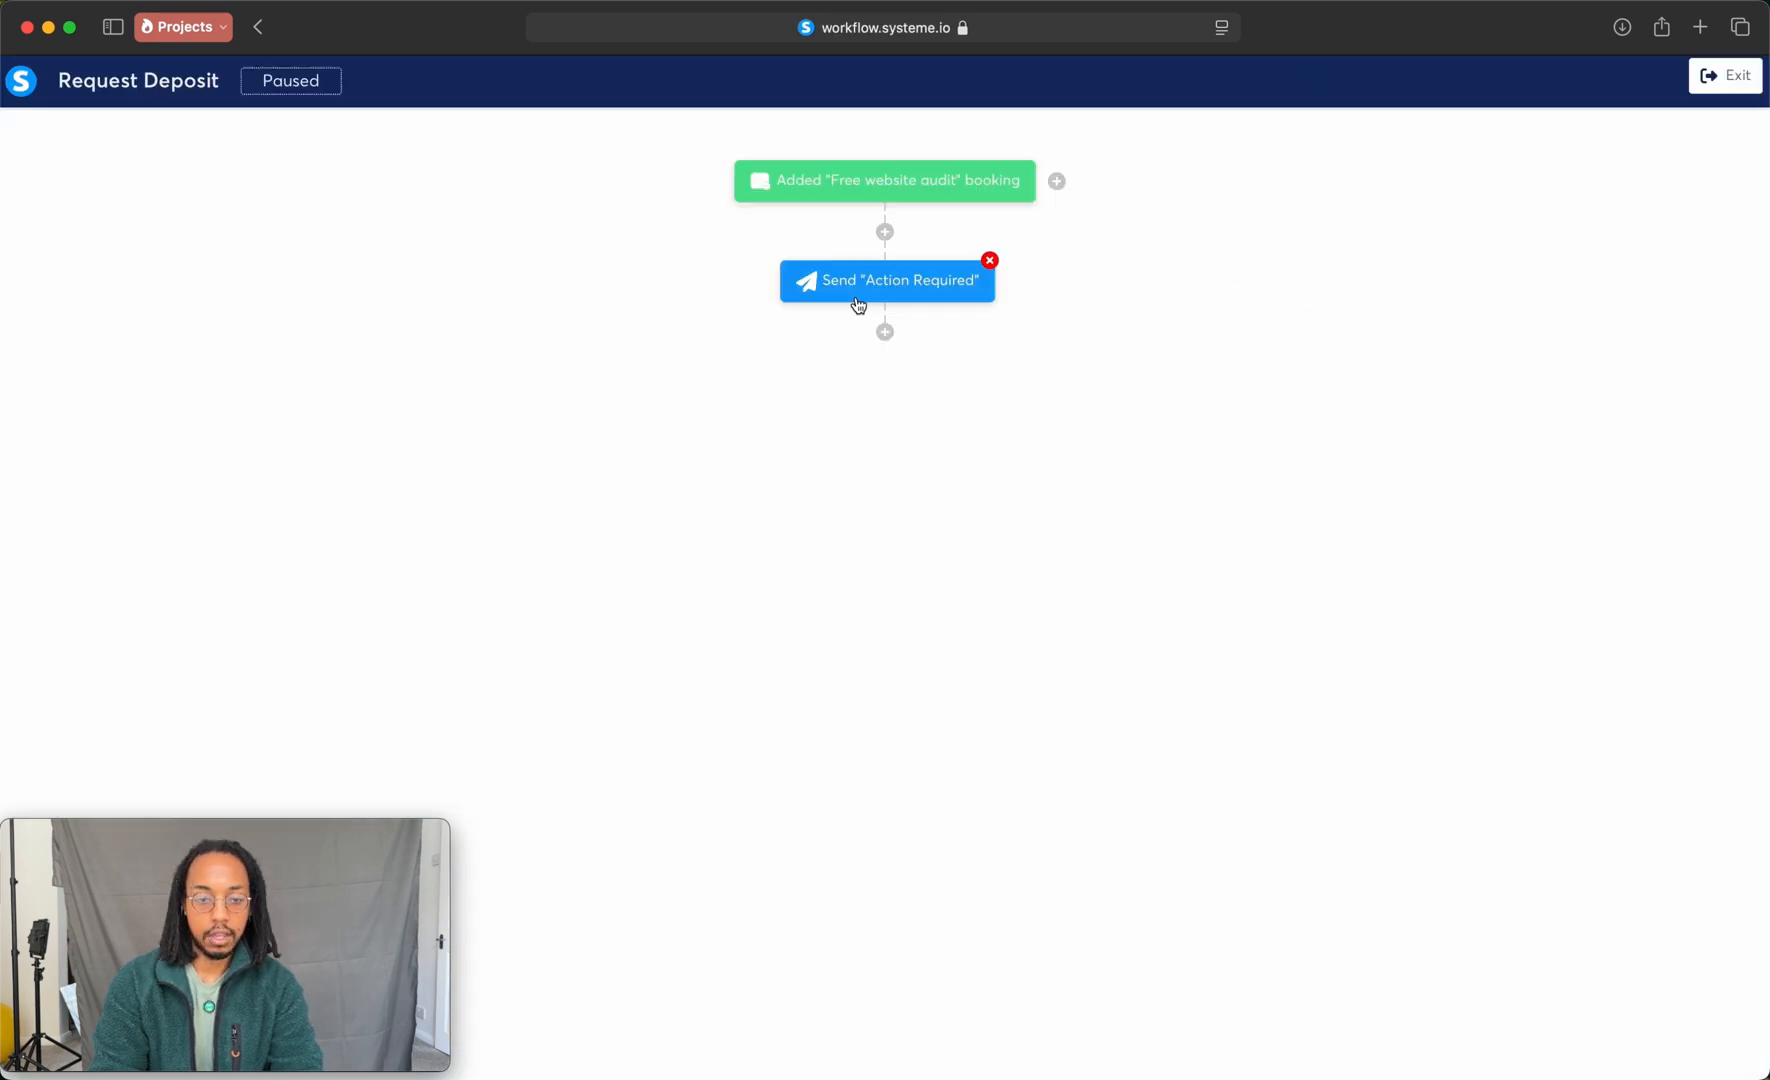
pyautogui.click(895, 298)
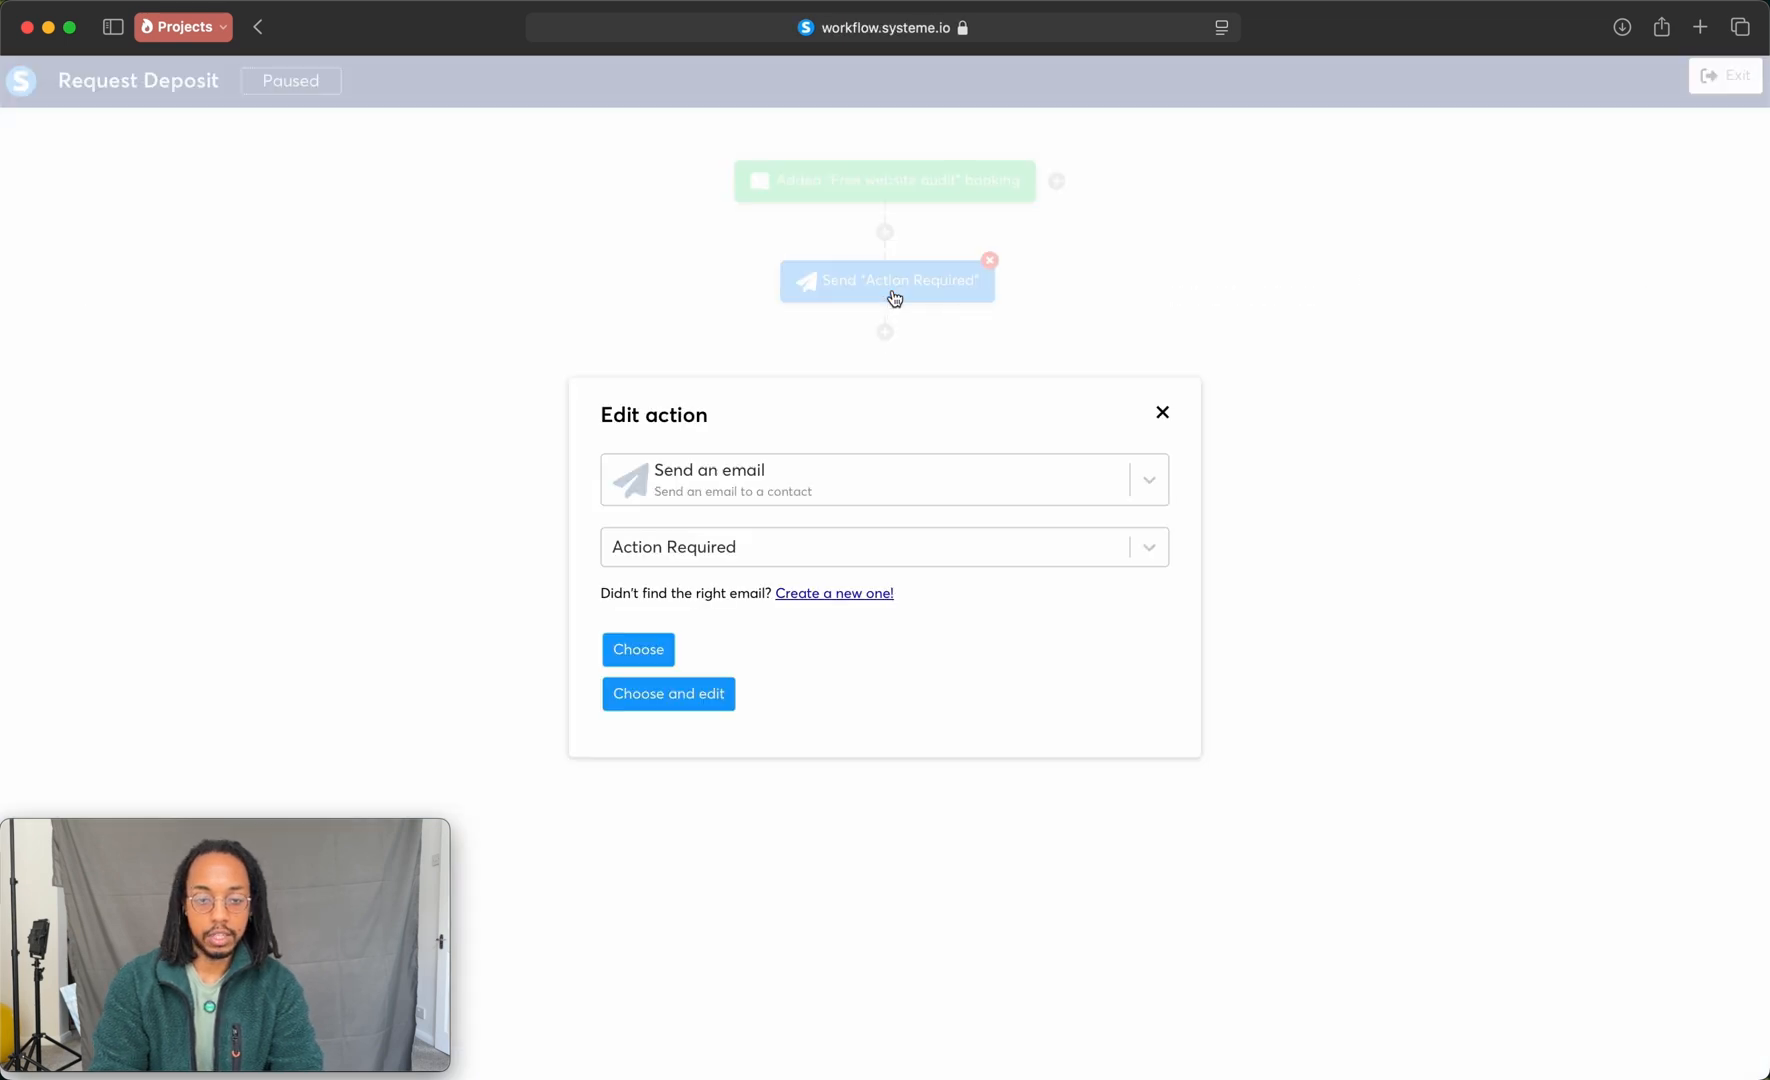
pyautogui.click(683, 693)
pyautogui.moveTo(205, 664); pyautogui.dragTo(62, 666)
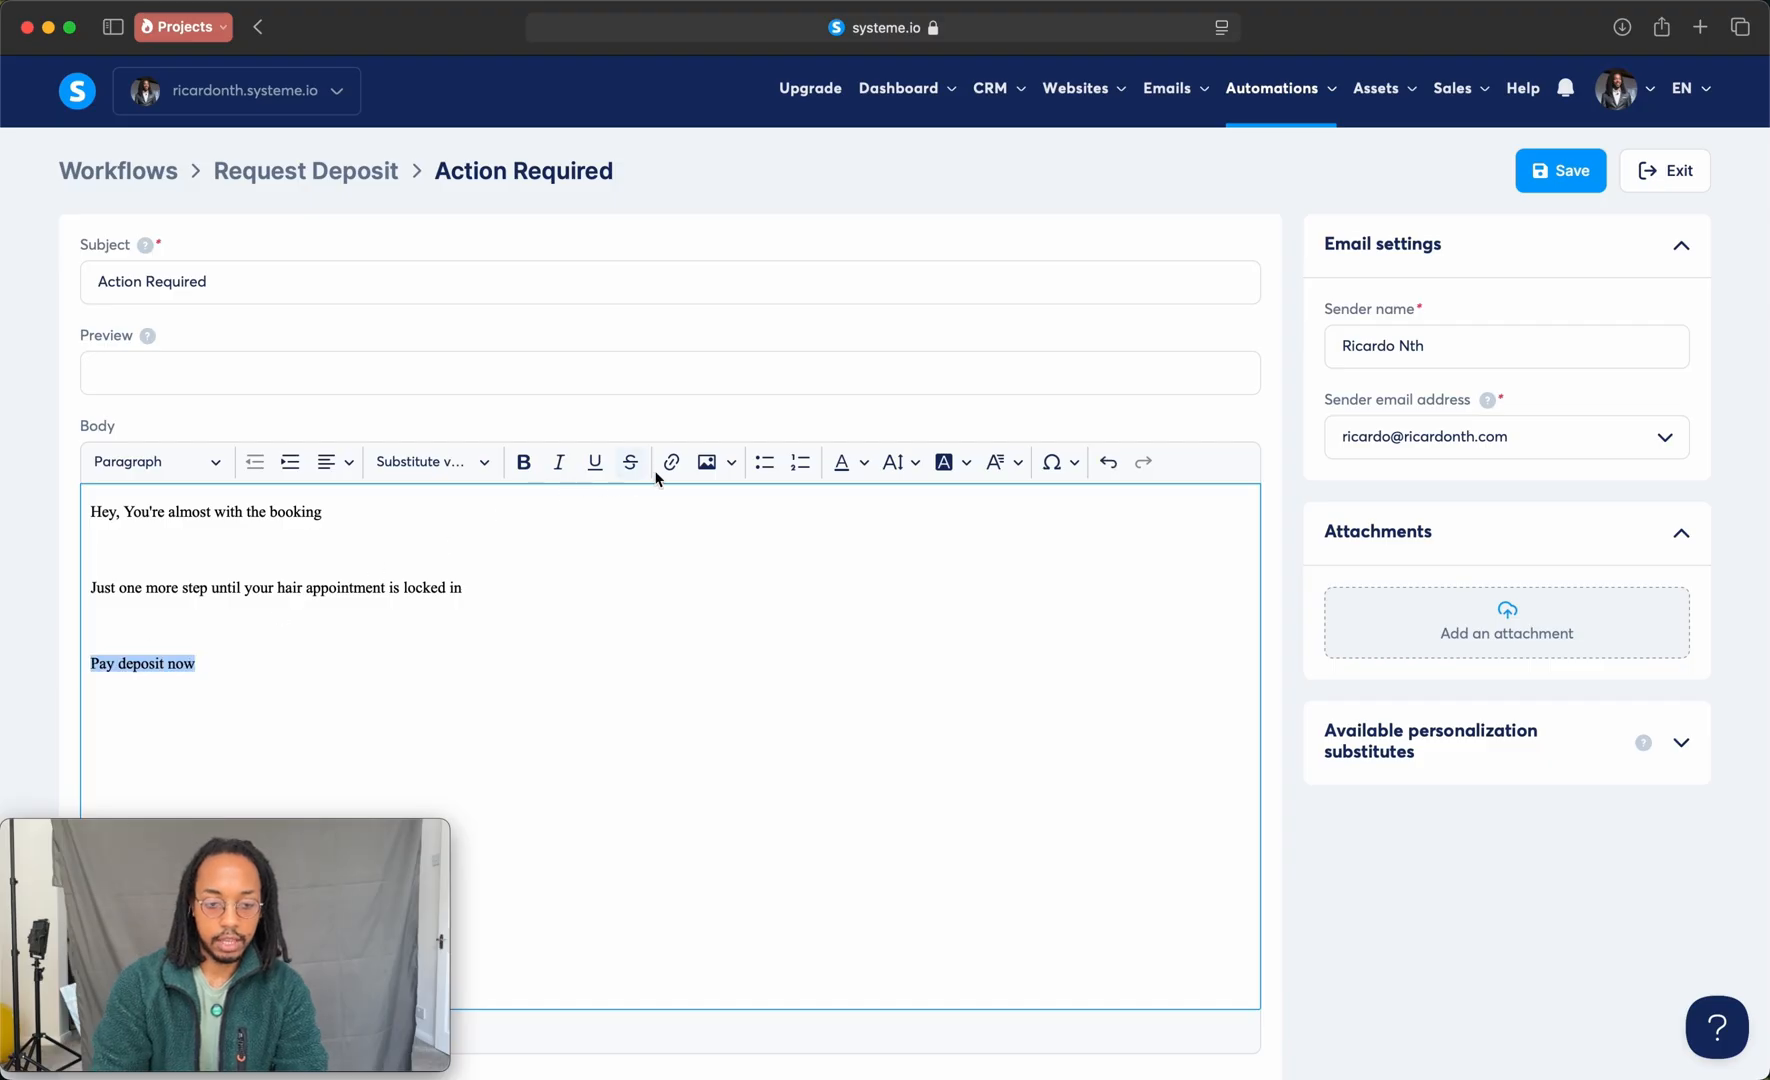
pyautogui.click(671, 462)
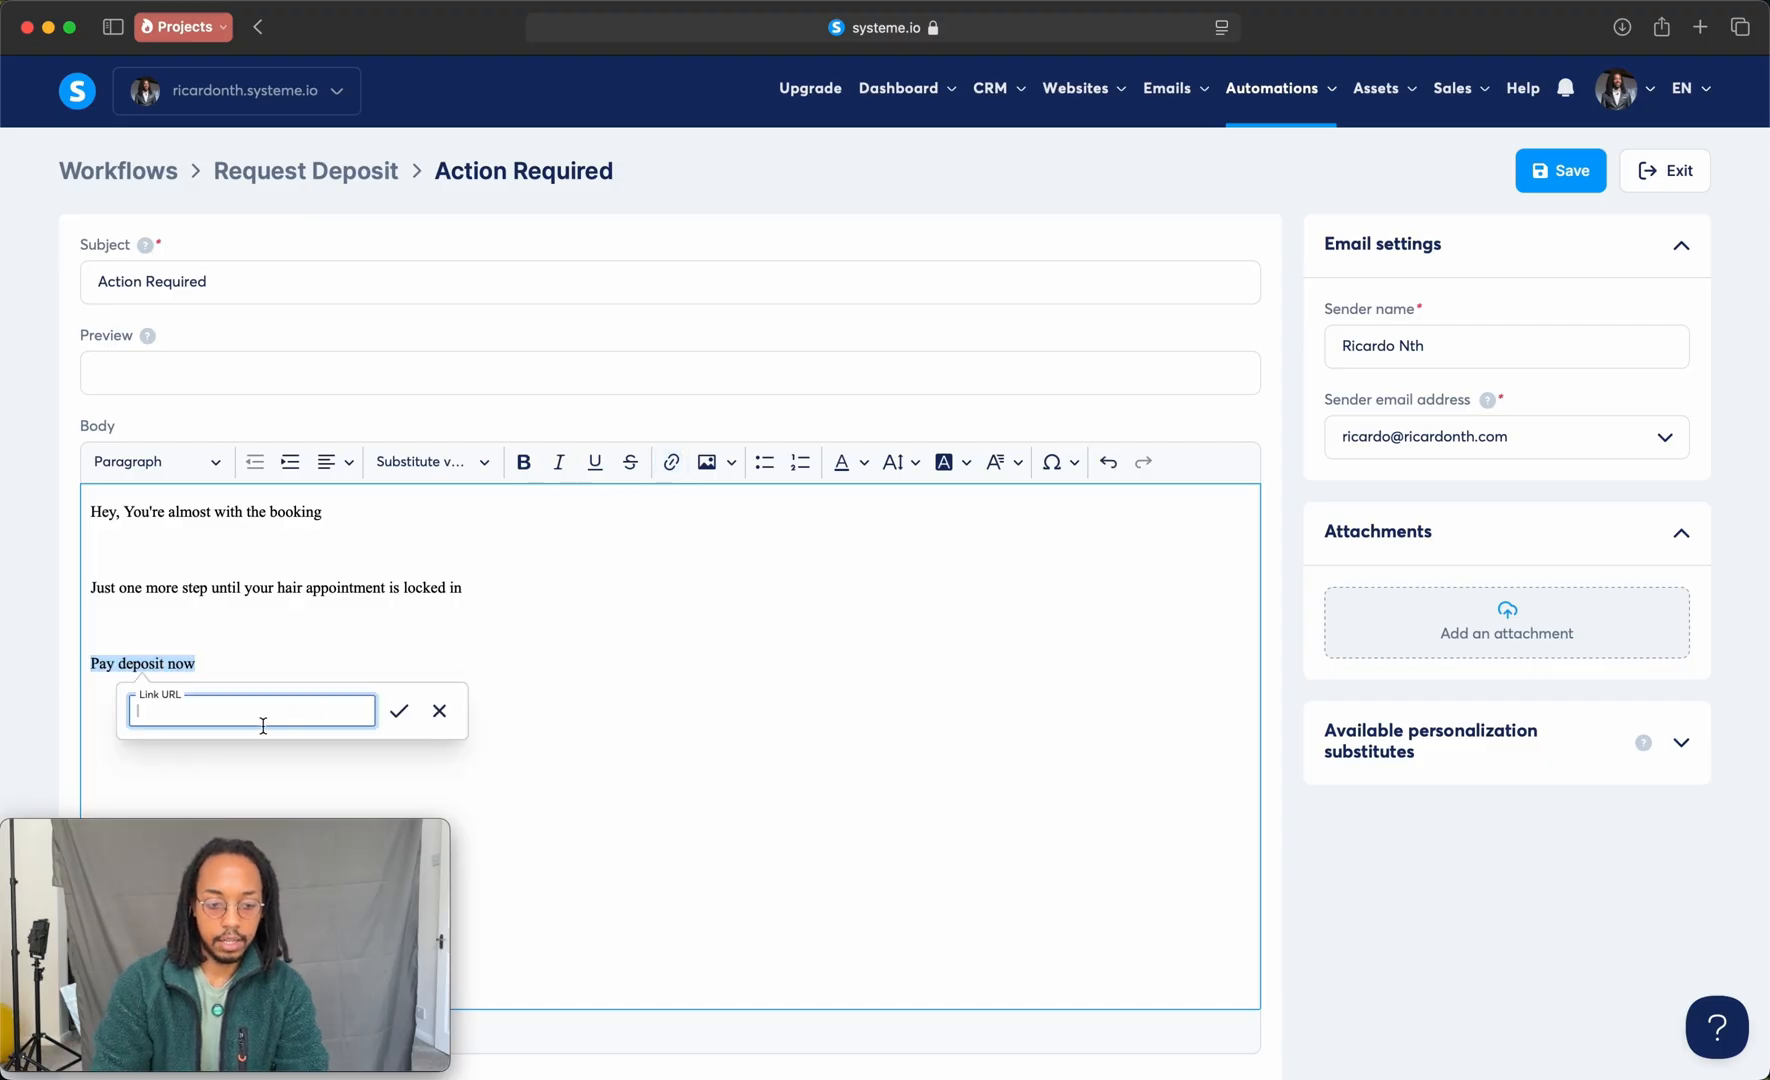
pyautogui.press('super+v')
pyautogui.click(399, 711)
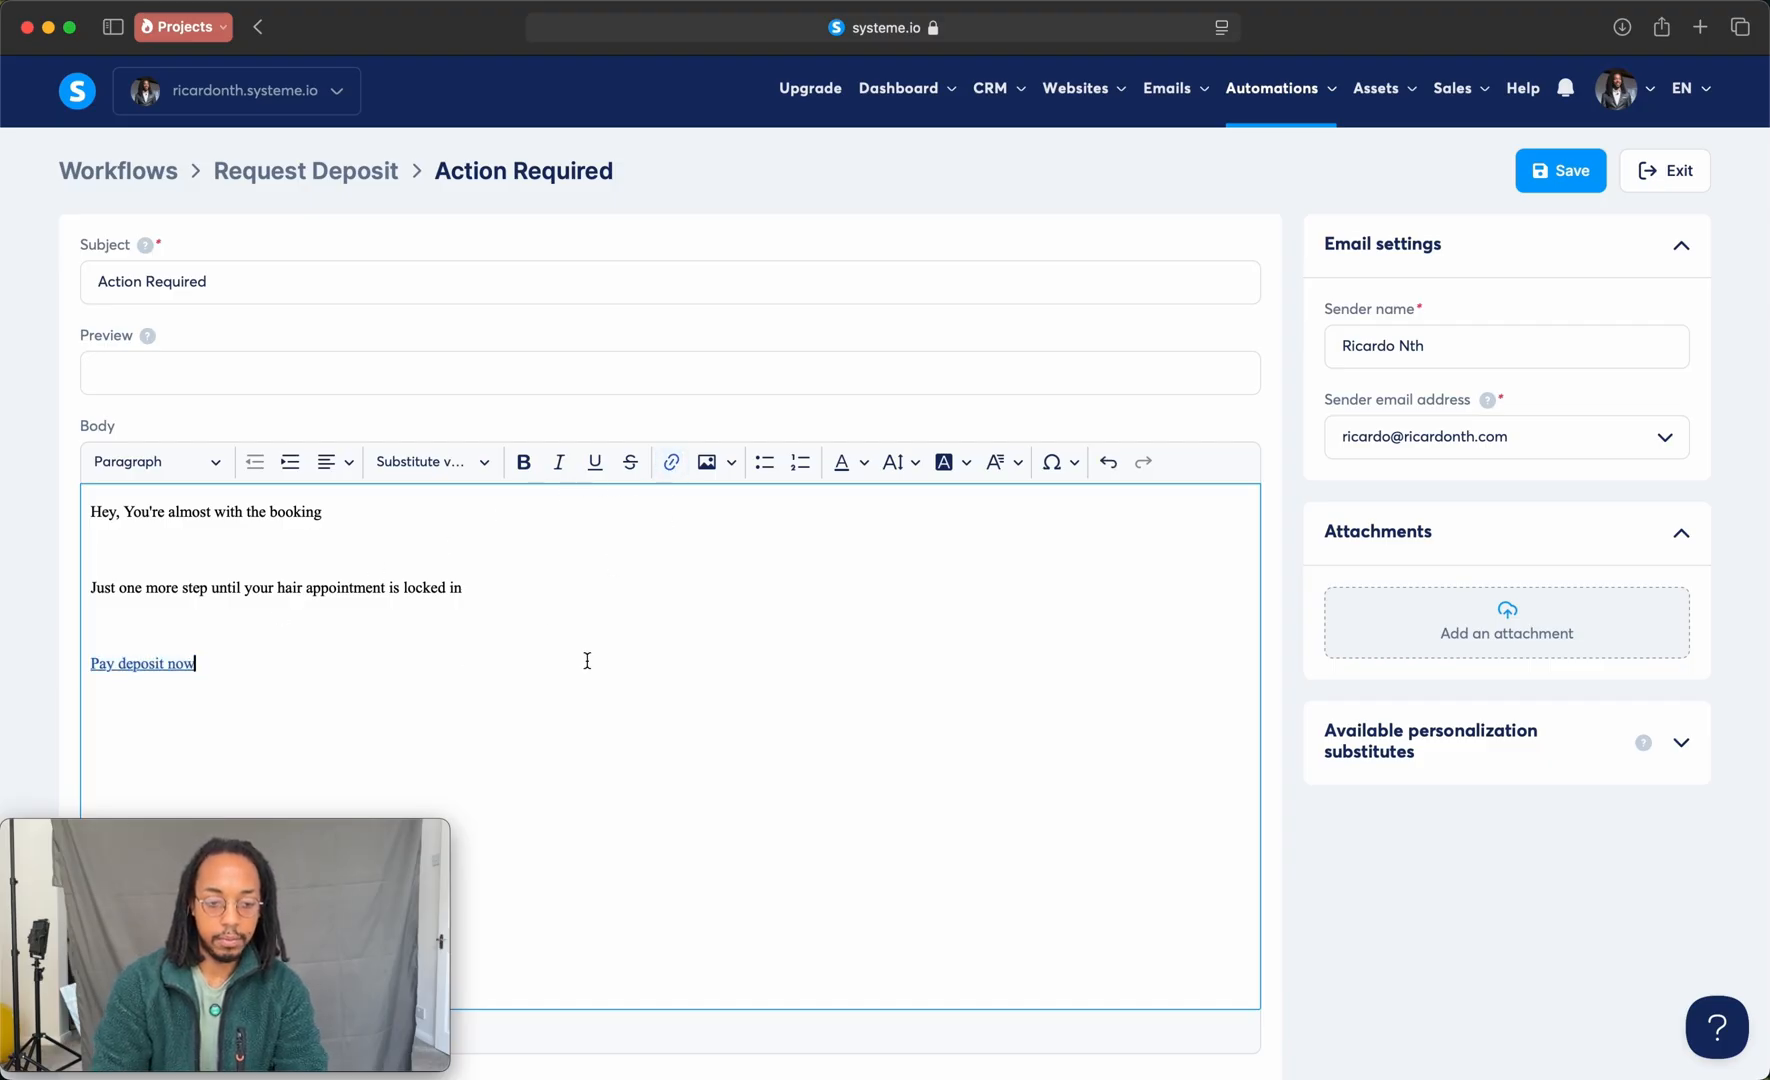
pyautogui.click(1648, 176)
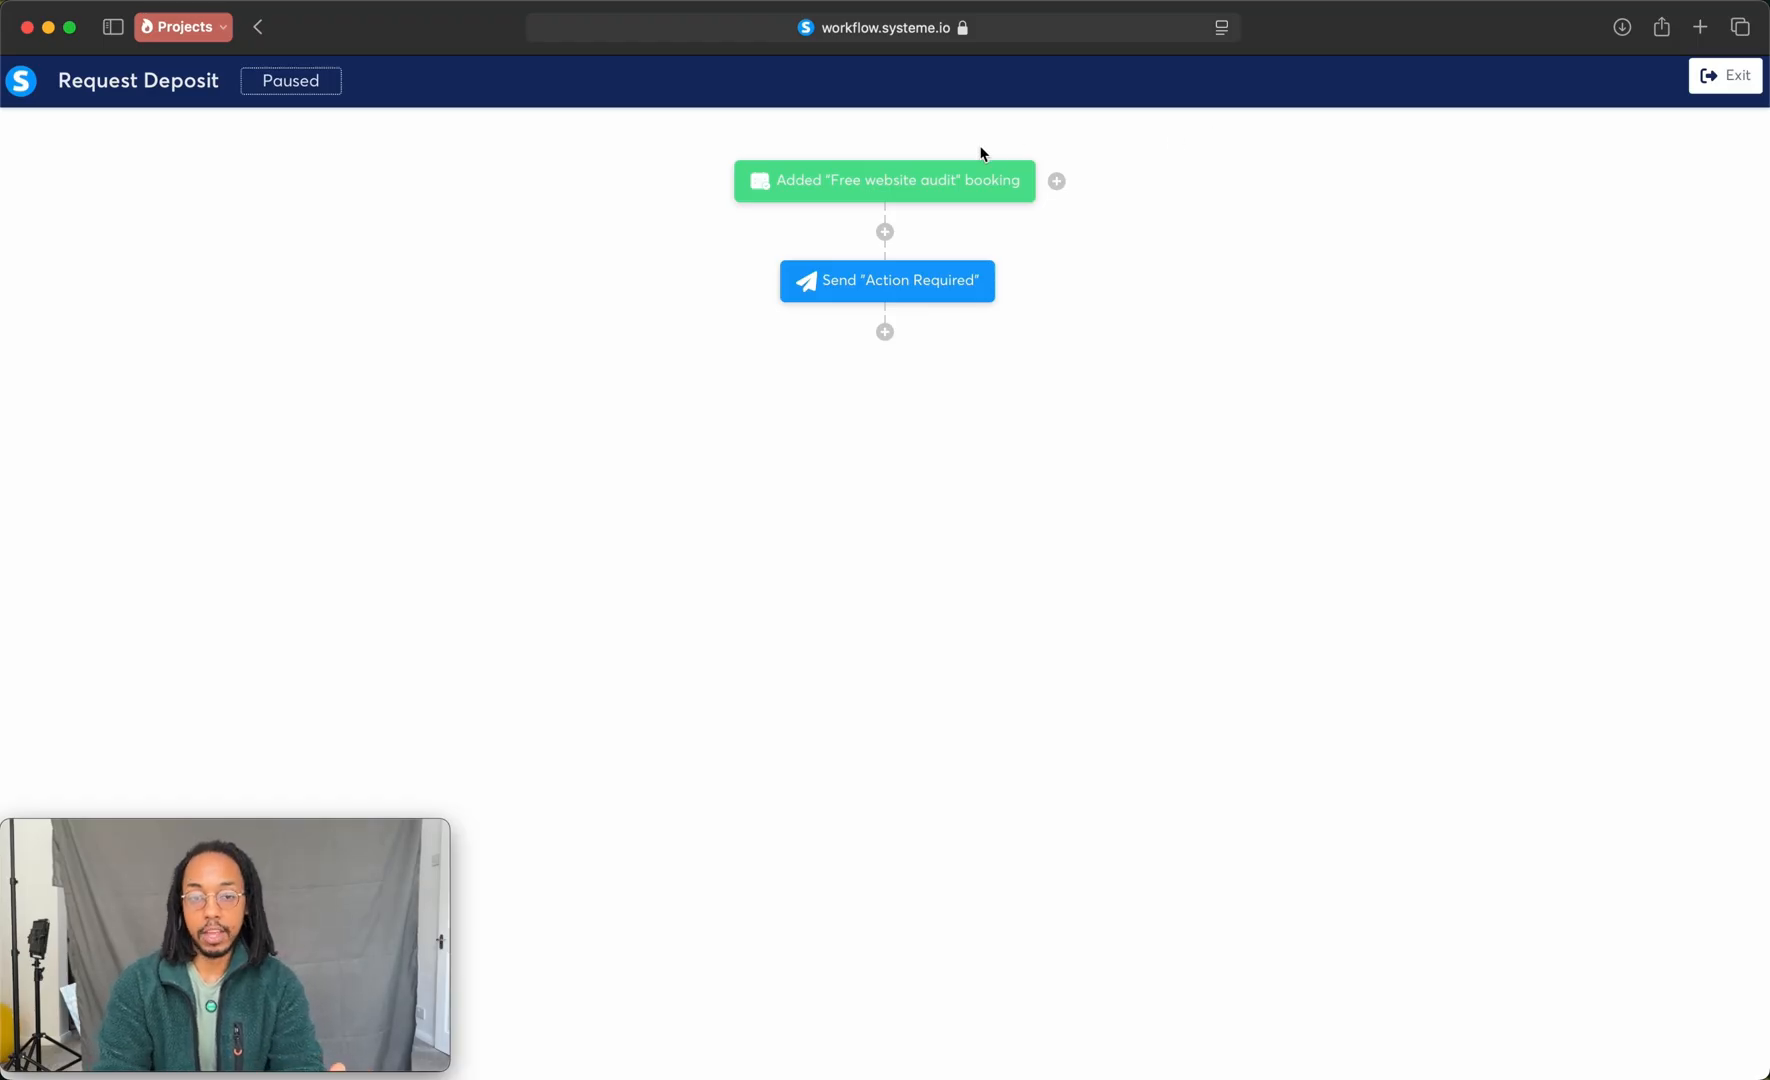
# Step: Start an automation rule for the Deposit funnel's Order Form step with New sale as its trigger
pyautogui.moveTo(908, 272)
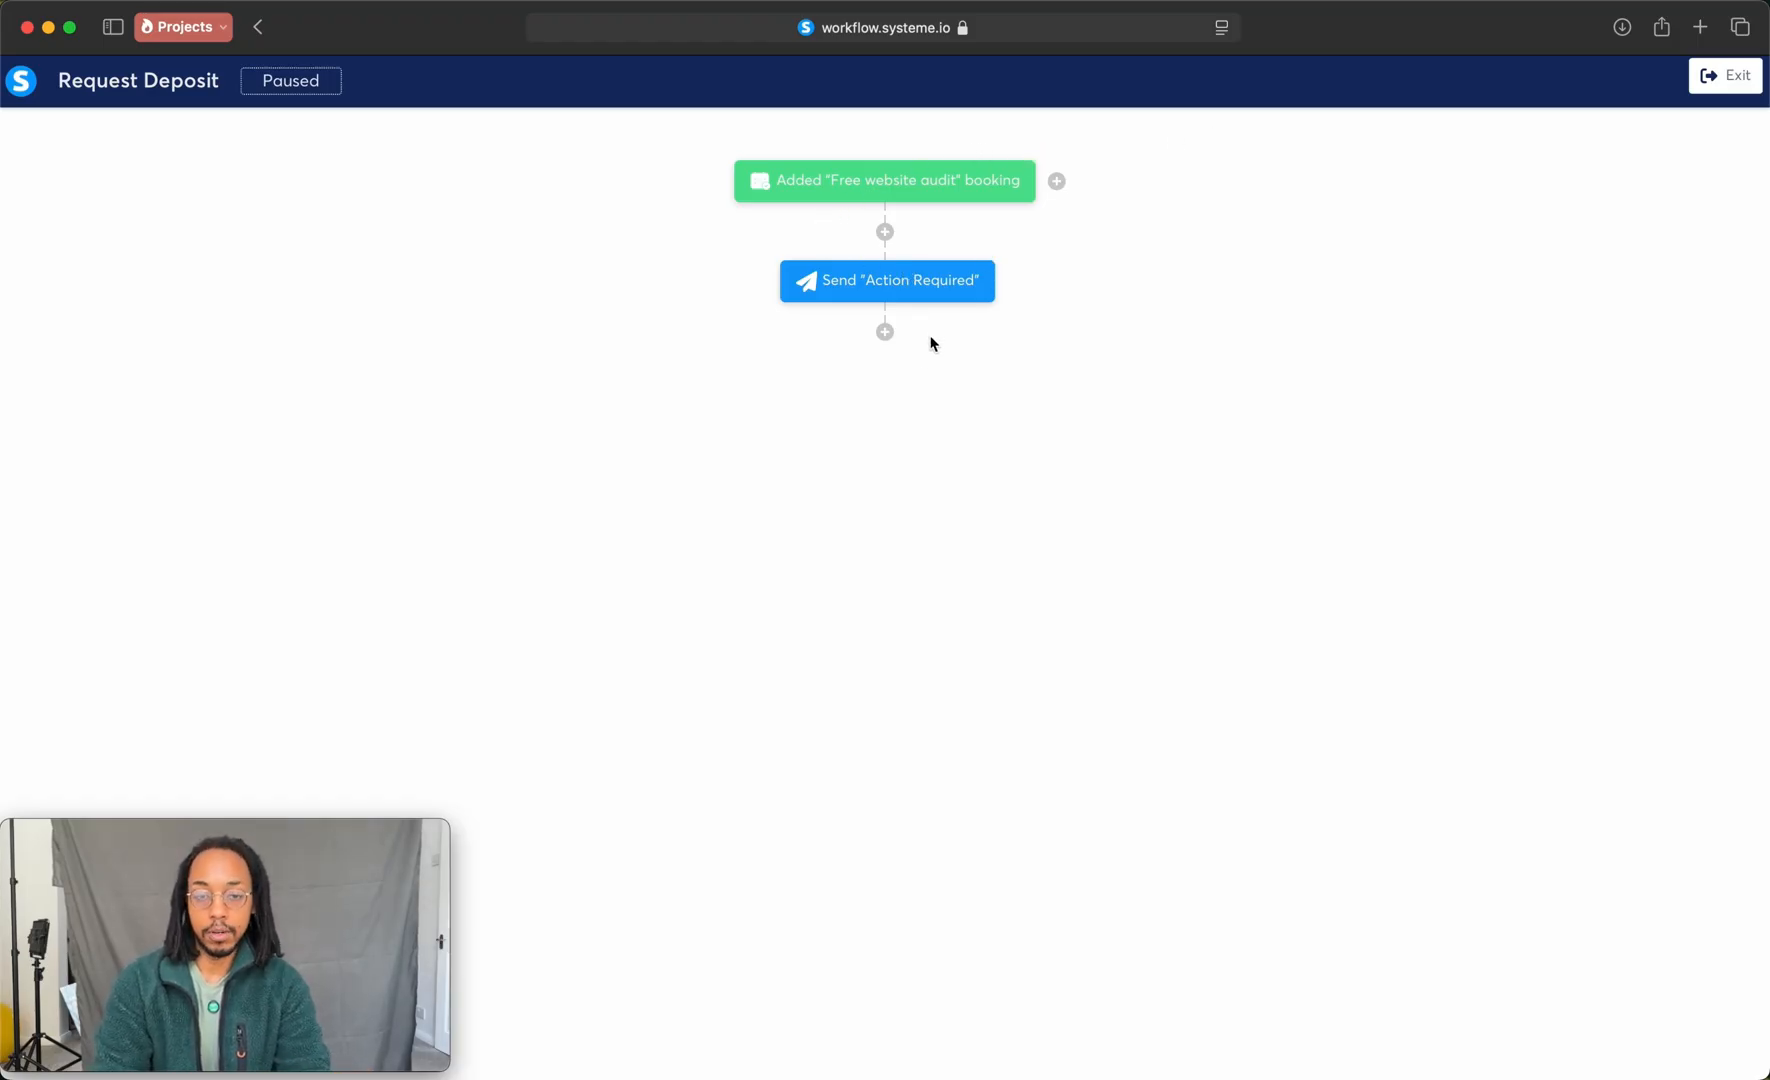
pyautogui.click(886, 334)
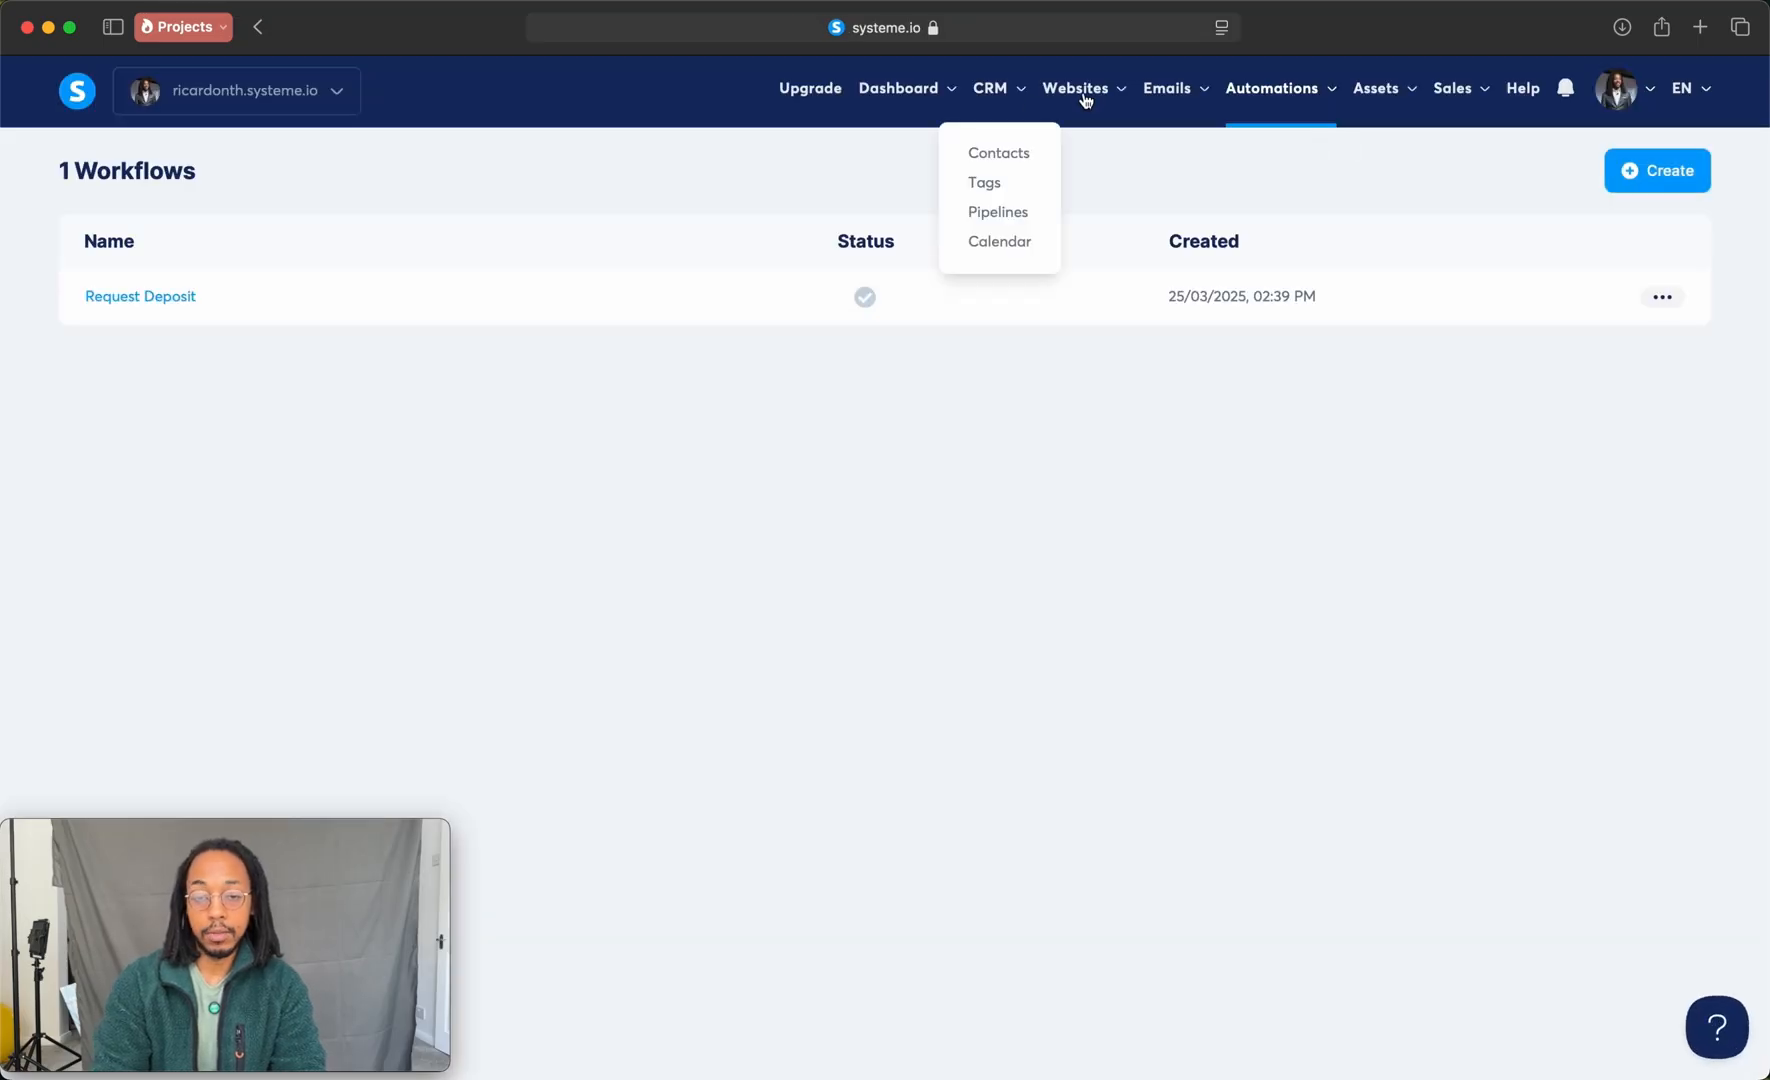
pyautogui.moveTo(1089, 96)
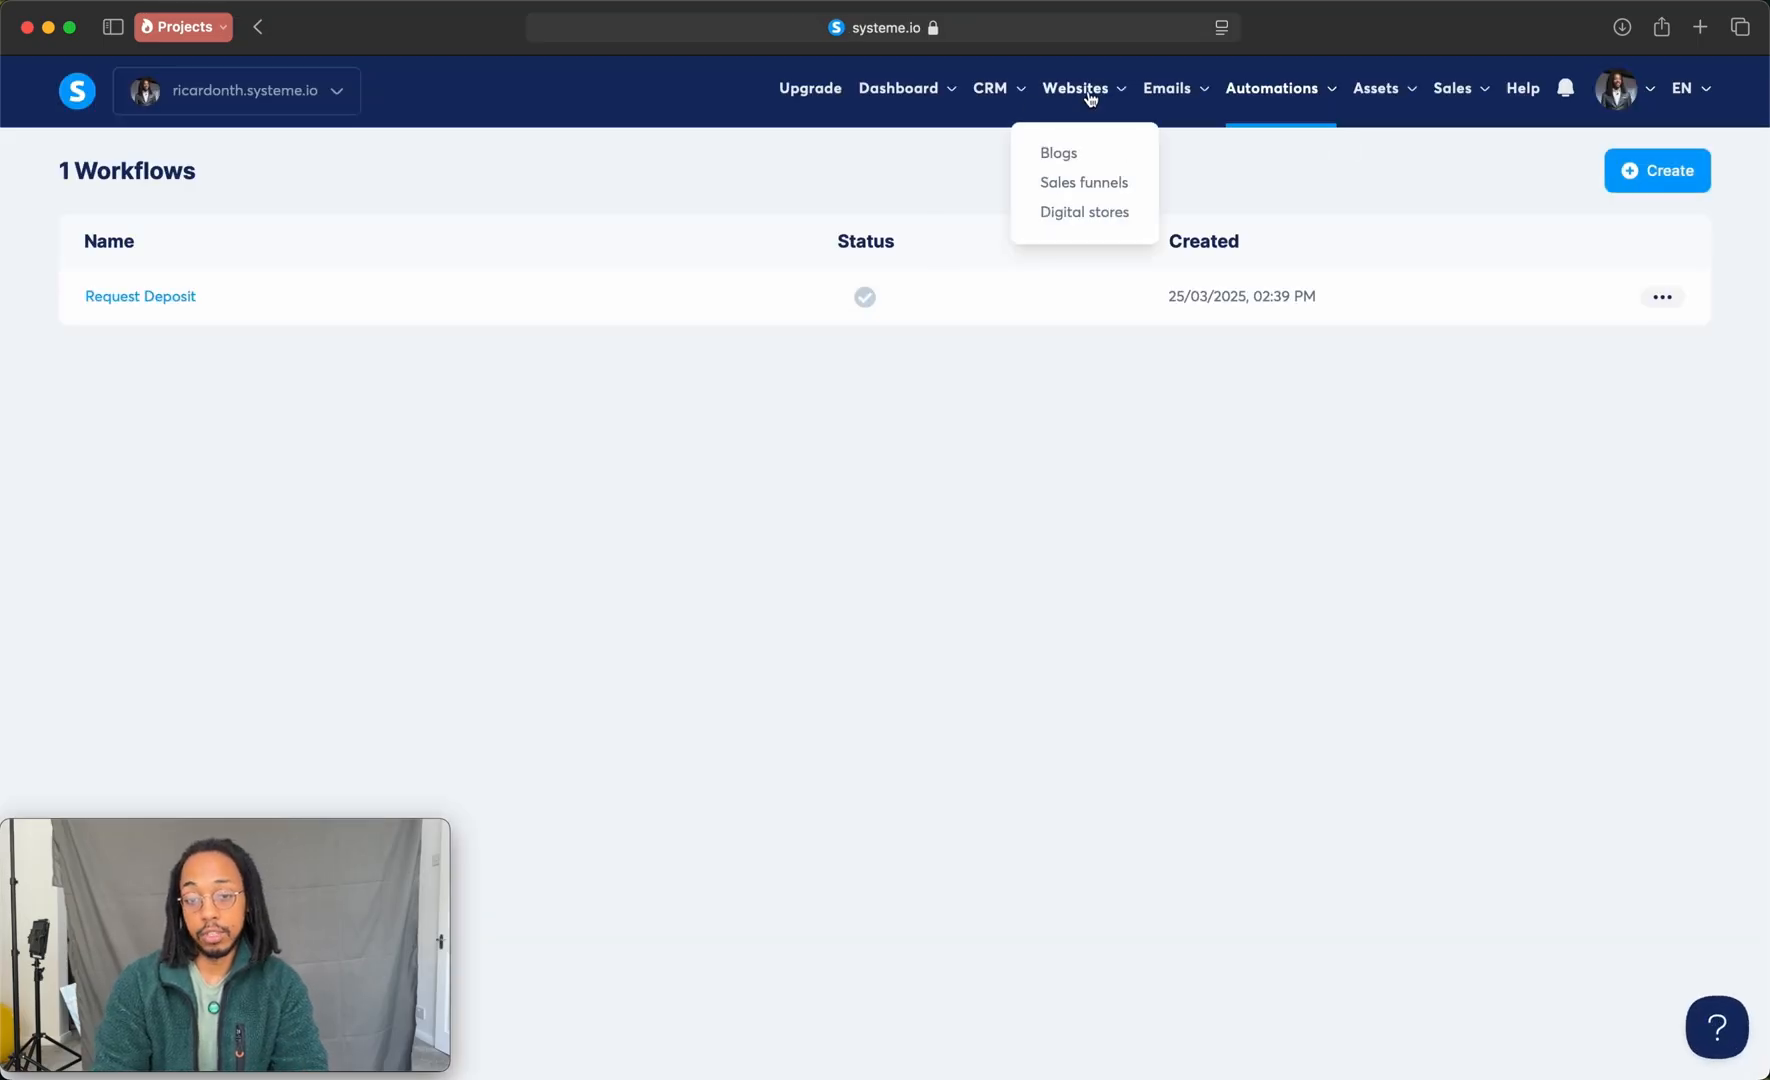
pyautogui.click(1084, 184)
pyautogui.click(95, 300)
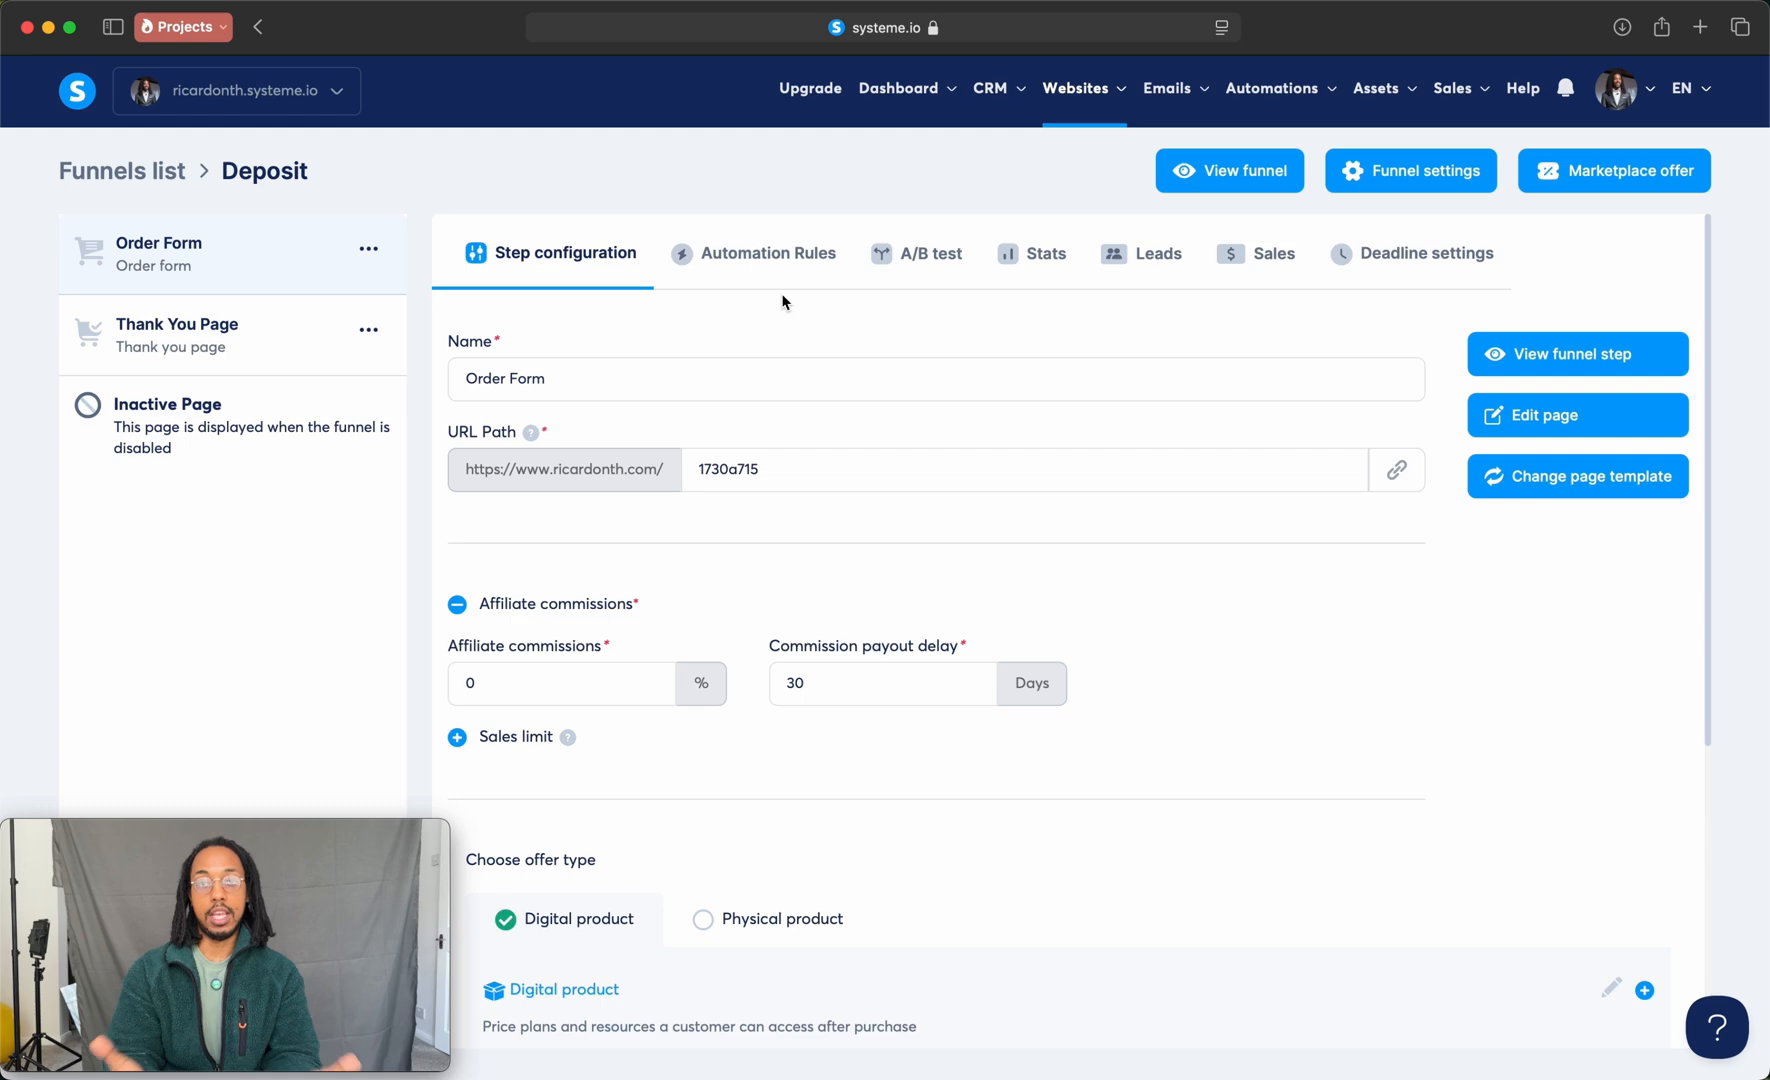
pyautogui.click(805, 262)
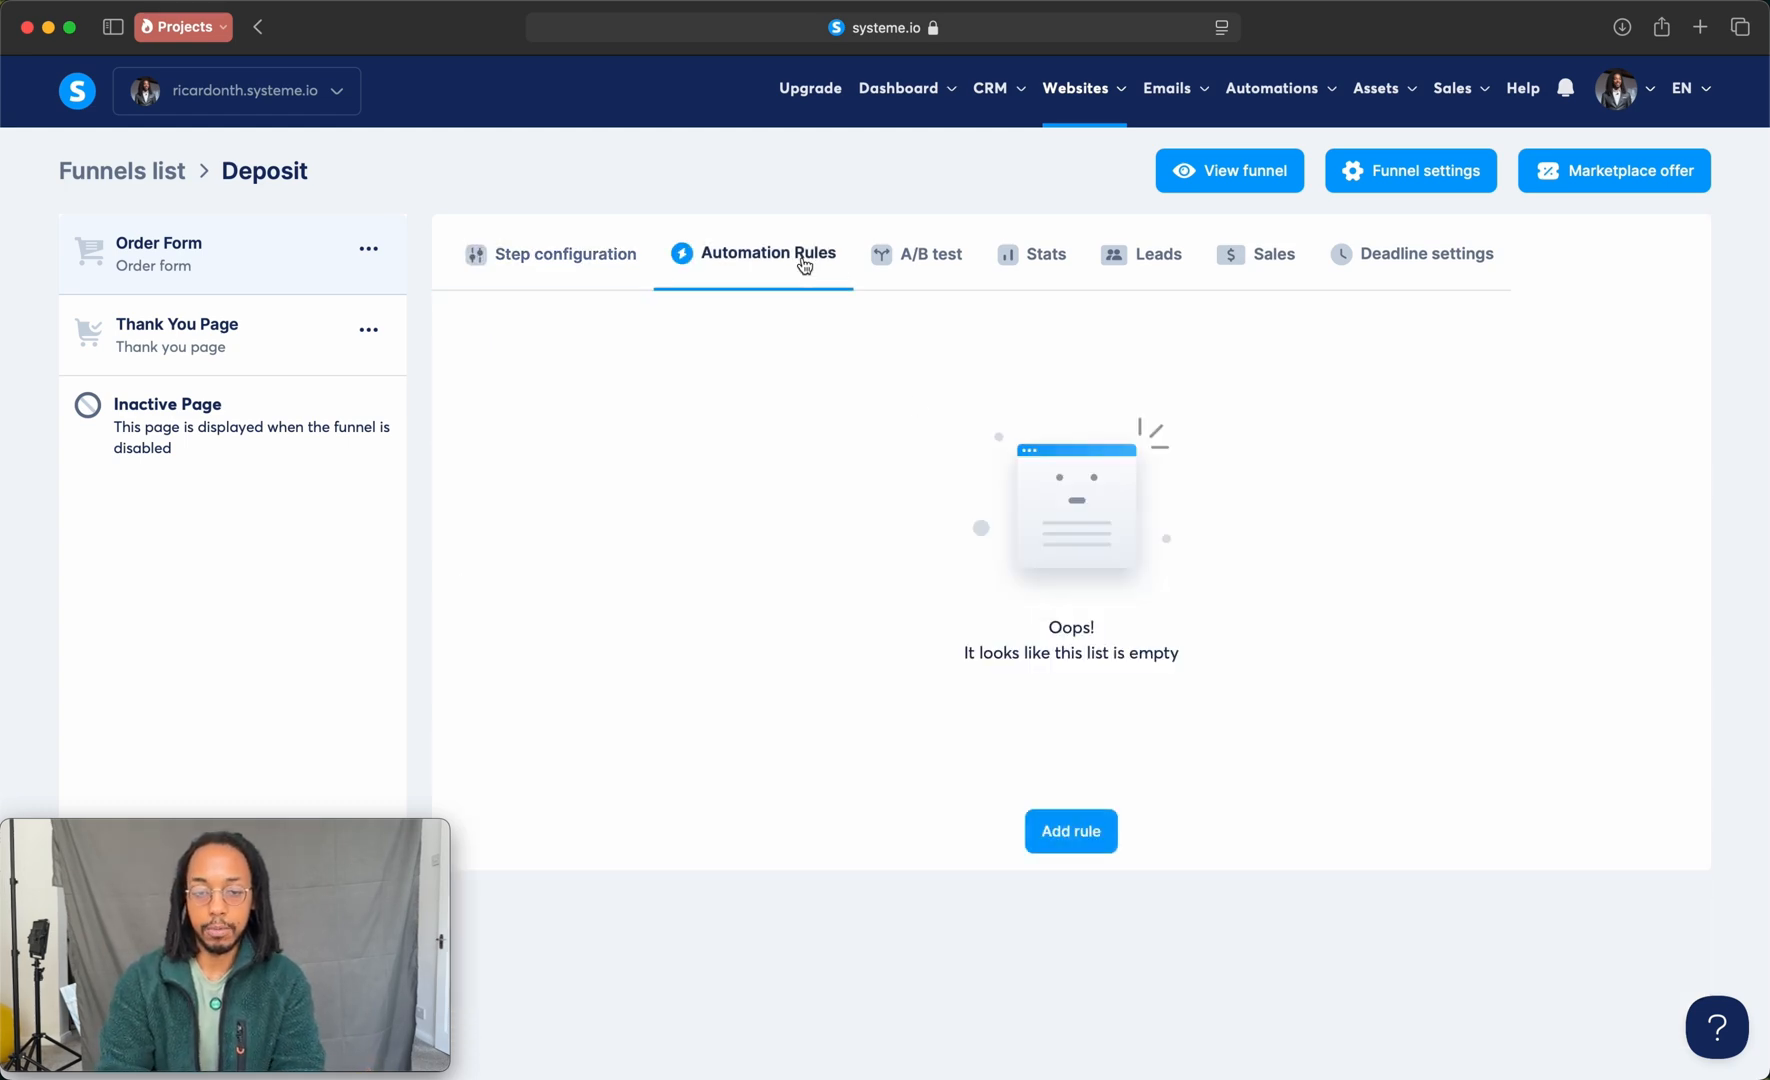
pyautogui.click(1076, 836)
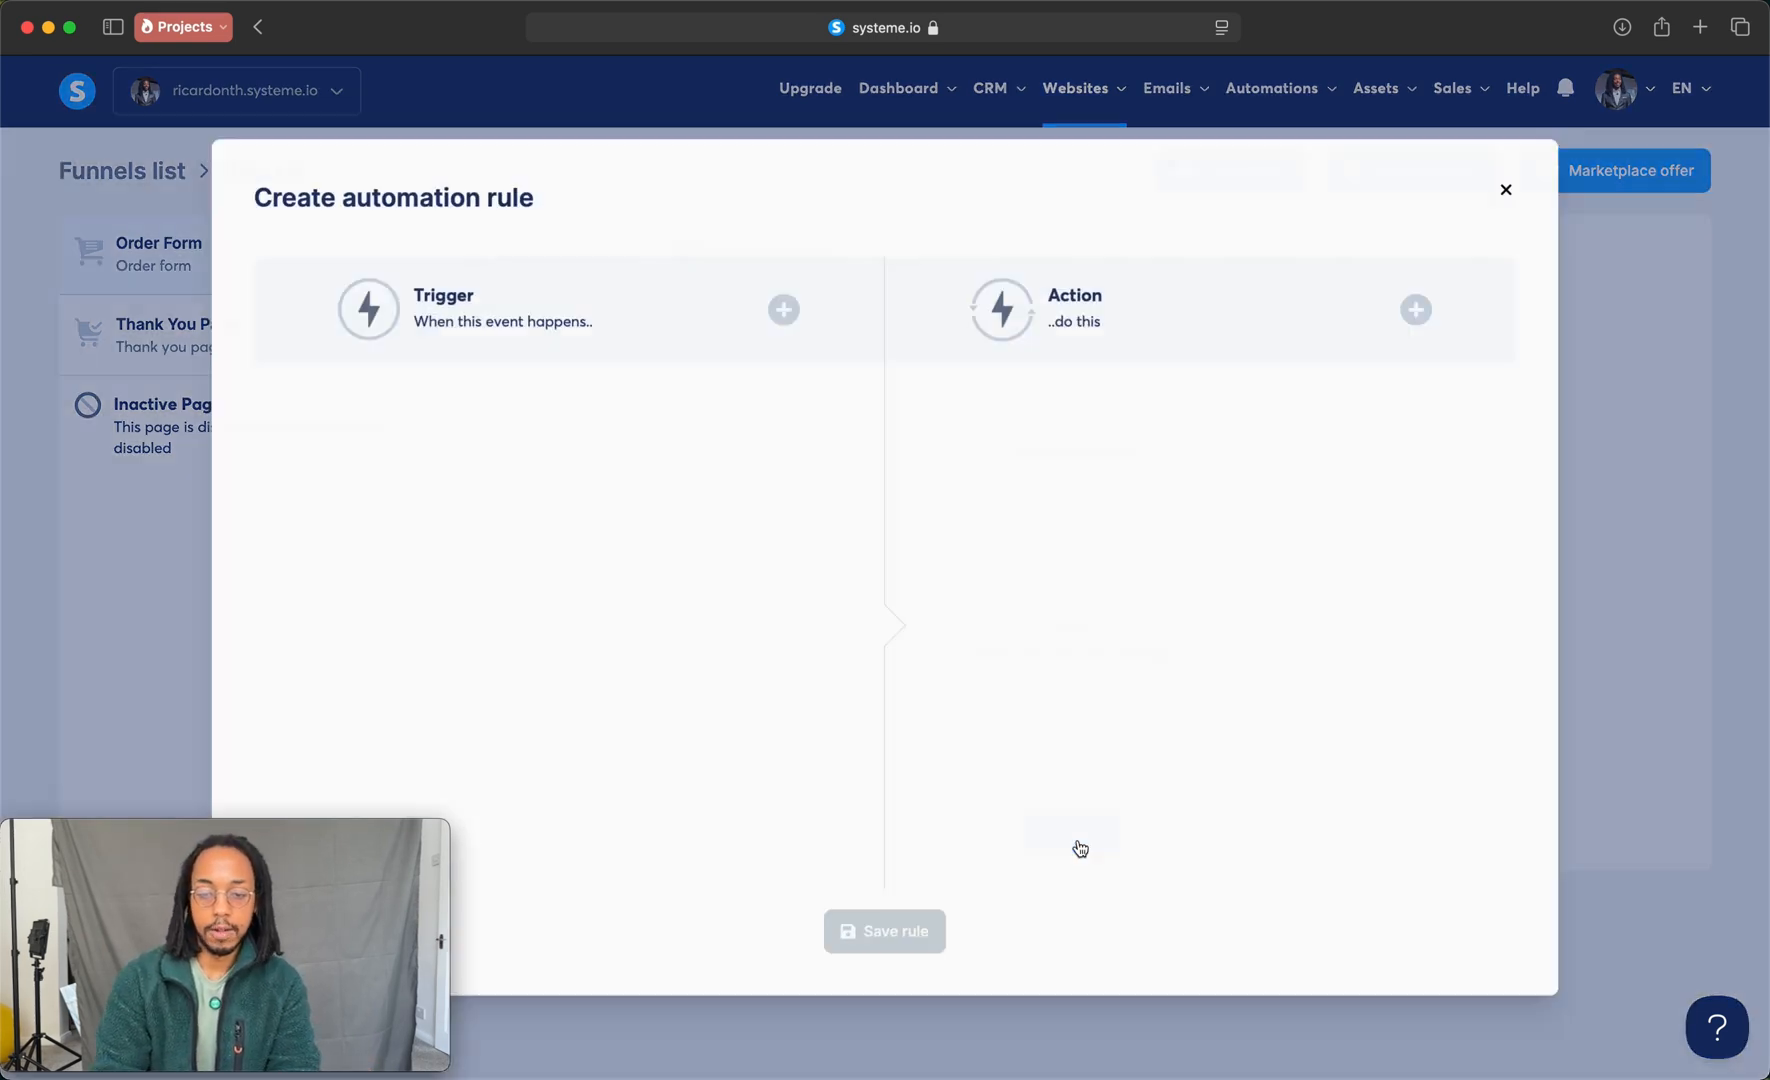
pyautogui.click(783, 309)
pyautogui.click(762, 465)
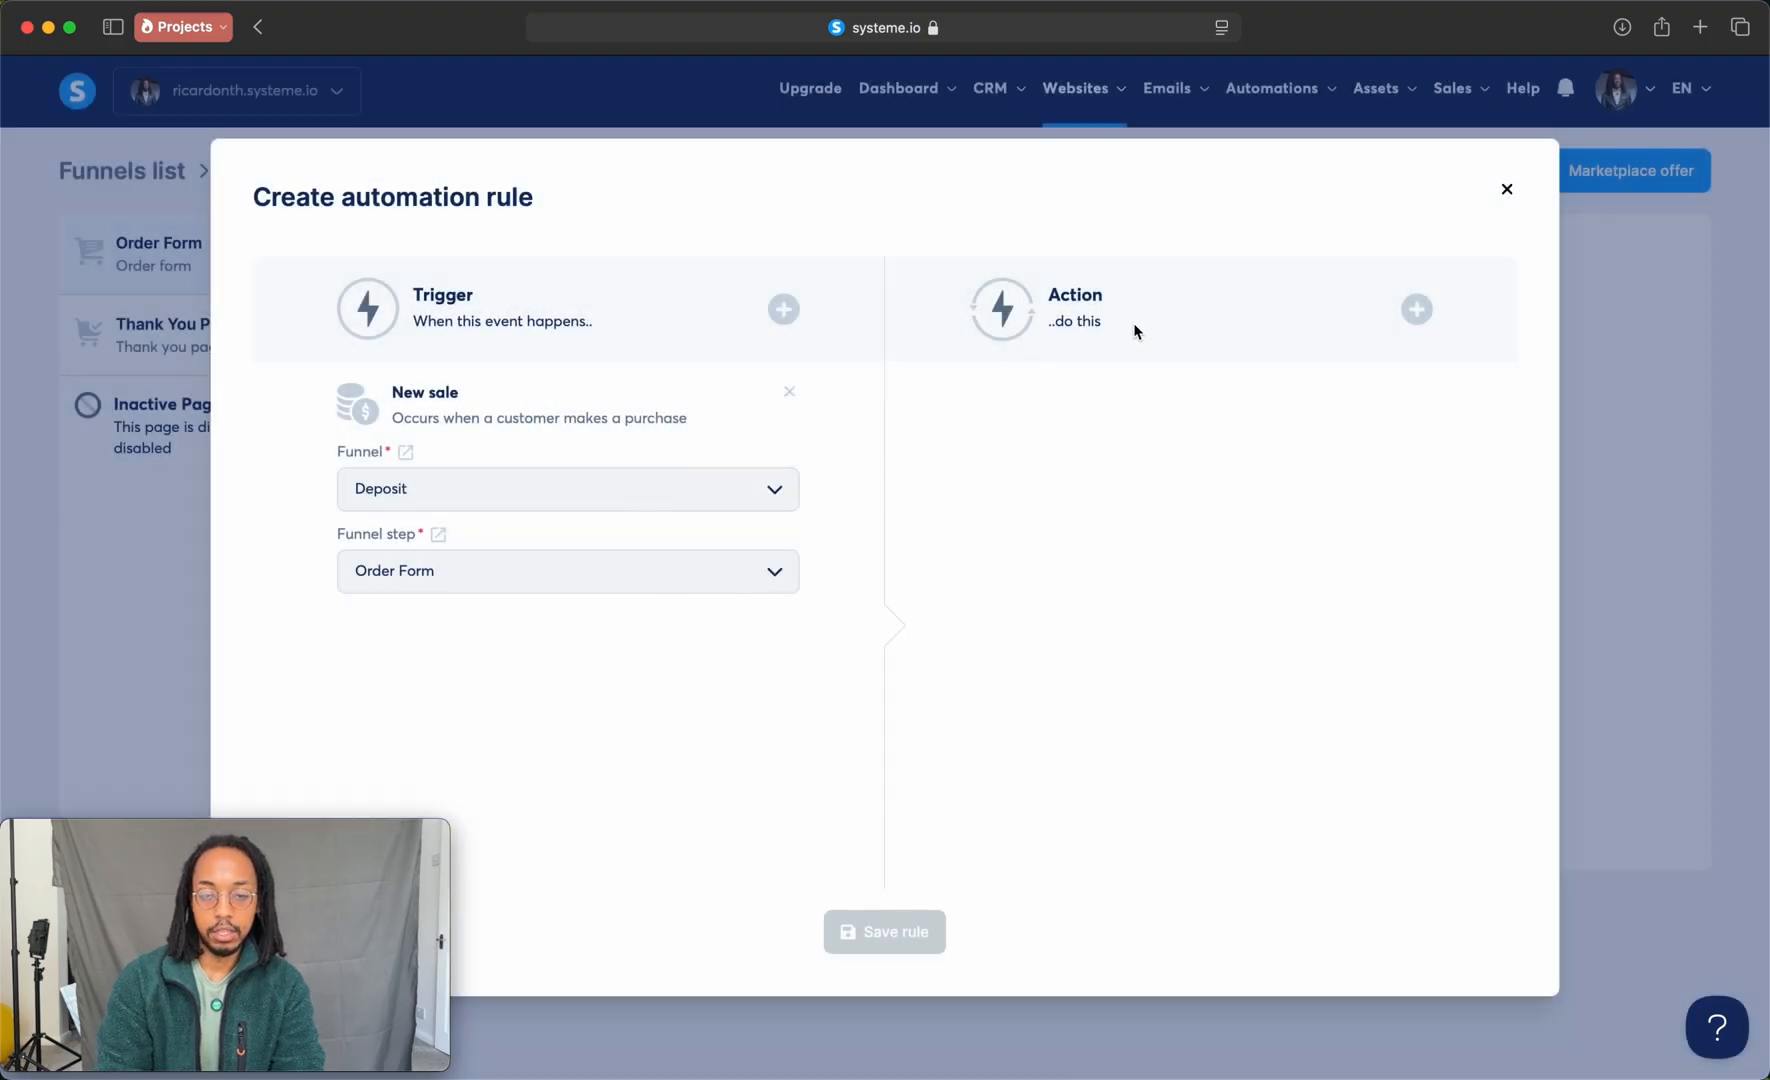
# Step: Give the rule an Add a tag action with a new tag named Deposit Paid, and save the rule
pyautogui.click(1409, 307)
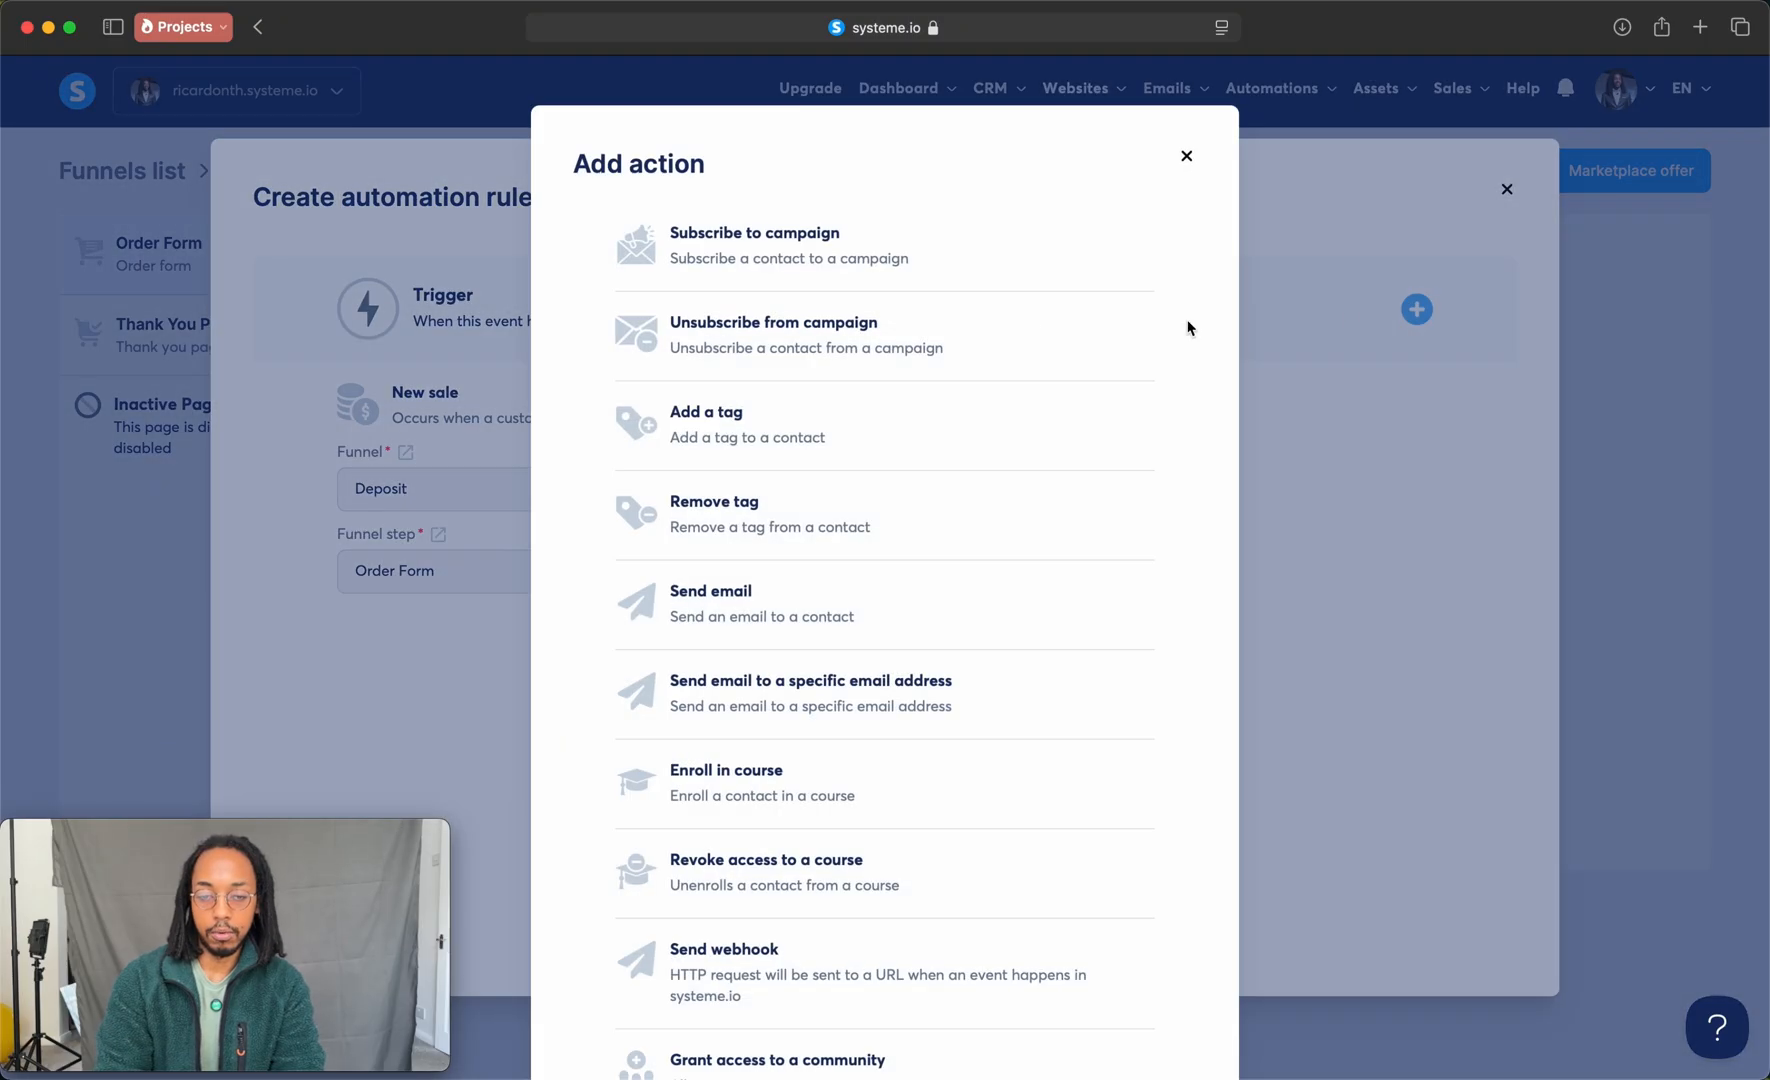
pyautogui.click(770, 414)
pyautogui.click(1039, 488)
pyautogui.write('Depo')
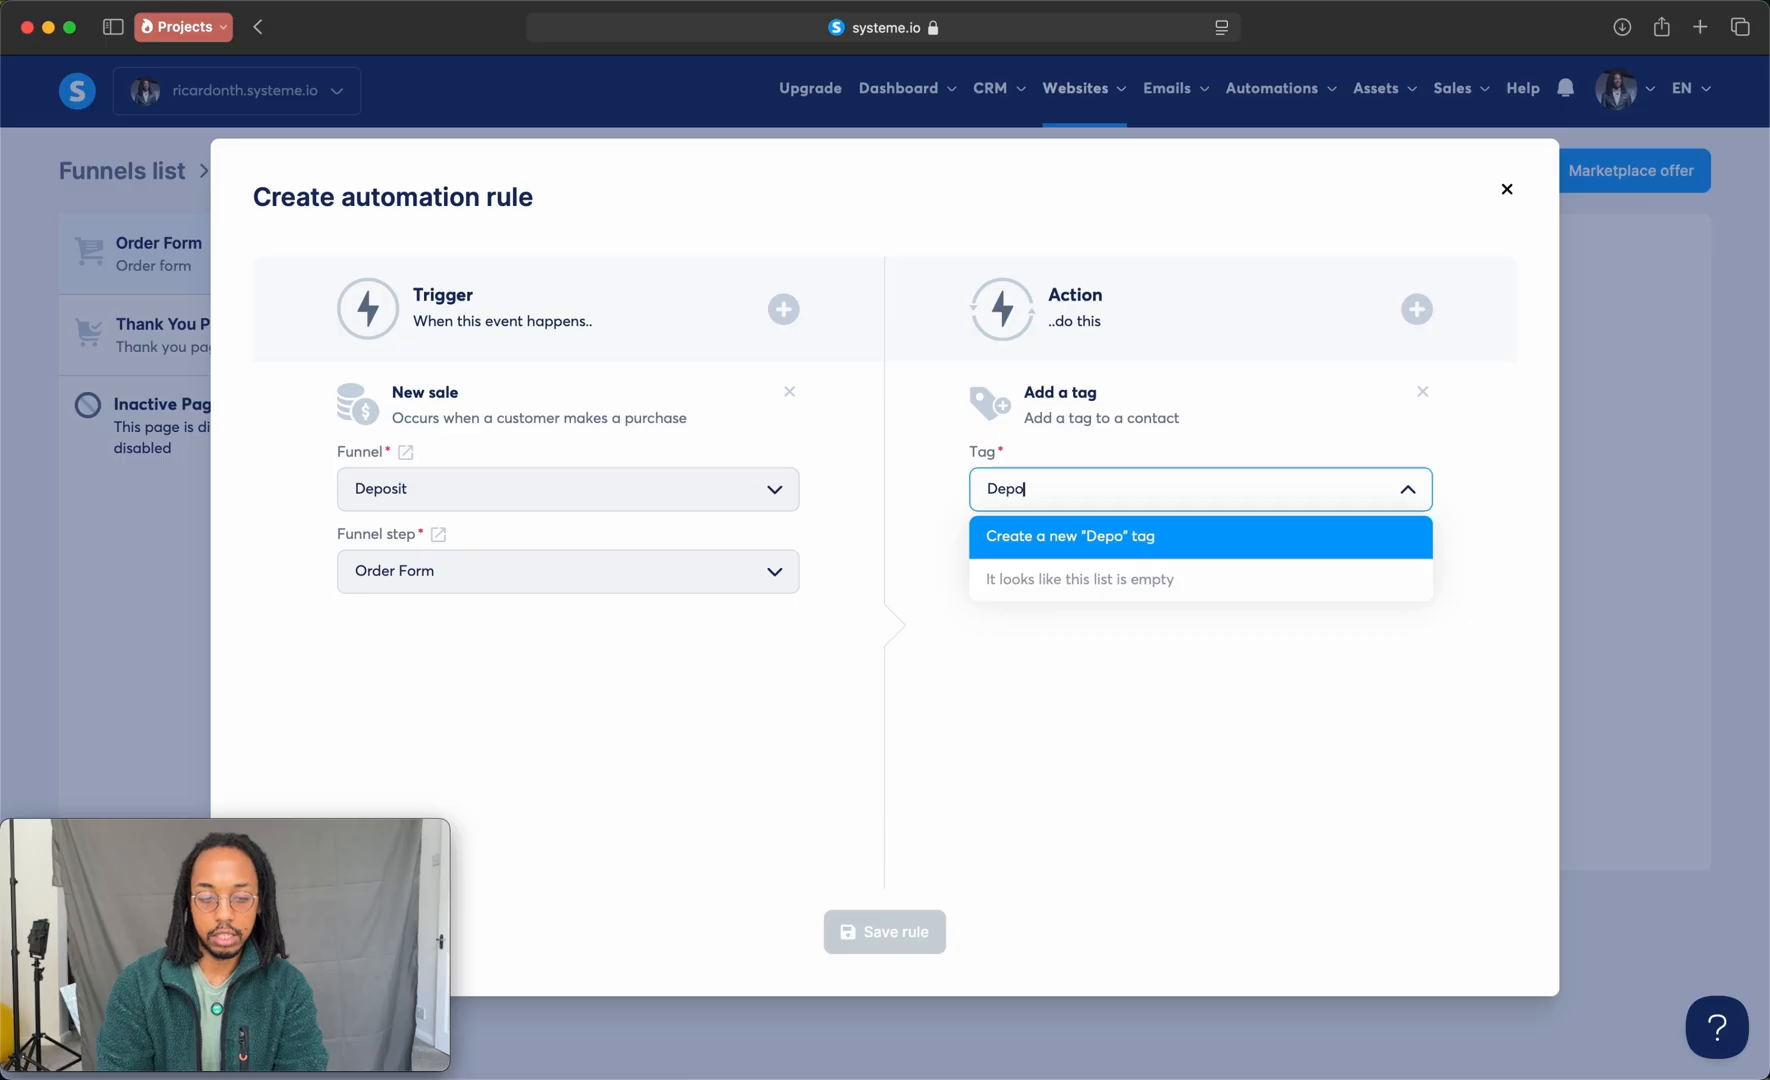
pyautogui.write('sit Paid')
pyautogui.press('Return')
pyautogui.click(884, 931)
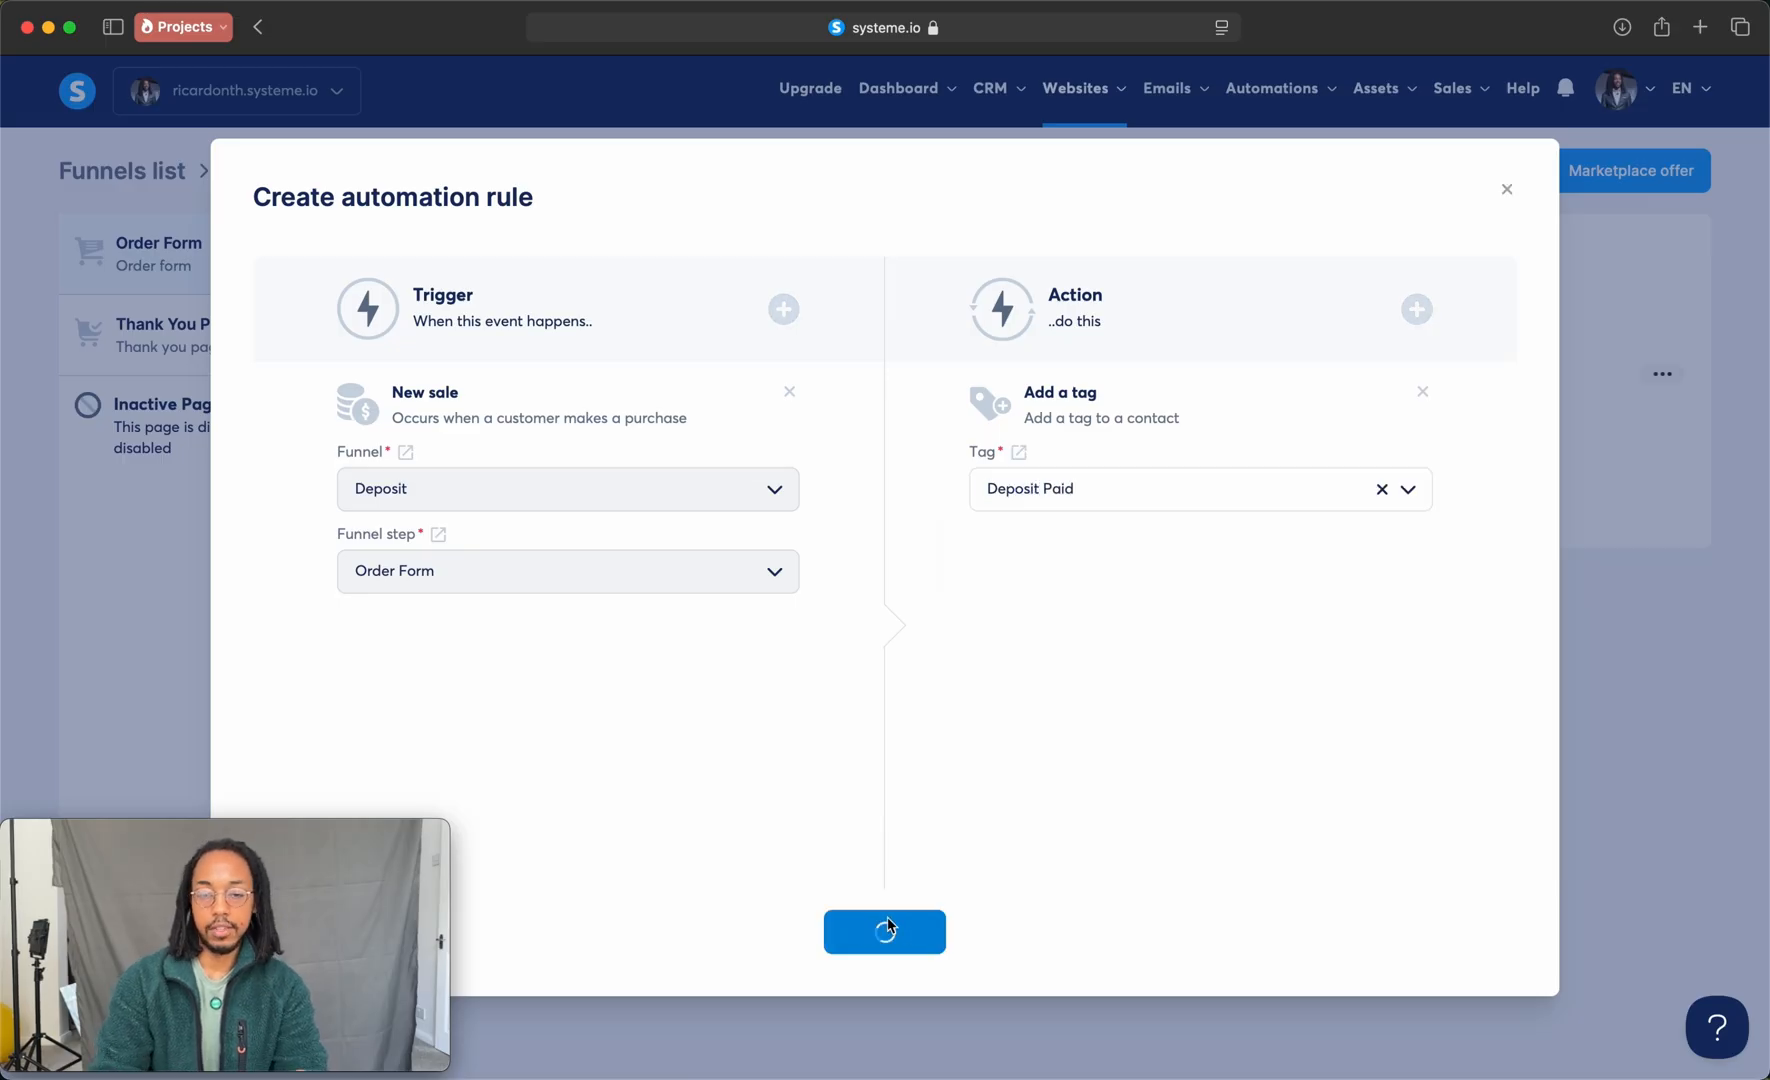
# Step: Open the Request Deposit workflow and add a decision after the Action Required email that checks for contacts tagged with Deposit Paid
pyautogui.moveTo(1245, 90)
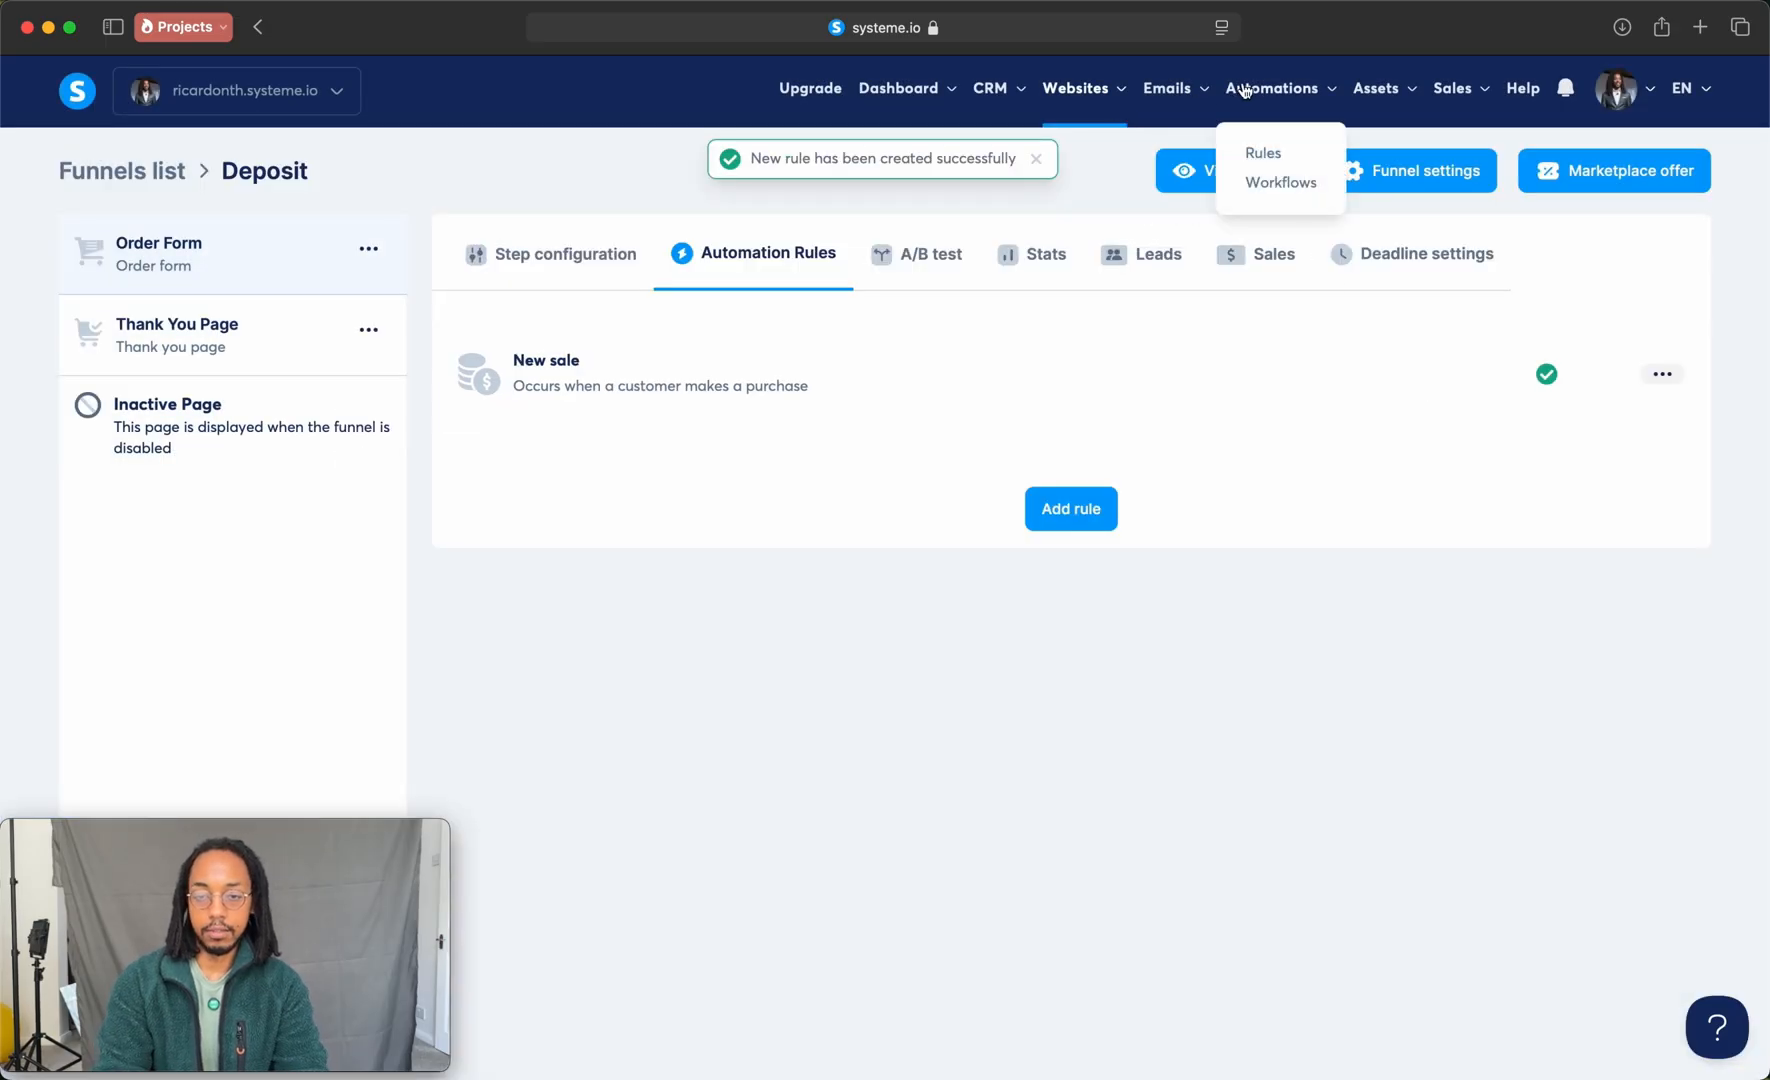
pyautogui.click(1269, 180)
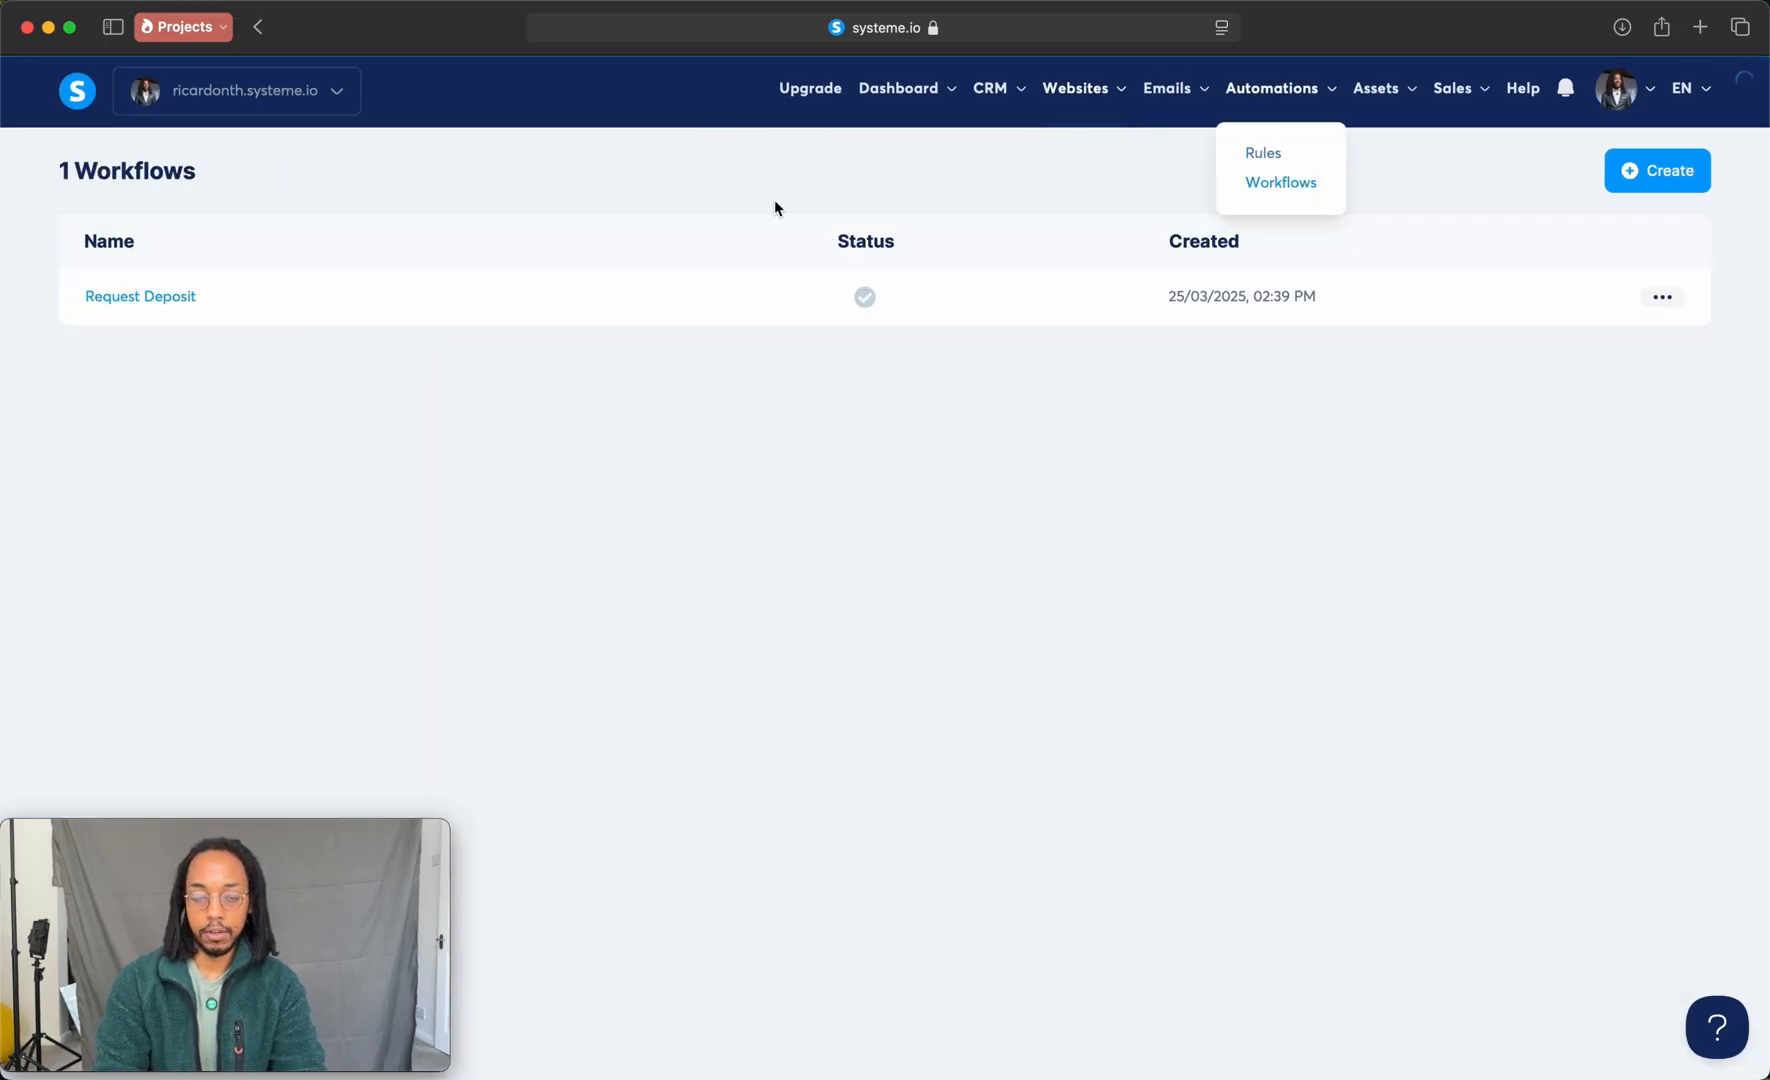
pyautogui.click(172, 296)
pyautogui.click(885, 332)
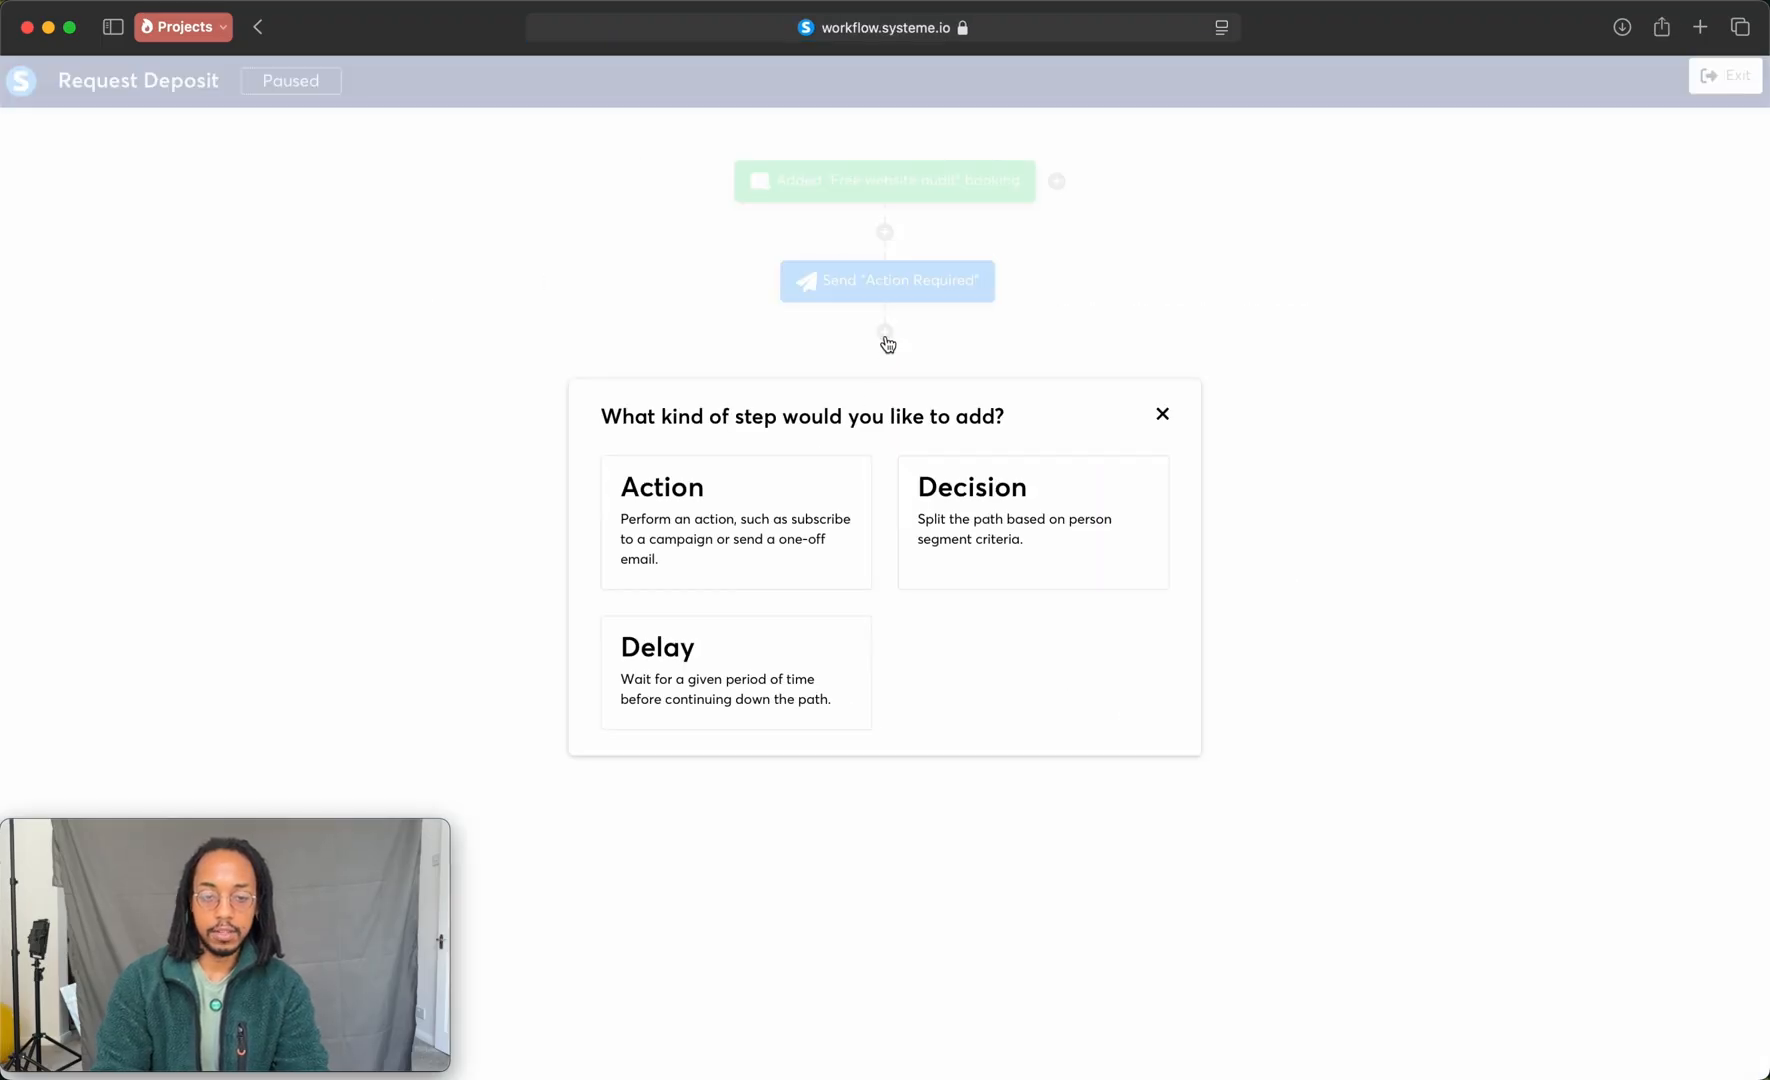
pyautogui.click(1033, 538)
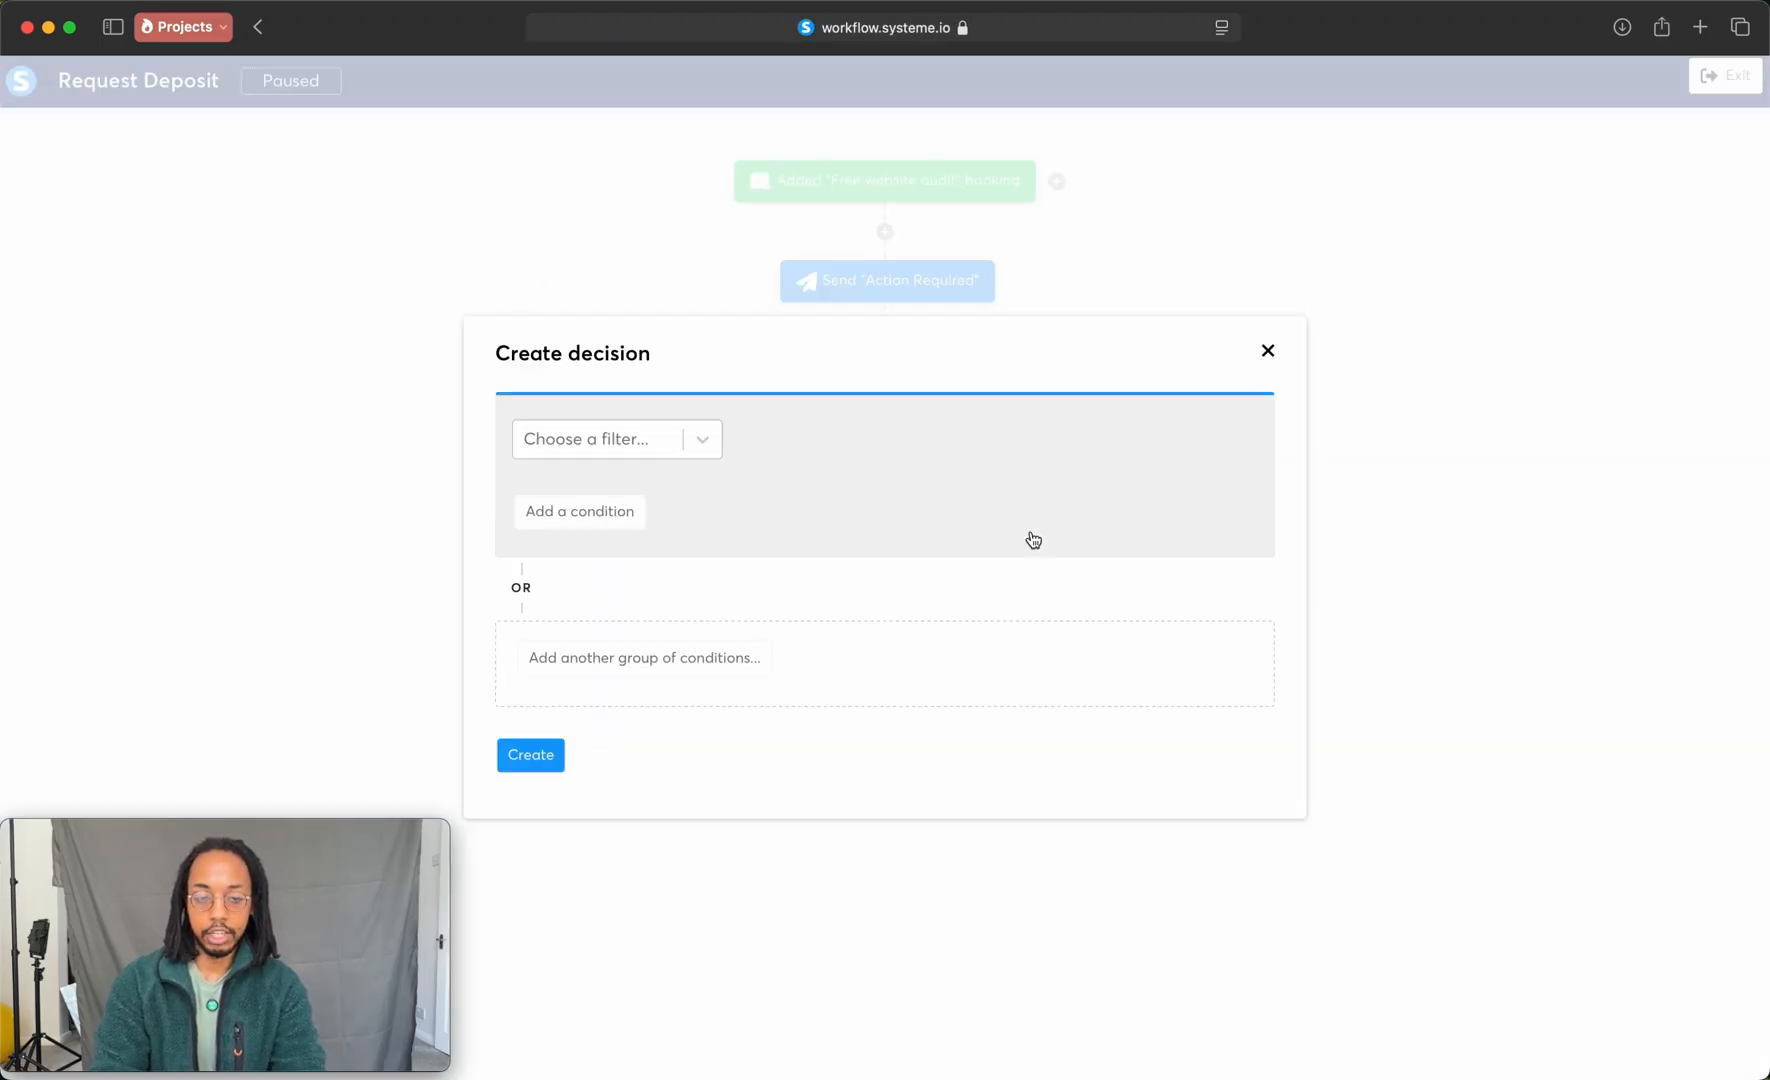
pyautogui.click(569, 438)
pyautogui.click(571, 523)
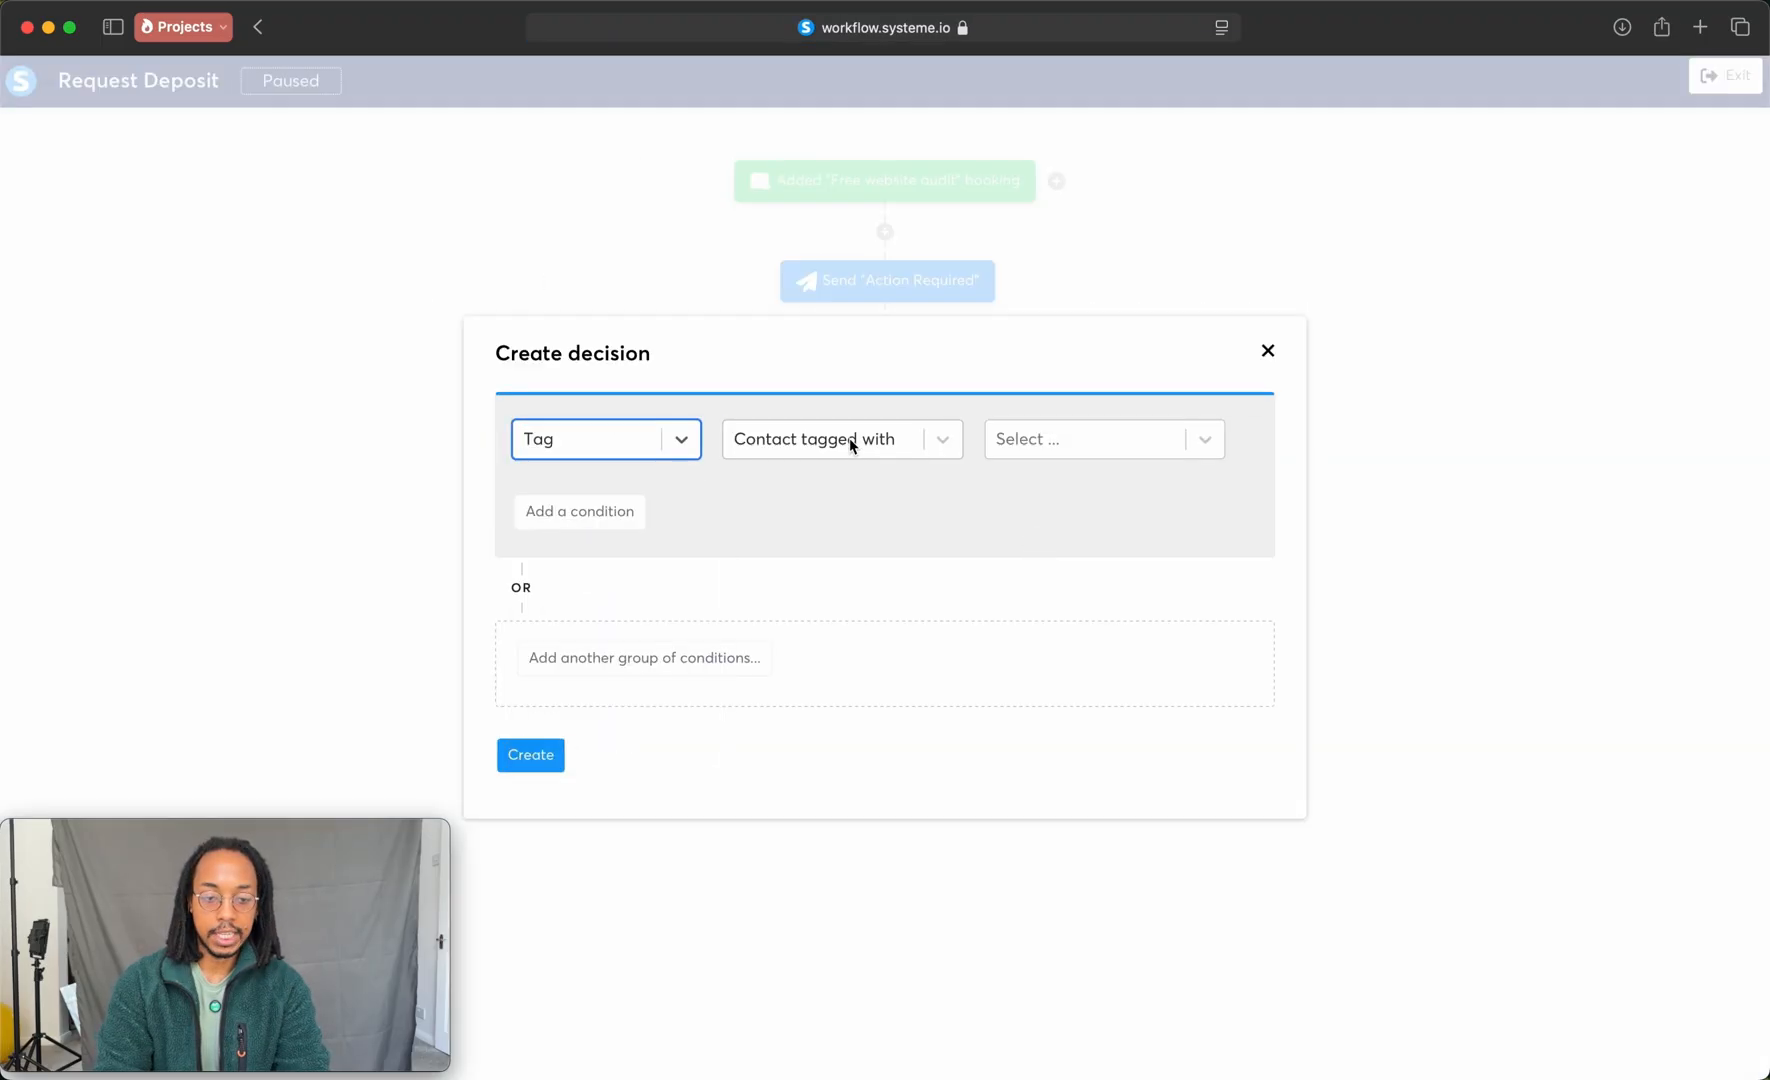
pyautogui.click(1025, 441)
pyautogui.click(1079, 494)
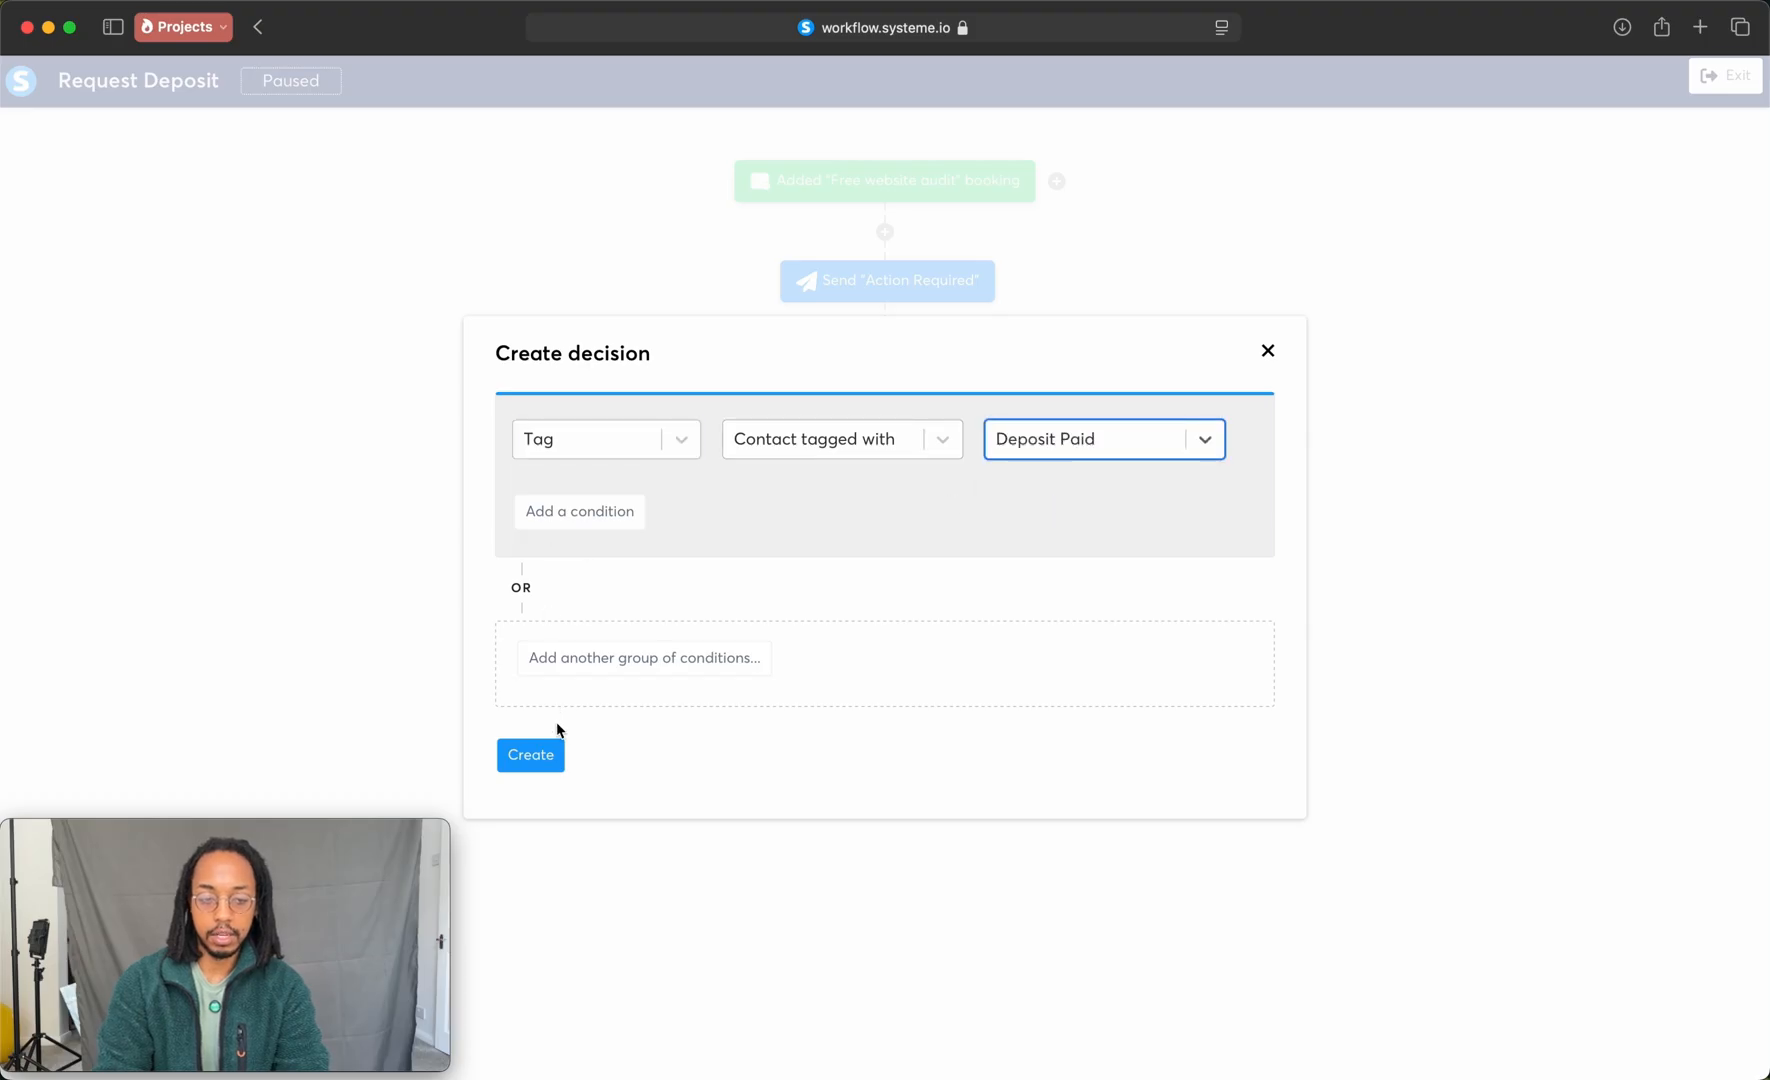
pyautogui.click(531, 754)
# Step: Start a Send an email action on the Yes branch of the Deposit Paid decision
pyautogui.click(645, 506)
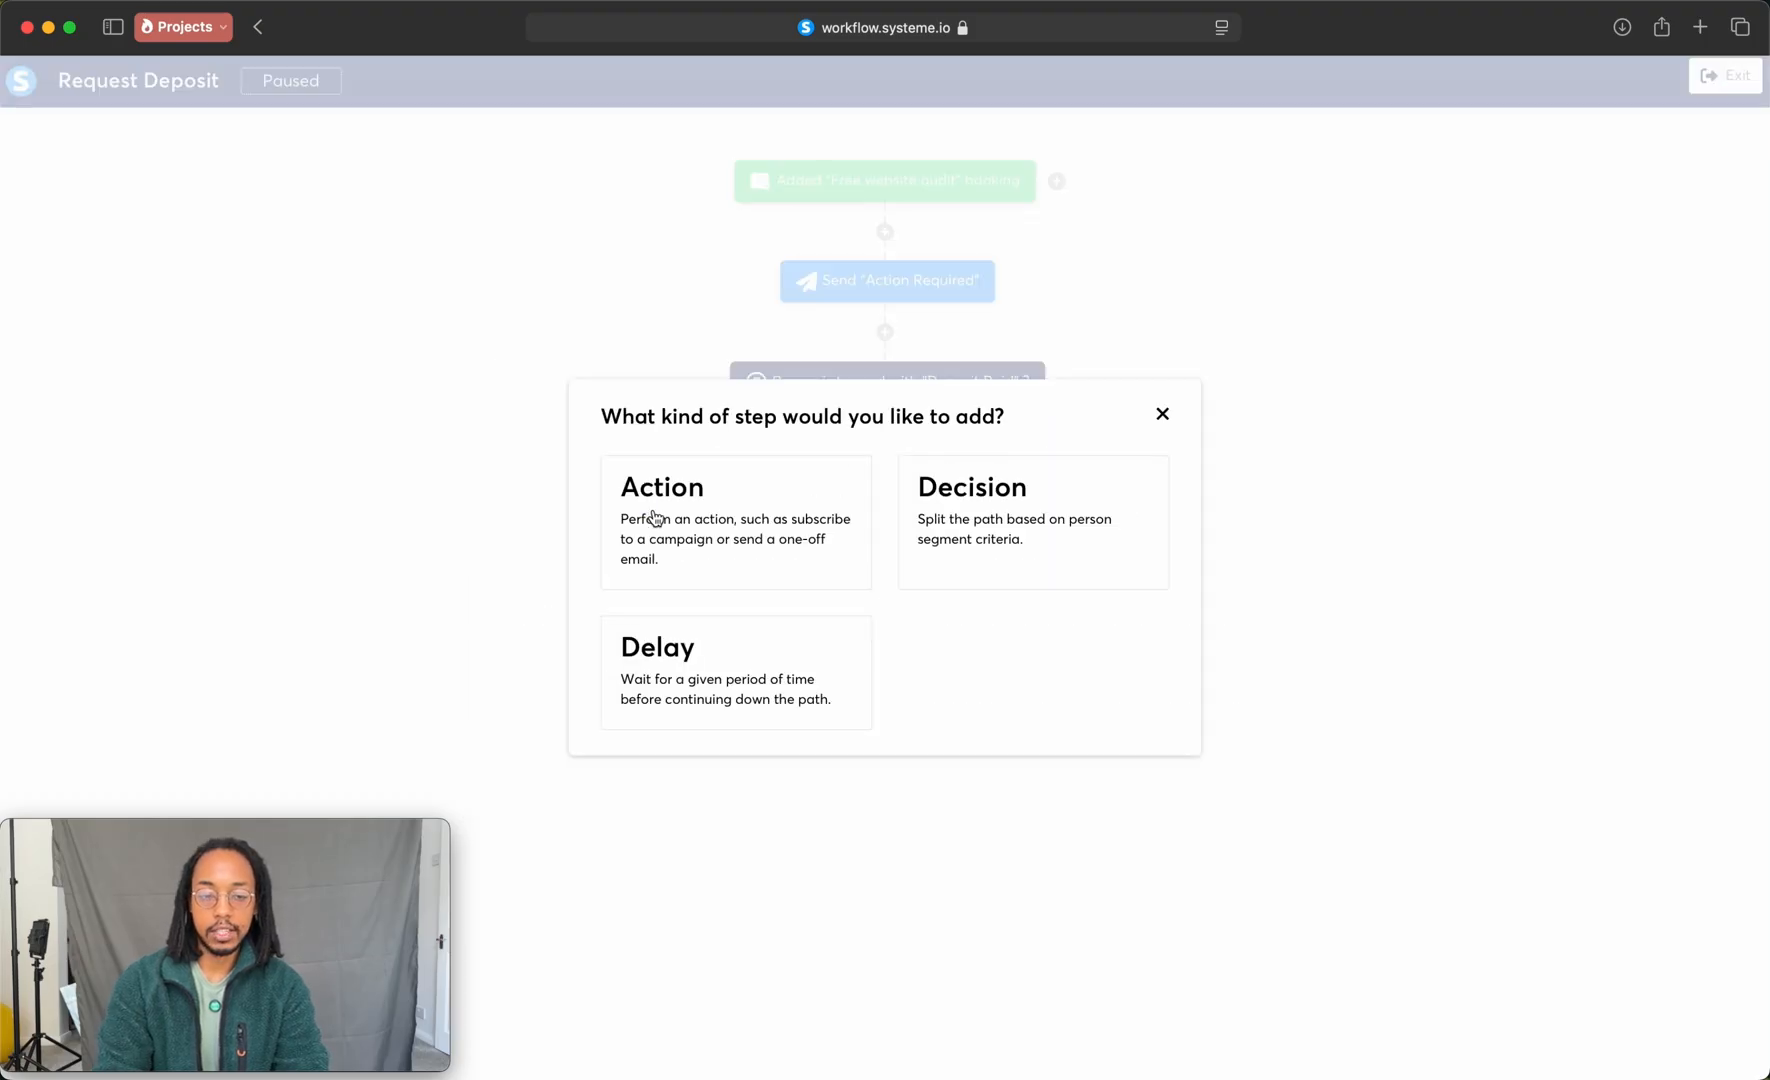
pyautogui.click(711, 523)
pyautogui.click(860, 520)
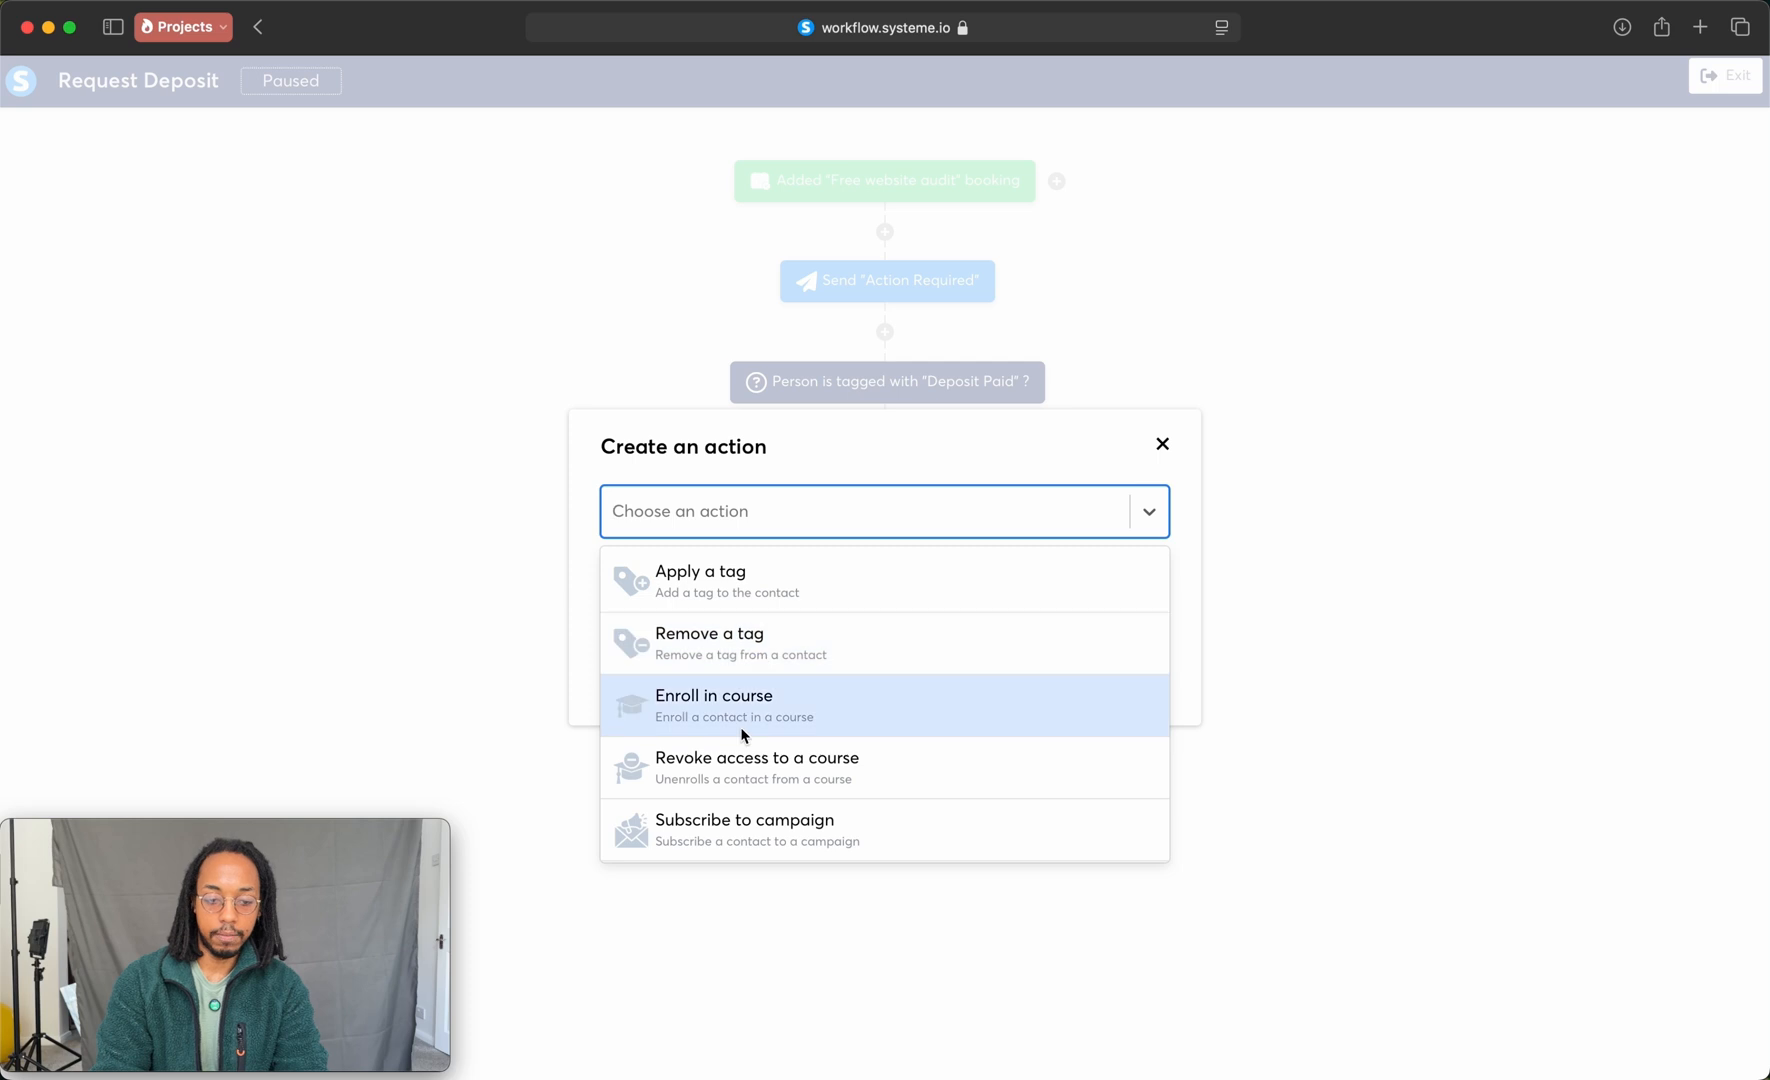
pyautogui.scroll(-3, 739, 739)
pyautogui.scroll(-1, 741, 760)
pyautogui.click(730, 795)
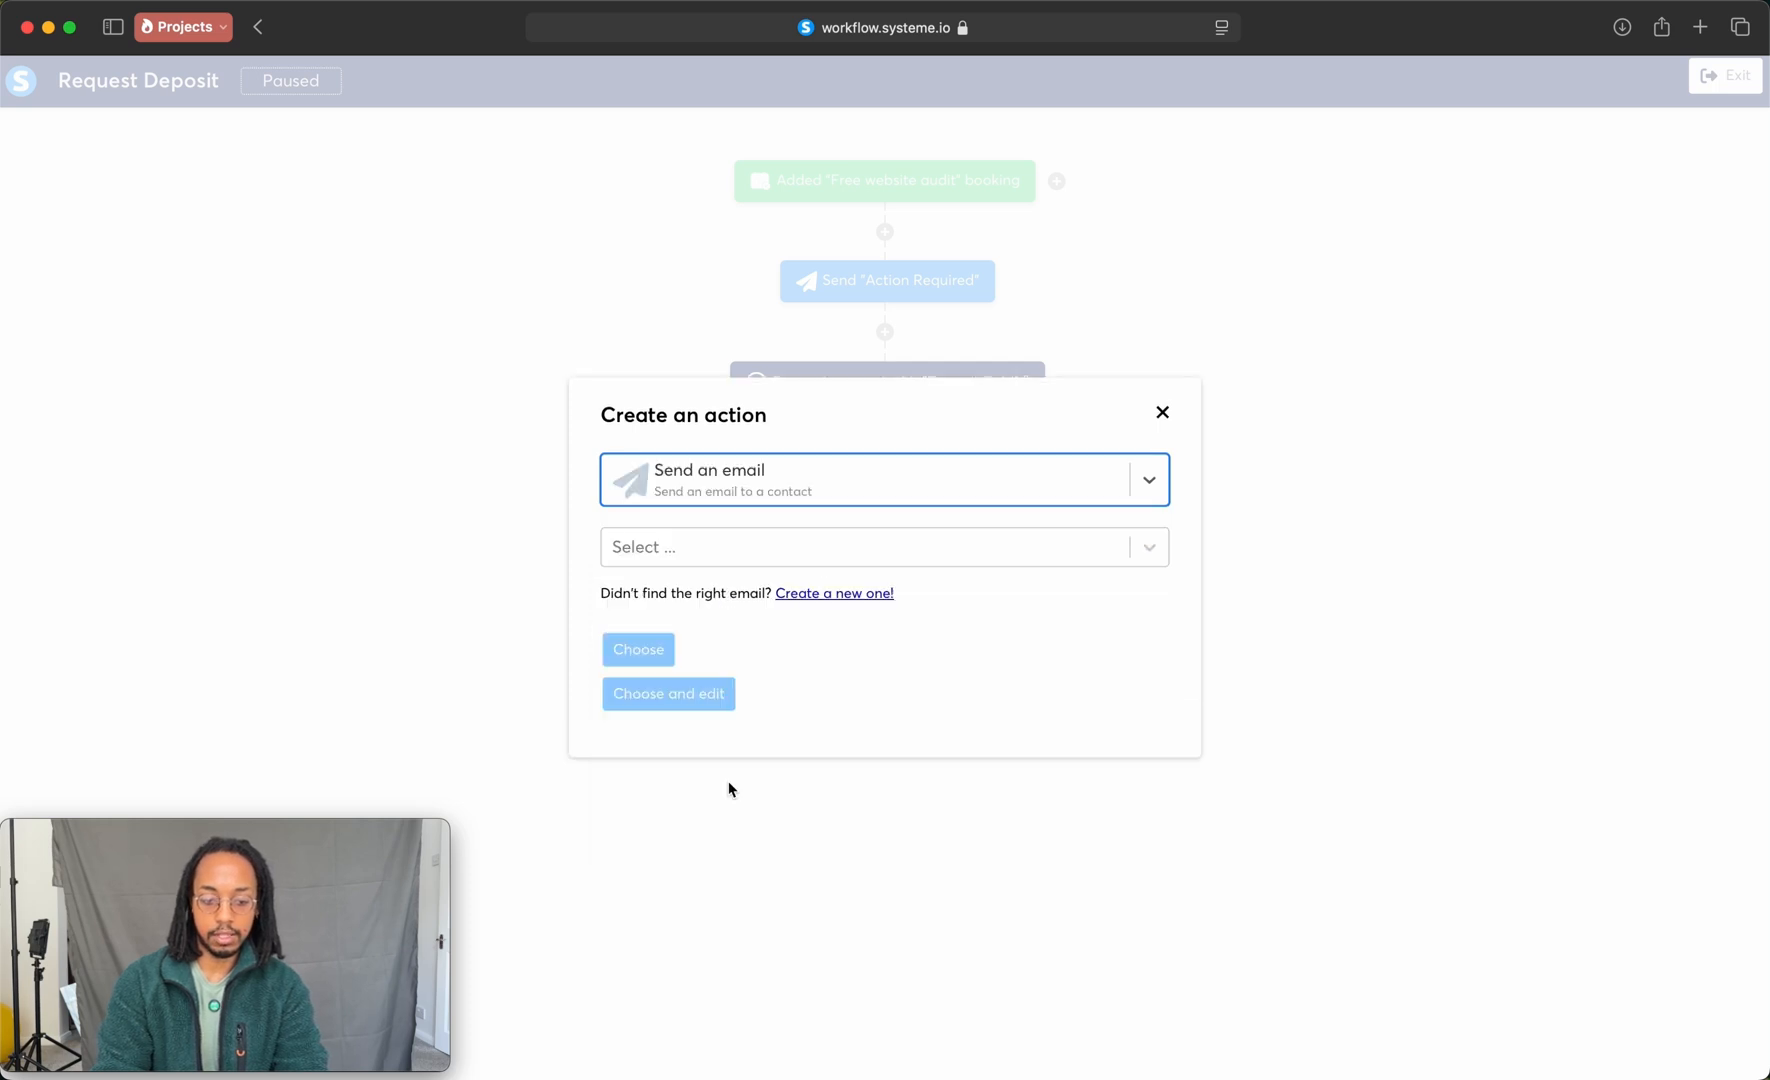
# Step: Create a new email for this action with the subject Appointment Confirmed and a body beginning "Congrats your appointment", and return to the workflow
pyautogui.click(795, 593)
pyautogui.click(723, 512)
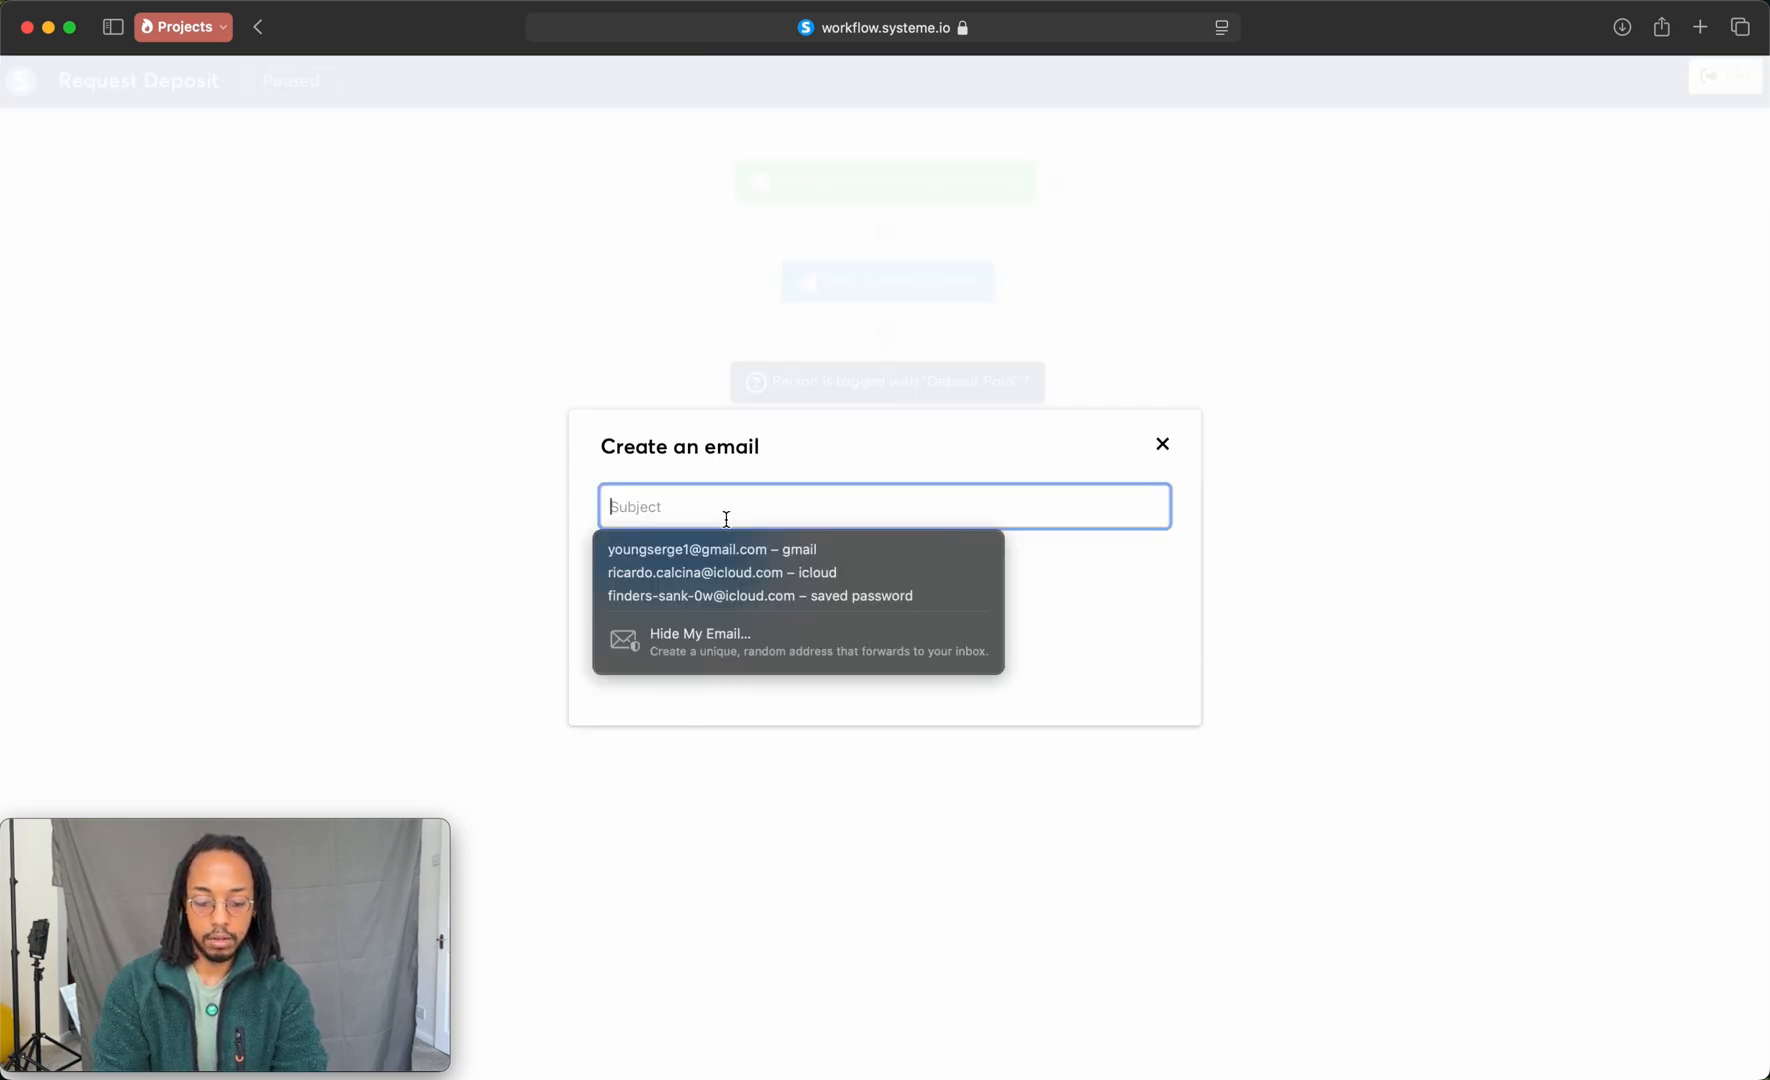
pyautogui.write('Appointment Confirmed')
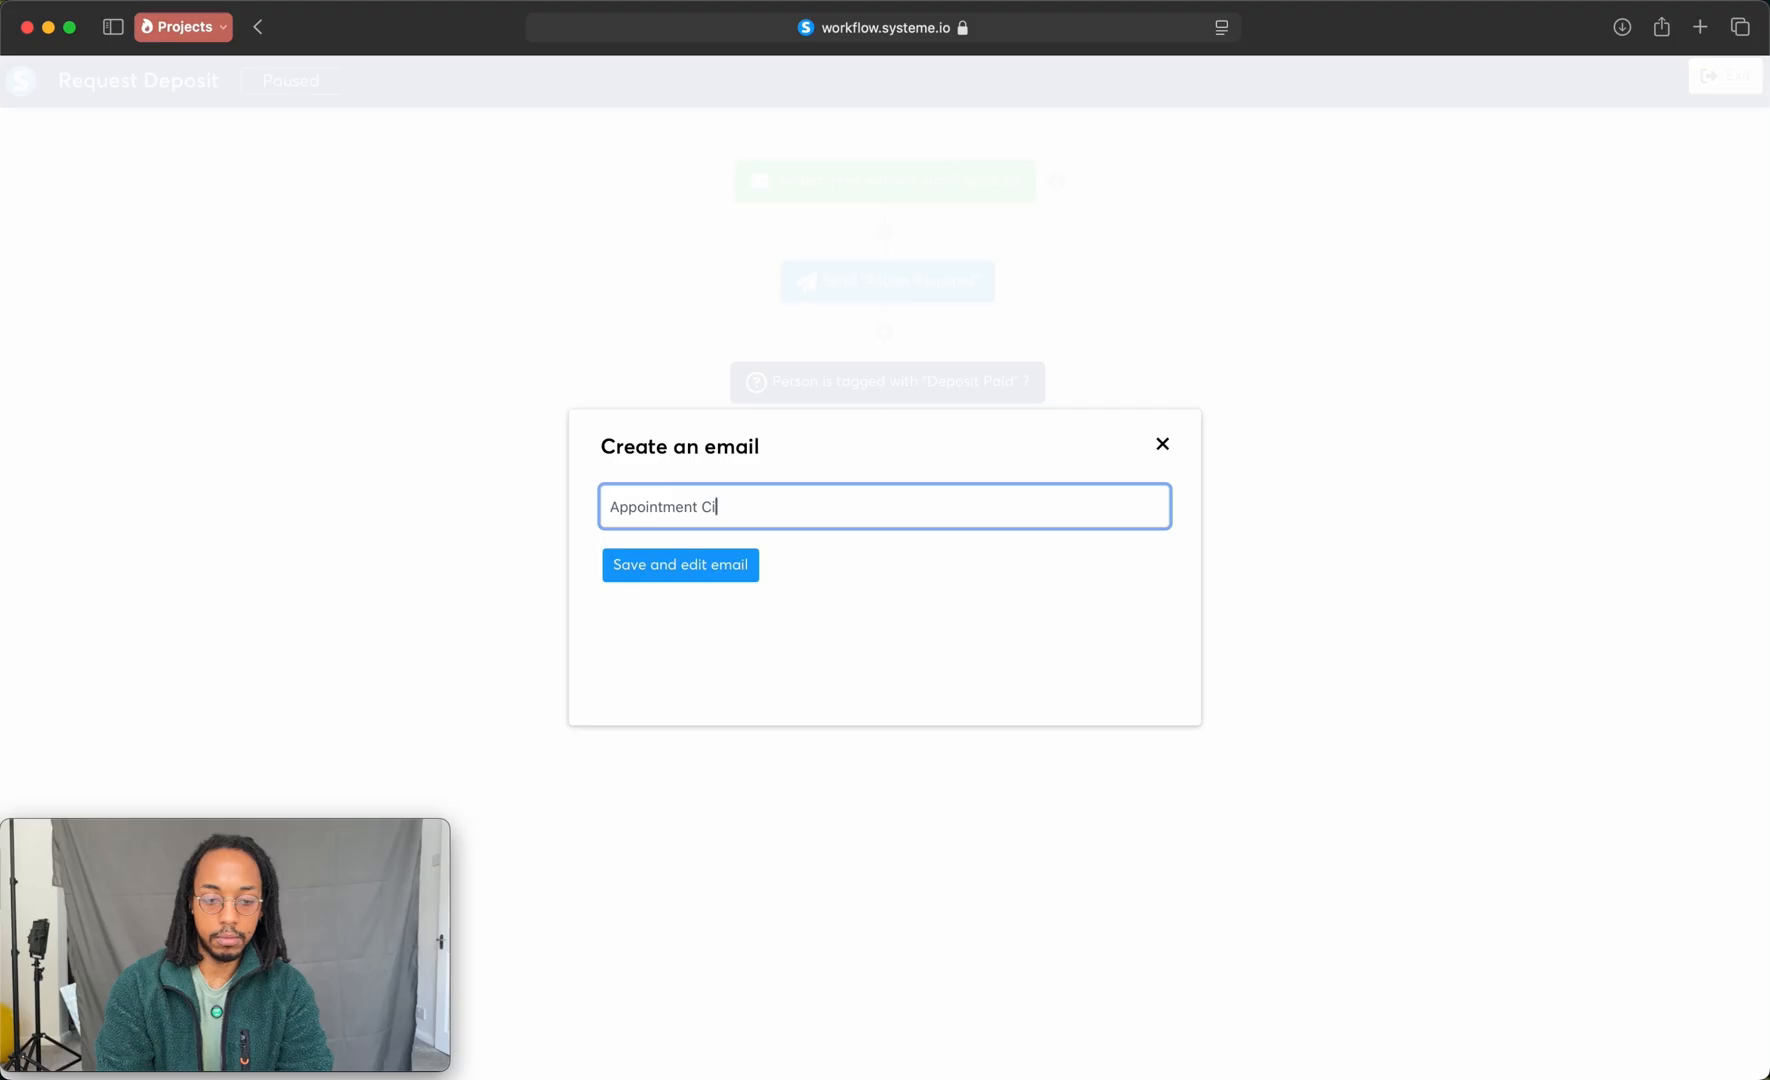
pyautogui.press('Return')
pyautogui.write('Congrats your appo')
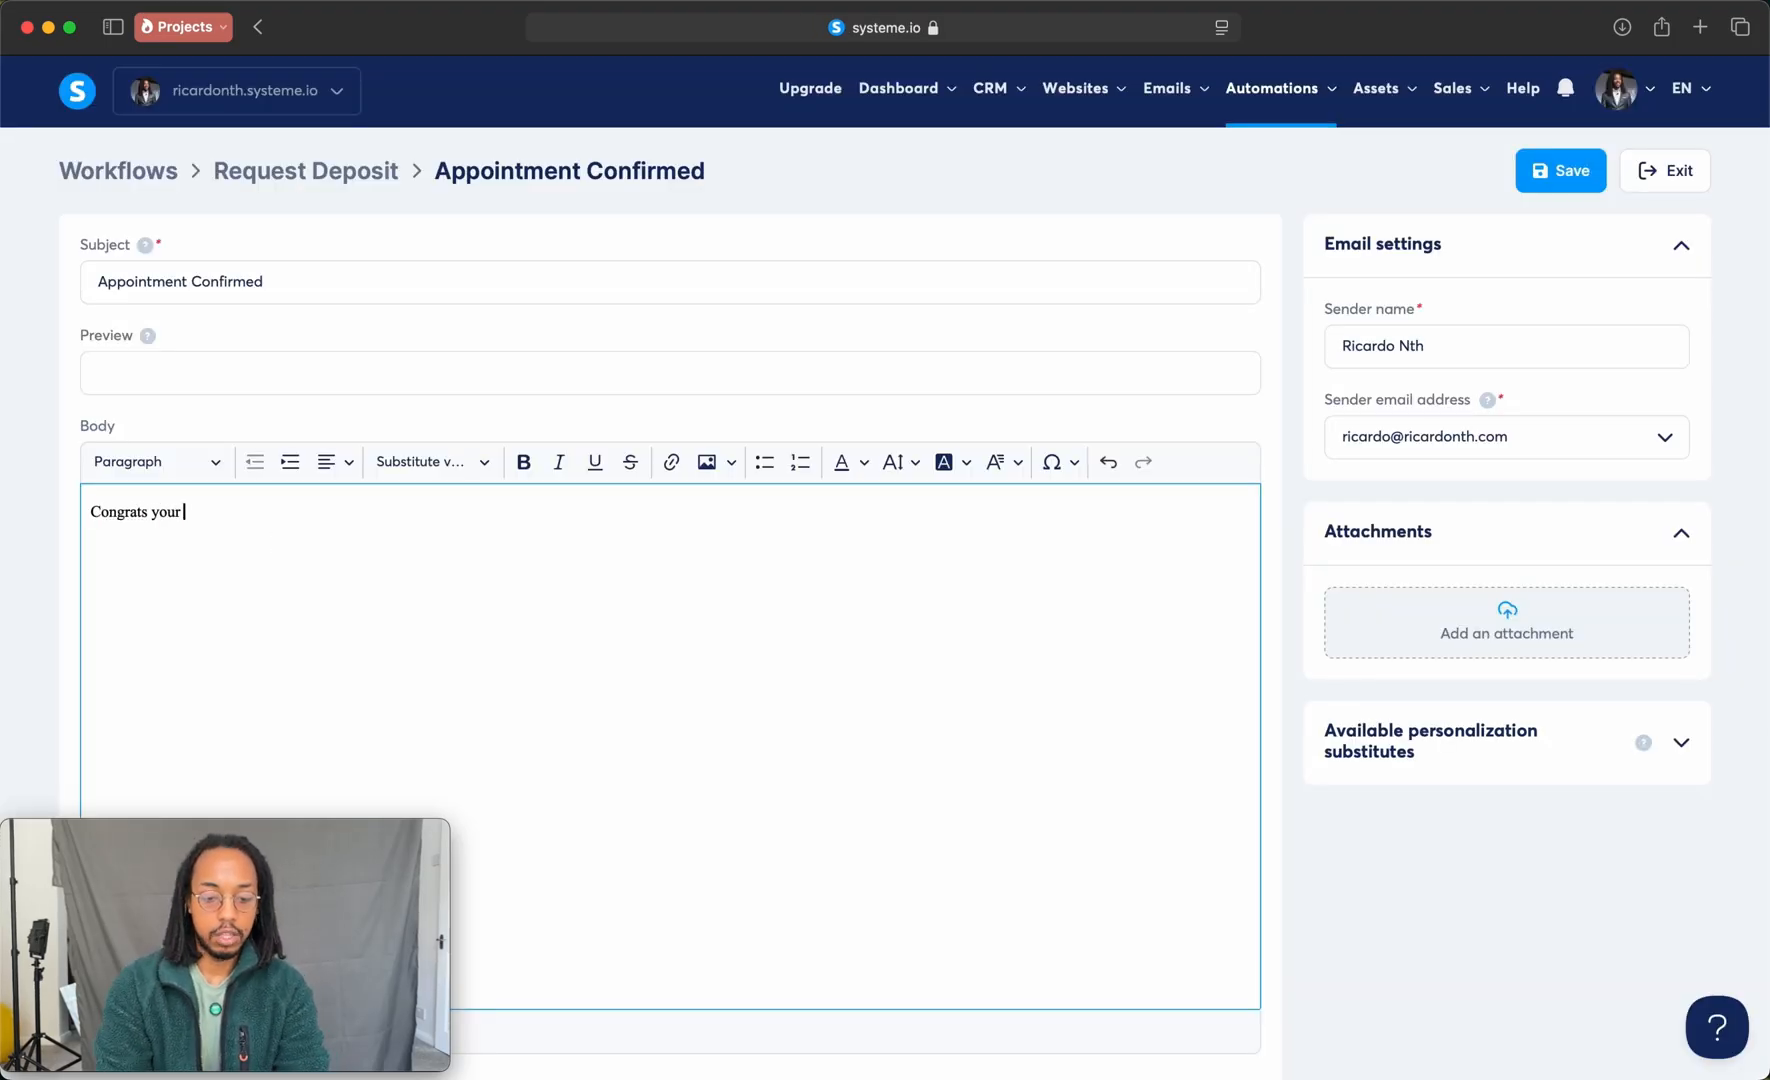
pyautogui.write('intme')
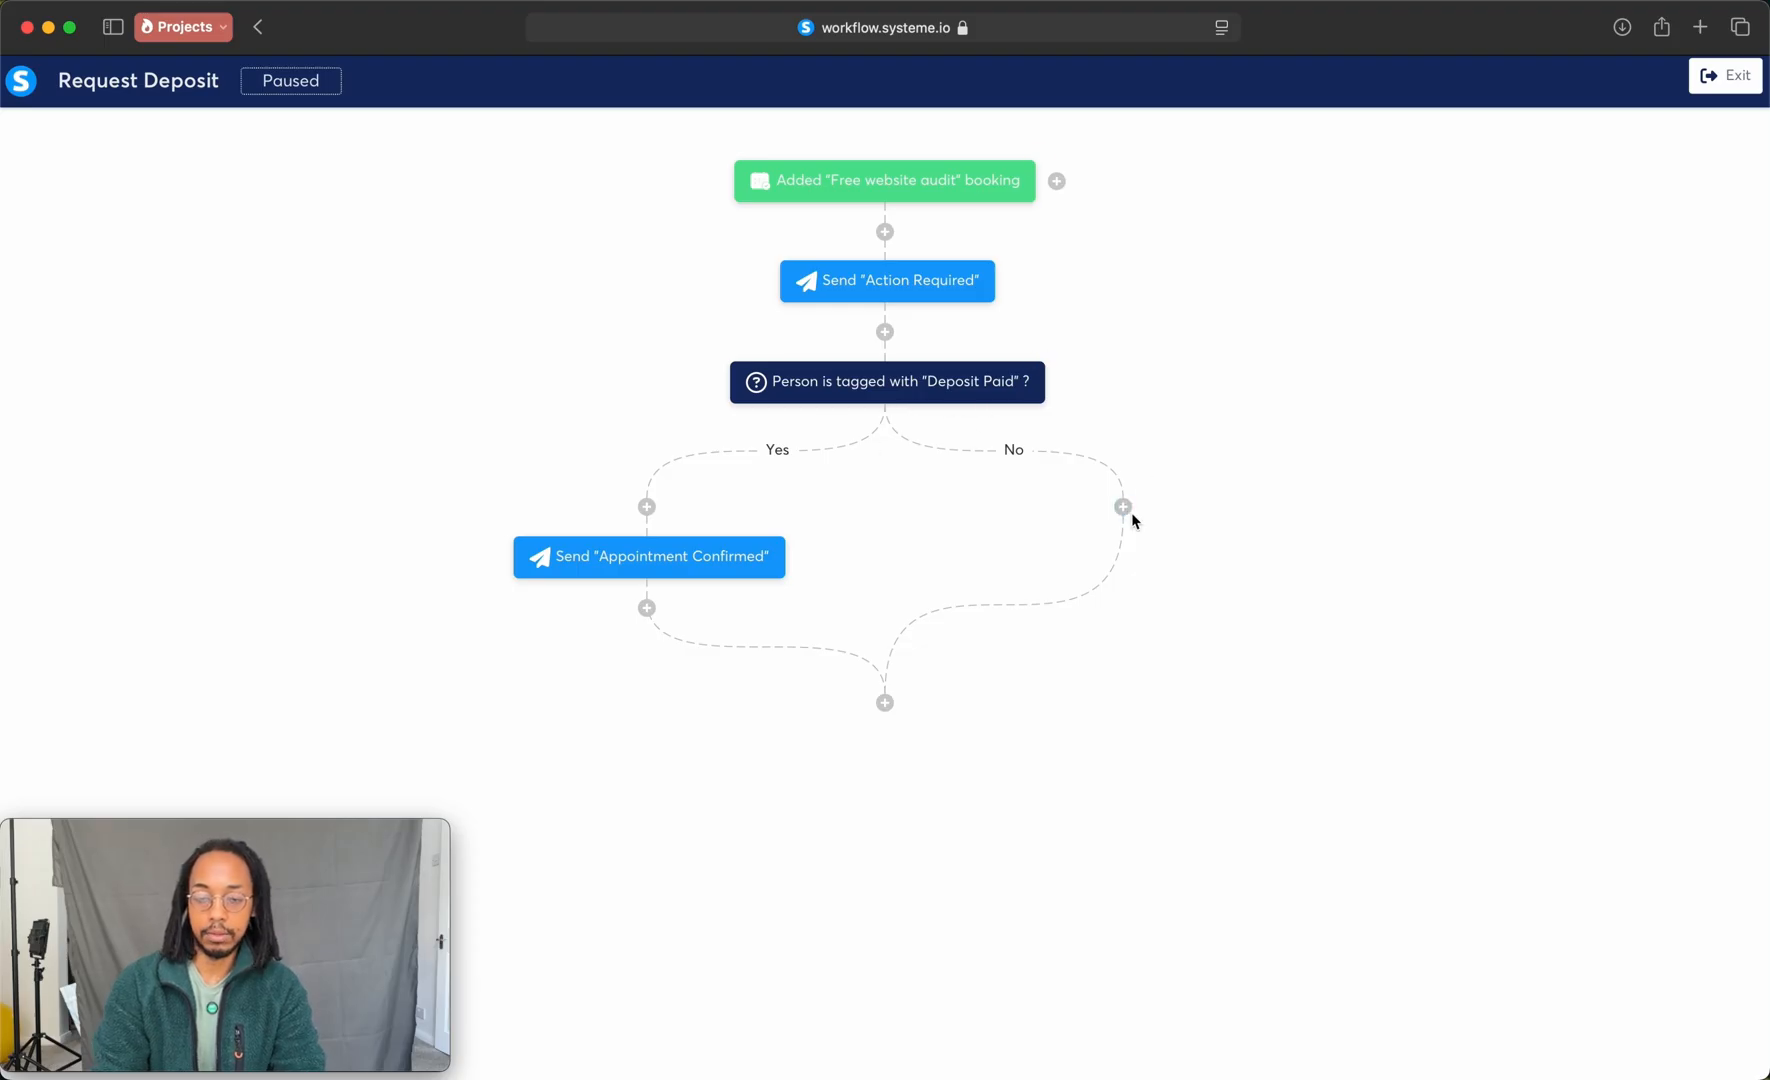
# Step: Add a Send an email action to the decision's No branch using the existing Action Required email
pyautogui.click(1123, 507)
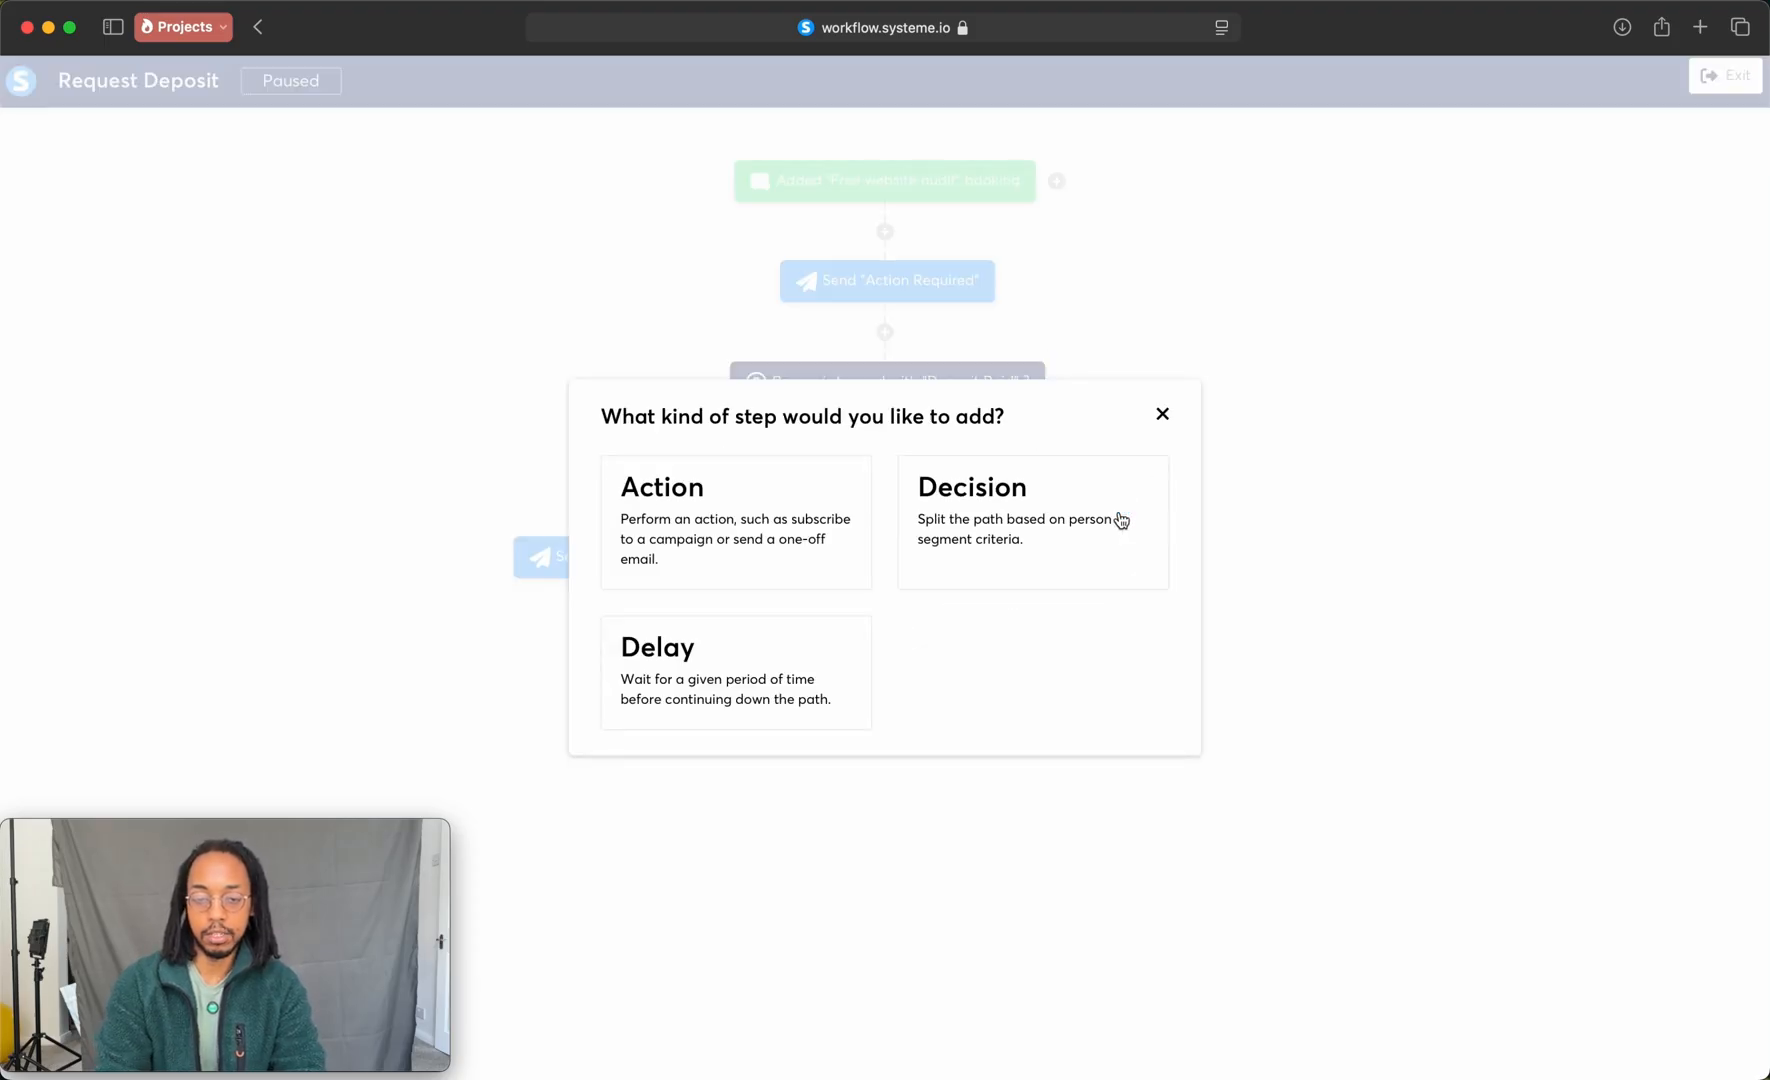
pyautogui.click(785, 535)
pyautogui.click(714, 530)
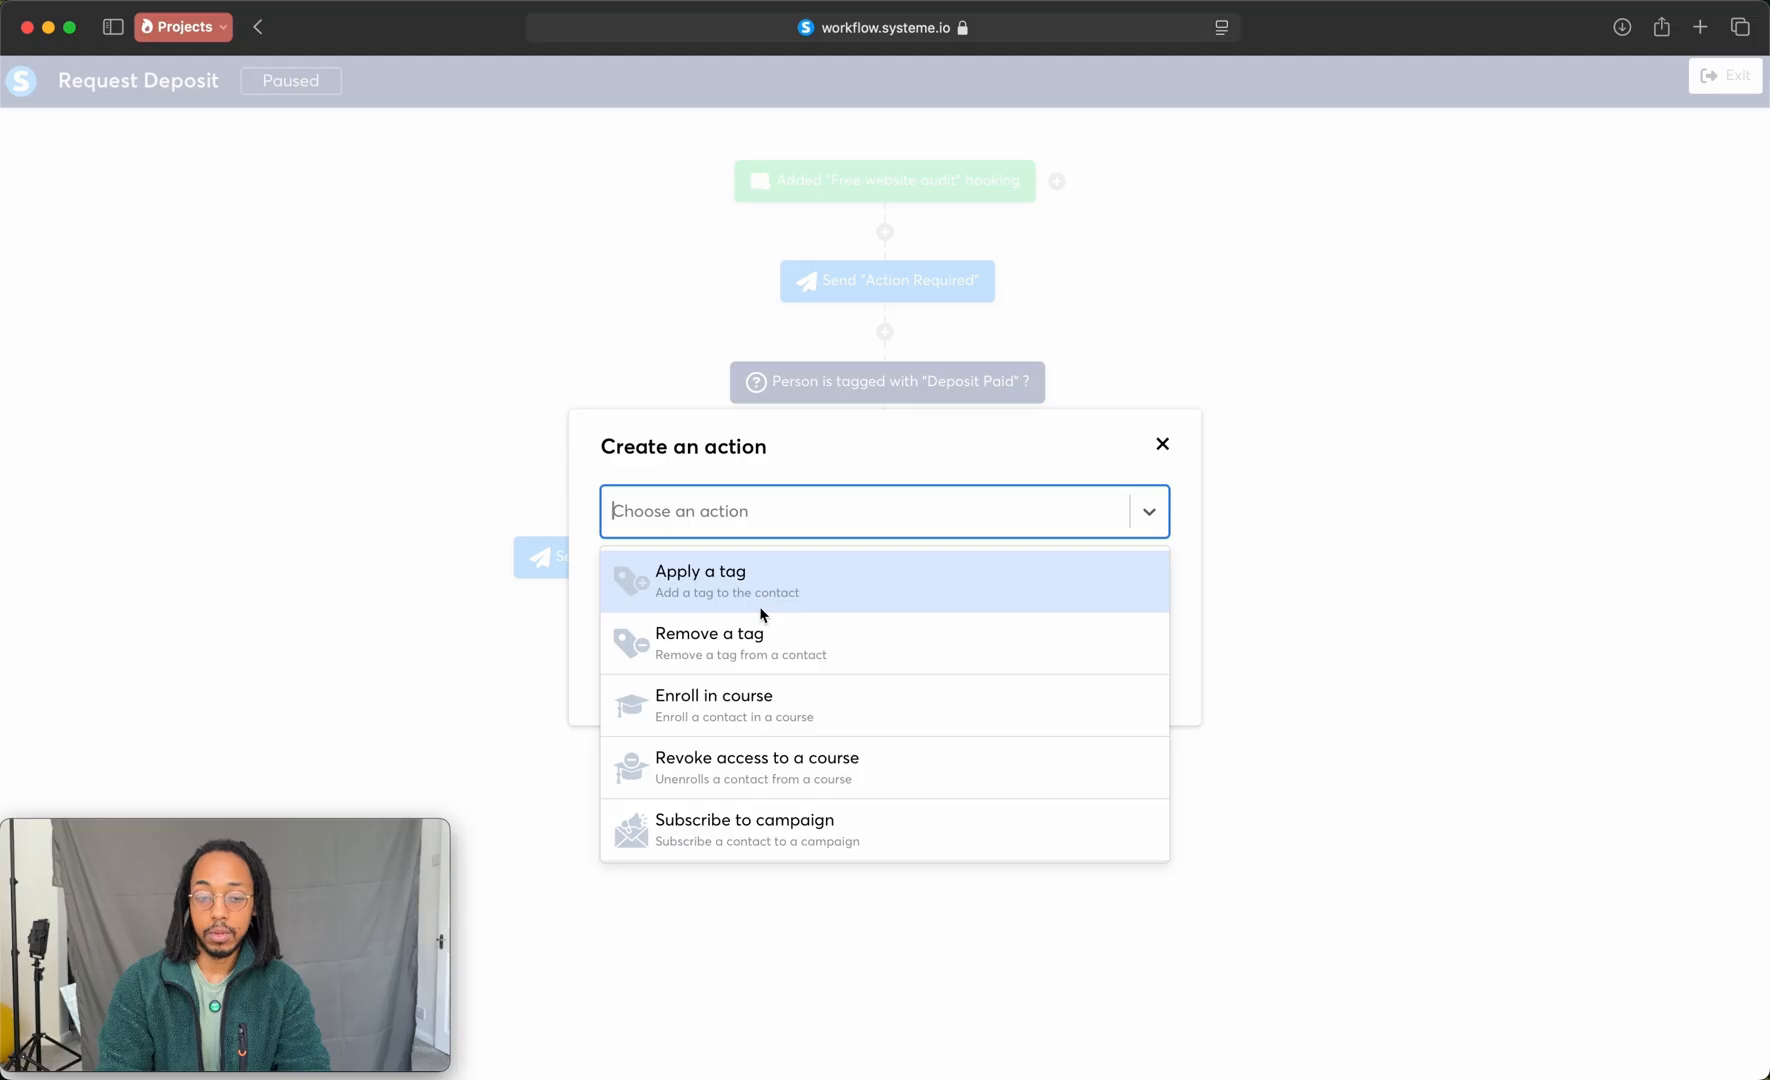
pyautogui.scroll(-5, 725, 745)
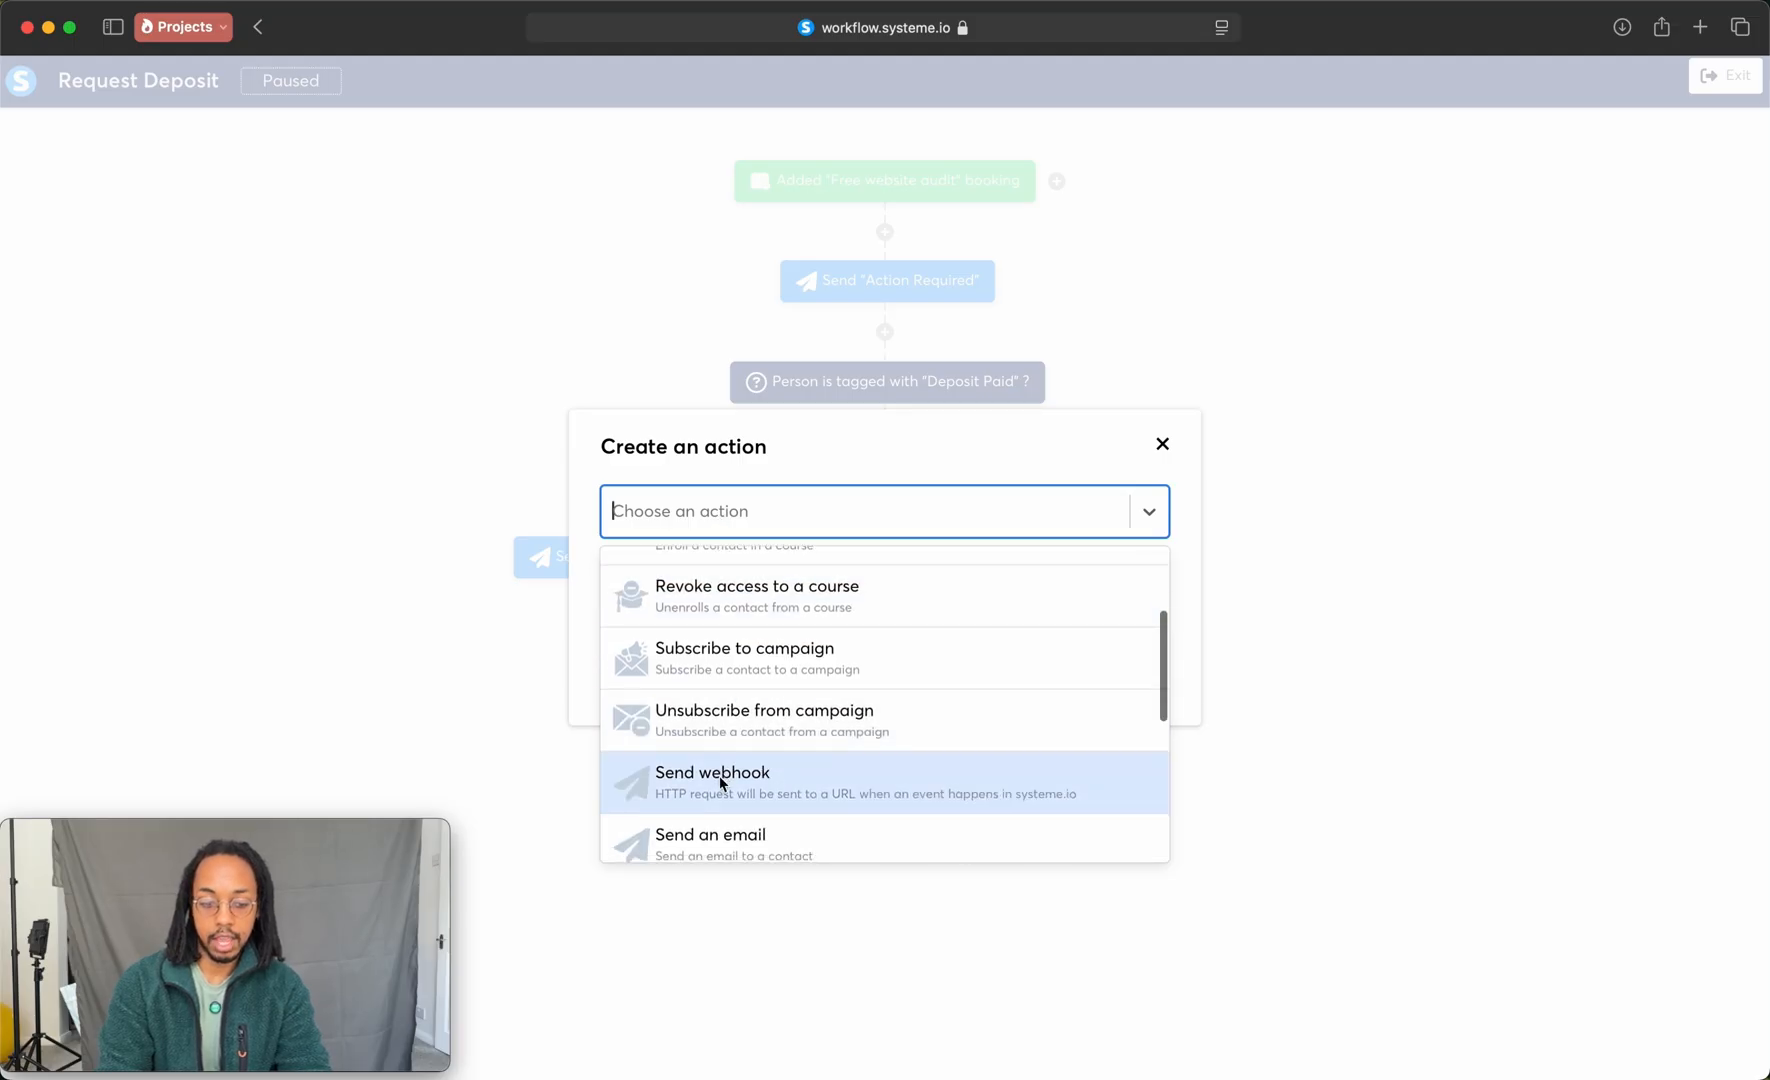
pyautogui.scroll(-3, 826, 722)
pyautogui.scroll(3, 826, 722)
pyautogui.click(826, 712)
pyautogui.click(700, 547)
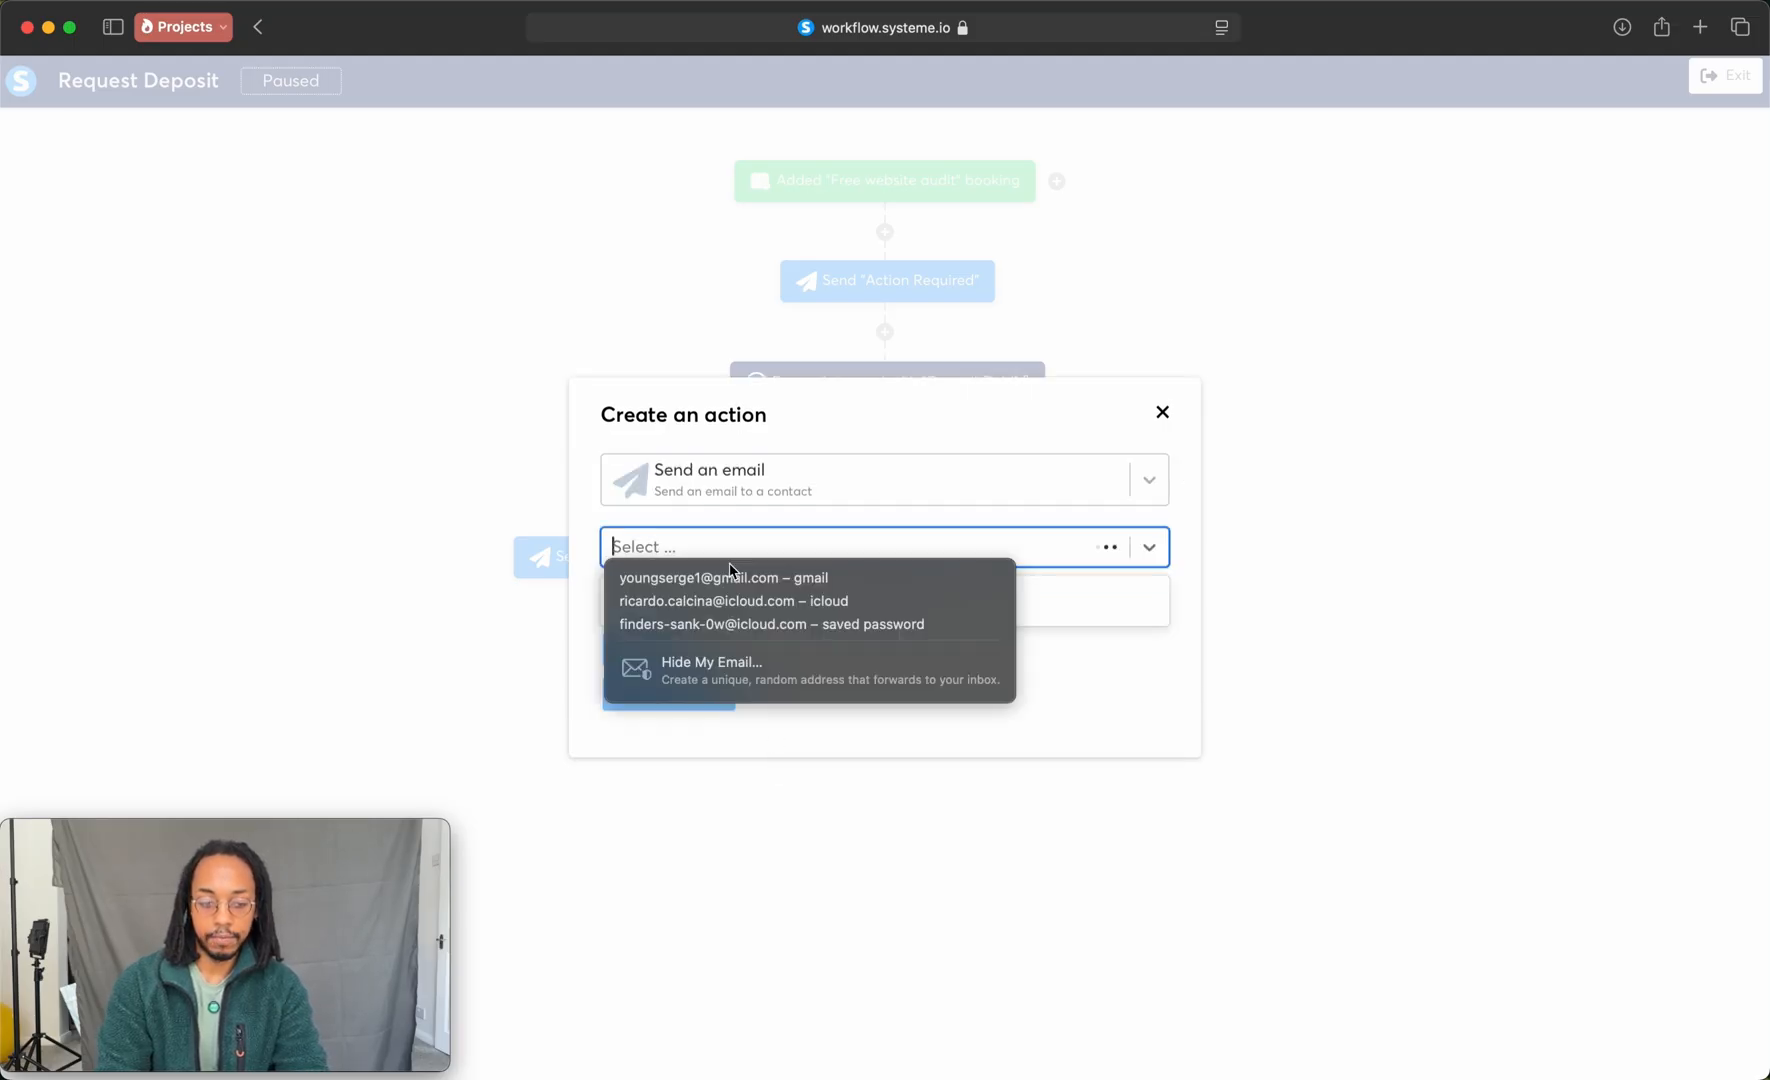
pyautogui.click(662, 552)
pyautogui.scroll(-5, 700, 680)
pyautogui.click(716, 722)
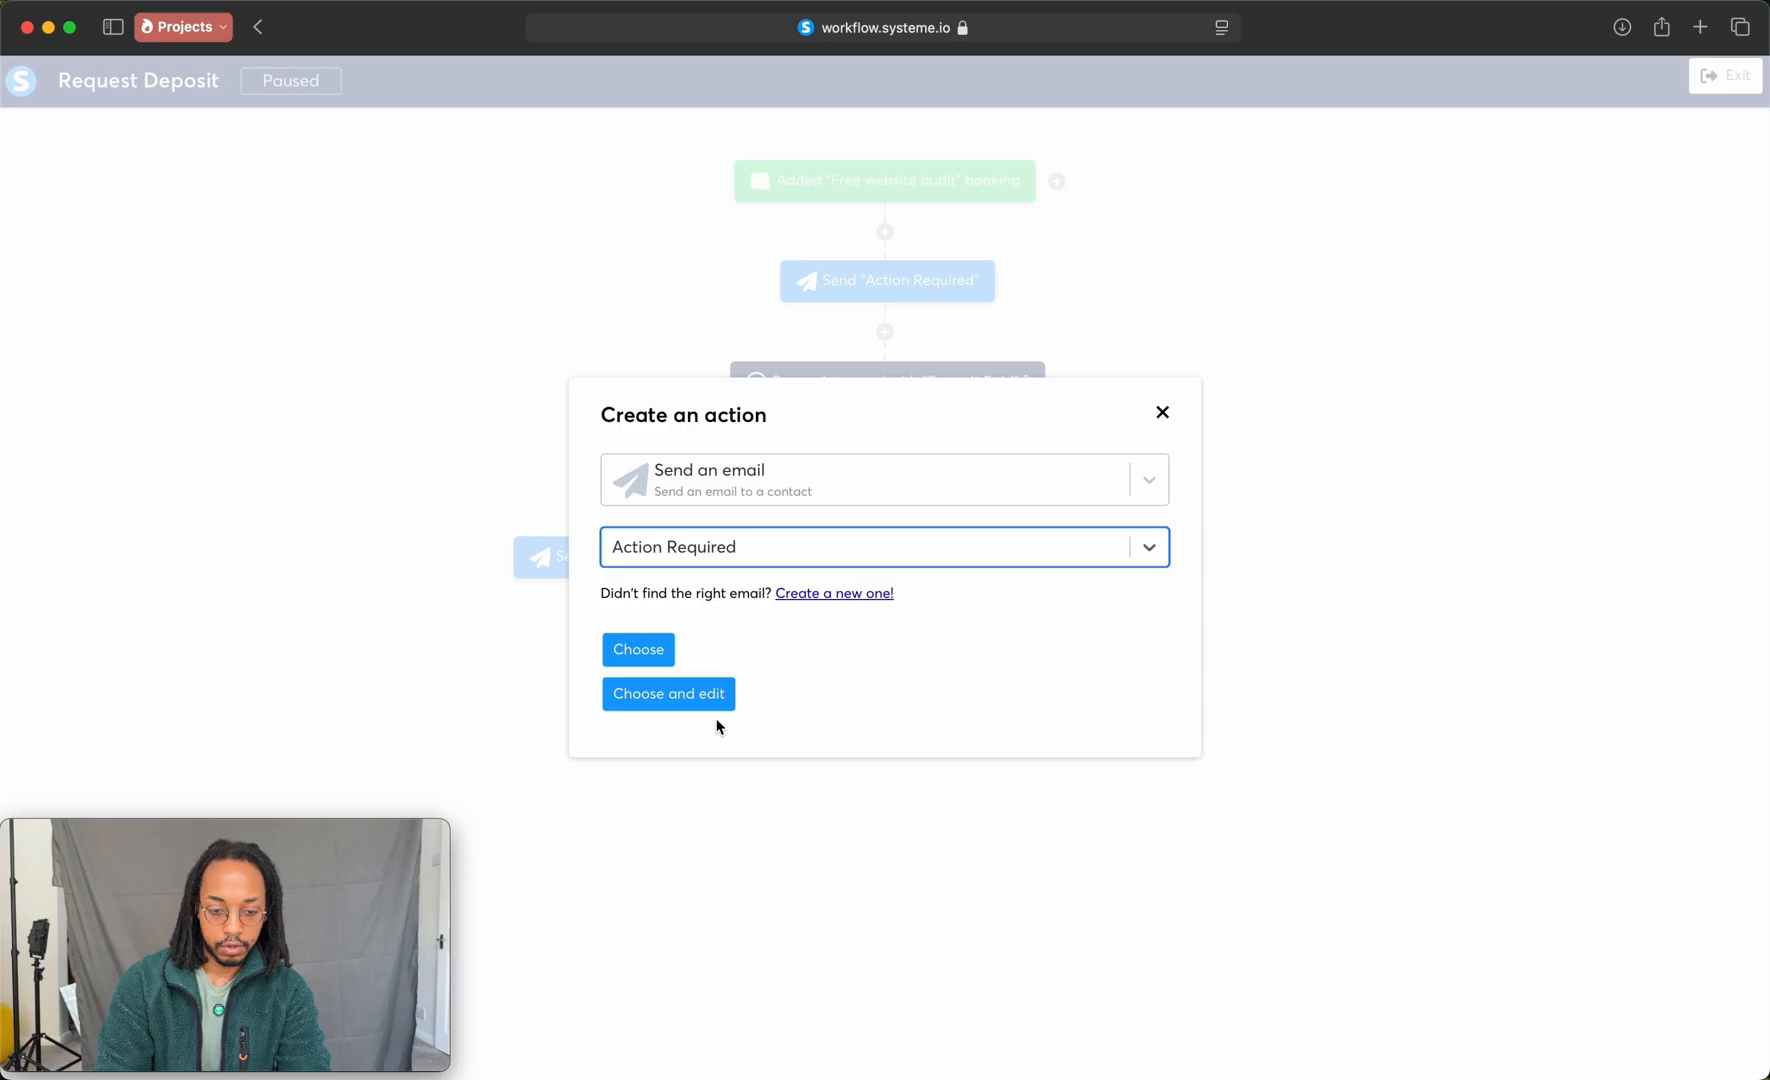
pyautogui.click(655, 663)
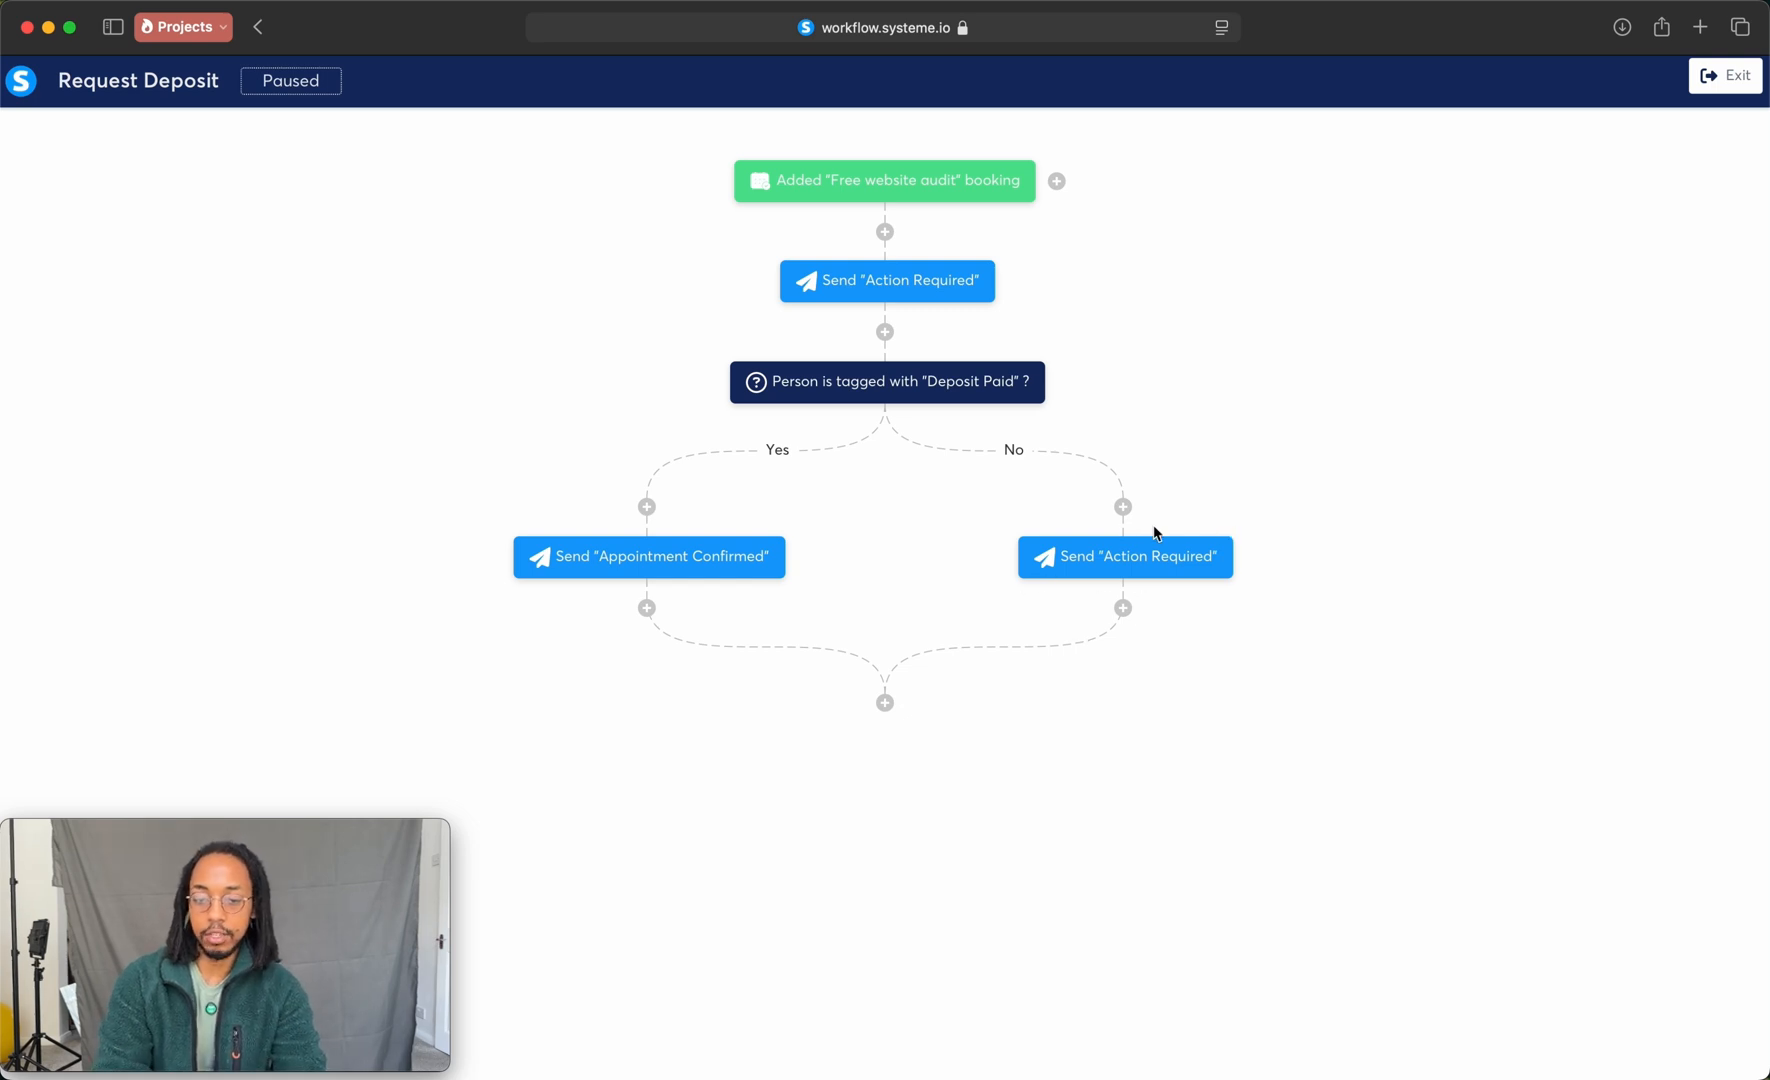
# Step: Add a second decision below the No branch's Action Required email that checks for contacts tagged with Deposit Paid
pyautogui.click(1123, 610)
pyautogui.click(1040, 570)
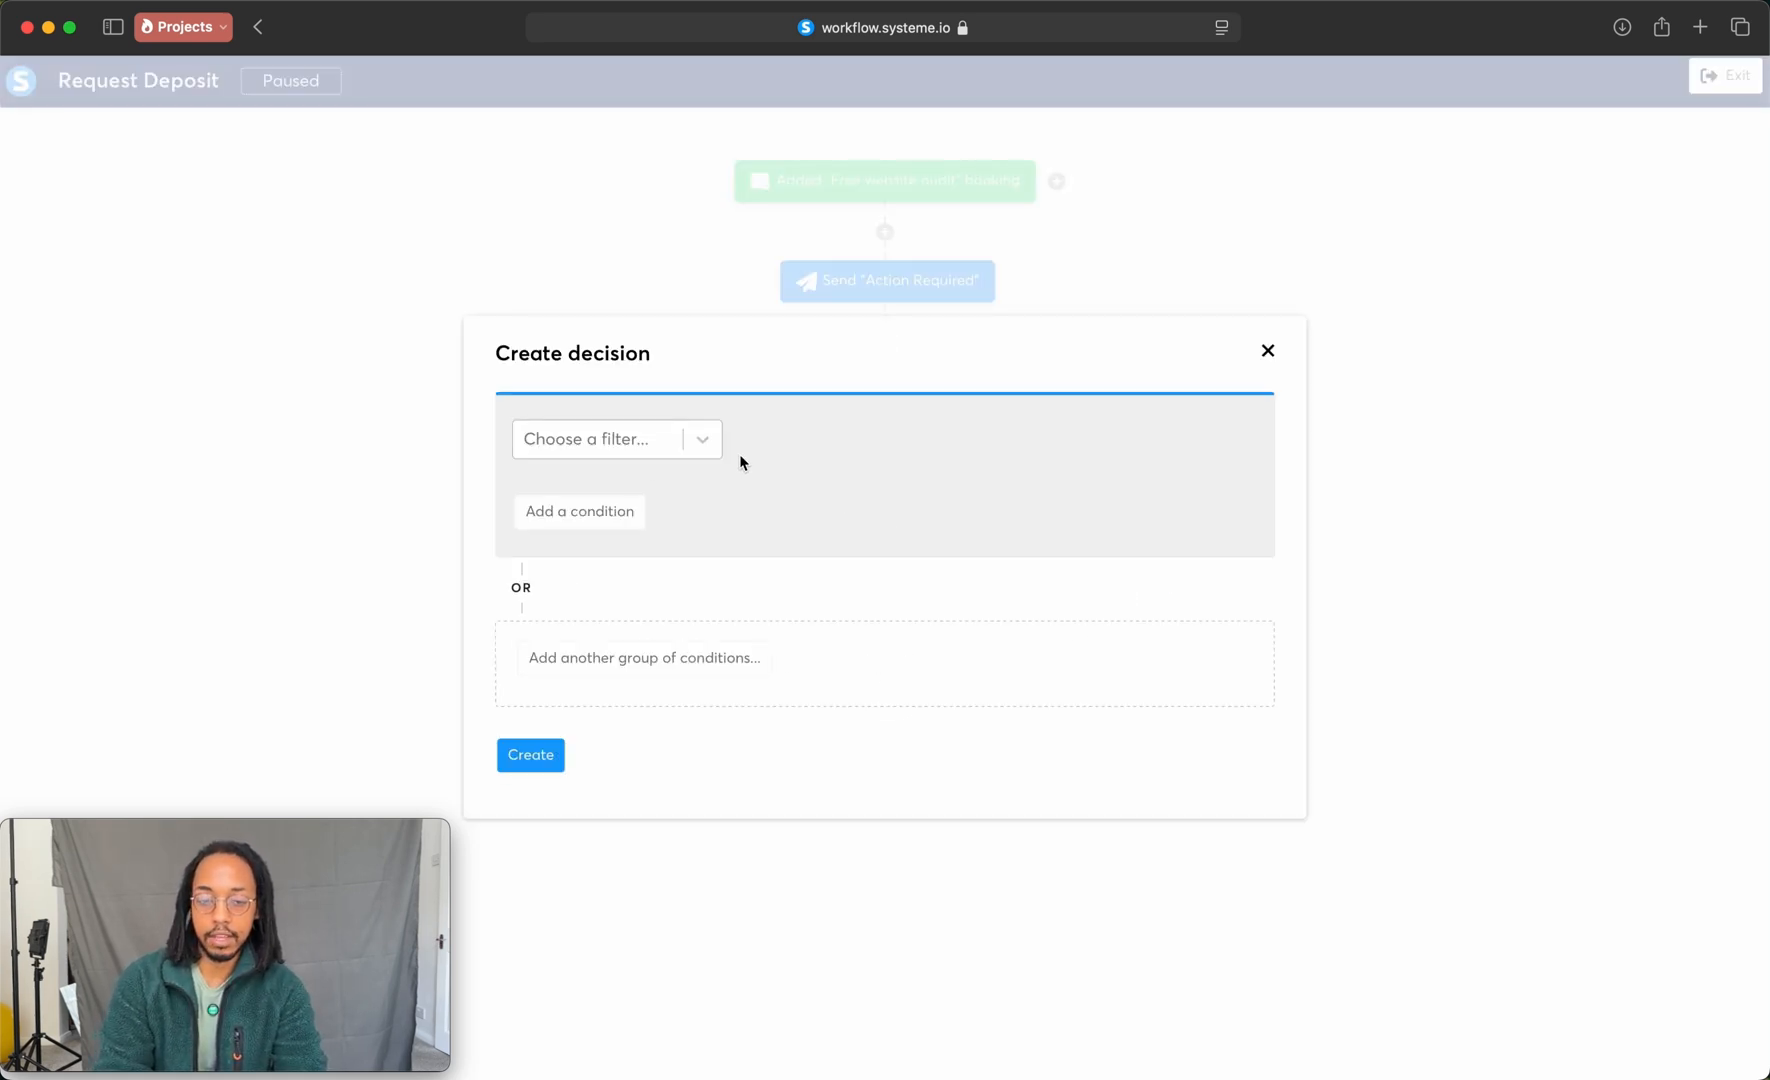
pyautogui.click(633, 458)
pyautogui.click(612, 527)
pyautogui.click(1035, 442)
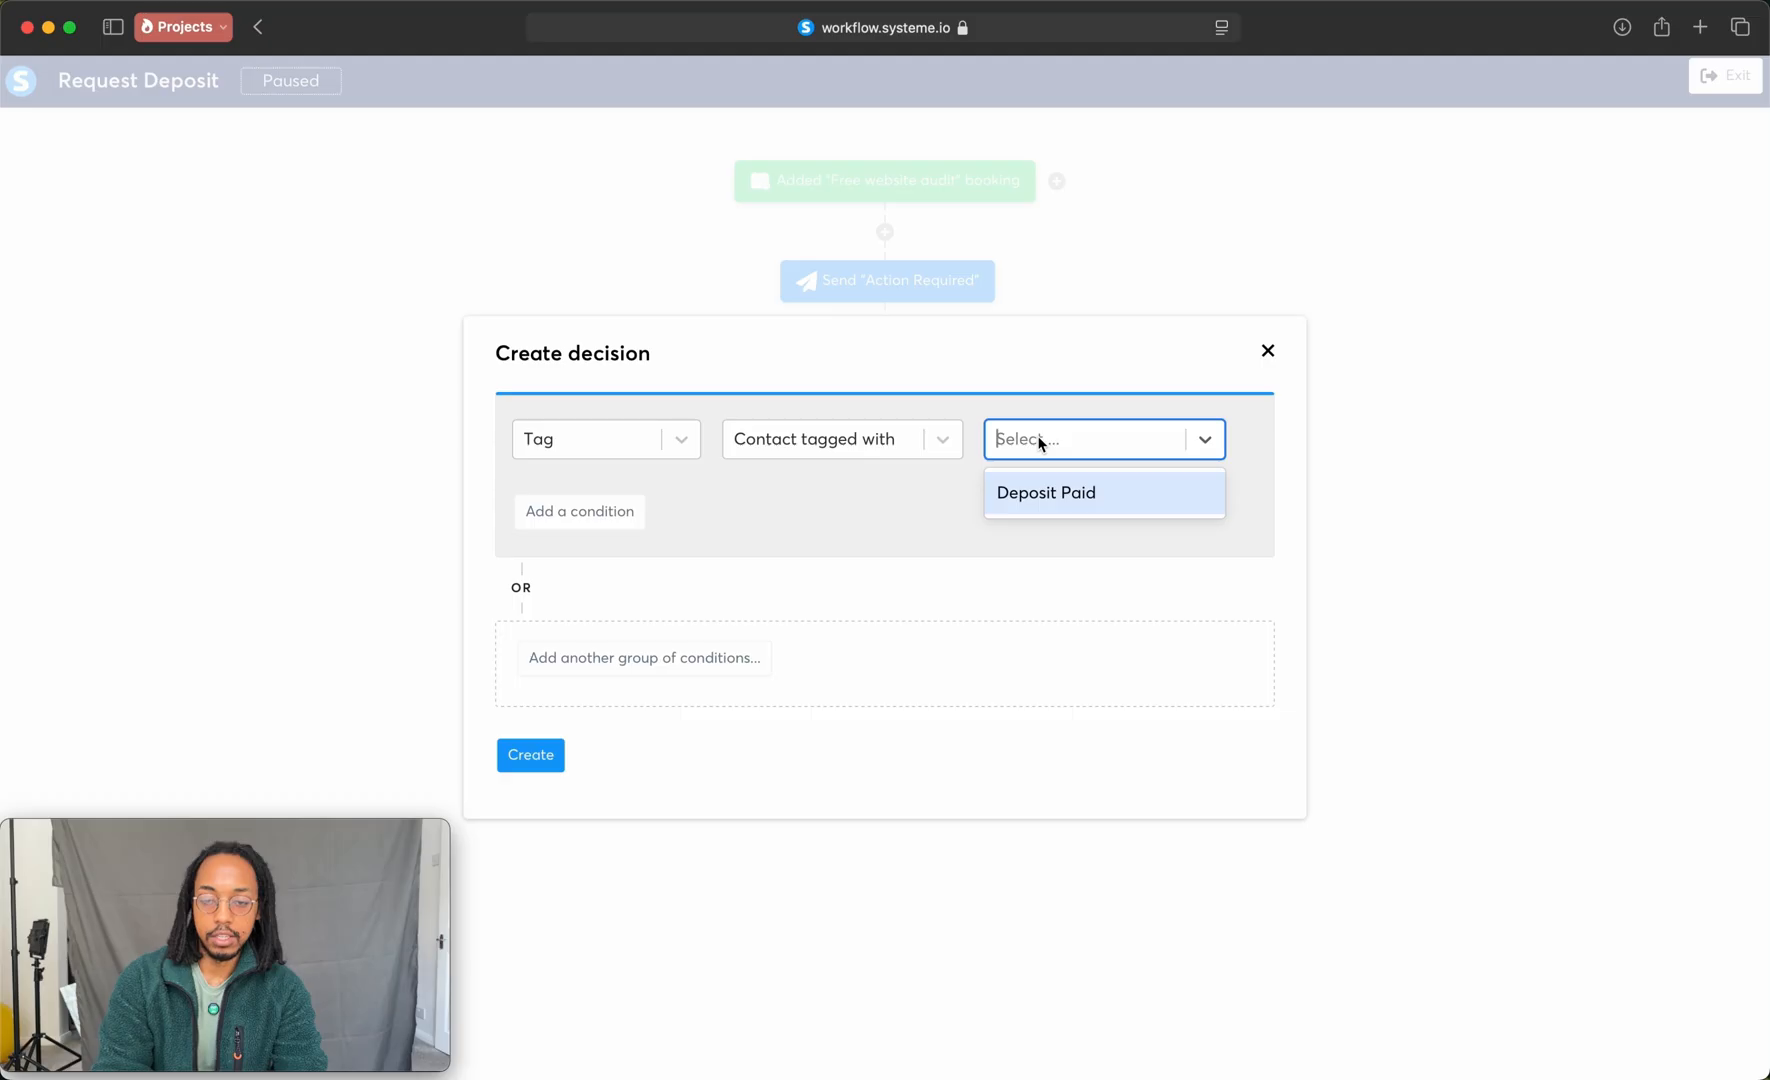
pyautogui.click(1050, 490)
pyautogui.click(560, 757)
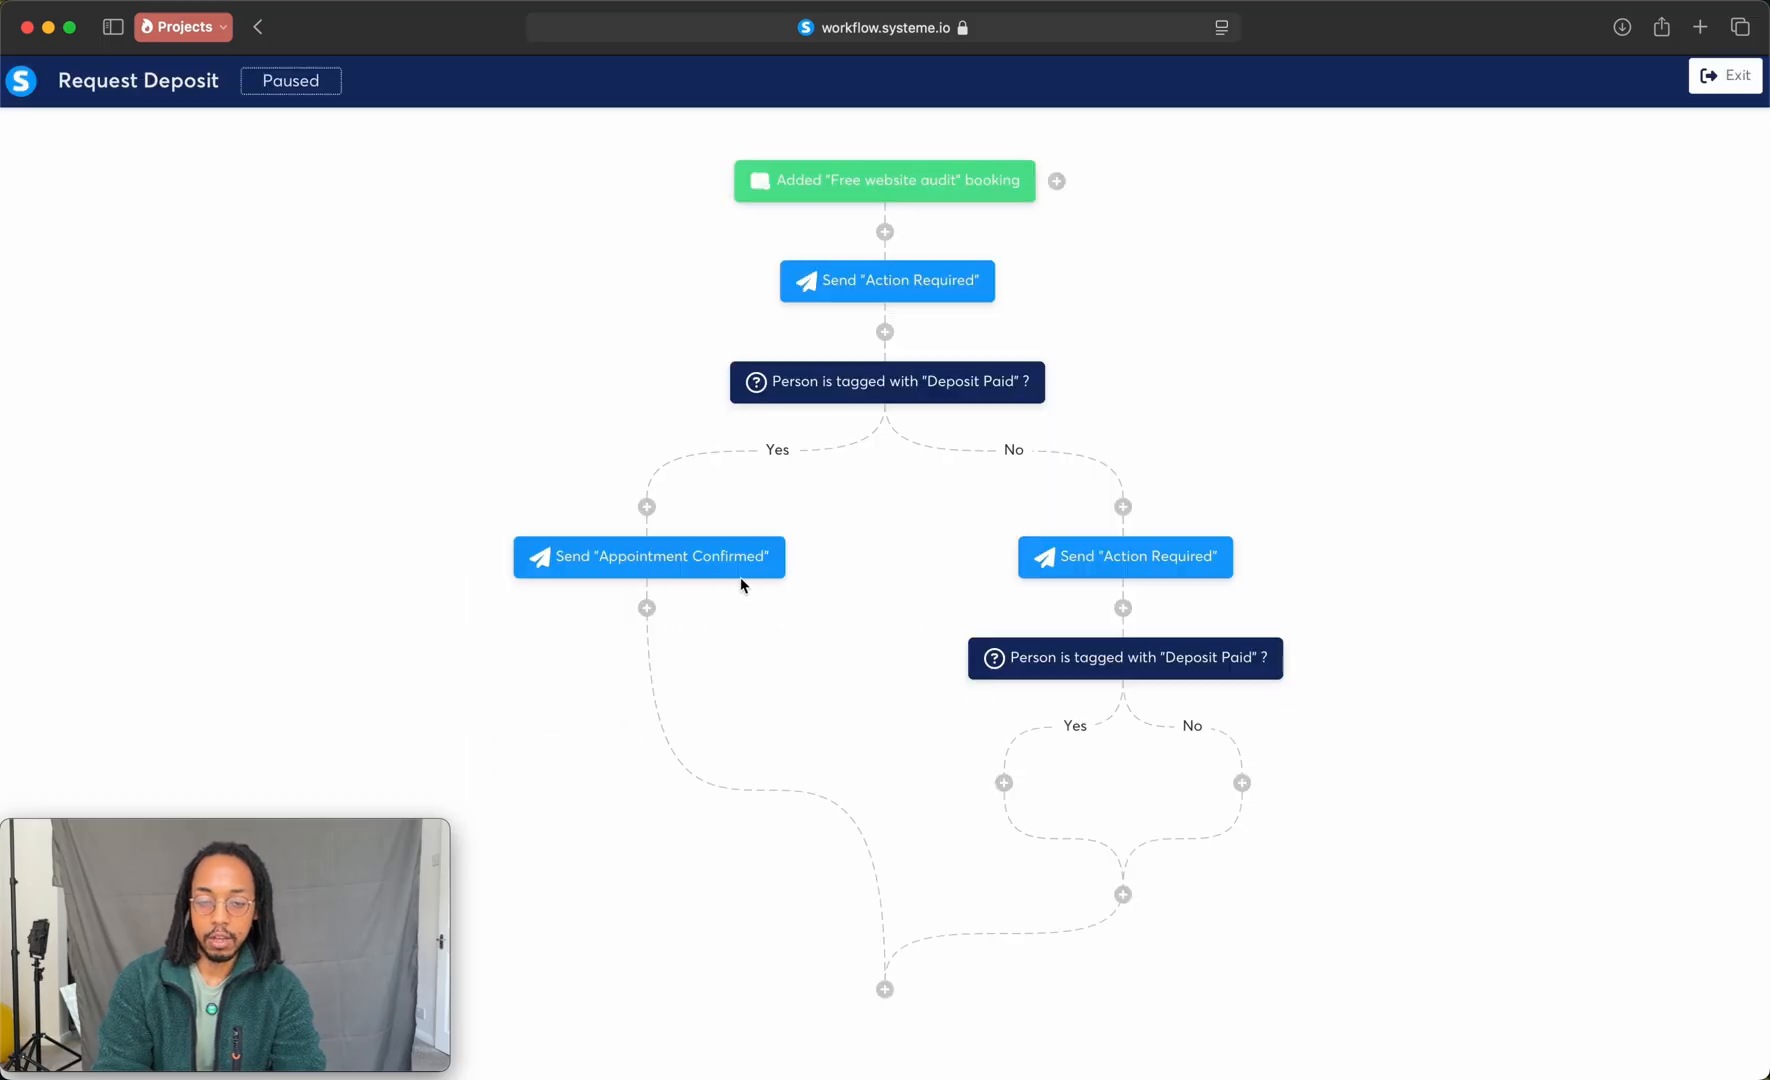
# Step: Add a Send an email action with the existing Appointment Confirmed email to the second decision's Yes branch
pyautogui.click(1004, 783)
pyautogui.click(780, 515)
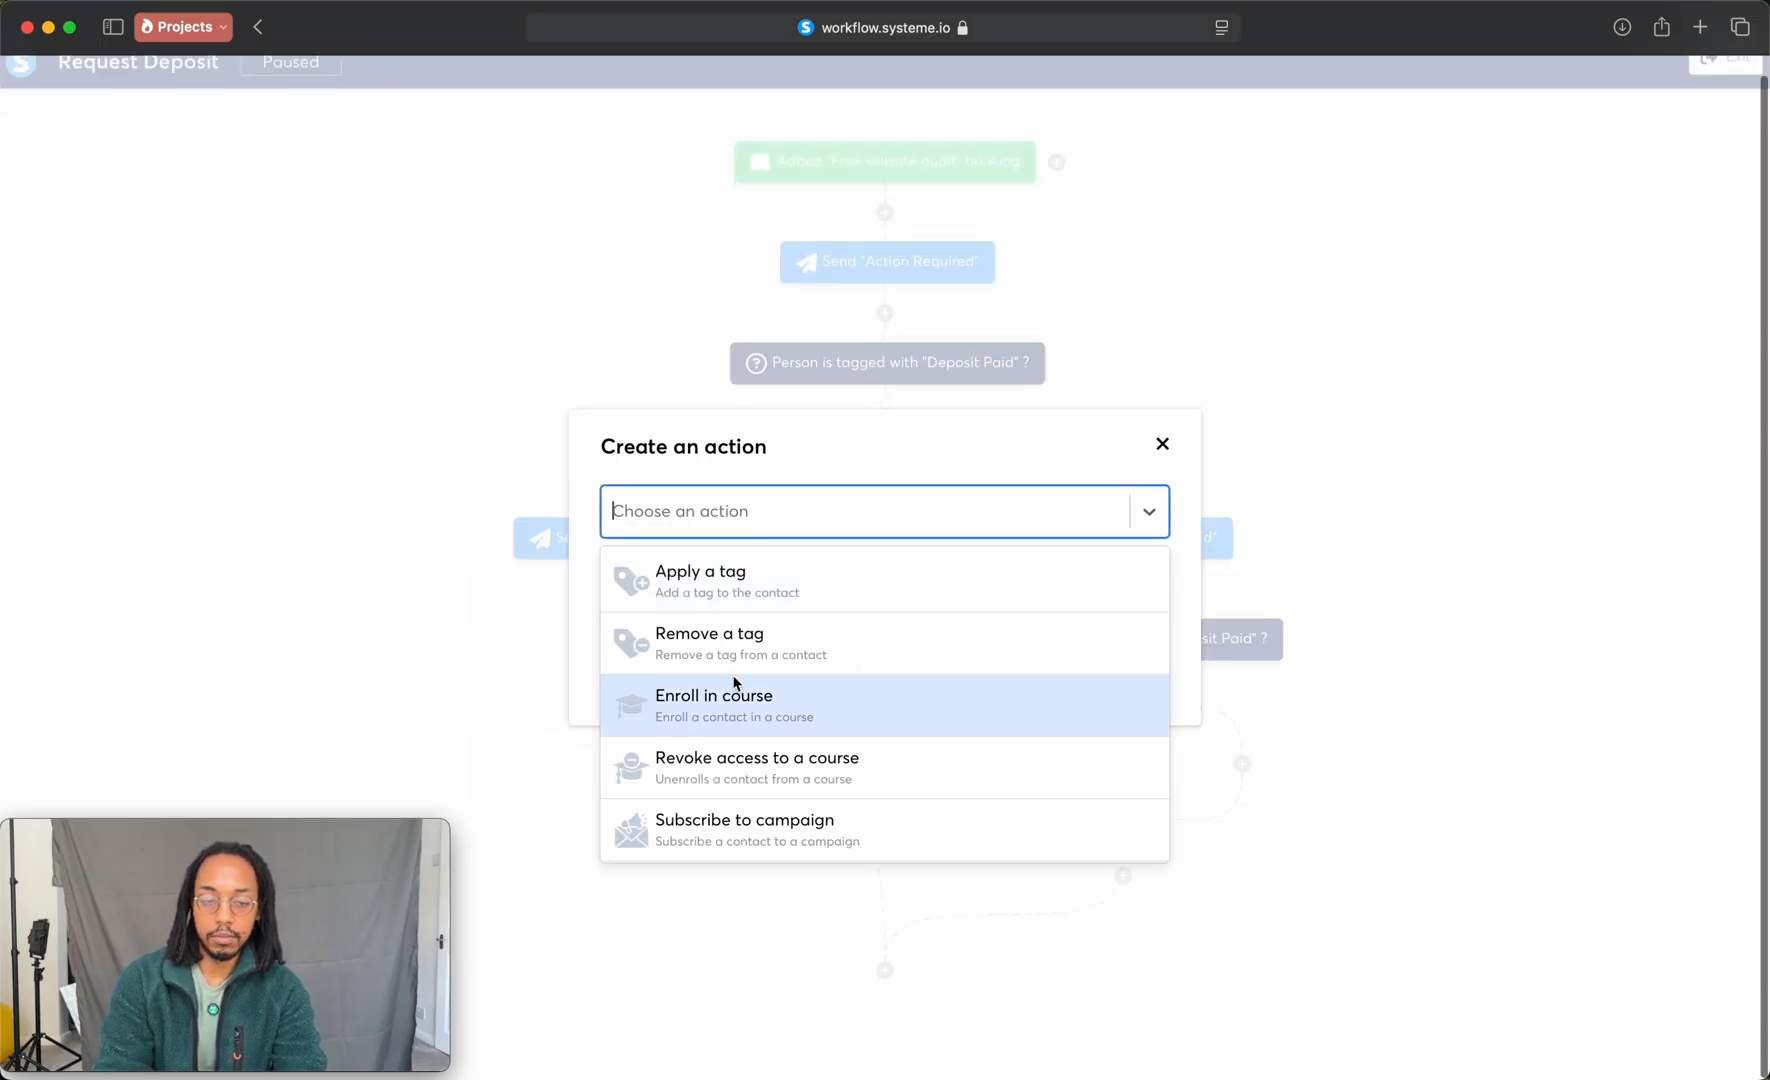
pyautogui.scroll(-3, 735, 683)
pyautogui.scroll(-2, 731, 690)
pyautogui.click(735, 716)
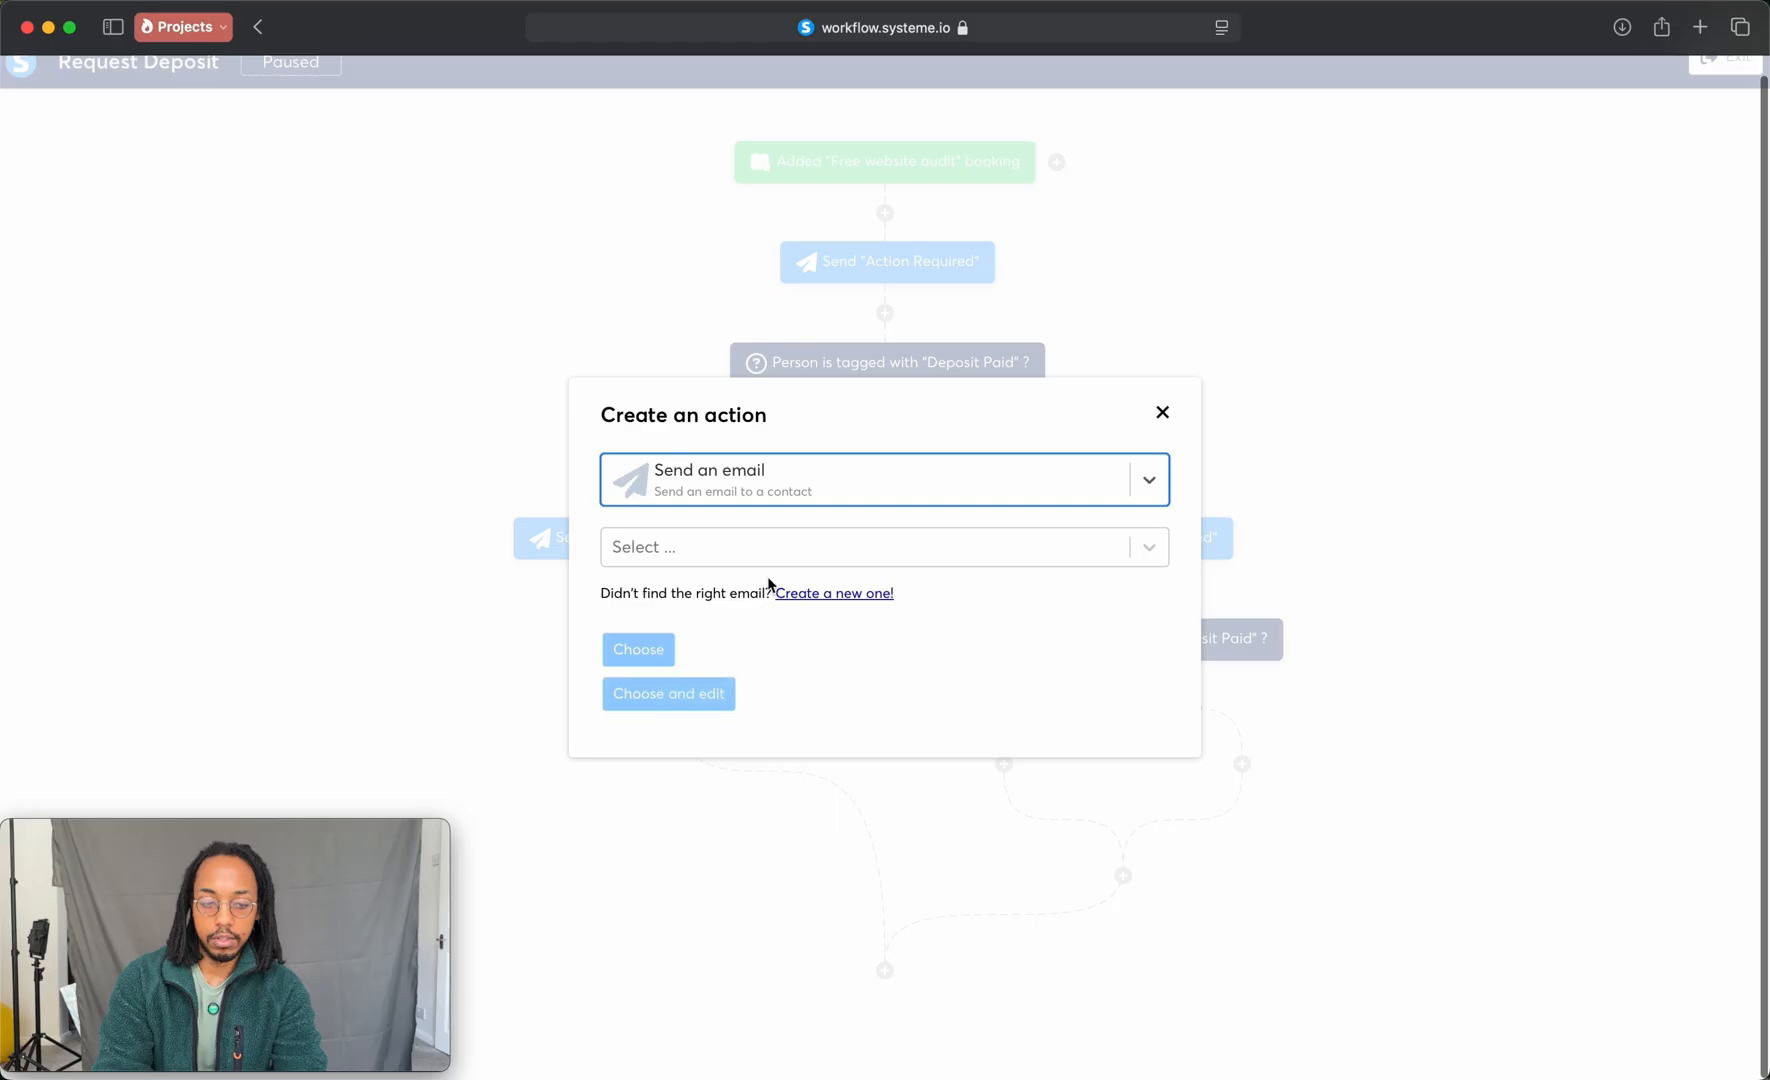
pyautogui.click(798, 551)
pyautogui.press('Escape')
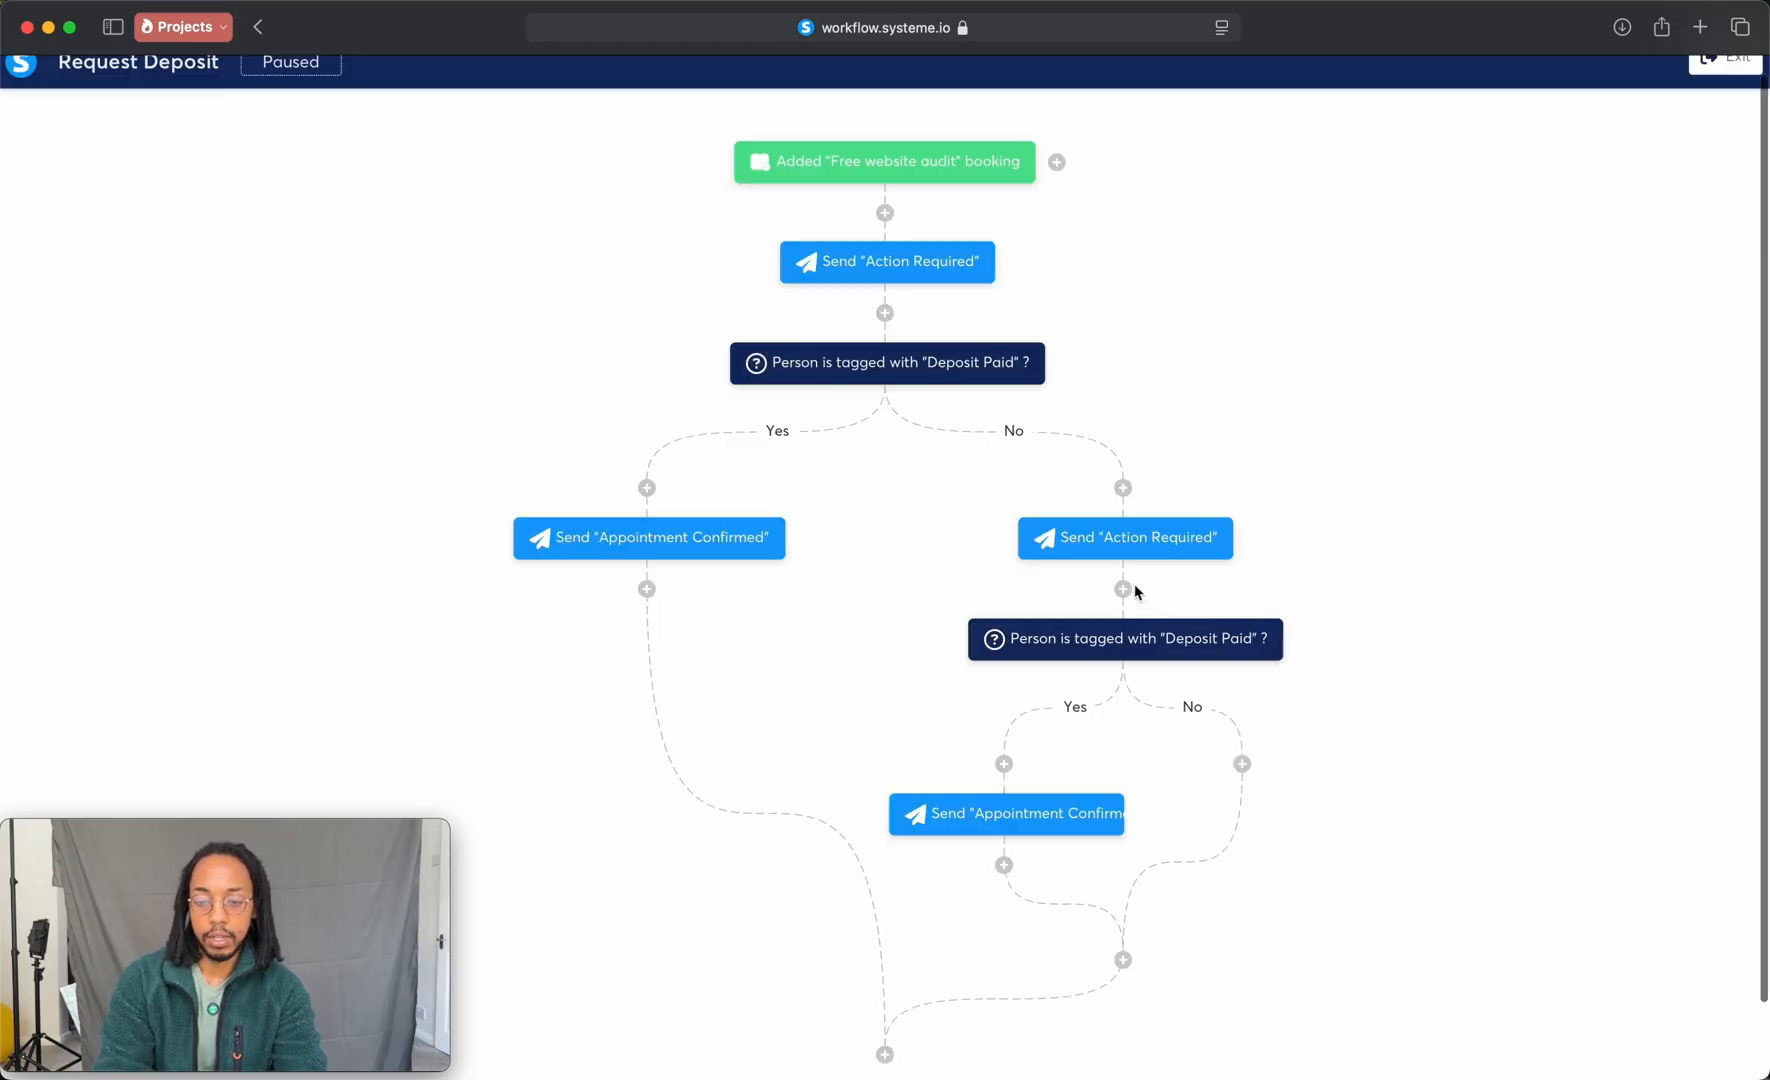
# Step: Insert a 1 hour delay on the first decision's No branch, before its Action Required email
pyautogui.click(1123, 488)
pyautogui.click(758, 652)
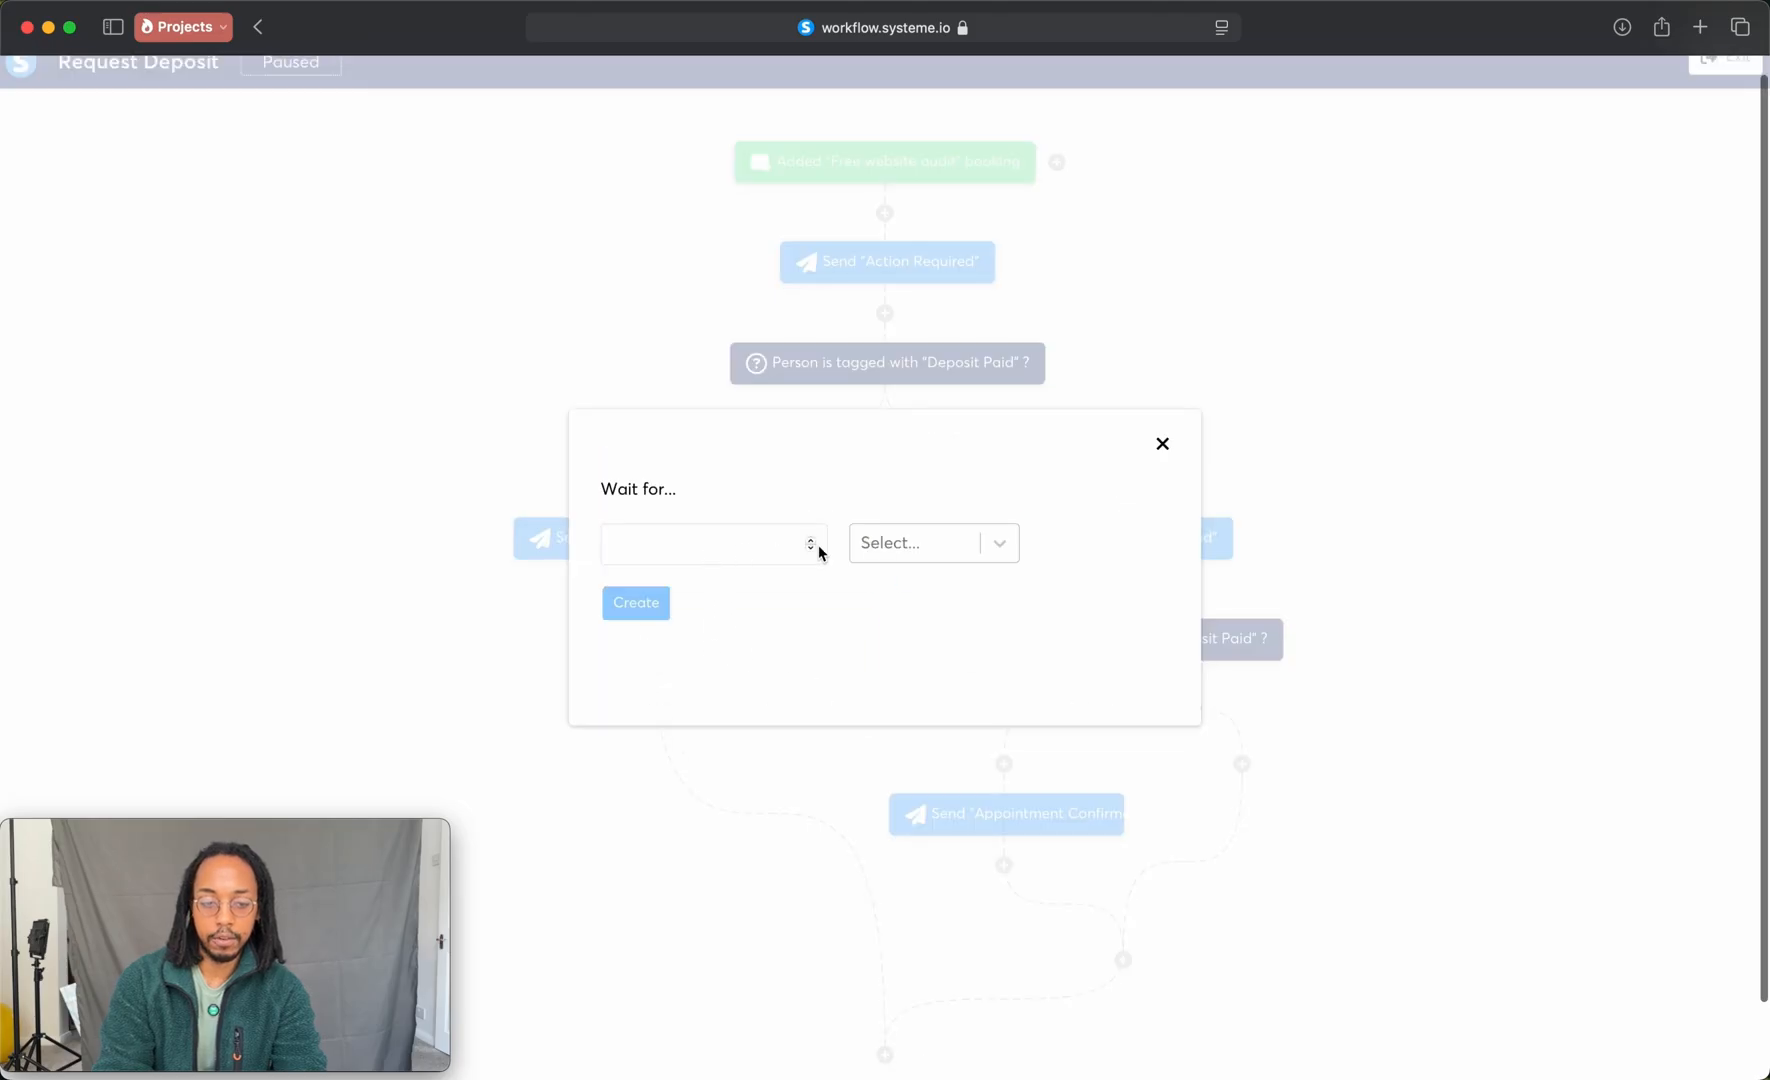
pyautogui.click(811, 540)
pyautogui.click(933, 543)
pyautogui.click(893, 636)
pyautogui.click(640, 604)
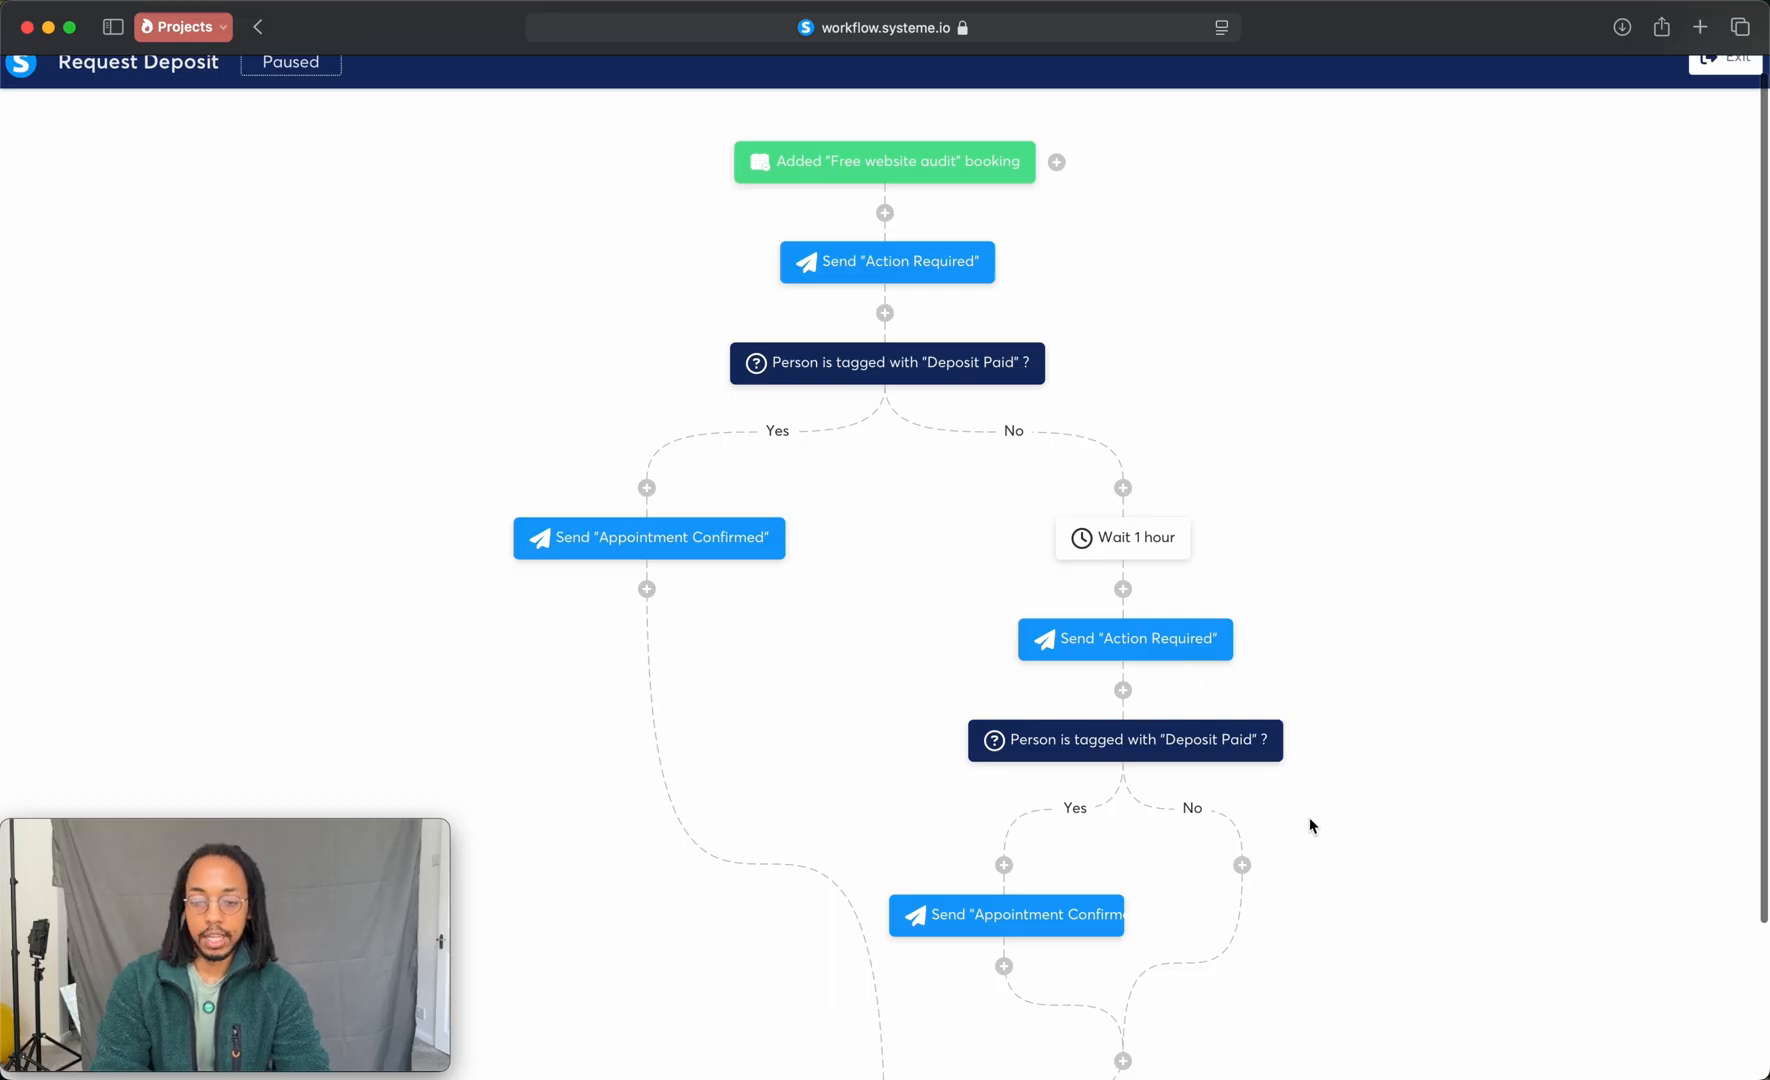
# Step: Add a Send an email action with the existing Action Required email to the second decision's No branch
pyautogui.scroll(-3, 1375, 790)
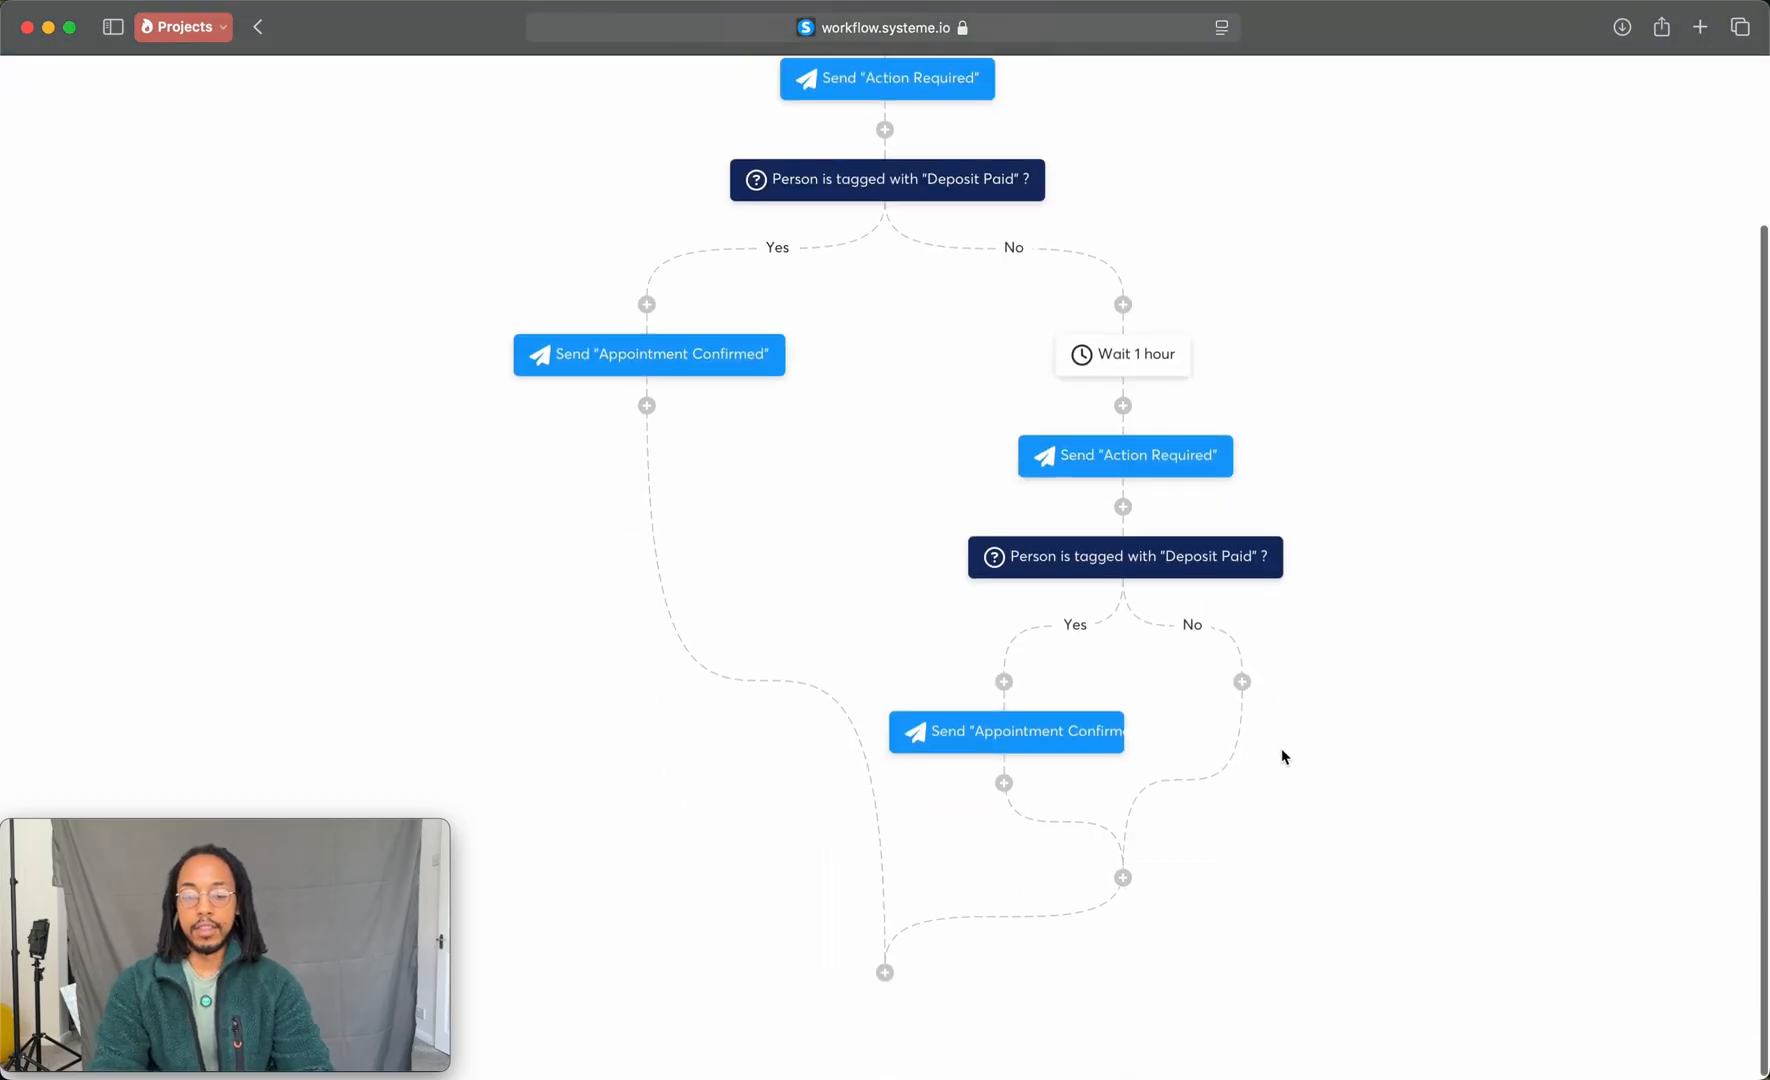
pyautogui.click(1243, 683)
pyautogui.click(1313, 631)
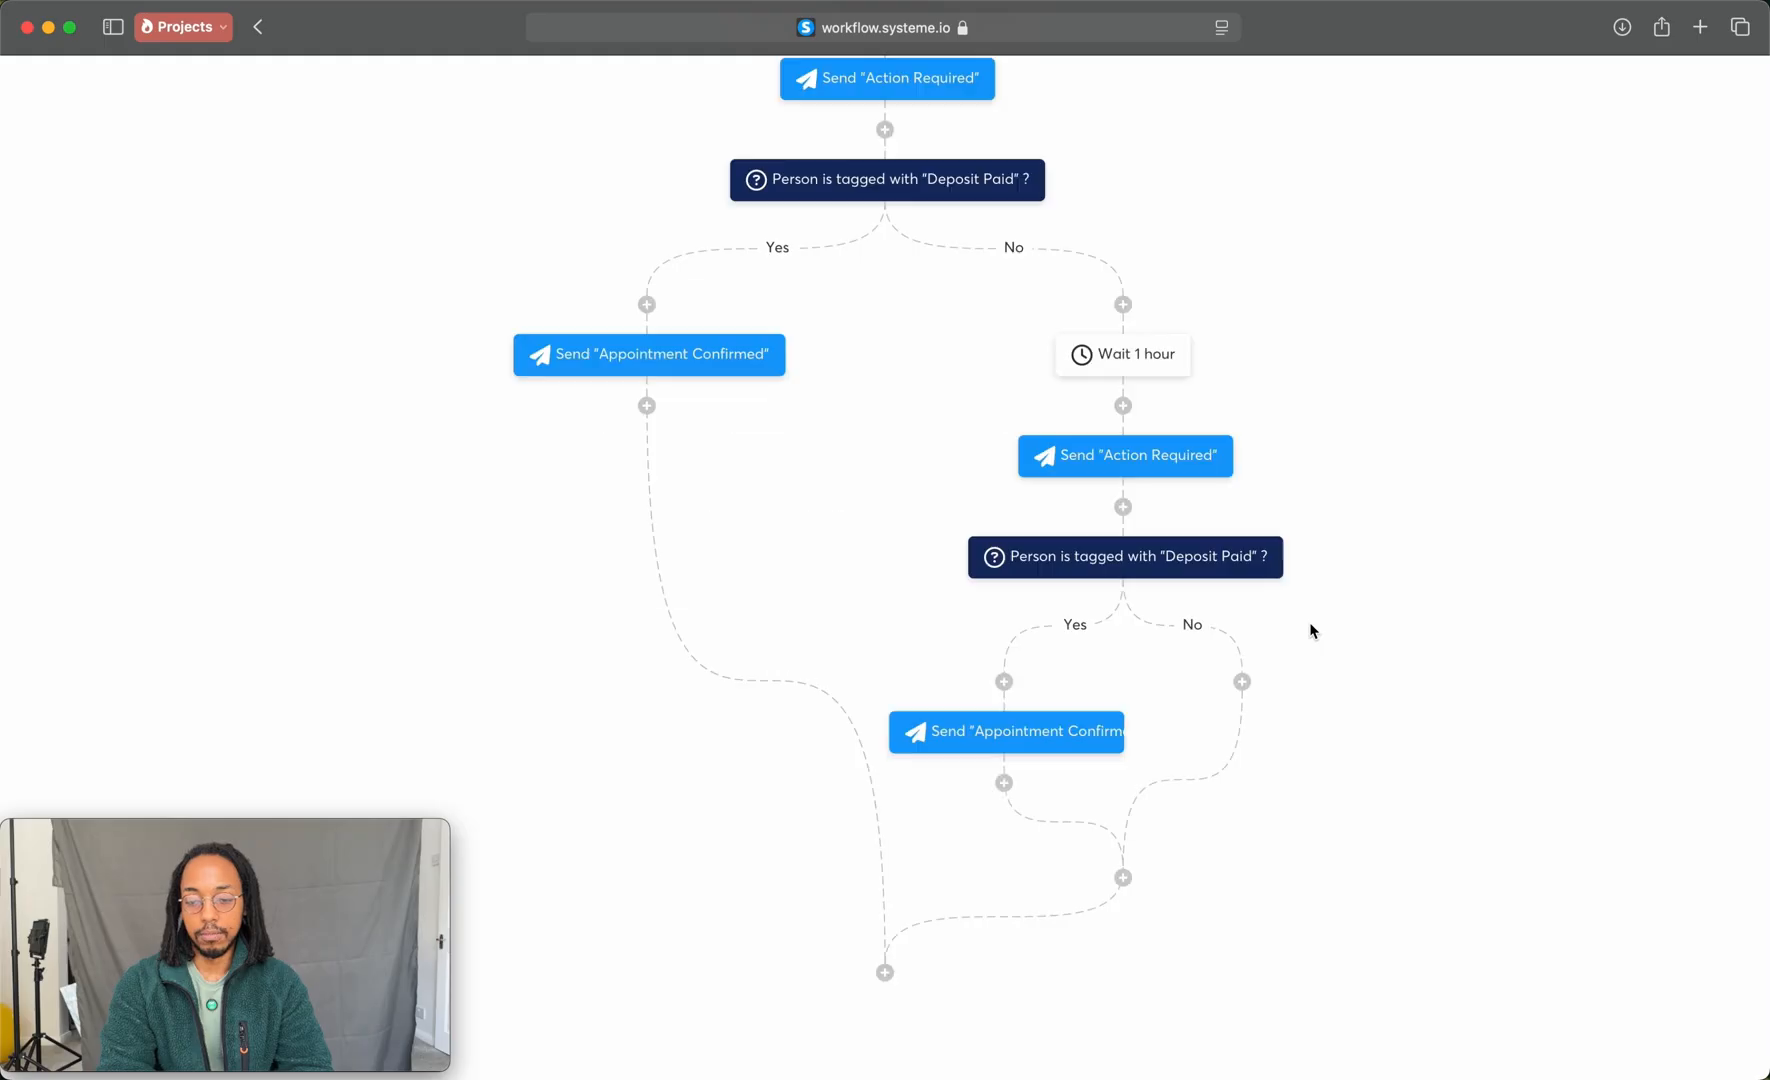
pyautogui.click(1243, 683)
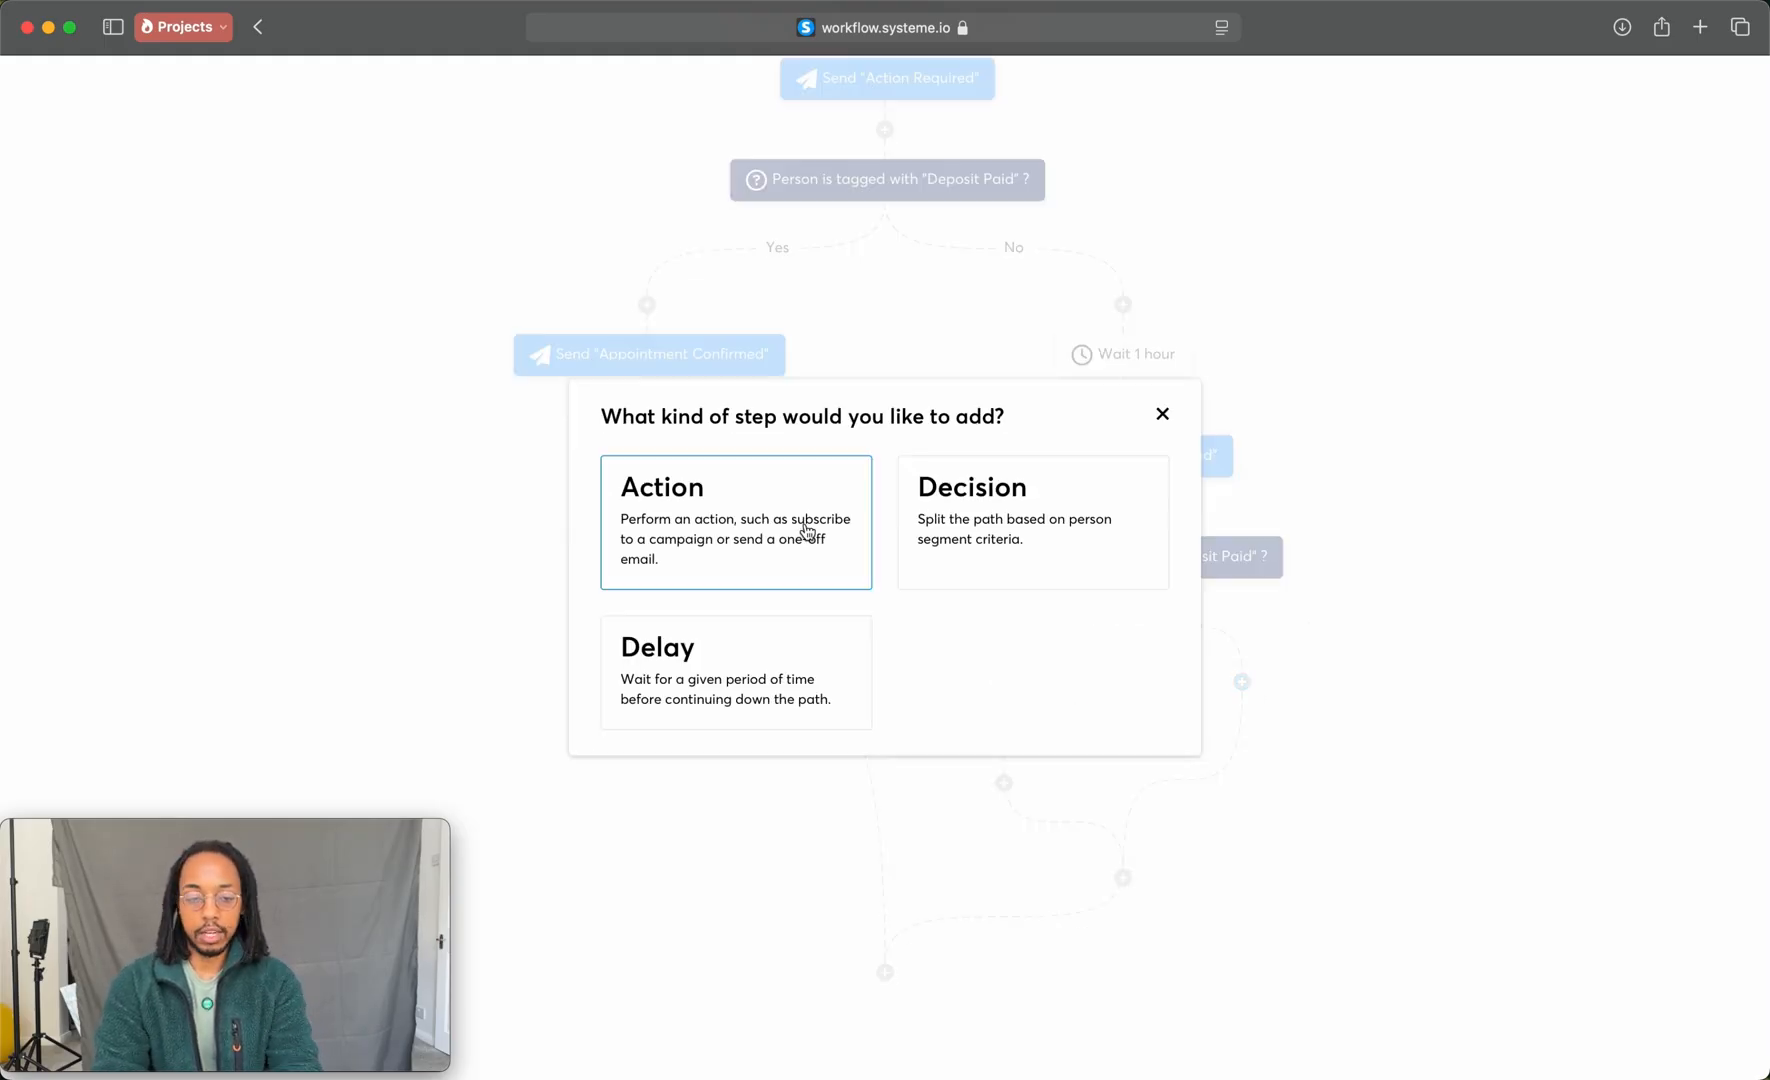
pyautogui.click(800, 525)
pyautogui.scroll(3, 760, 660)
pyautogui.scroll(-5, 805, 664)
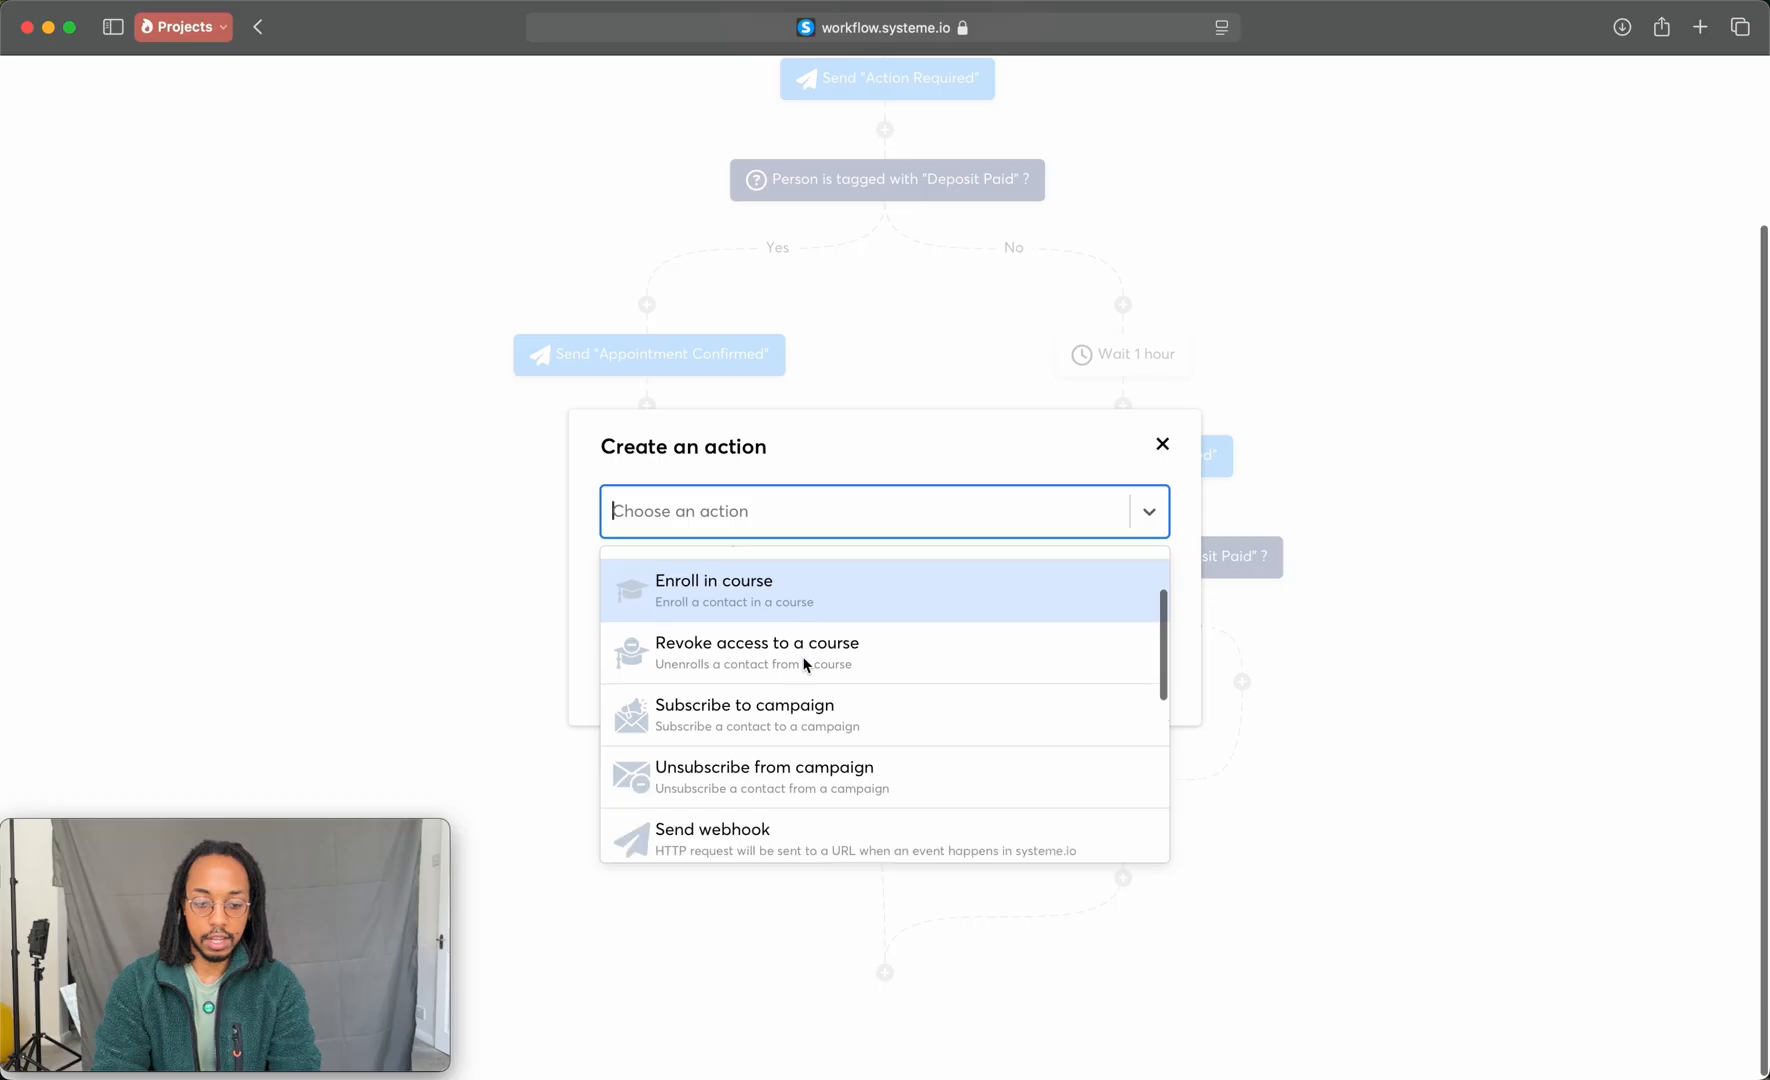
pyautogui.click(748, 711)
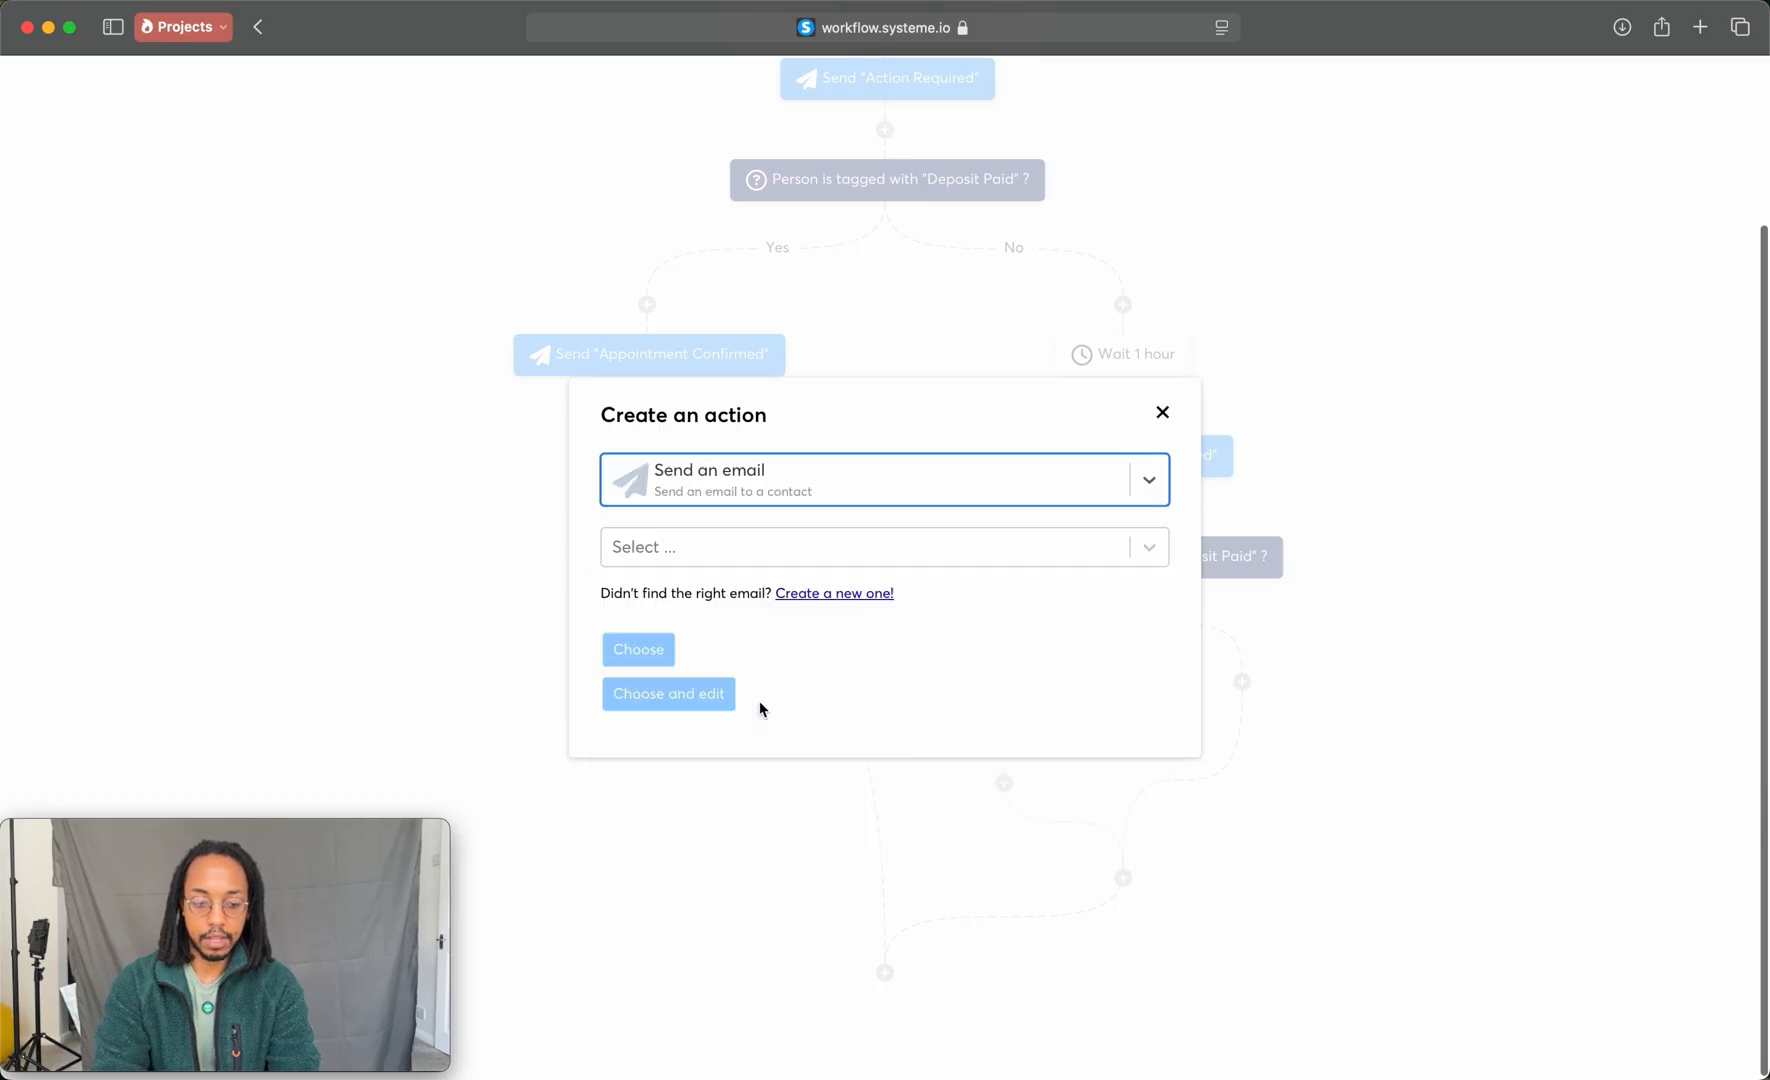
pyautogui.click(687, 552)
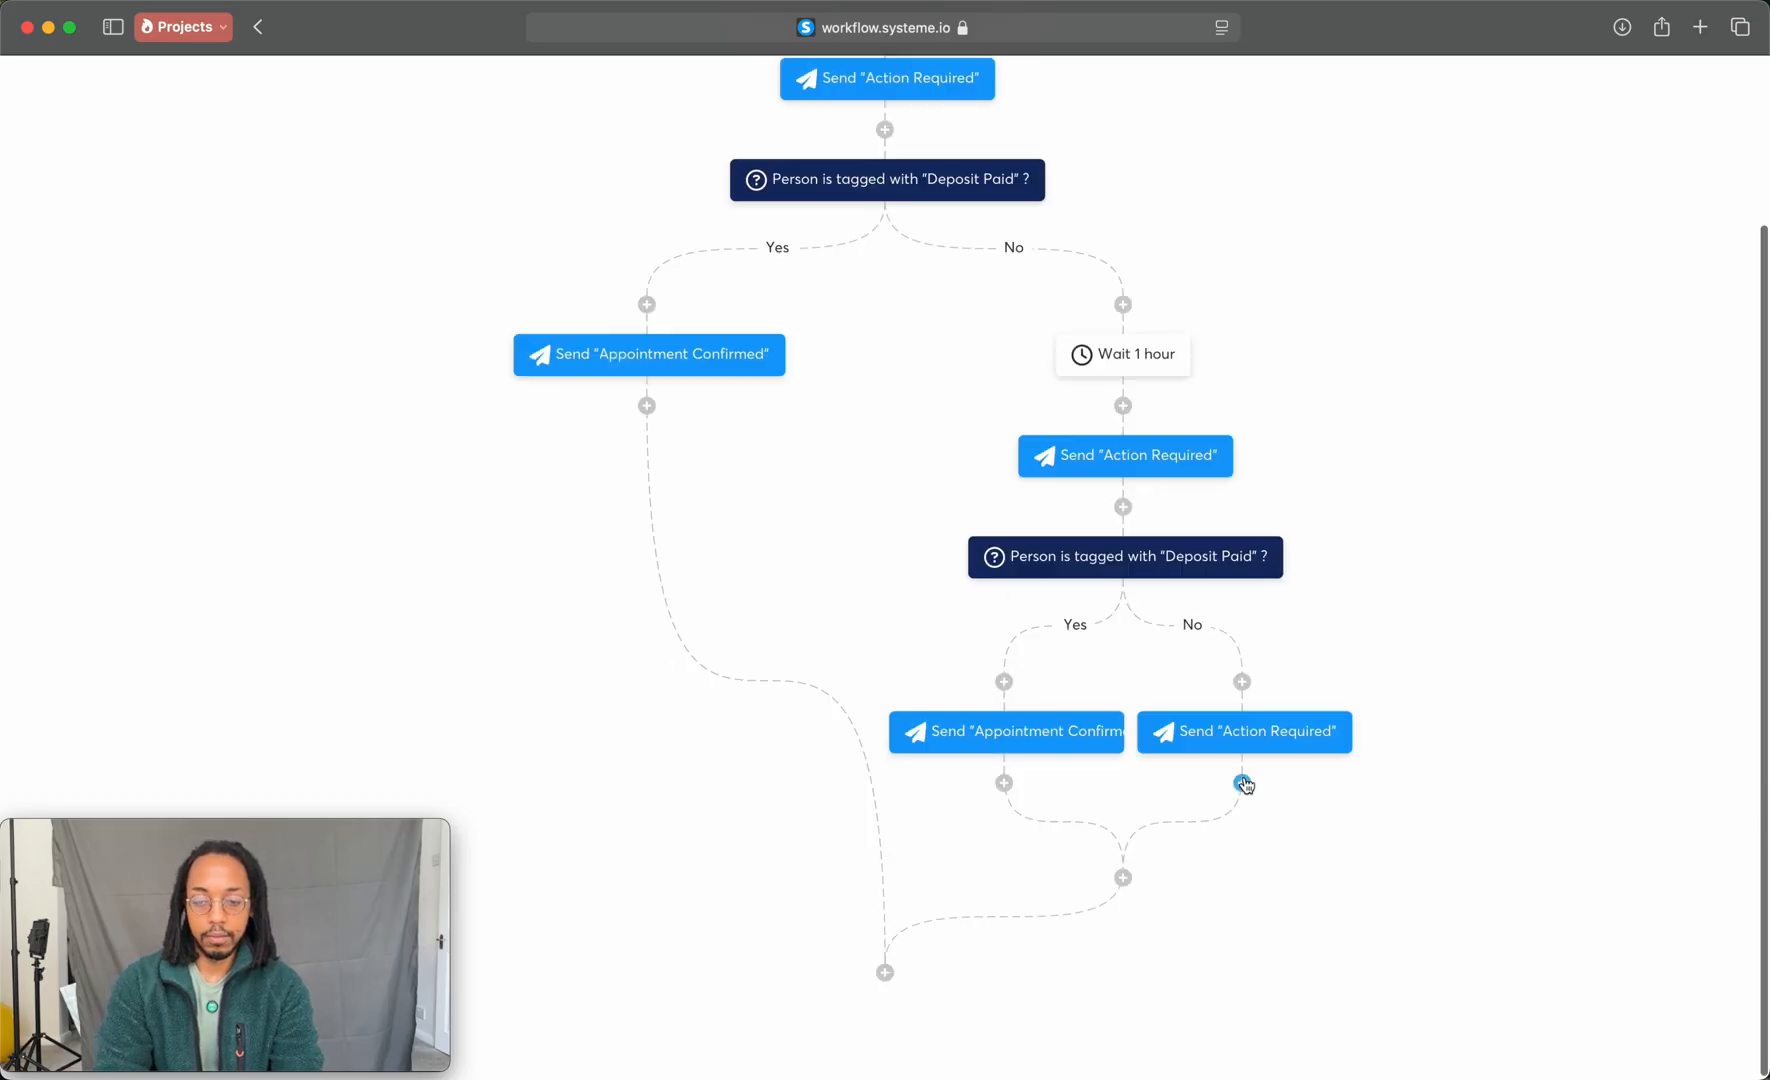
# Step: Add a Send email to specific address action with subject "Cancel this client appointment" below the second No branch's Action Required email
pyautogui.click(1243, 784)
pyautogui.click(843, 557)
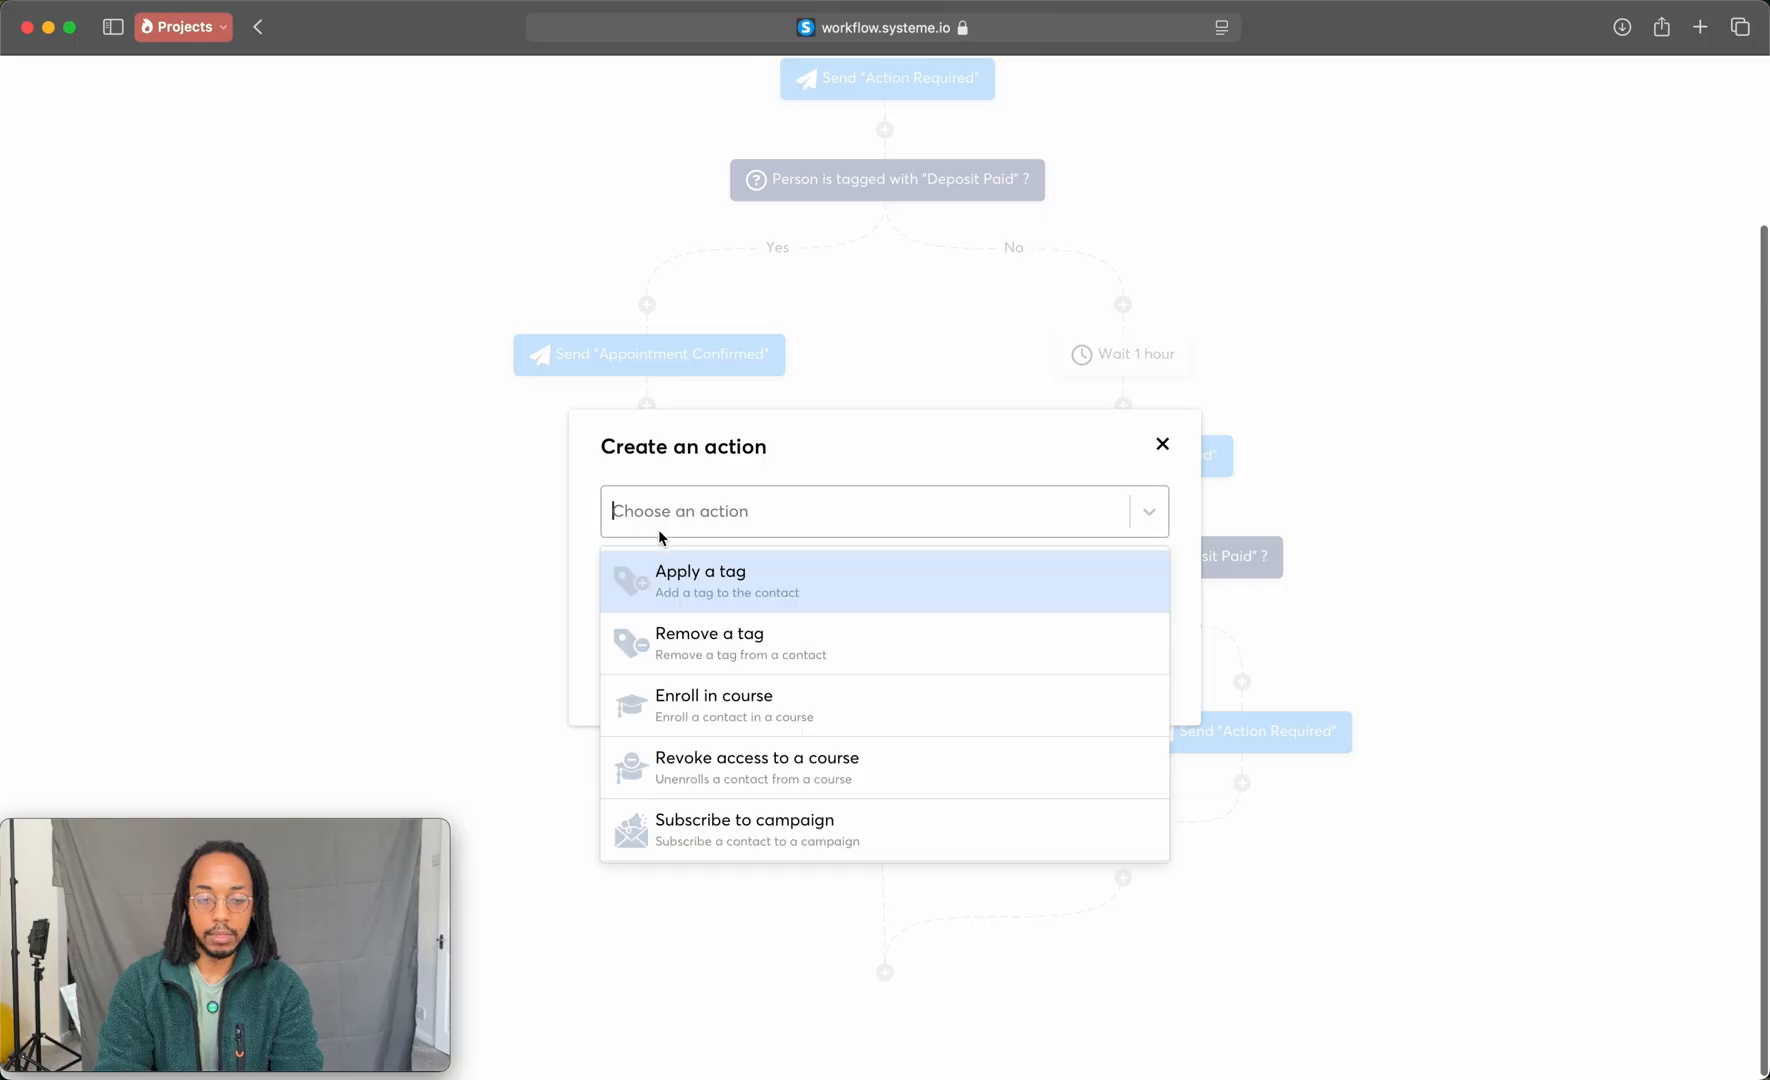
pyautogui.scroll(-5, 680, 750)
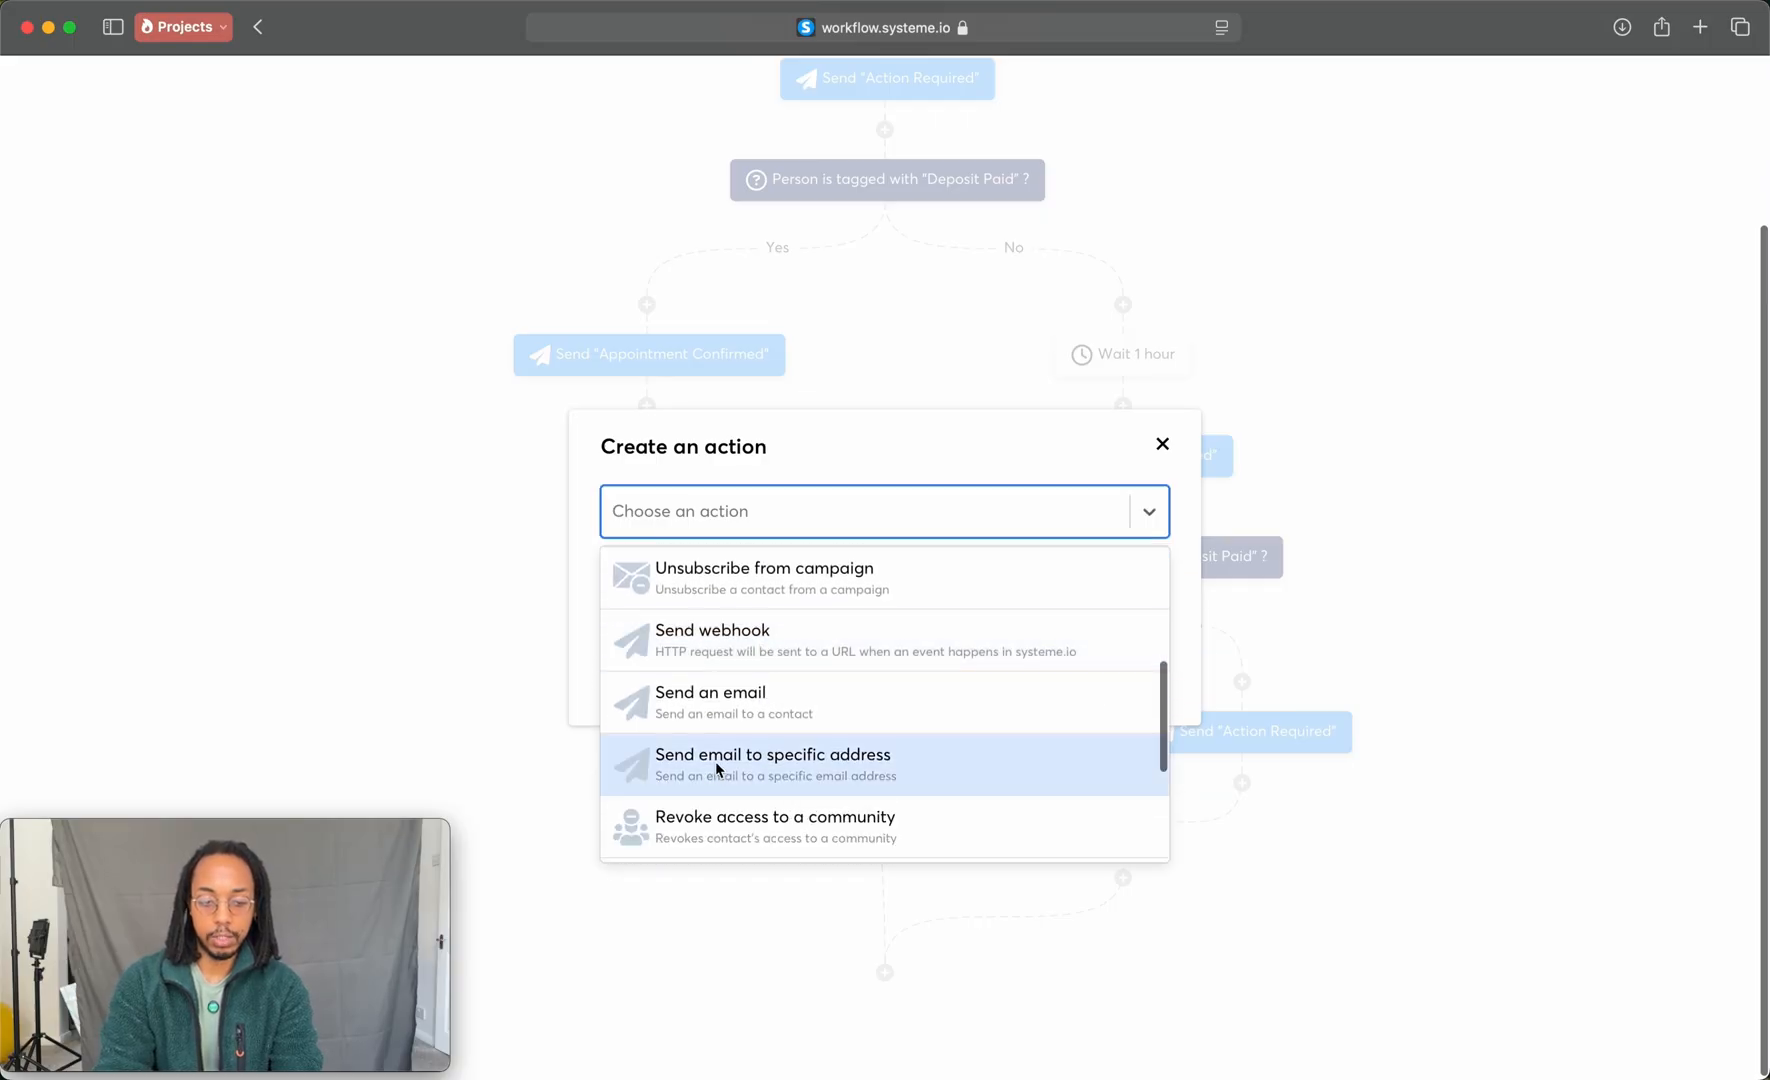
pyautogui.click(715, 768)
pyautogui.click(818, 597)
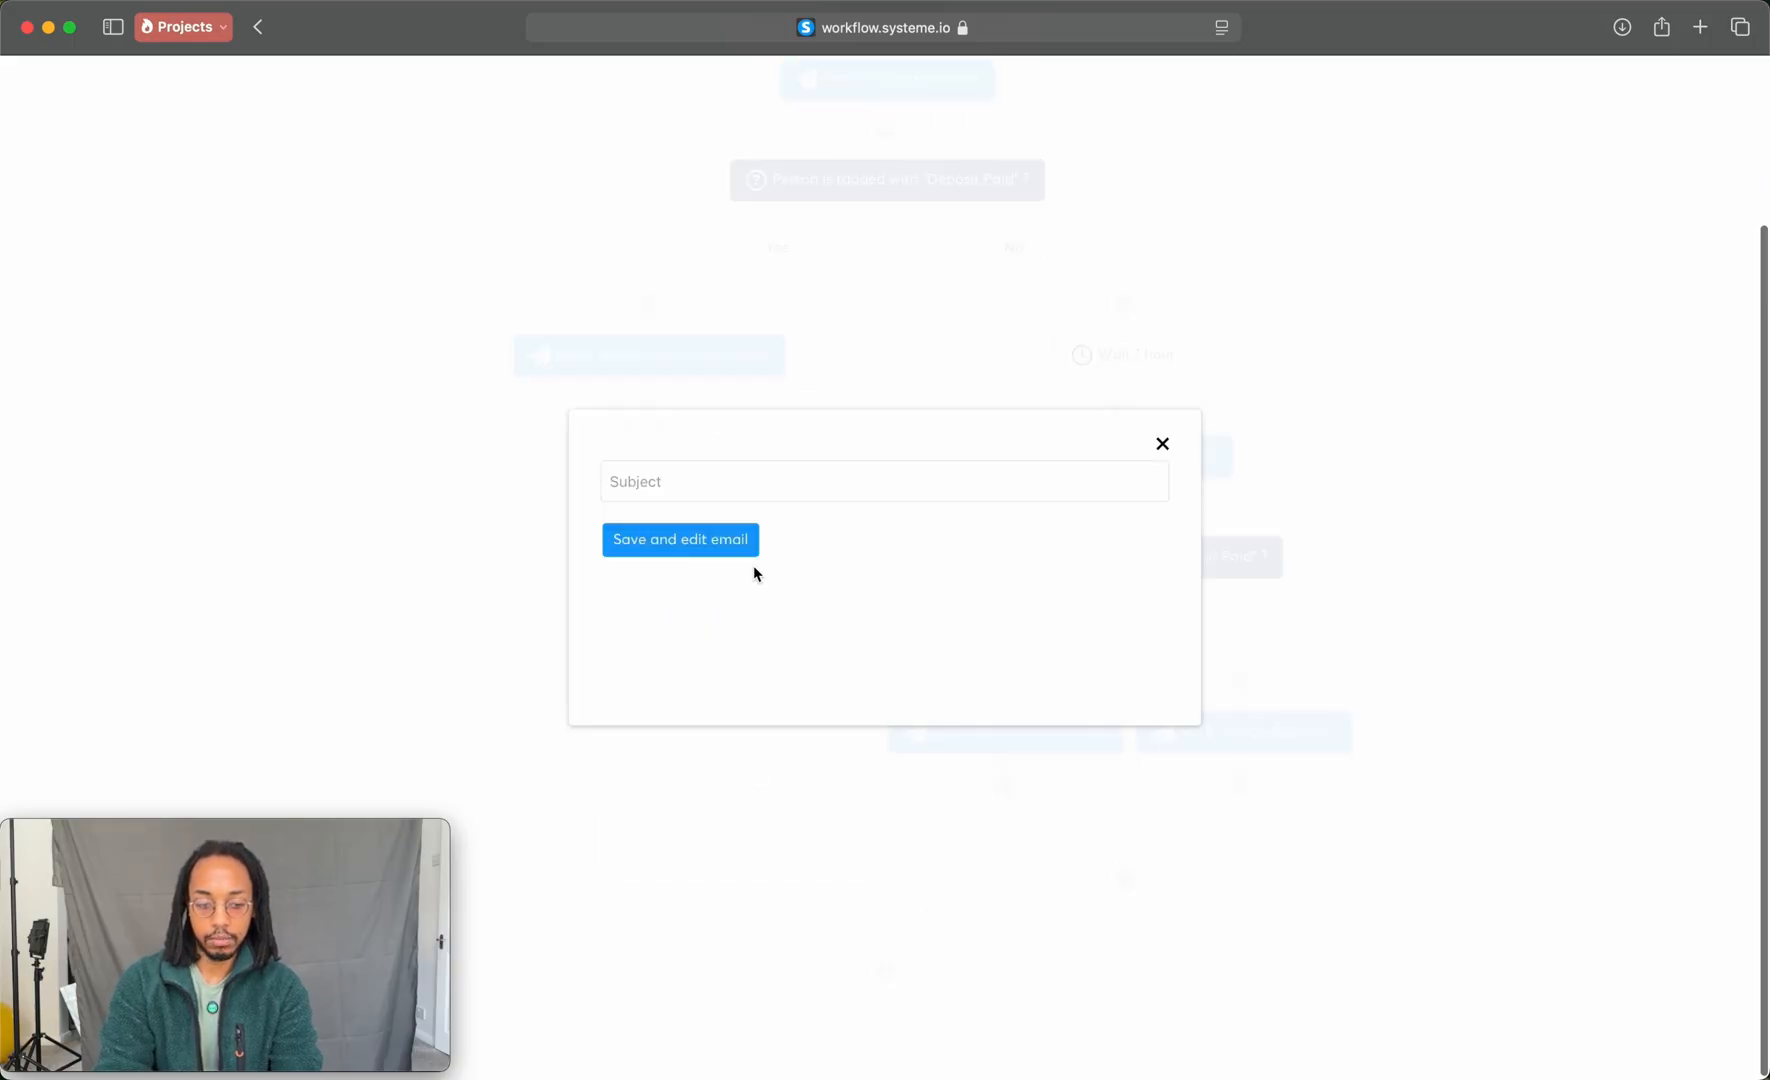
pyautogui.click(642, 478)
pyautogui.write('Cancel this cl')
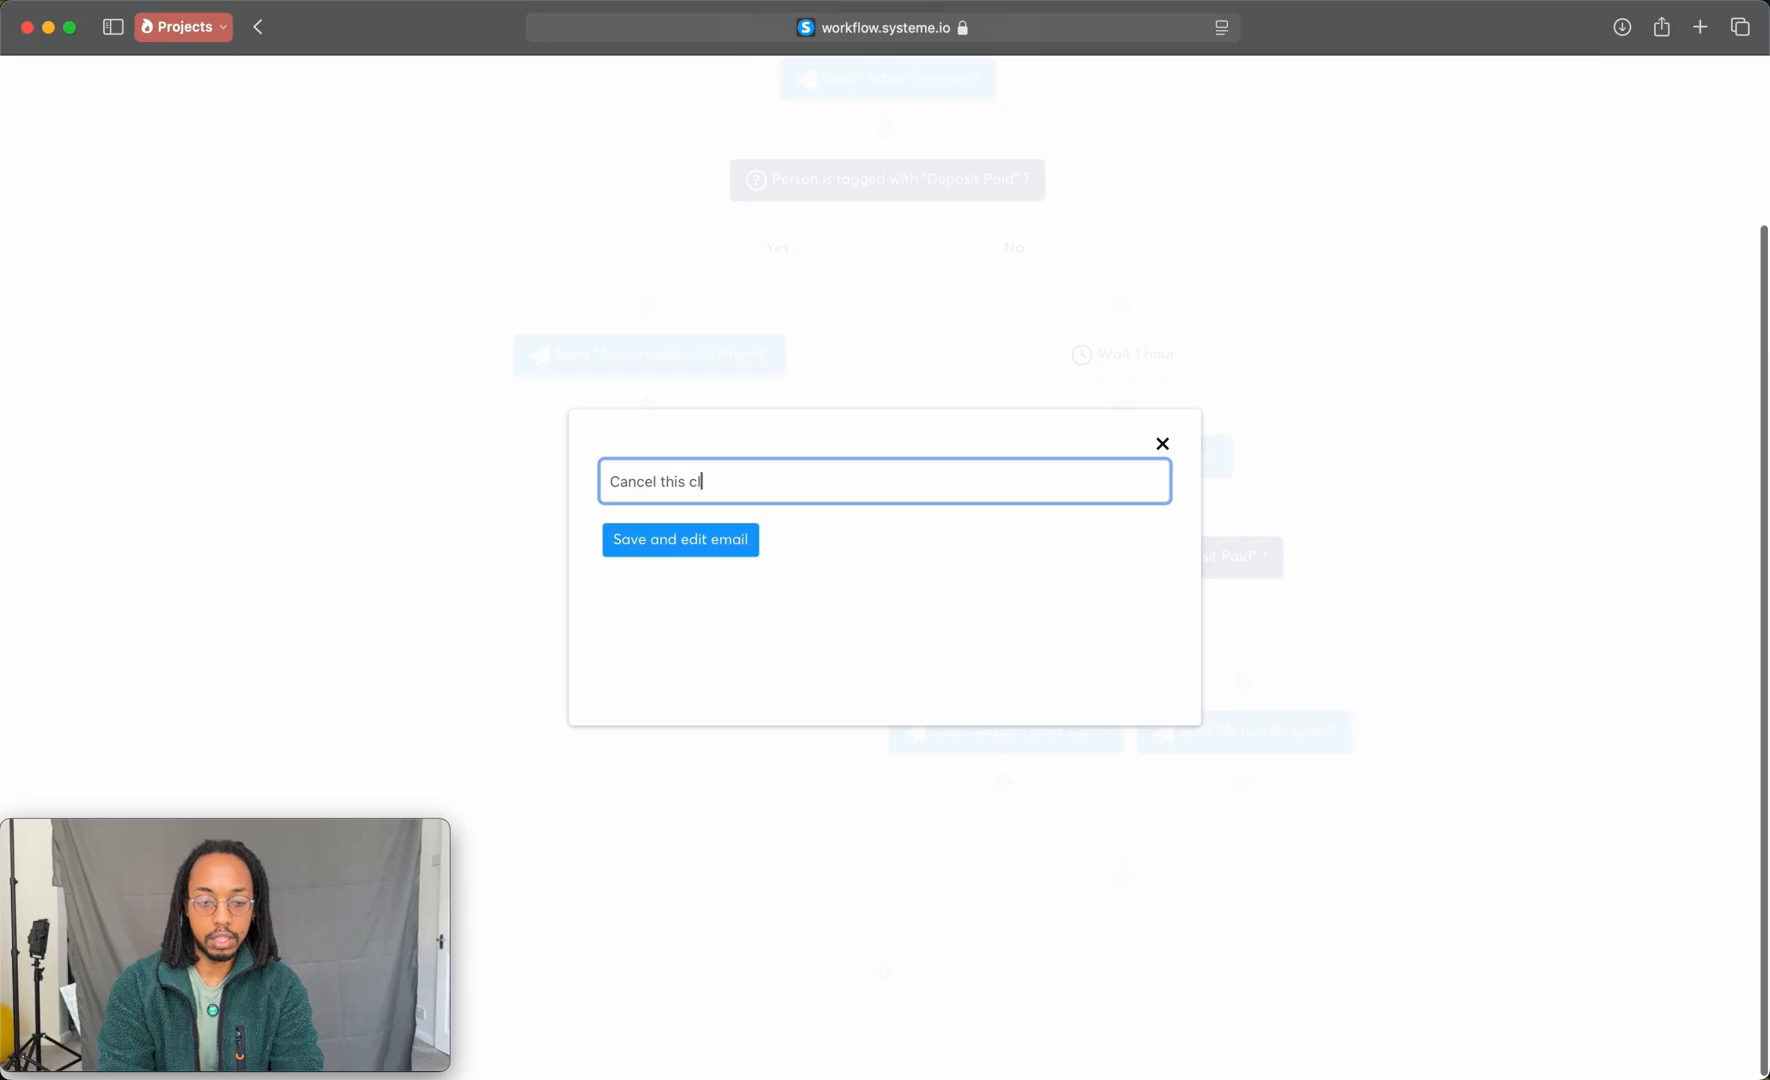
pyautogui.write('ient appointment')
pyautogui.press('Return')
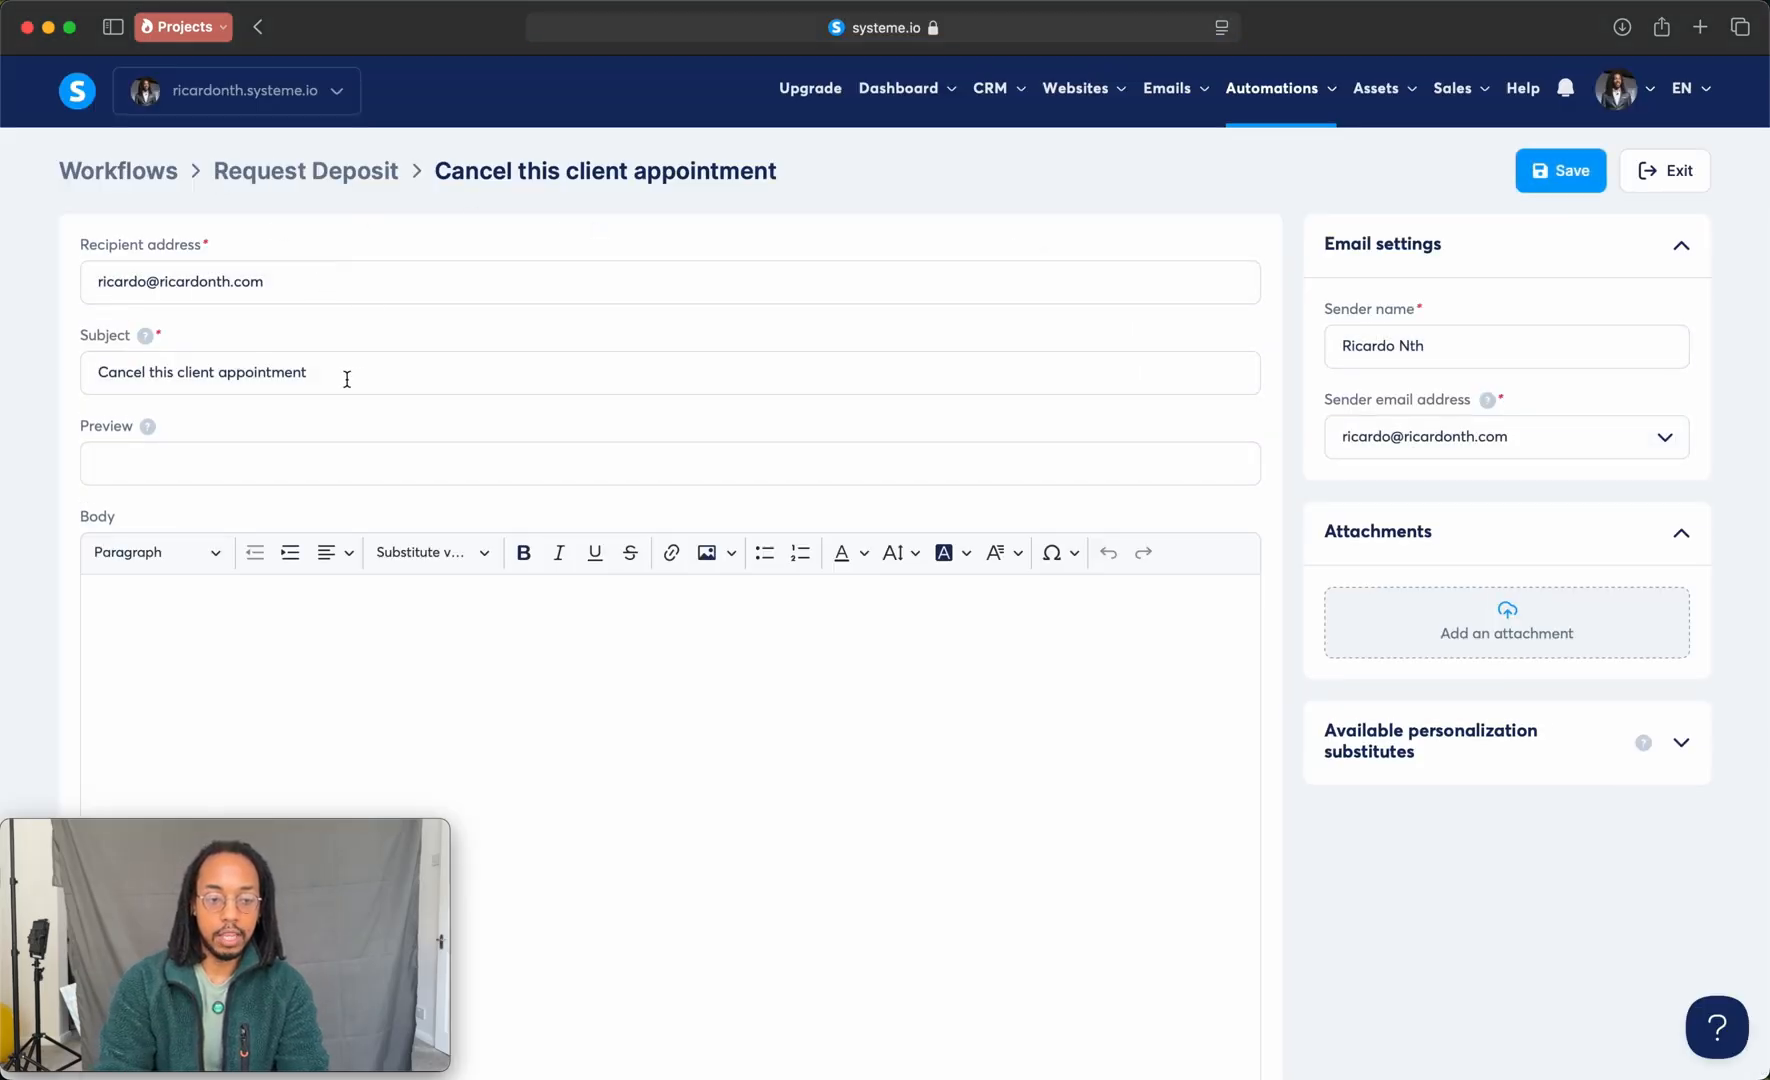
# Step: Write "Cancel, they havent paid" as the cancellation email's body and save the email
pyautogui.click(788, 634)
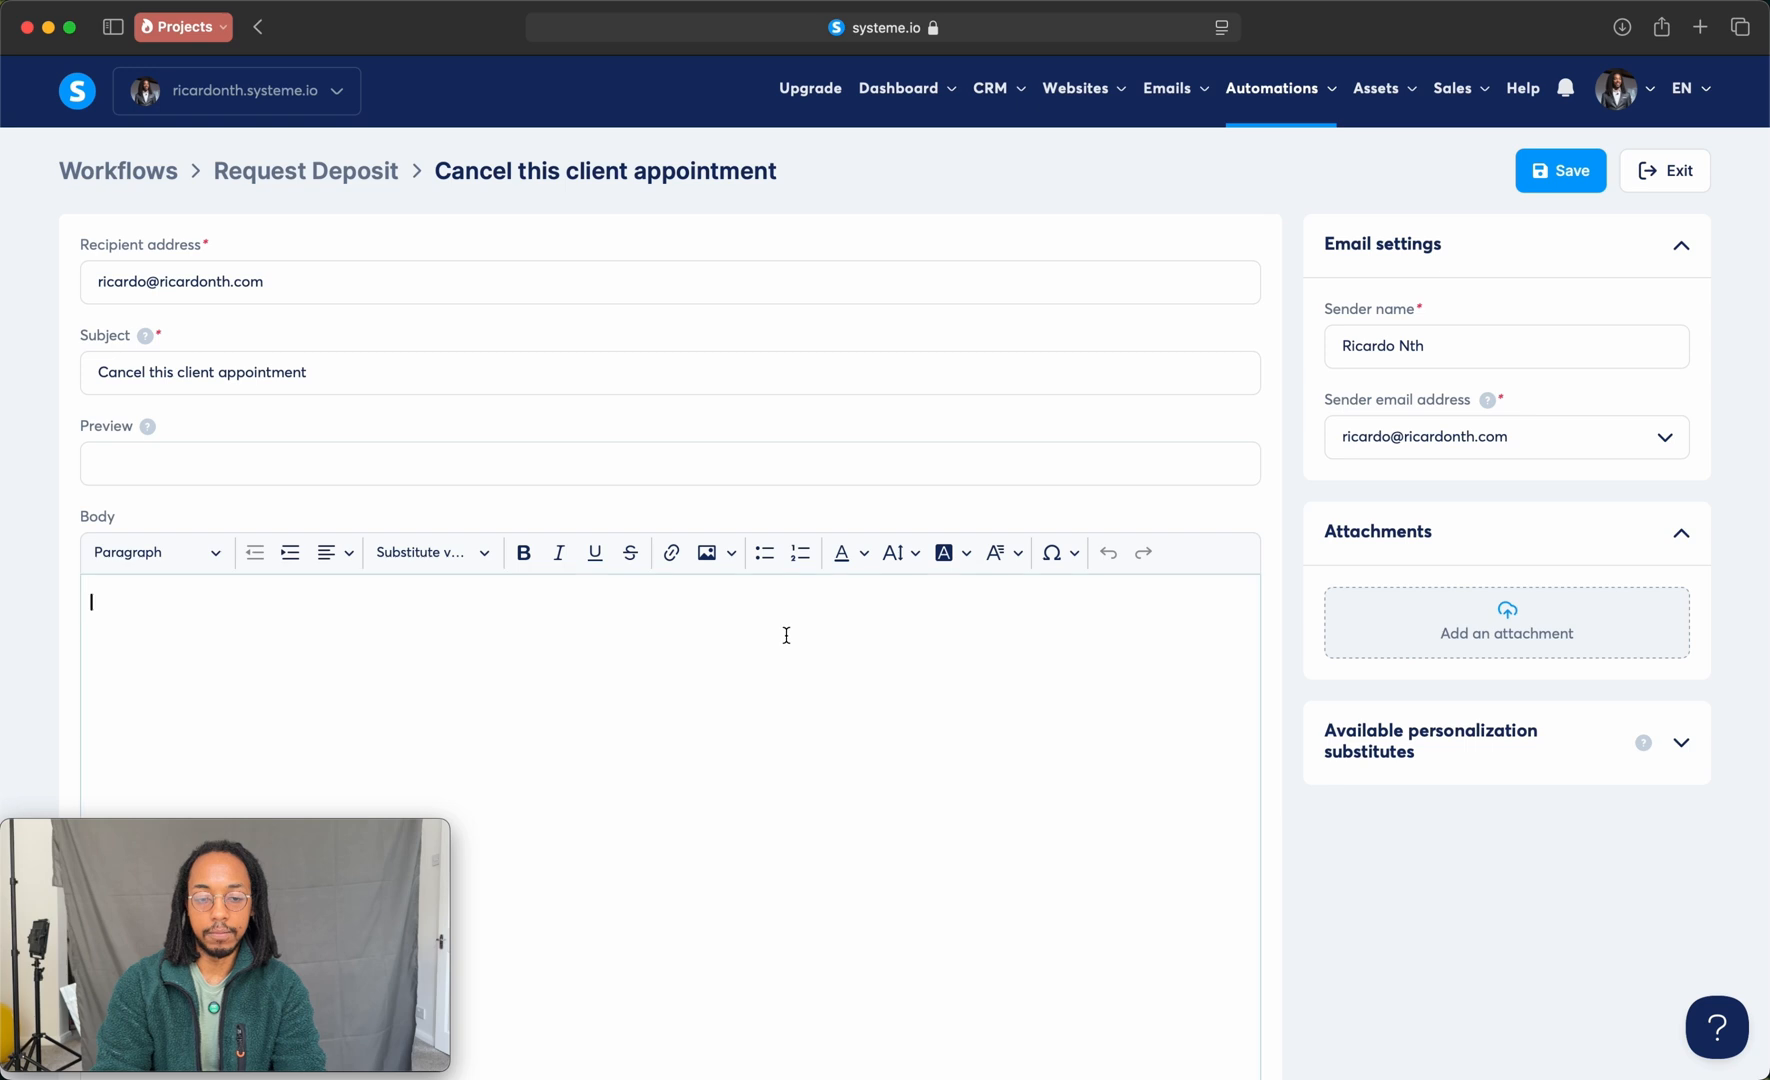
pyautogui.write('Cancel , they a')
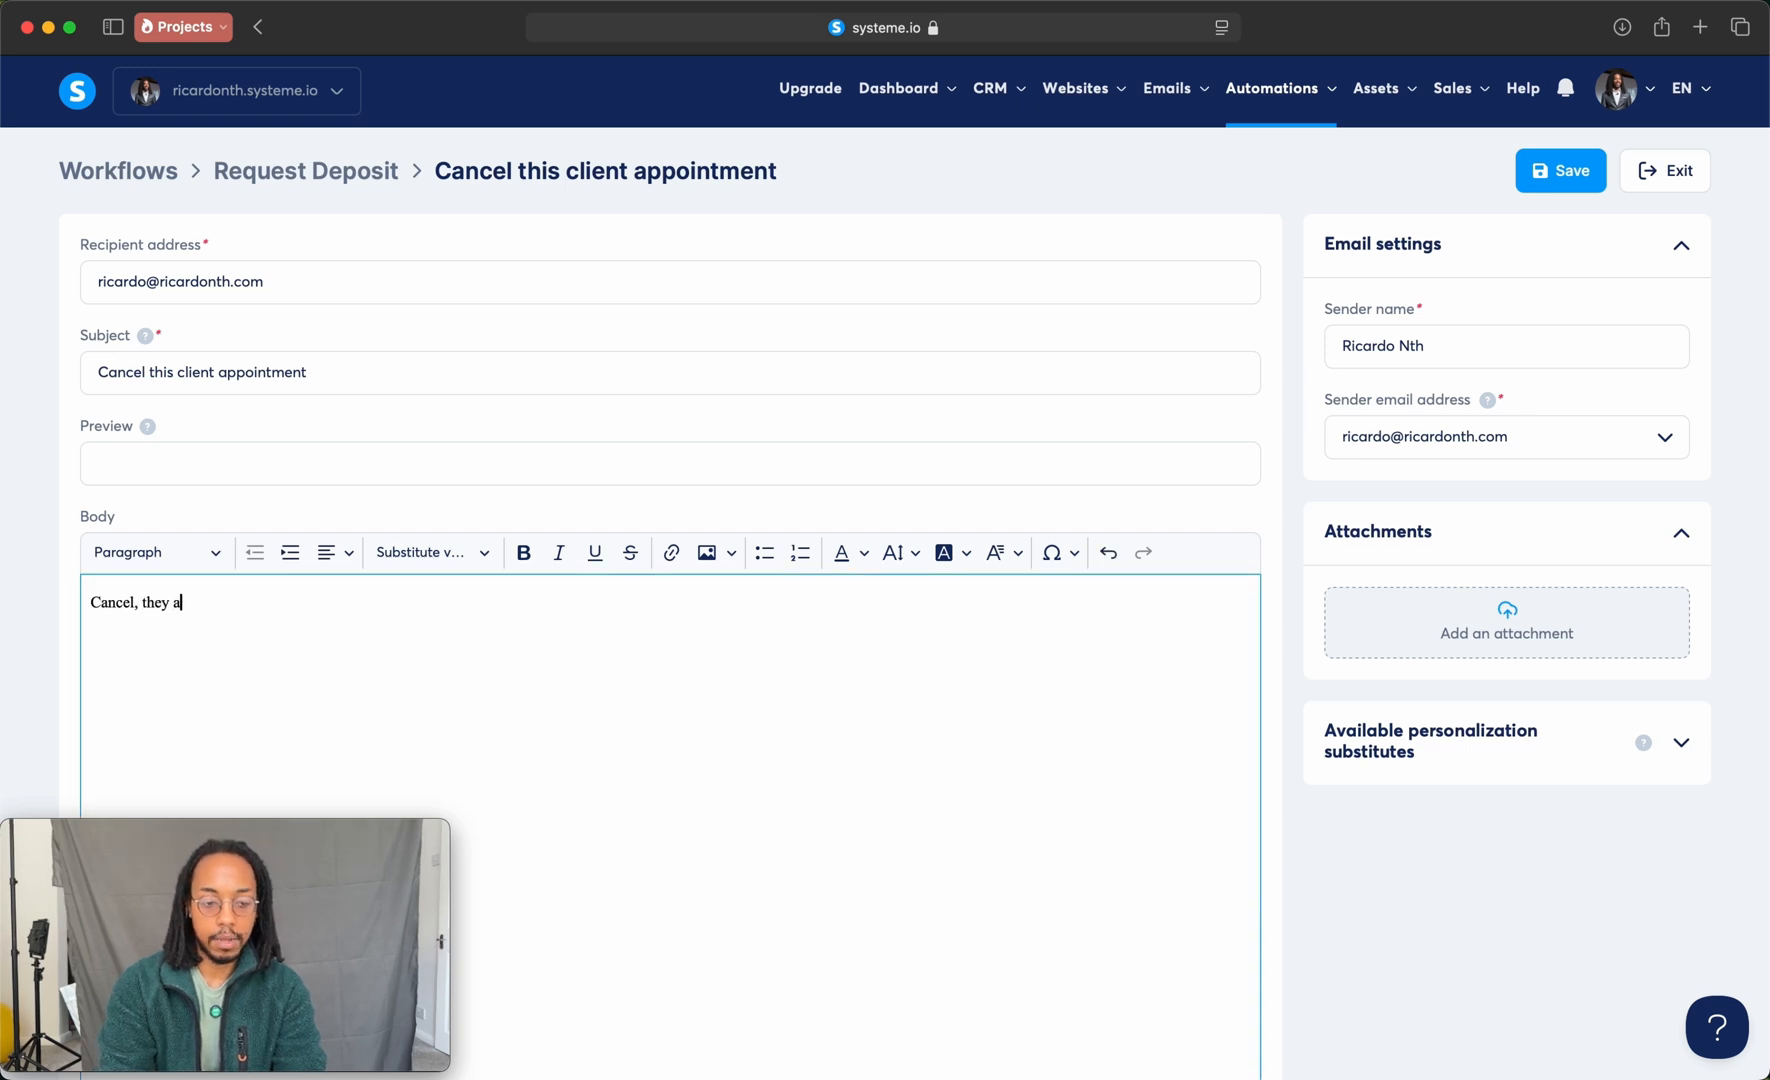
pyautogui.press('BackSpace')
pyautogui.write('havent paid')
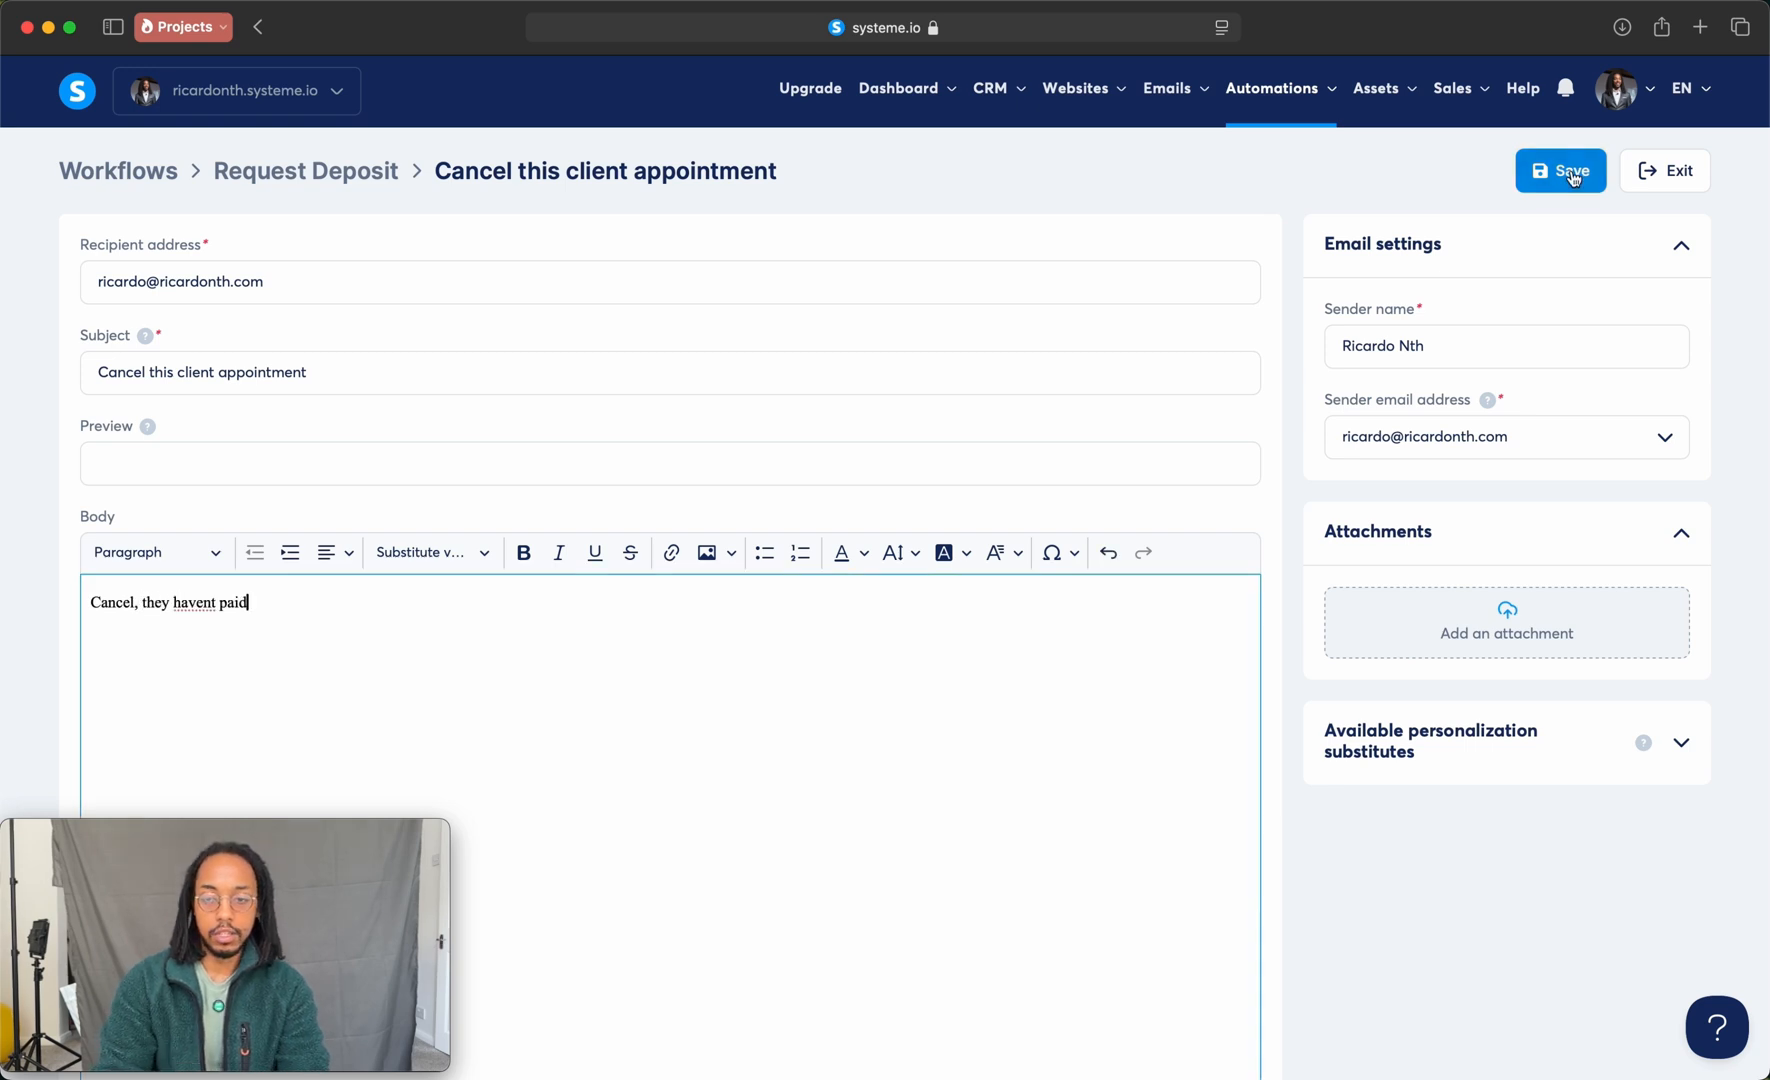
pyautogui.click(1572, 172)
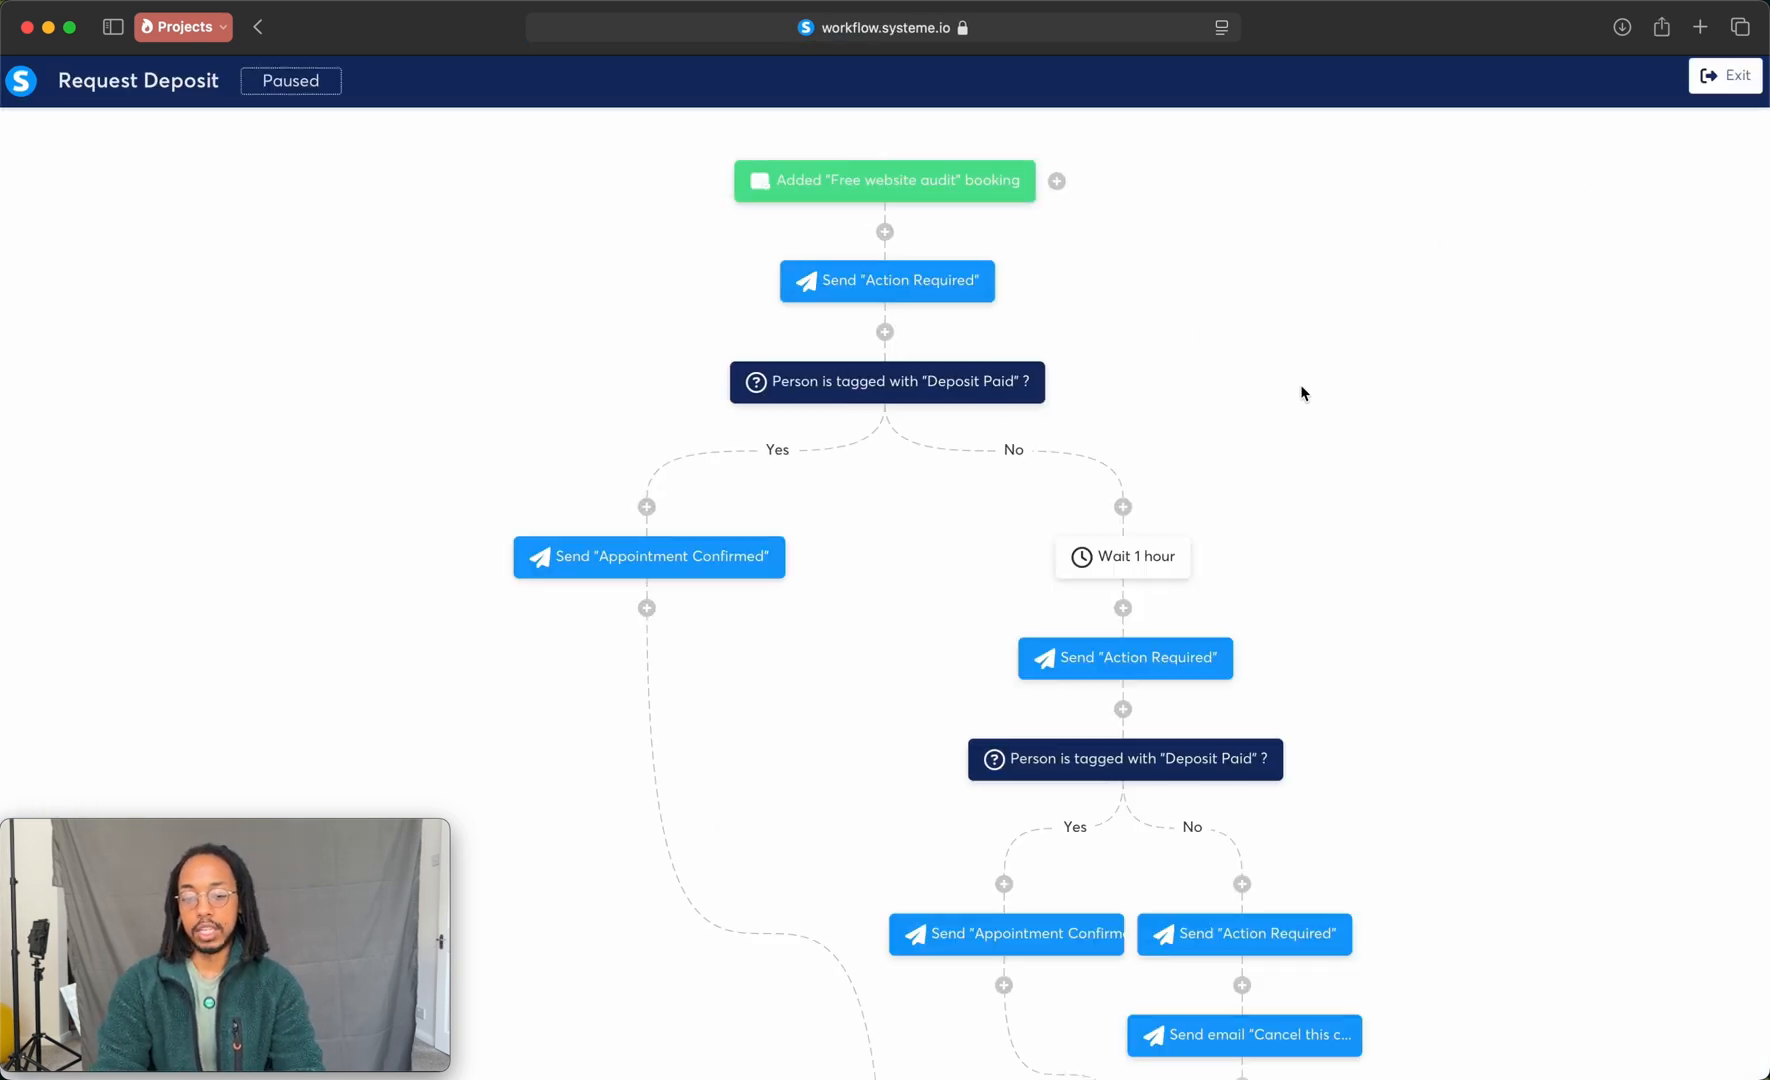
# Step: Look through the available workflow actions for a follow-up after the client cancellation email, including assigning a CRM pipeline stage
pyautogui.scroll(-3, 1300, 390)
pyautogui.scroll(-2, 1330, 386)
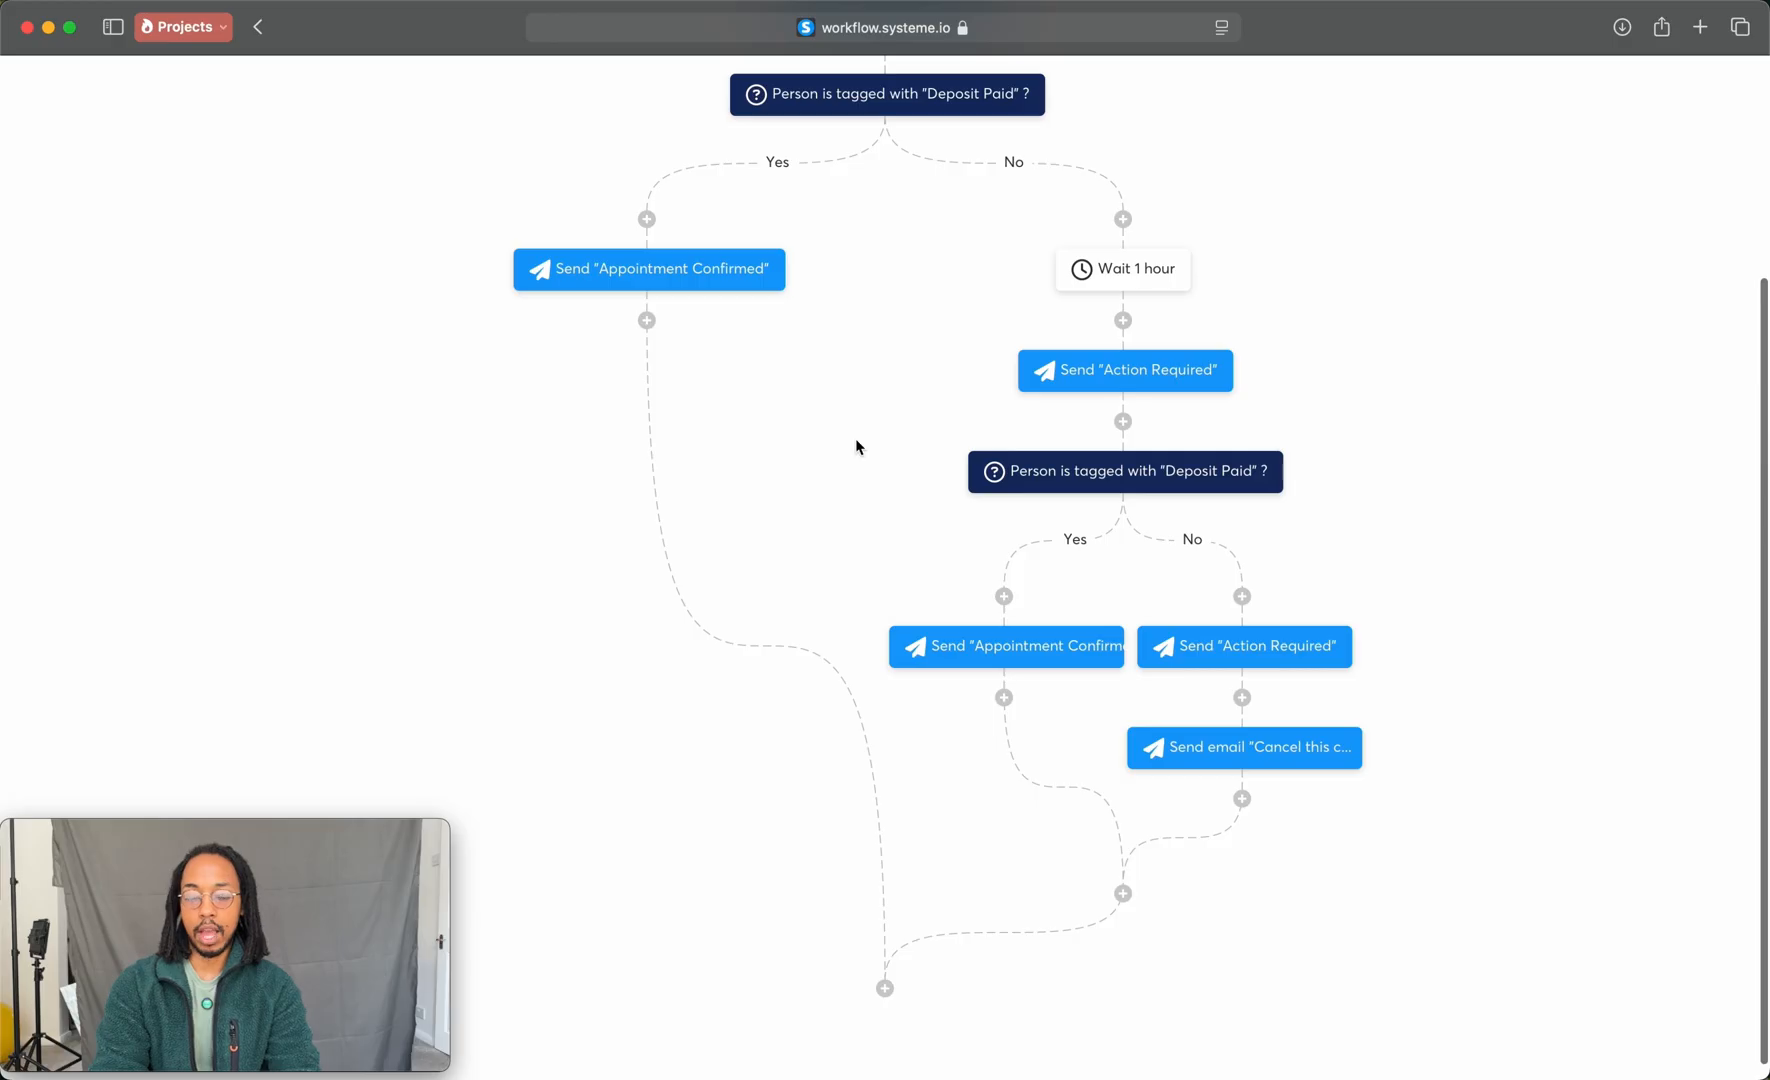
pyautogui.click(1242, 800)
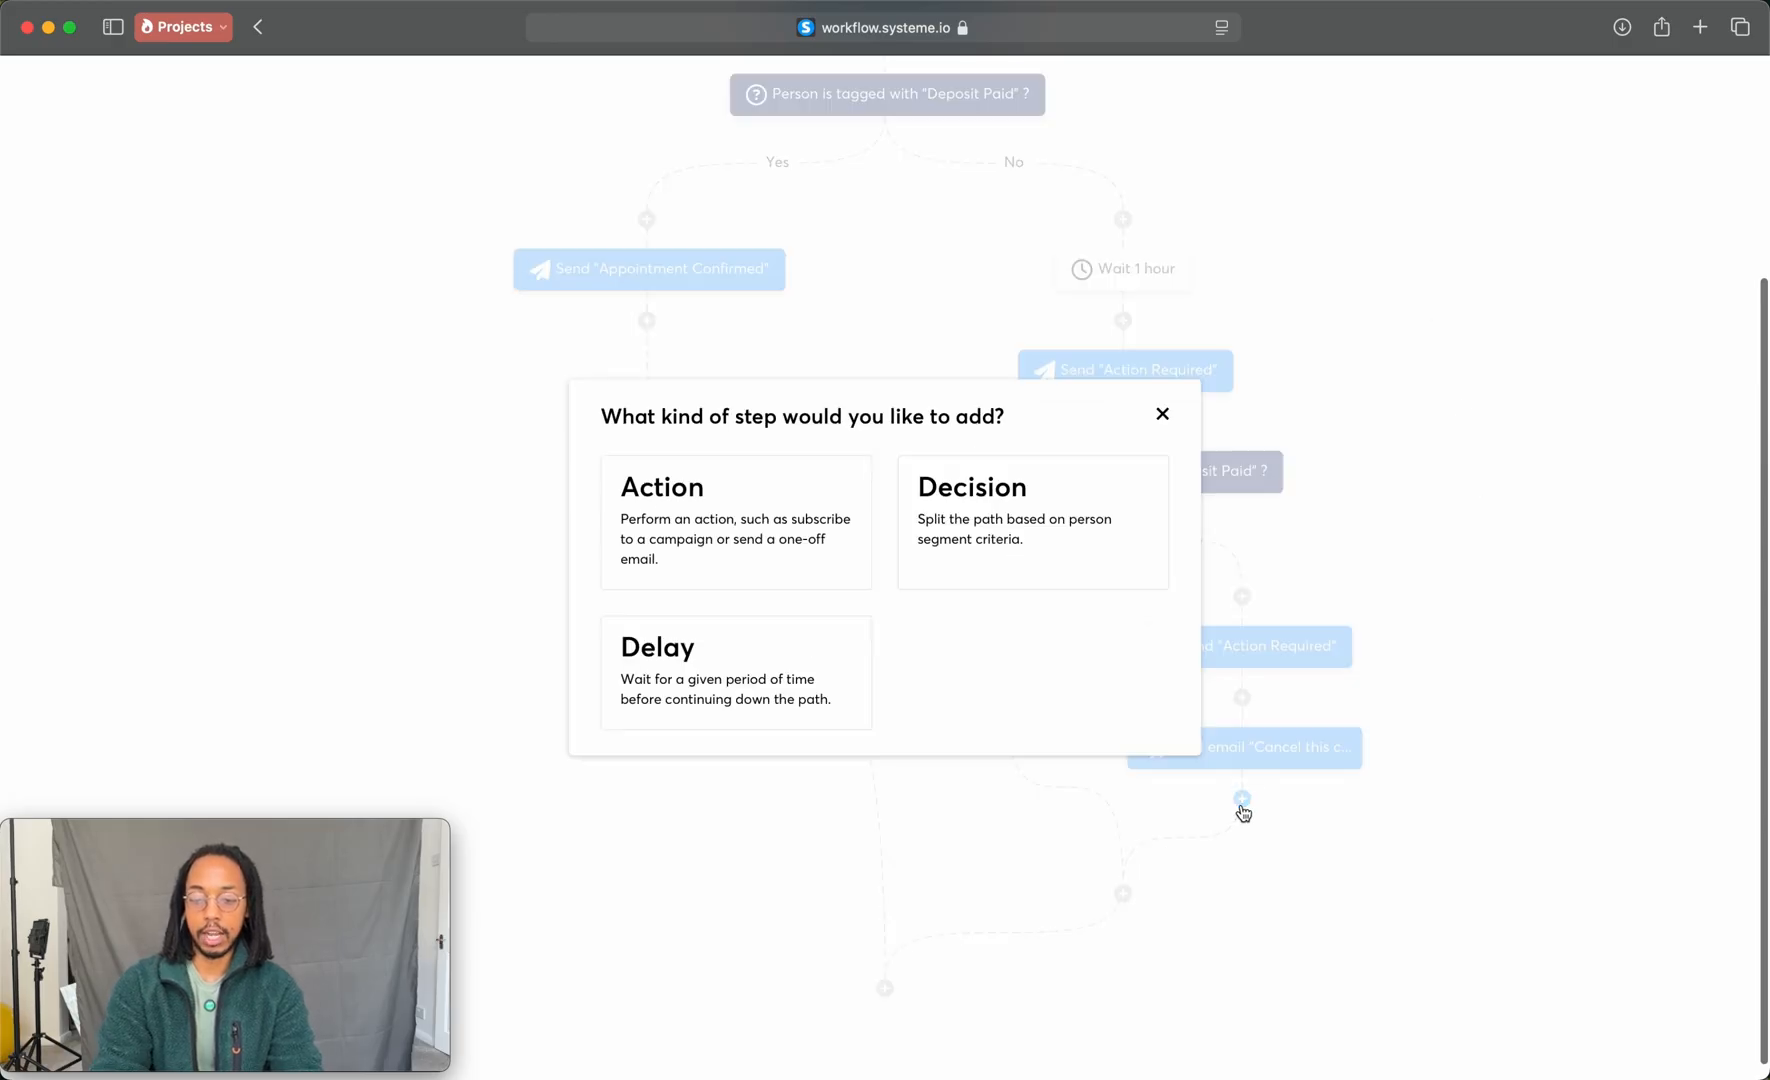
pyautogui.click(759, 581)
pyautogui.click(918, 528)
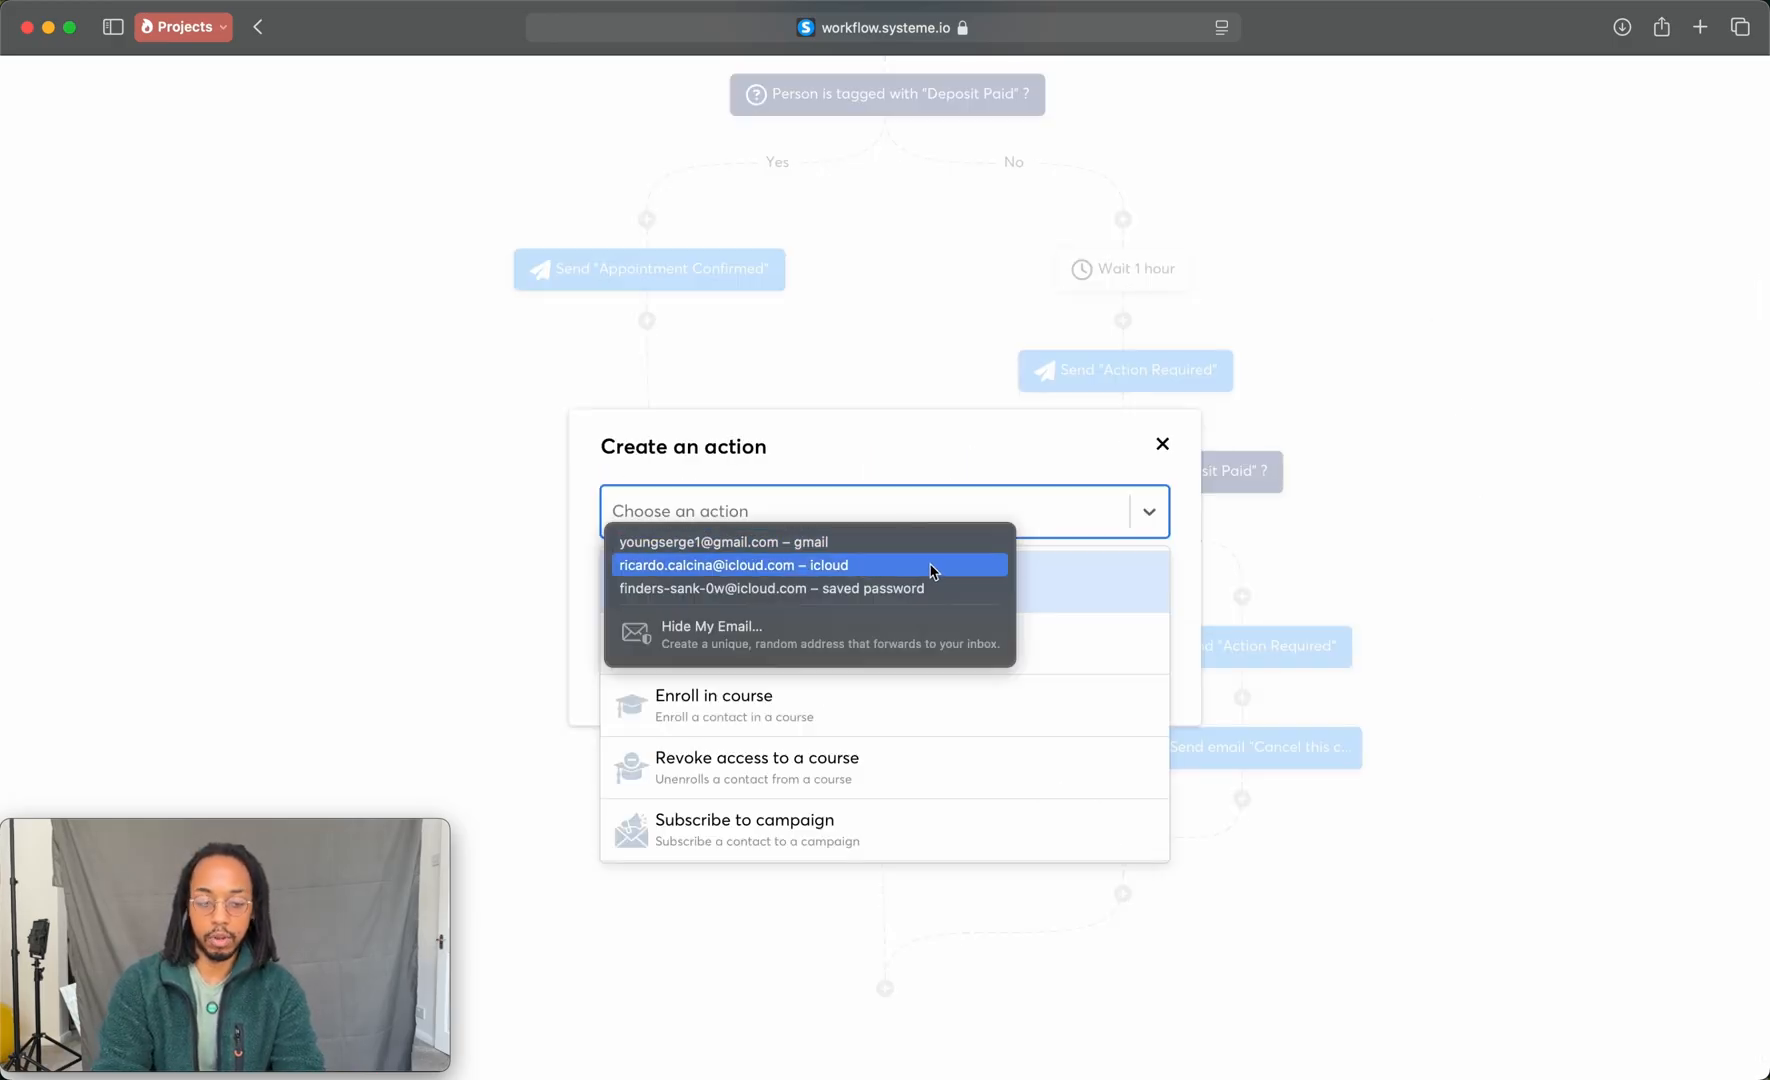
pyautogui.scroll(-3, 860, 658)
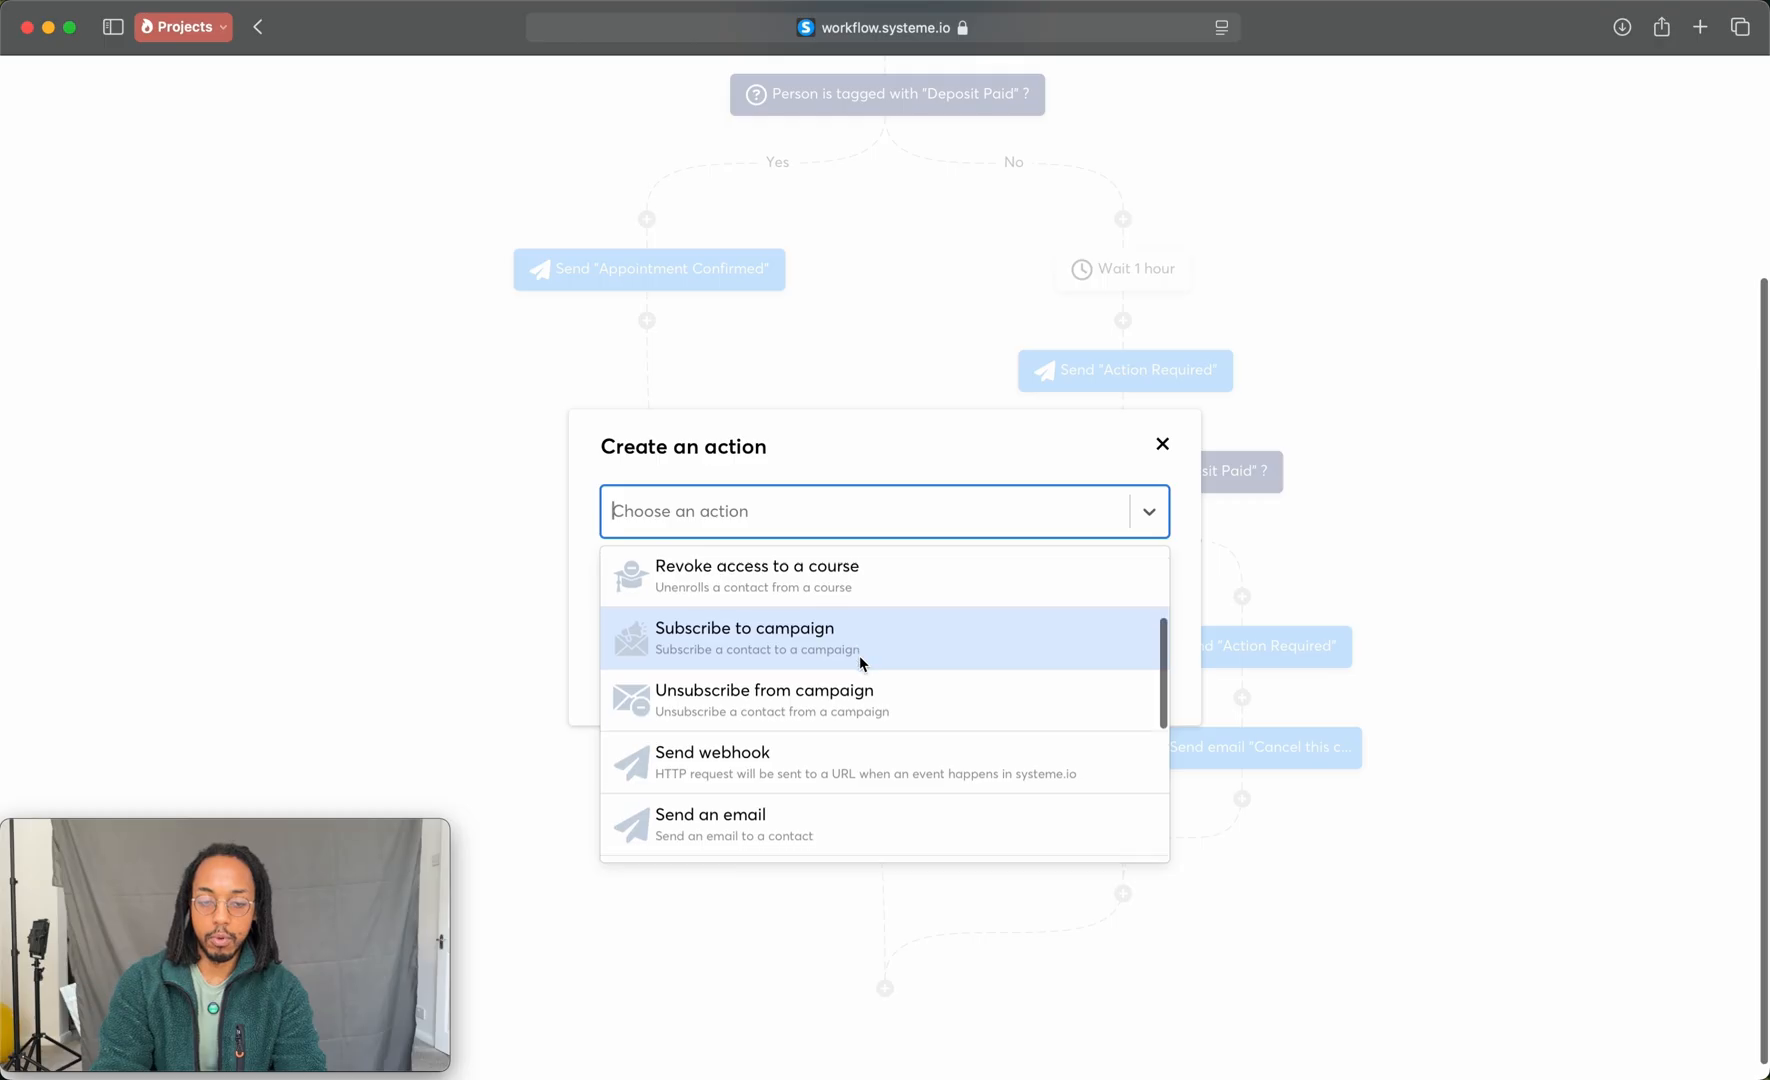
pyautogui.scroll(-2, 859, 658)
pyautogui.scroll(-2, 908, 661)
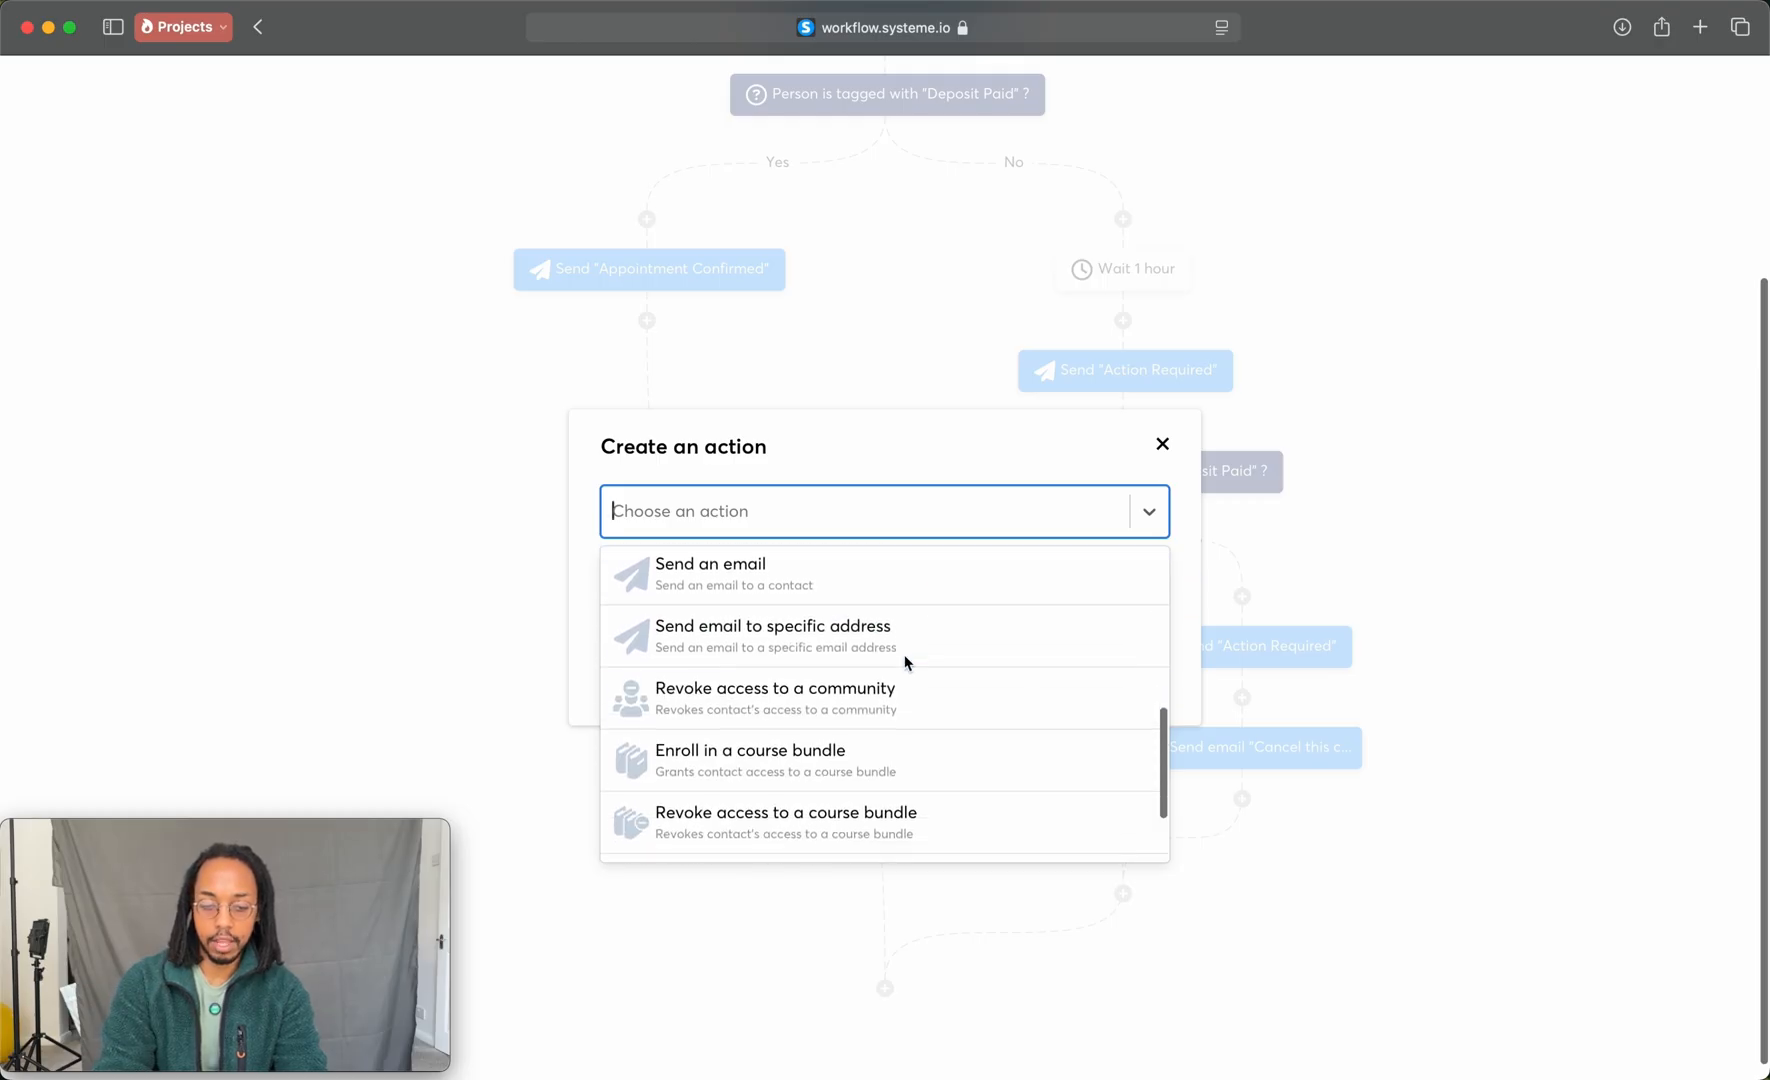
pyautogui.scroll(-3, 908, 661)
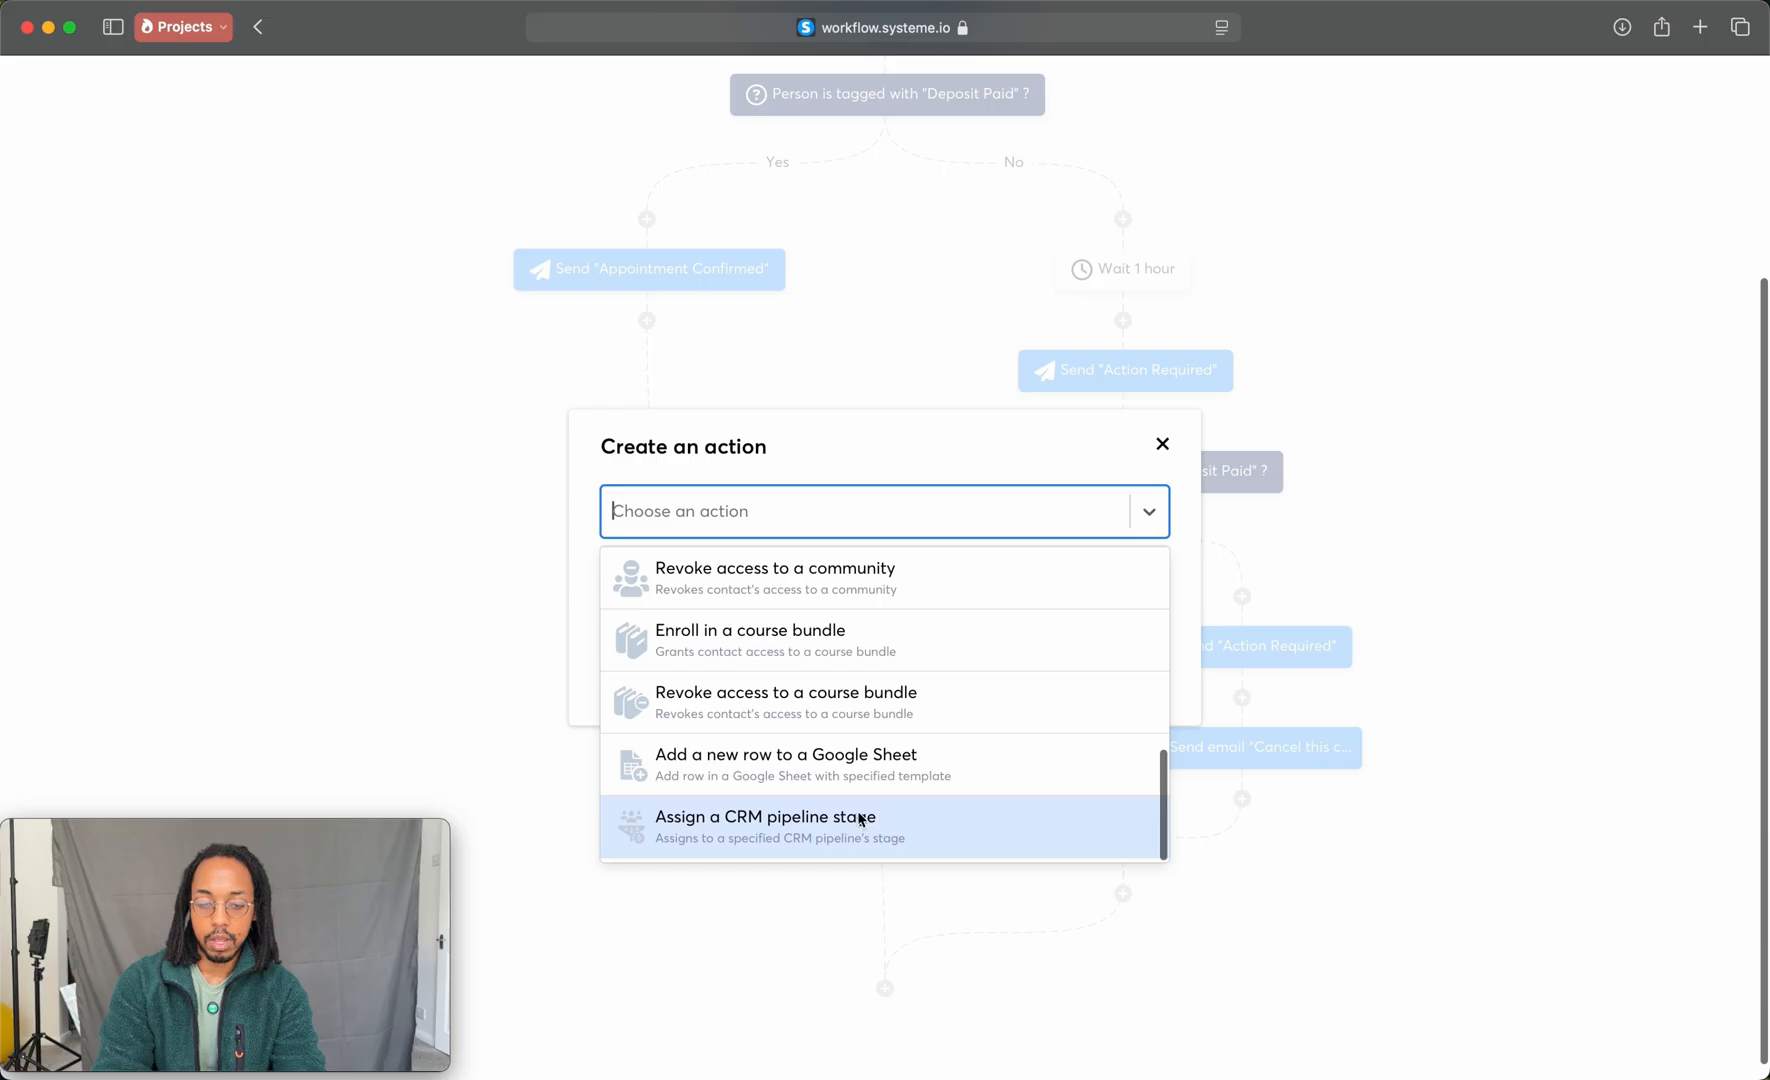
pyautogui.scroll(8, 1011, 581)
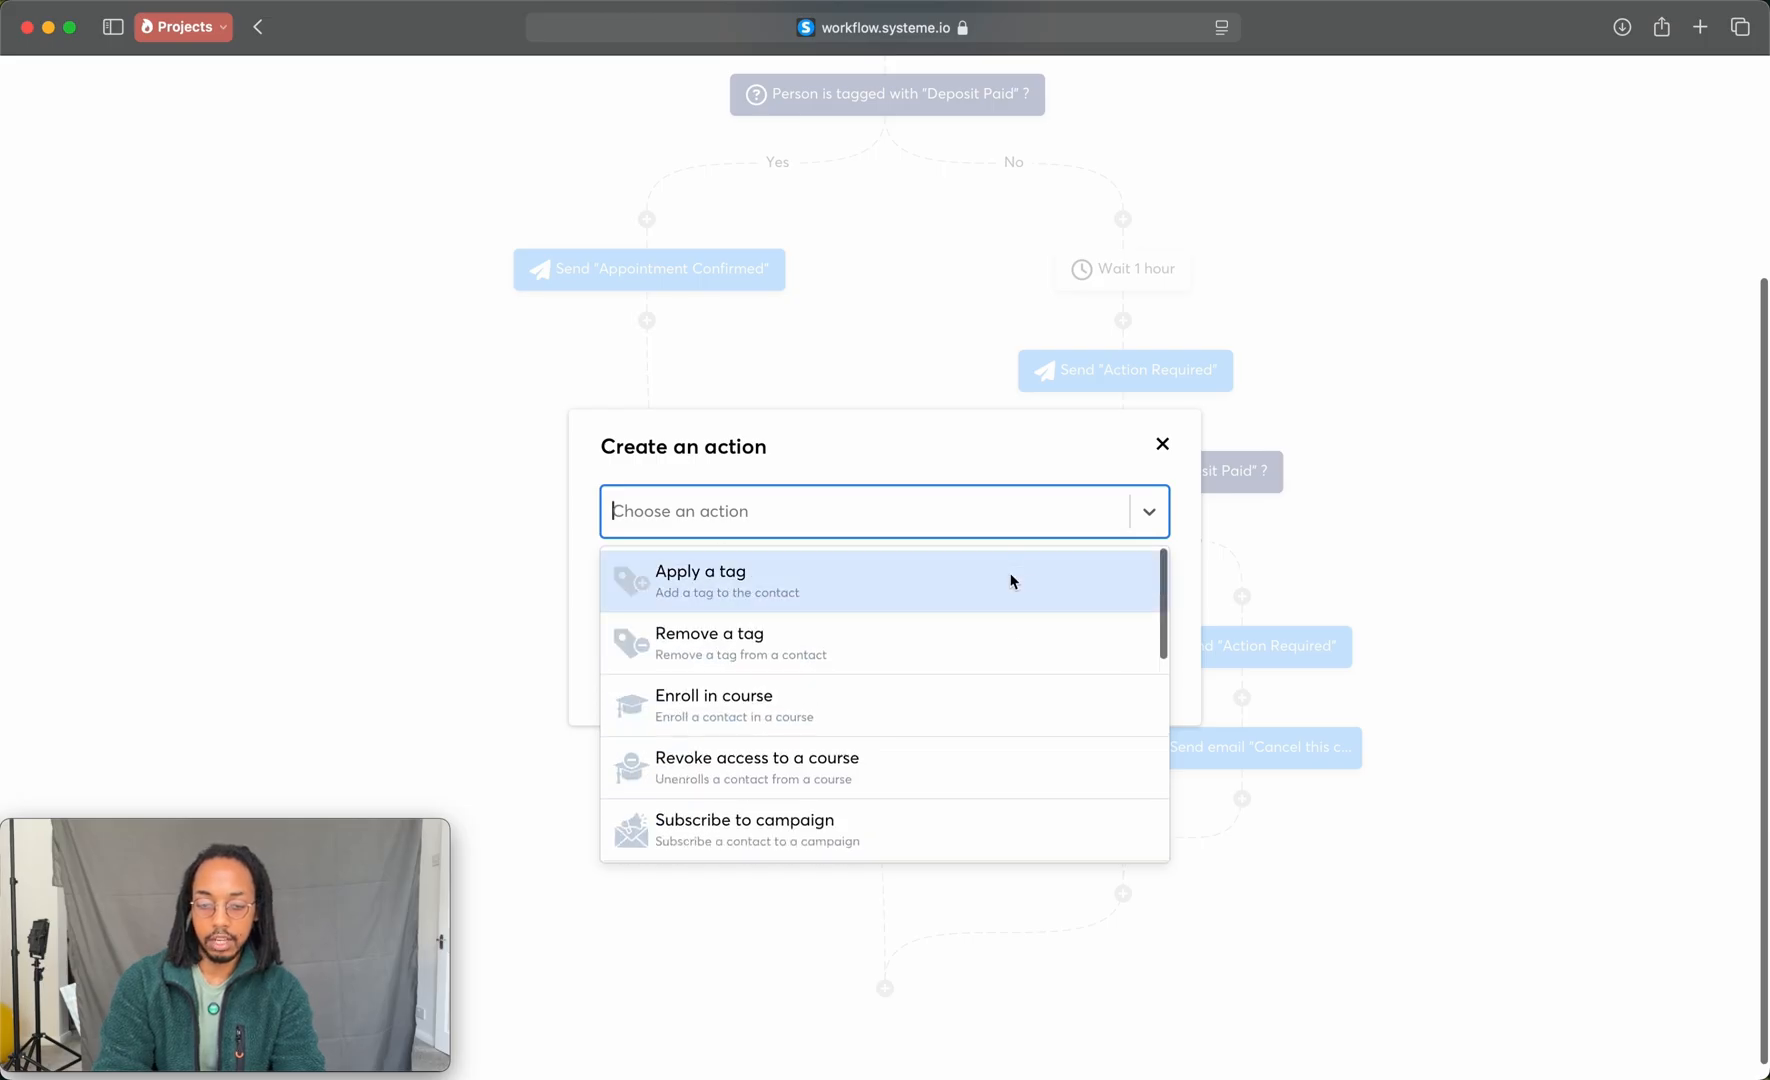
pyautogui.click(1156, 446)
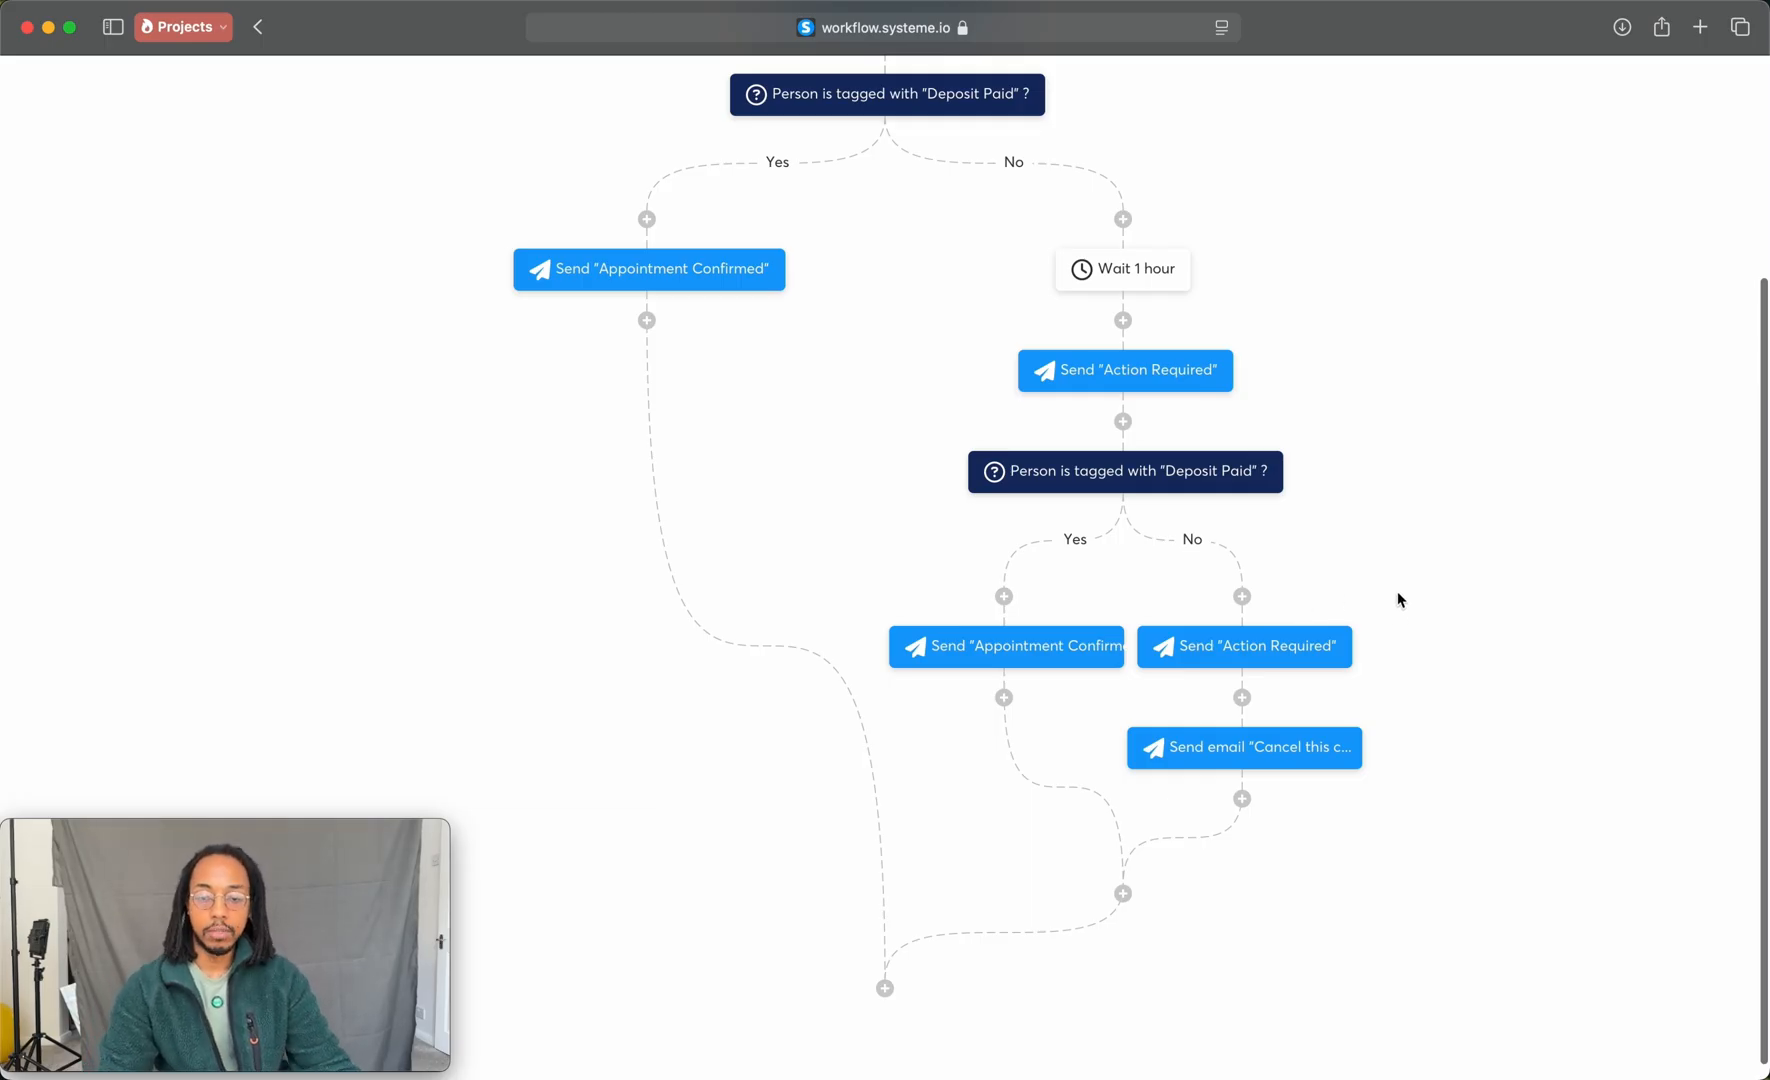
# Step: Exit the workflow editor and activate the Request Deposit workflow
pyautogui.scroll(5, 812, 262)
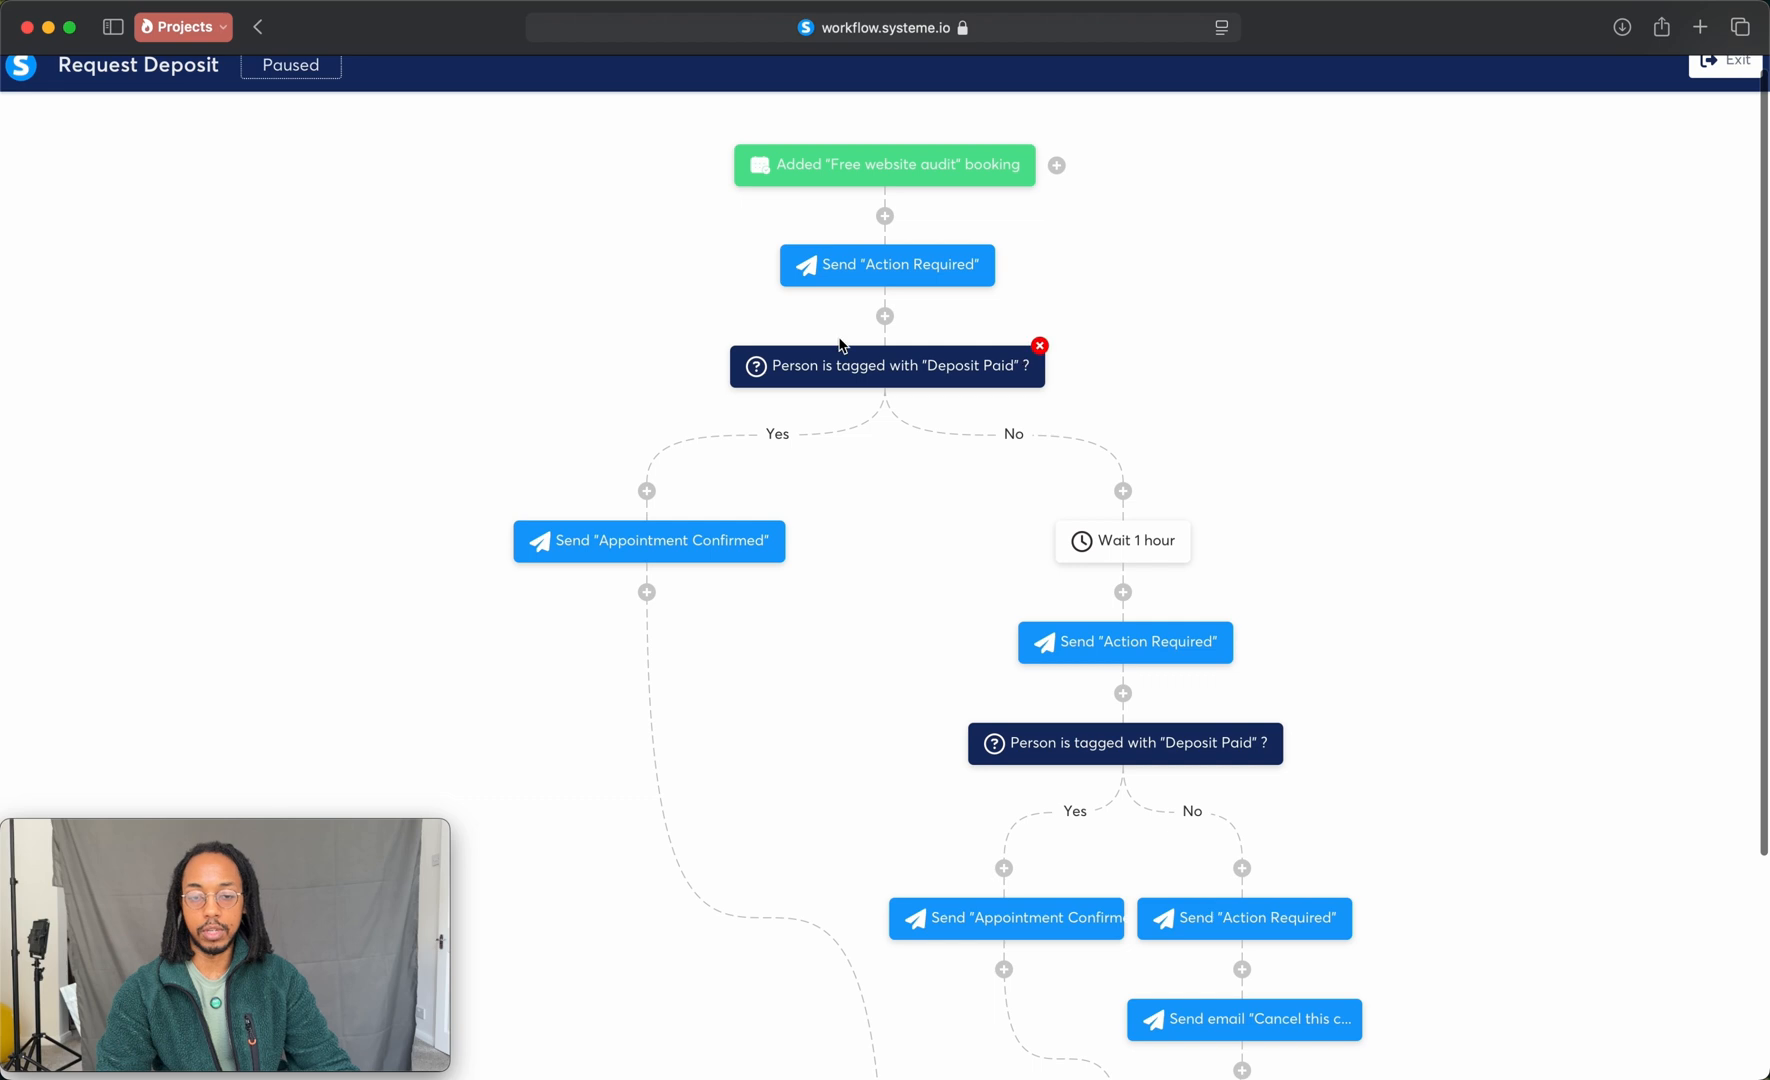
pyautogui.scroll(-4, 1397, 572)
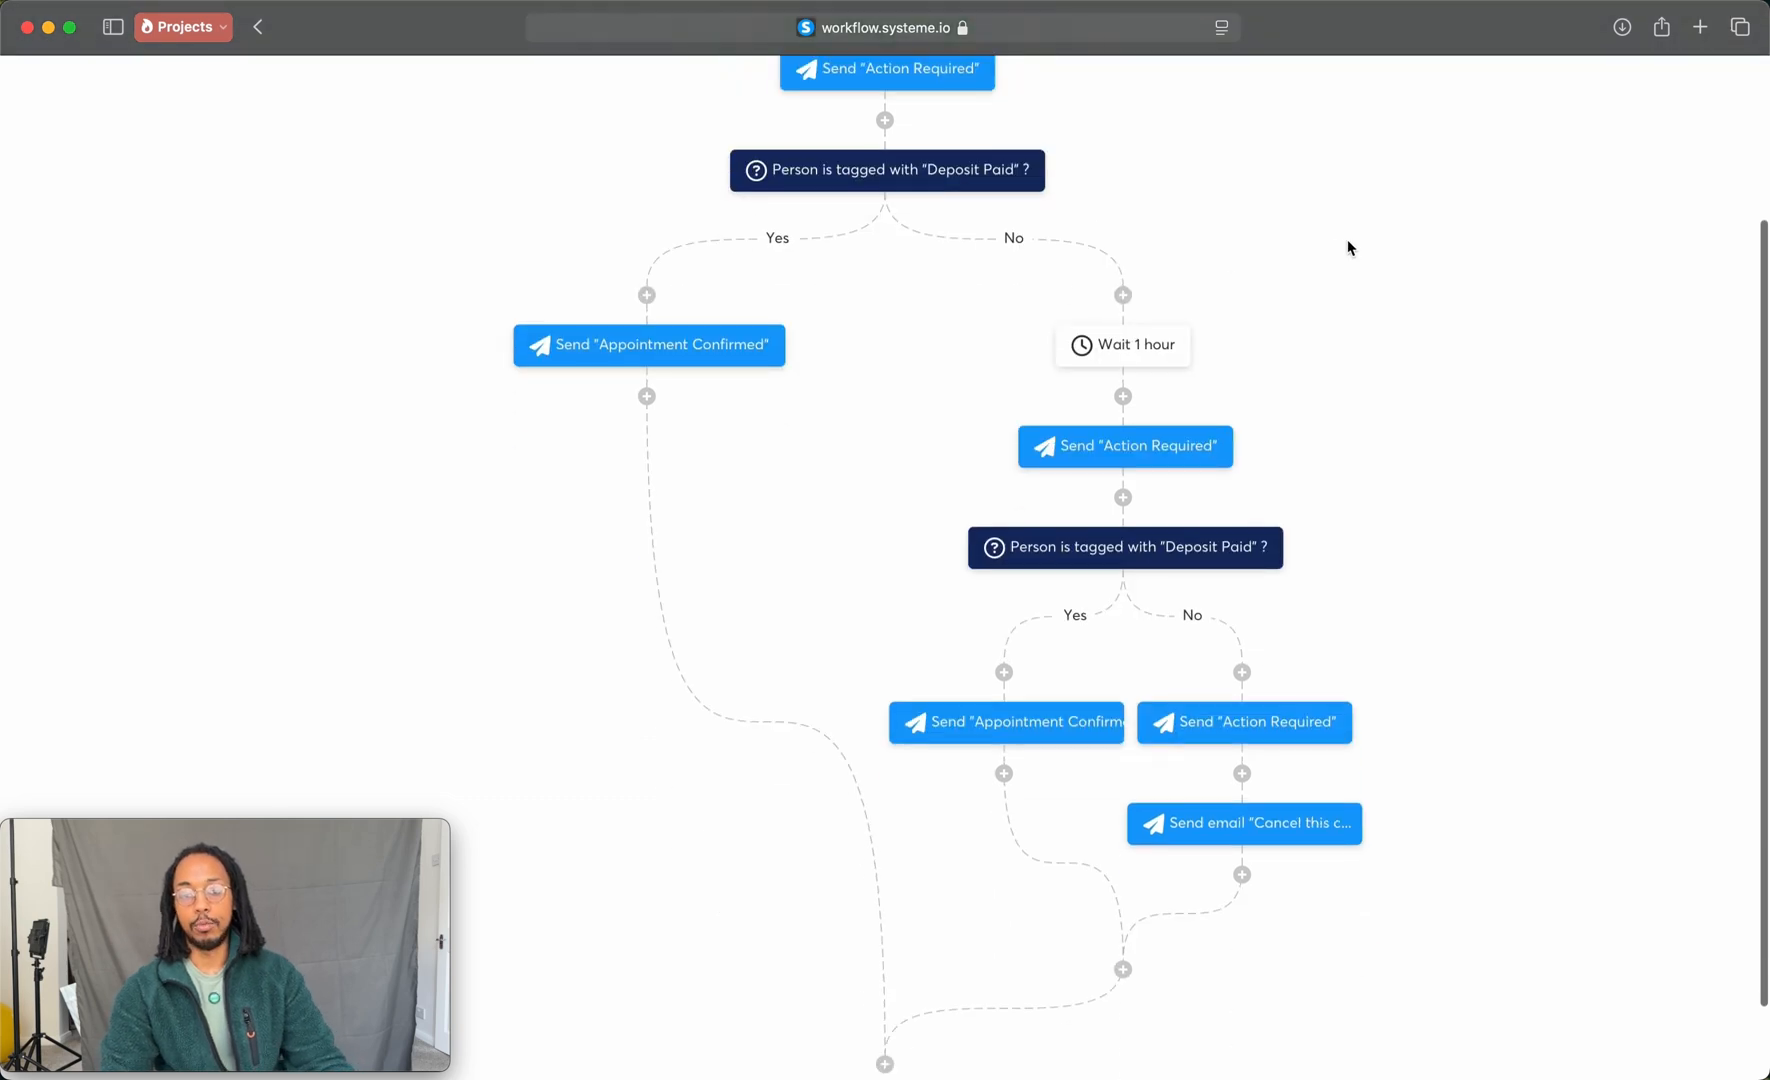
pyautogui.scroll(4, 1347, 247)
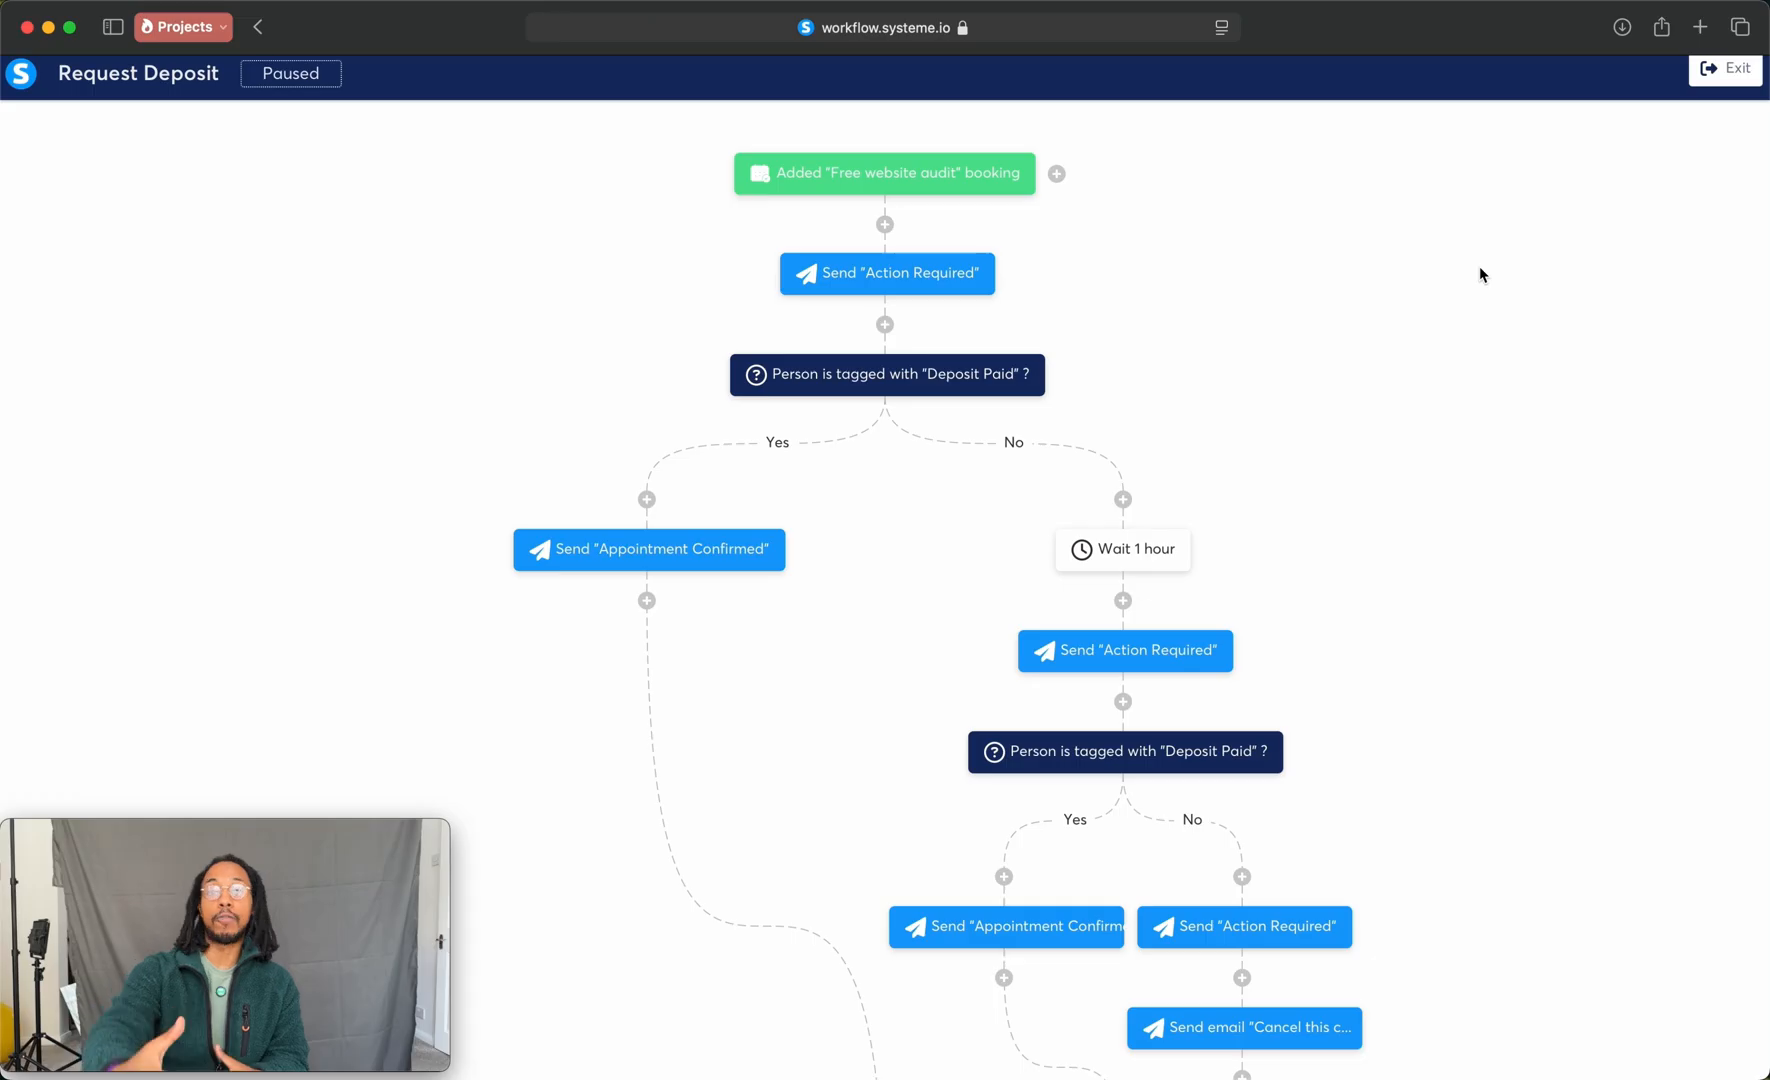
pyautogui.scroll(-2, 1480, 268)
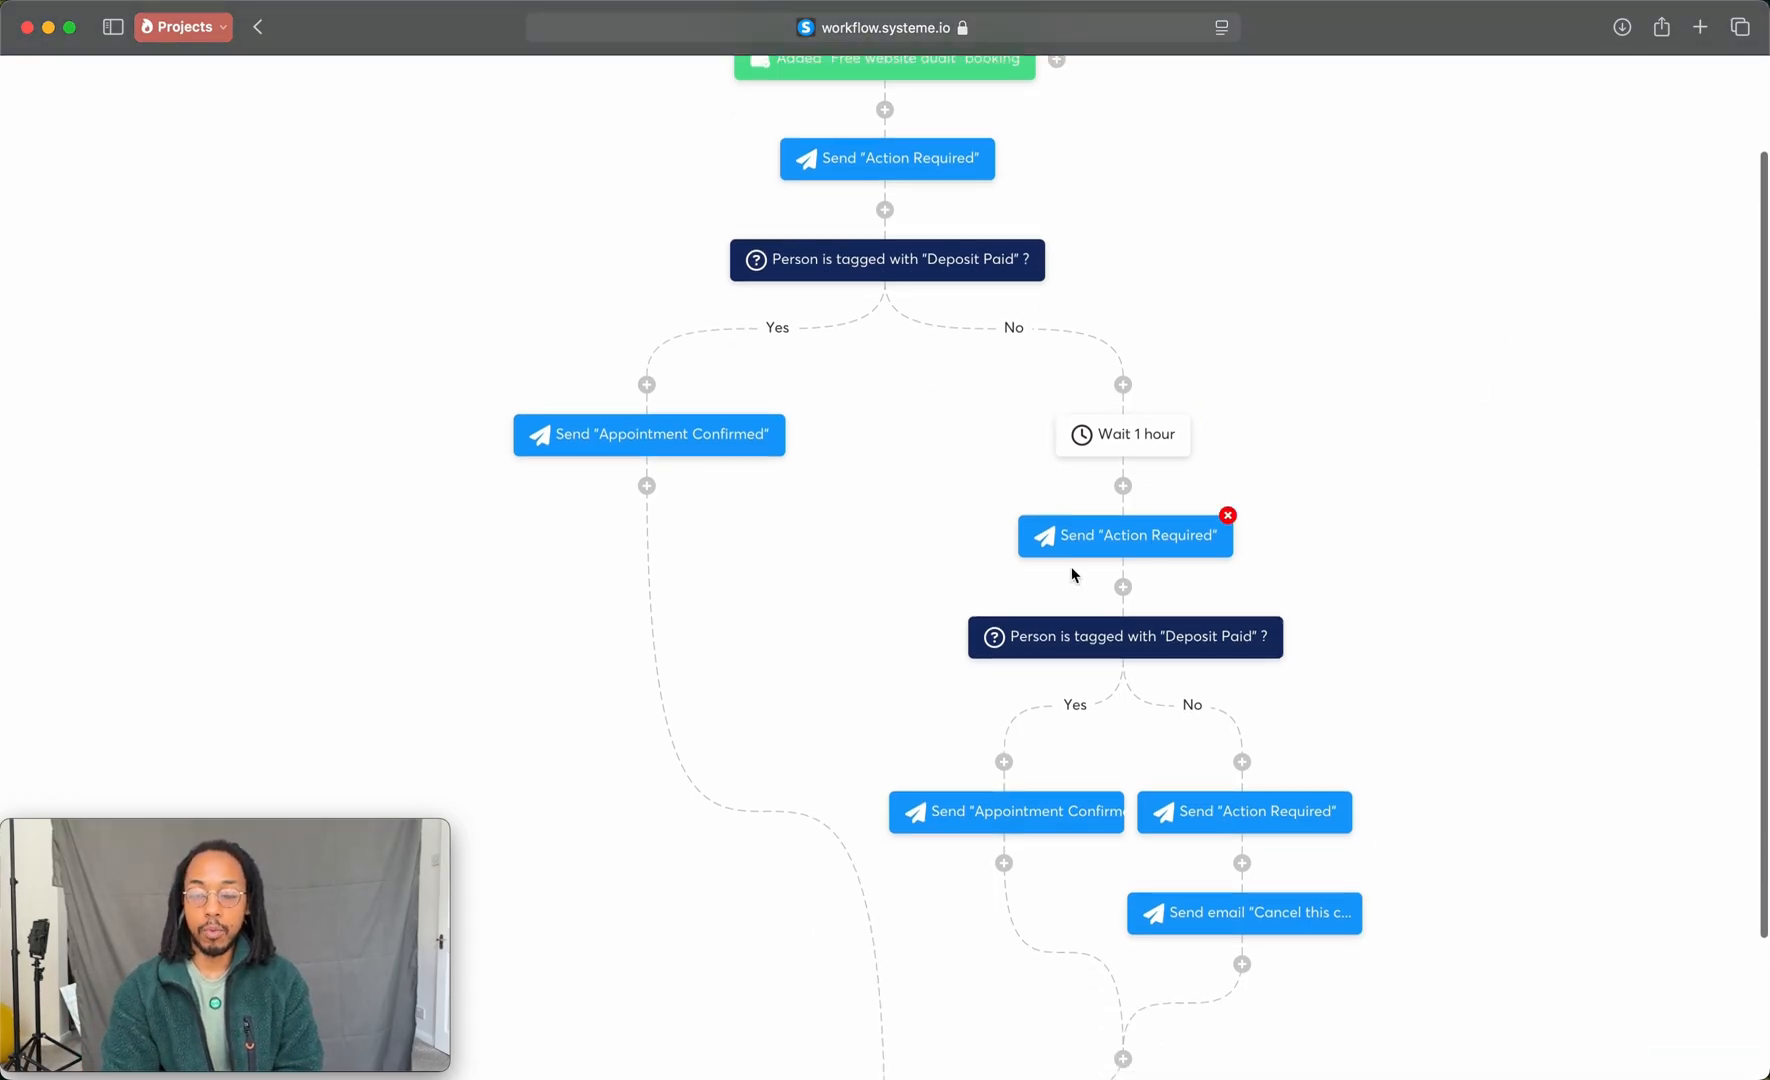
pyautogui.scroll(-3, 1534, 628)
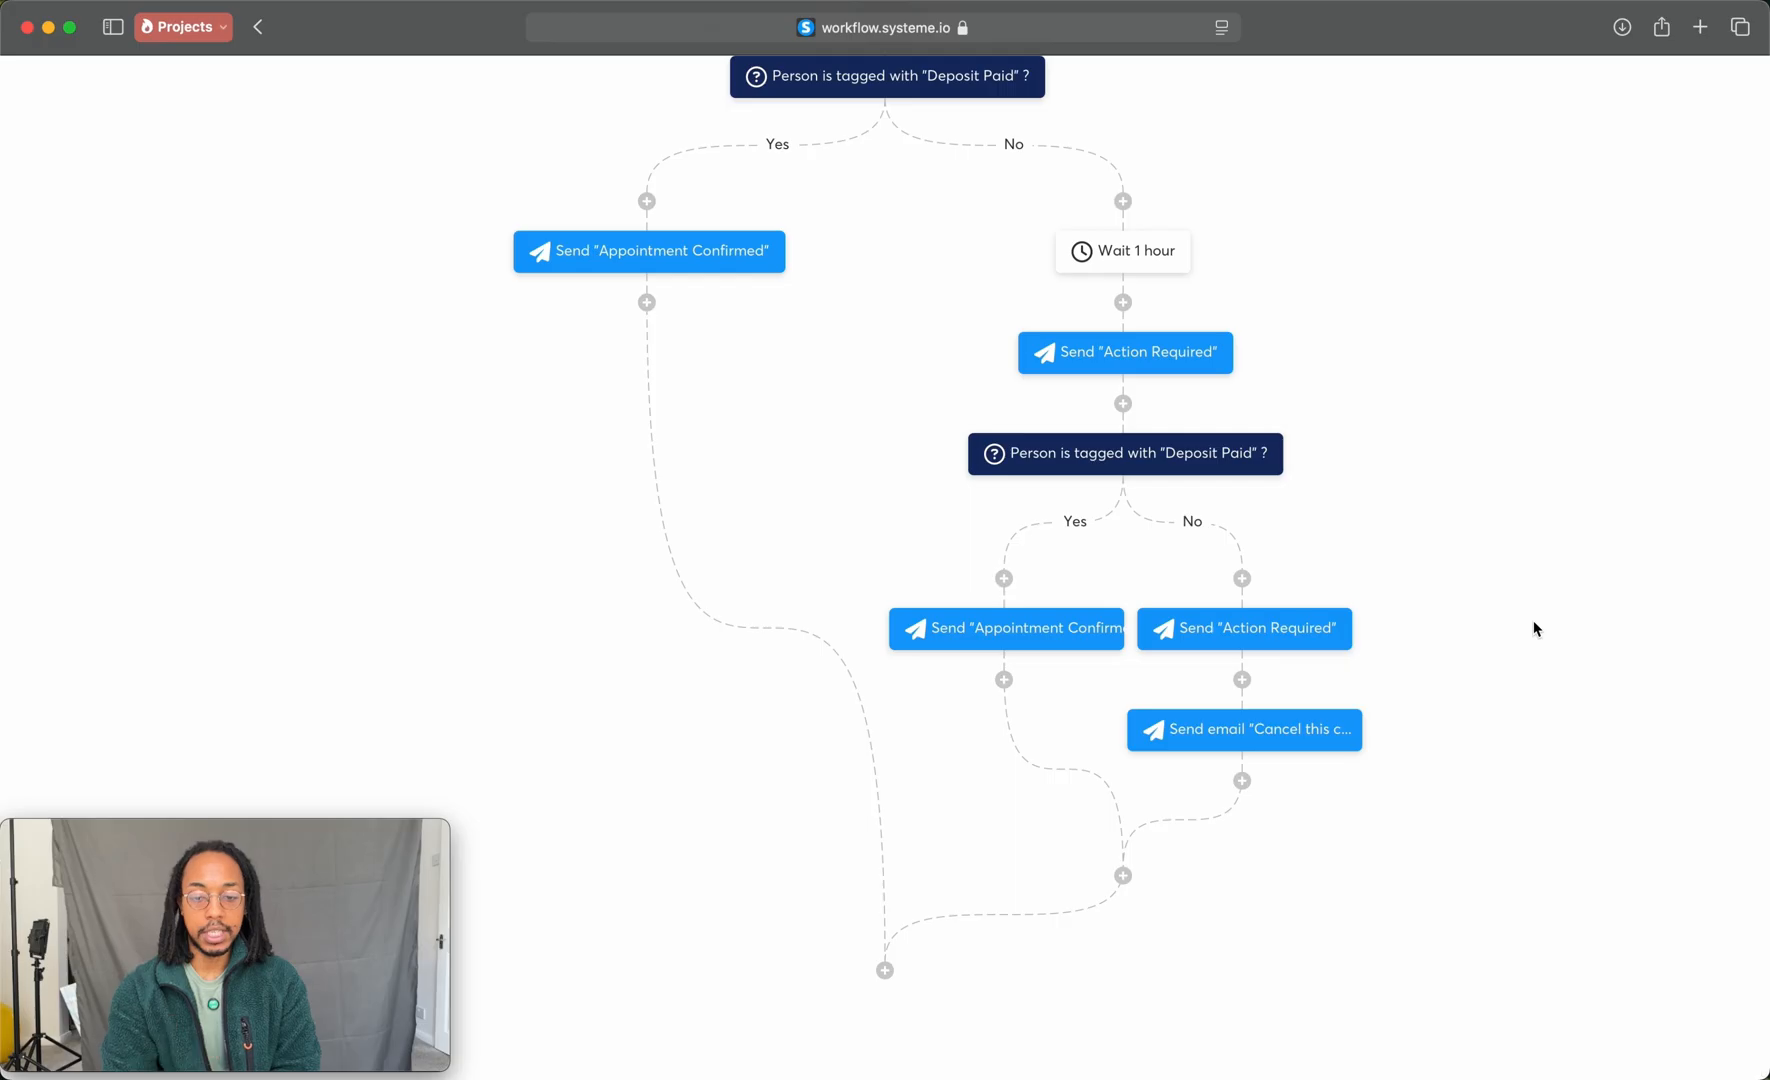
pyautogui.scroll(5, 1534, 628)
pyautogui.click(1745, 85)
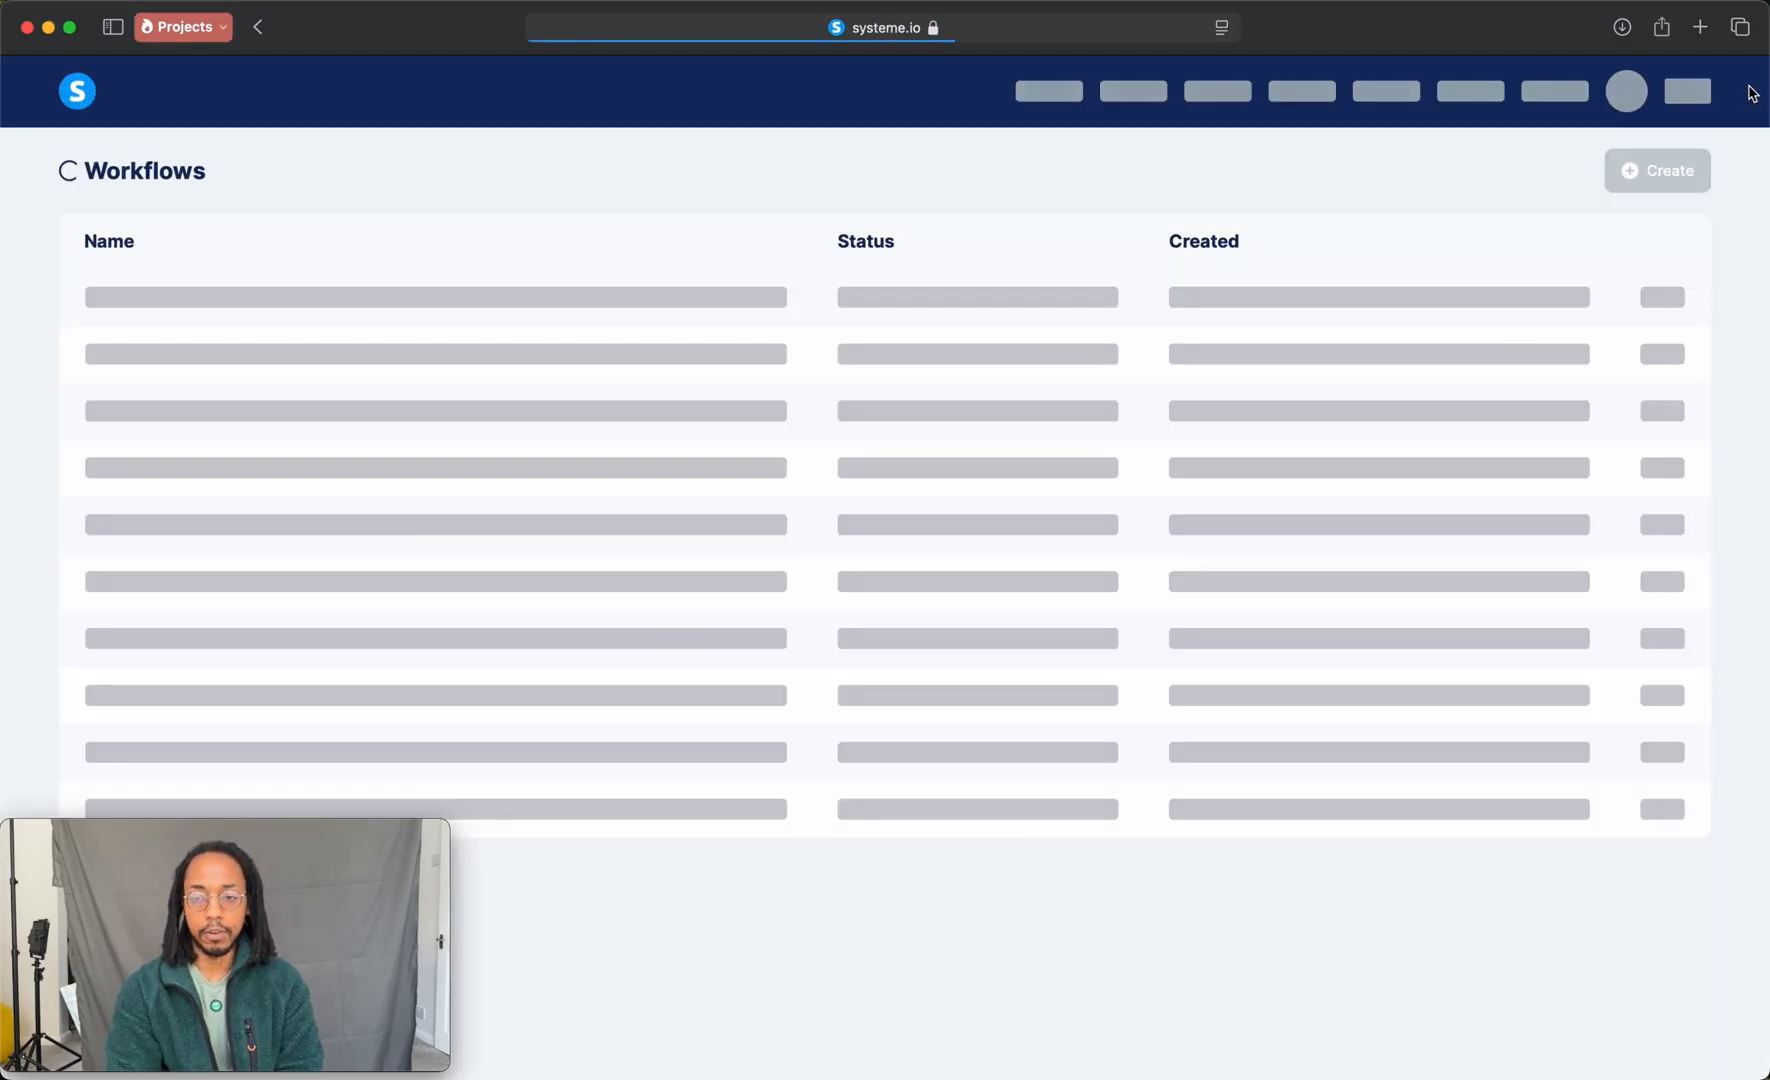
pyautogui.click(1679, 301)
pyautogui.click(1603, 306)
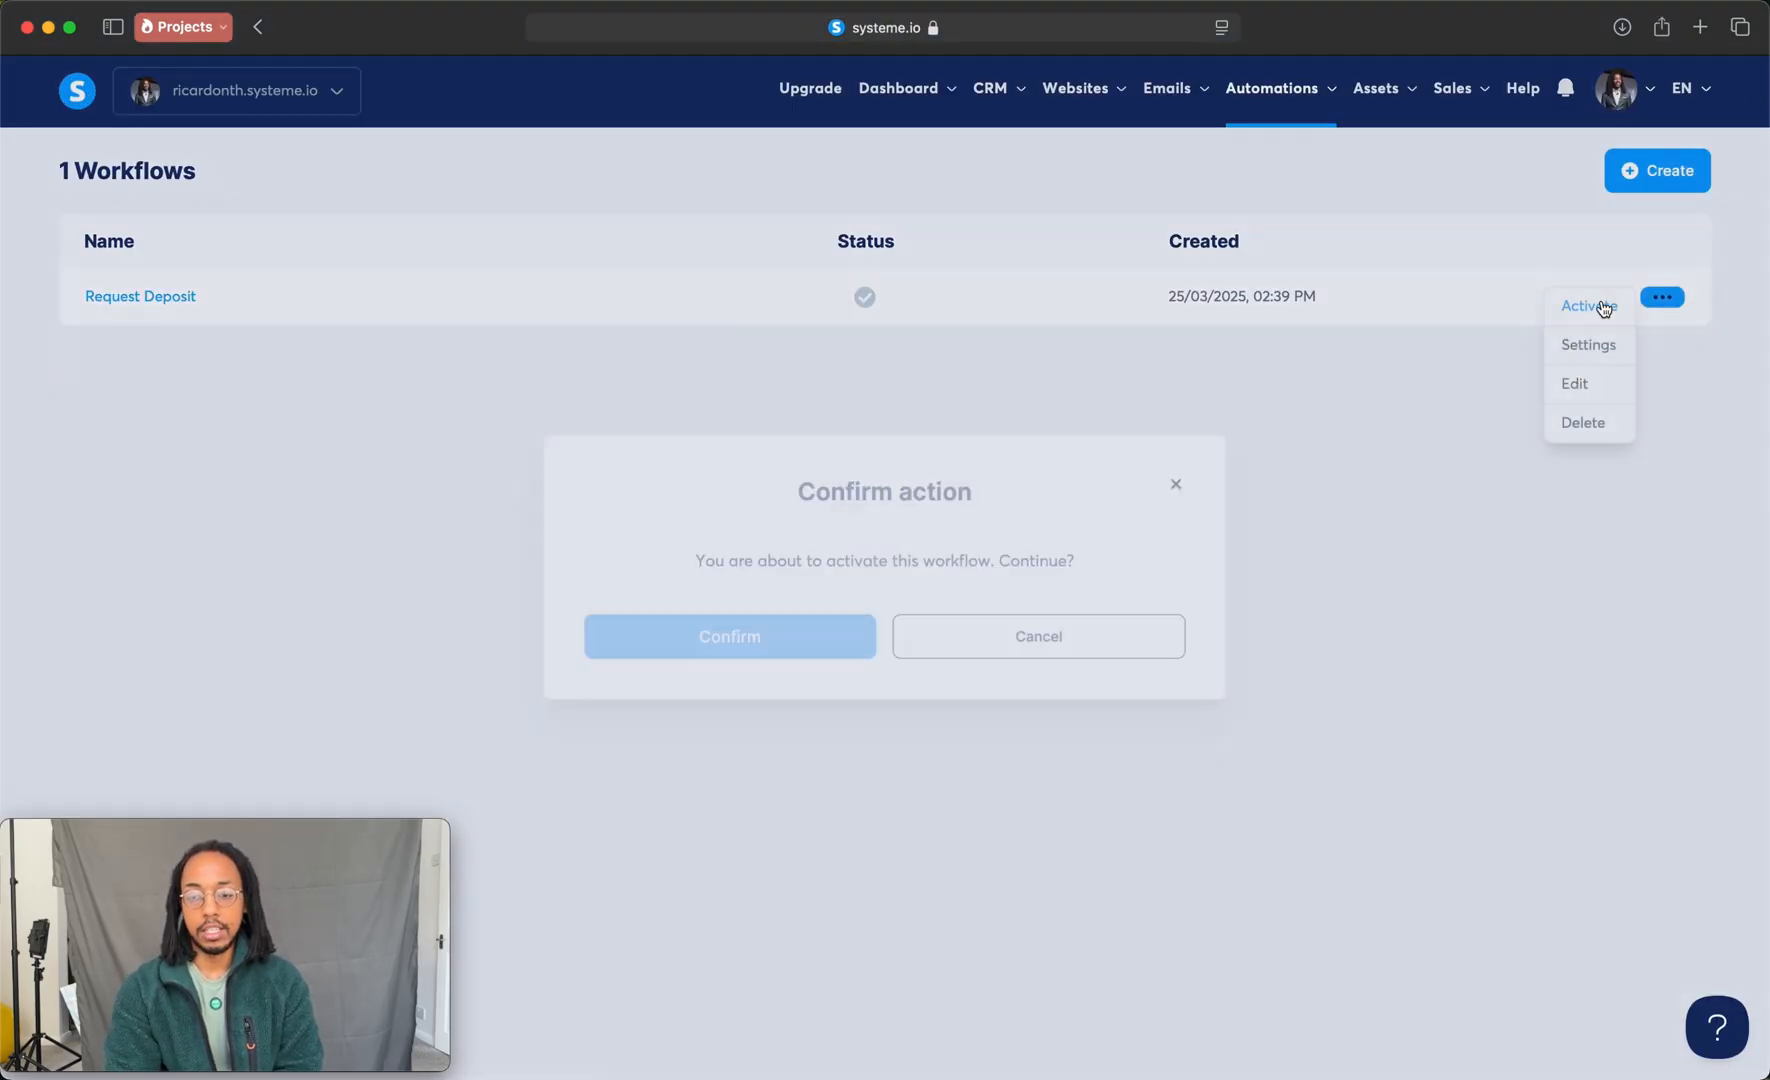
pyautogui.click(778, 652)
# Step: Open the live booking page for the Free website audit from the list of sales funnels
pyautogui.moveTo(1014, 113)
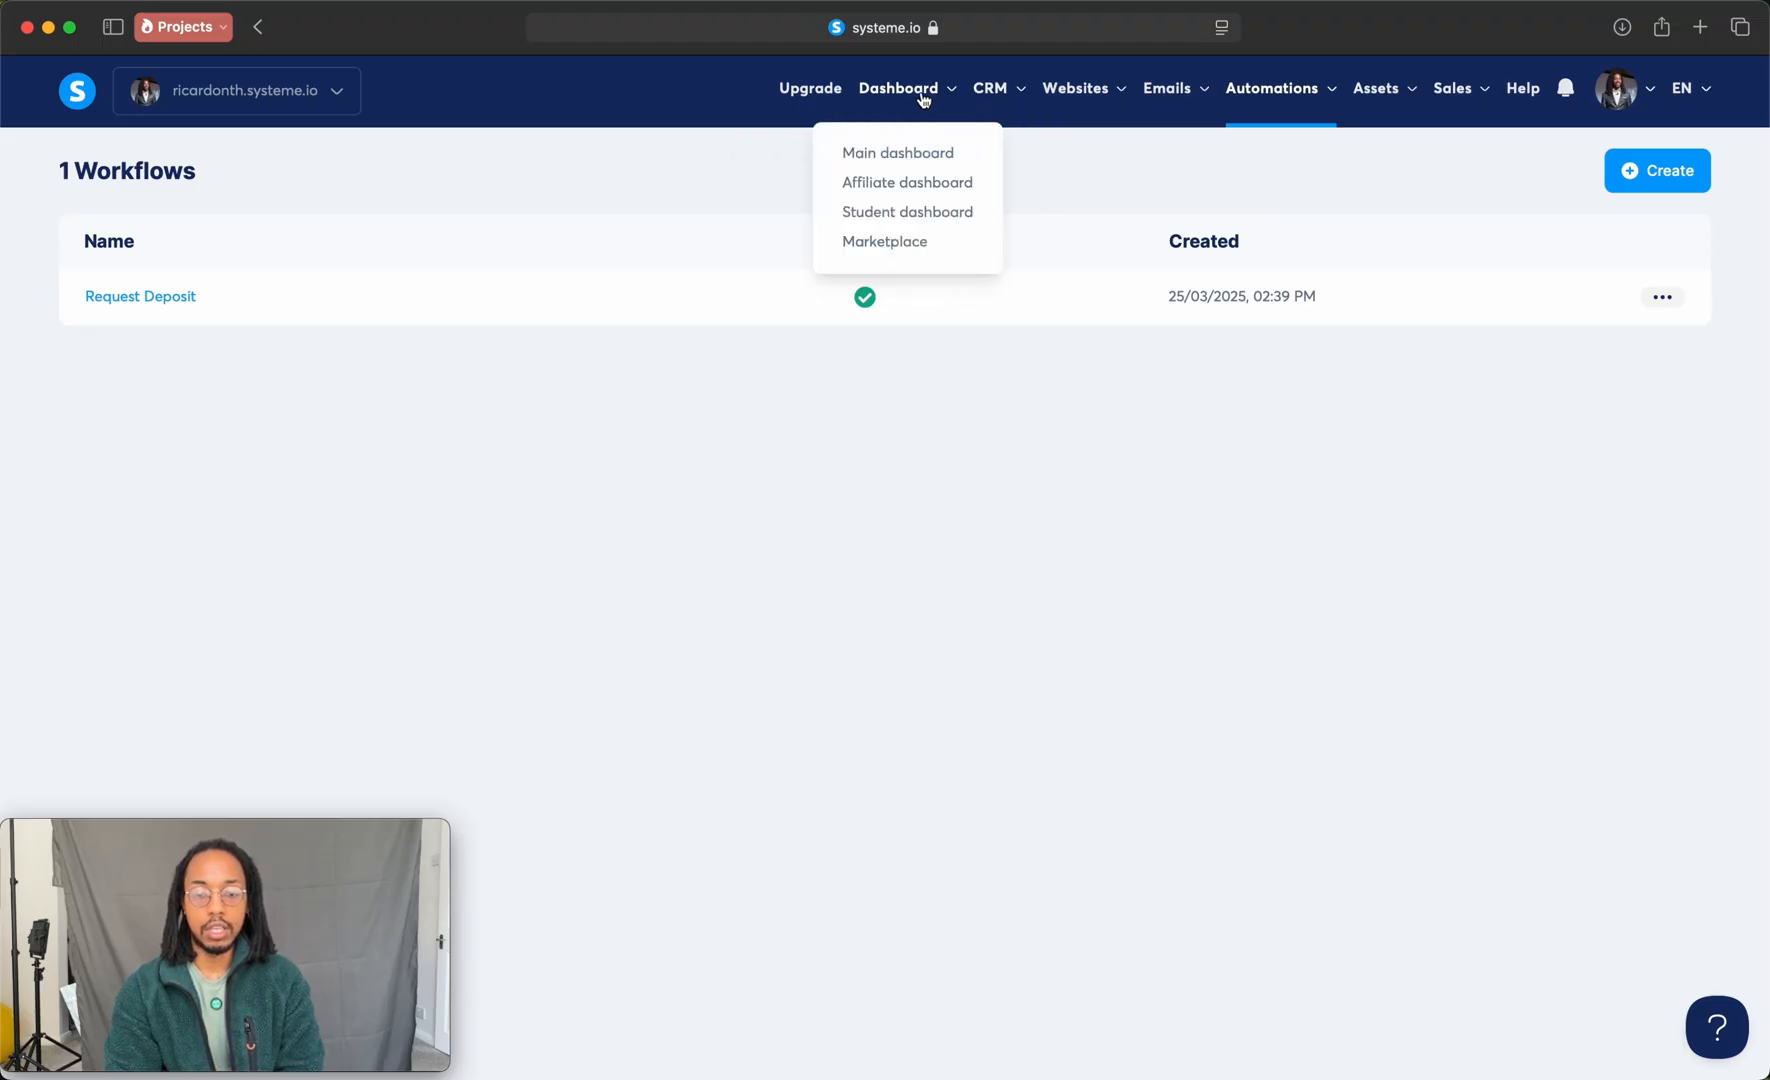
pyautogui.moveTo(1079, 106)
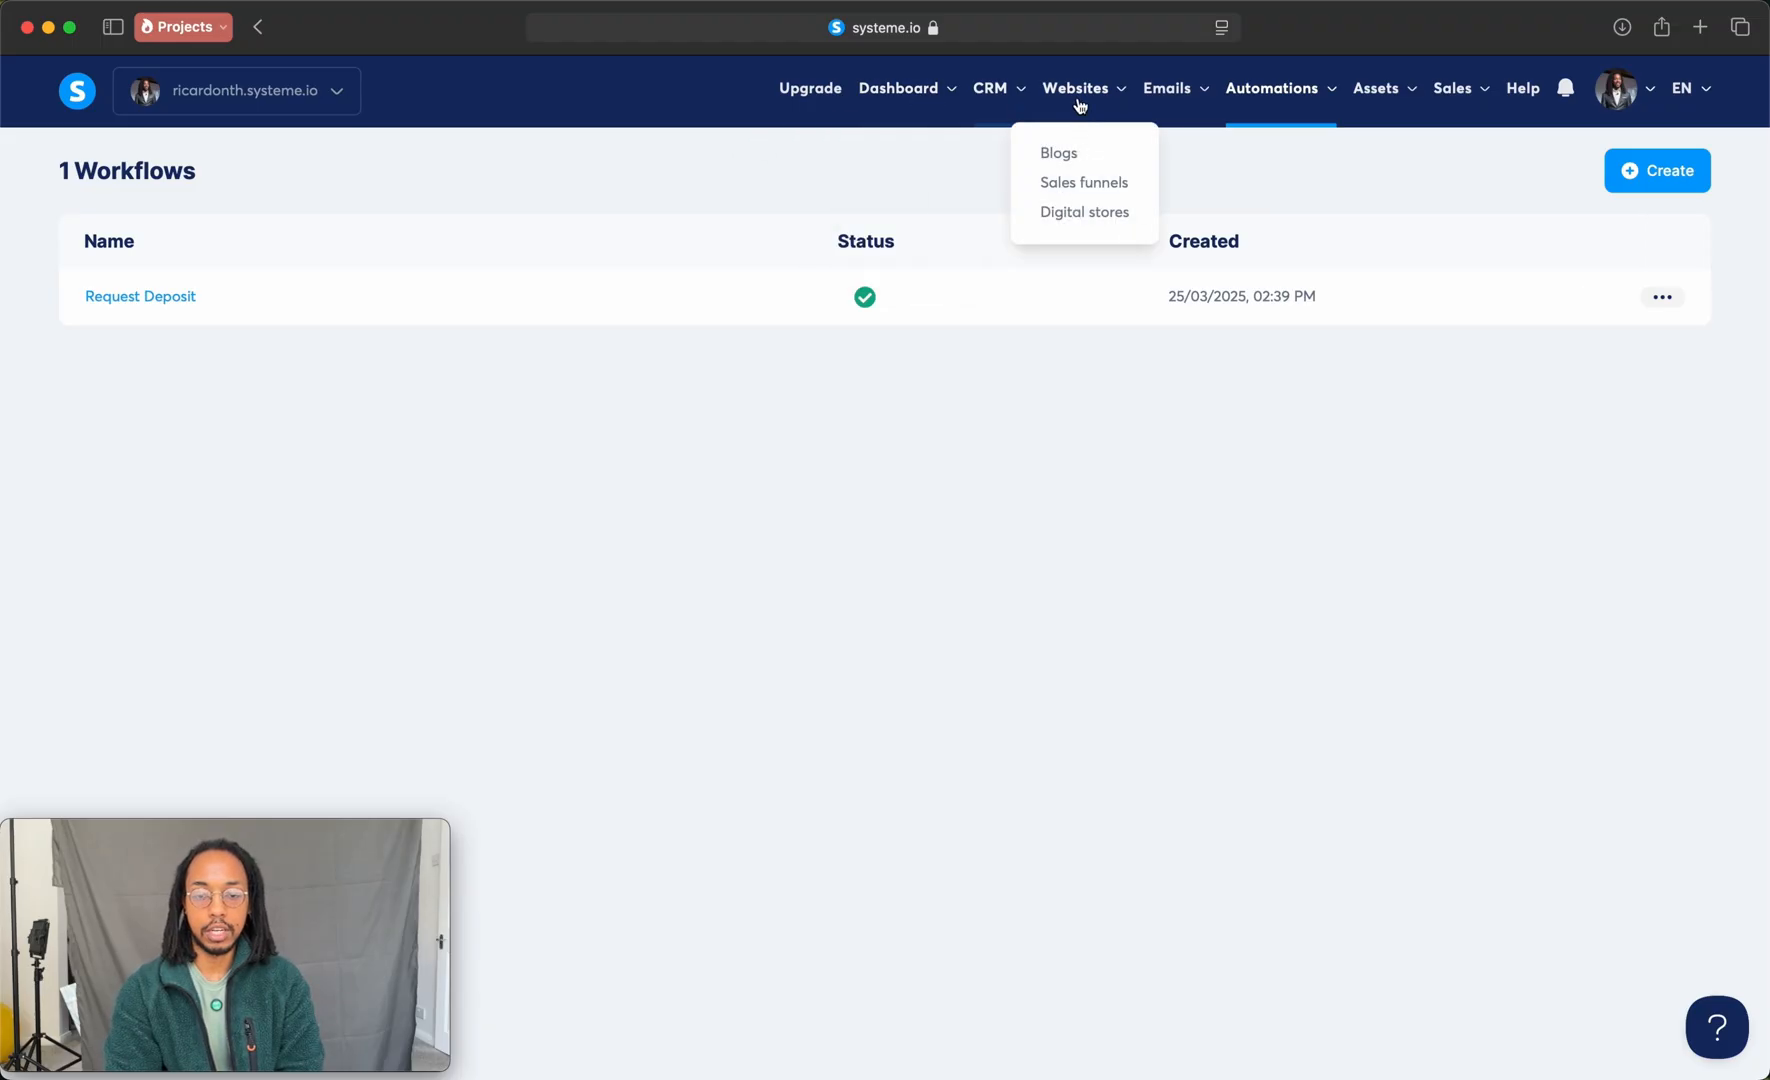
pyautogui.click(1085, 184)
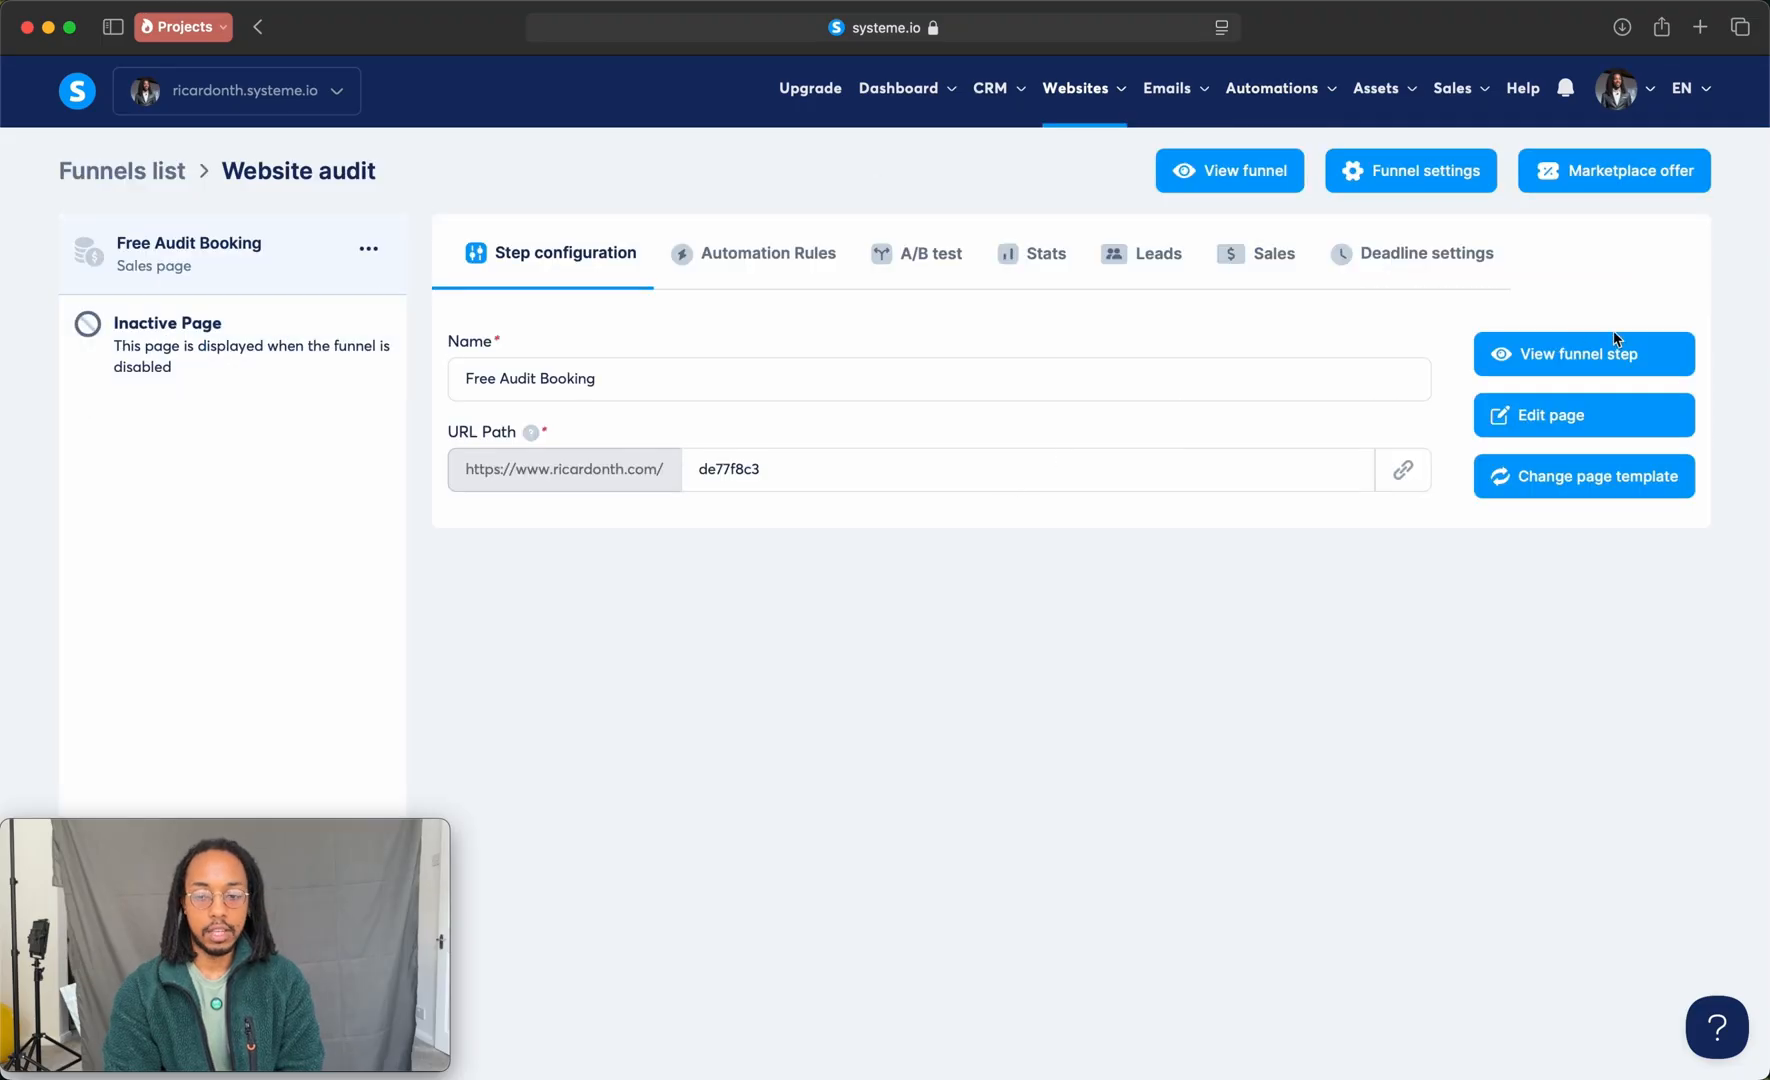
pyautogui.click(1617, 338)
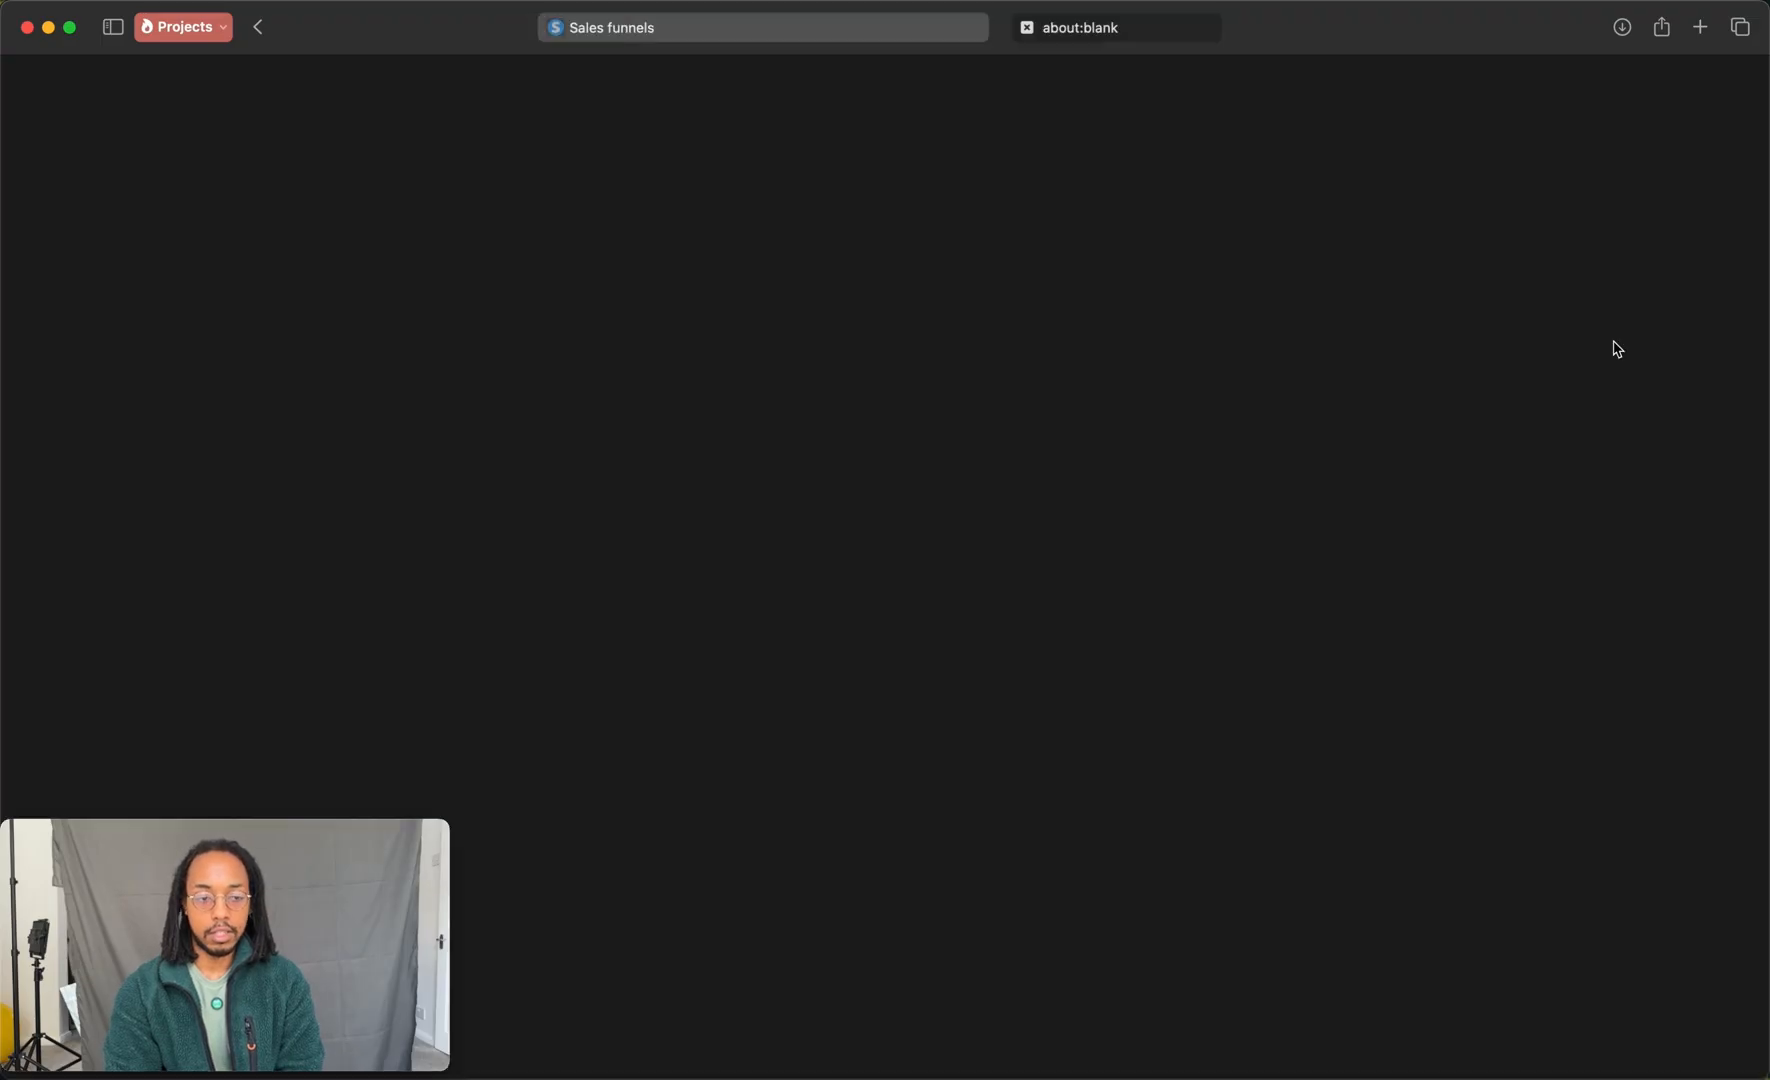
# Step: Book a test Free website audit appointment for 8:00 am on Monday, March 31
pyautogui.scroll(-5, 1028, 351)
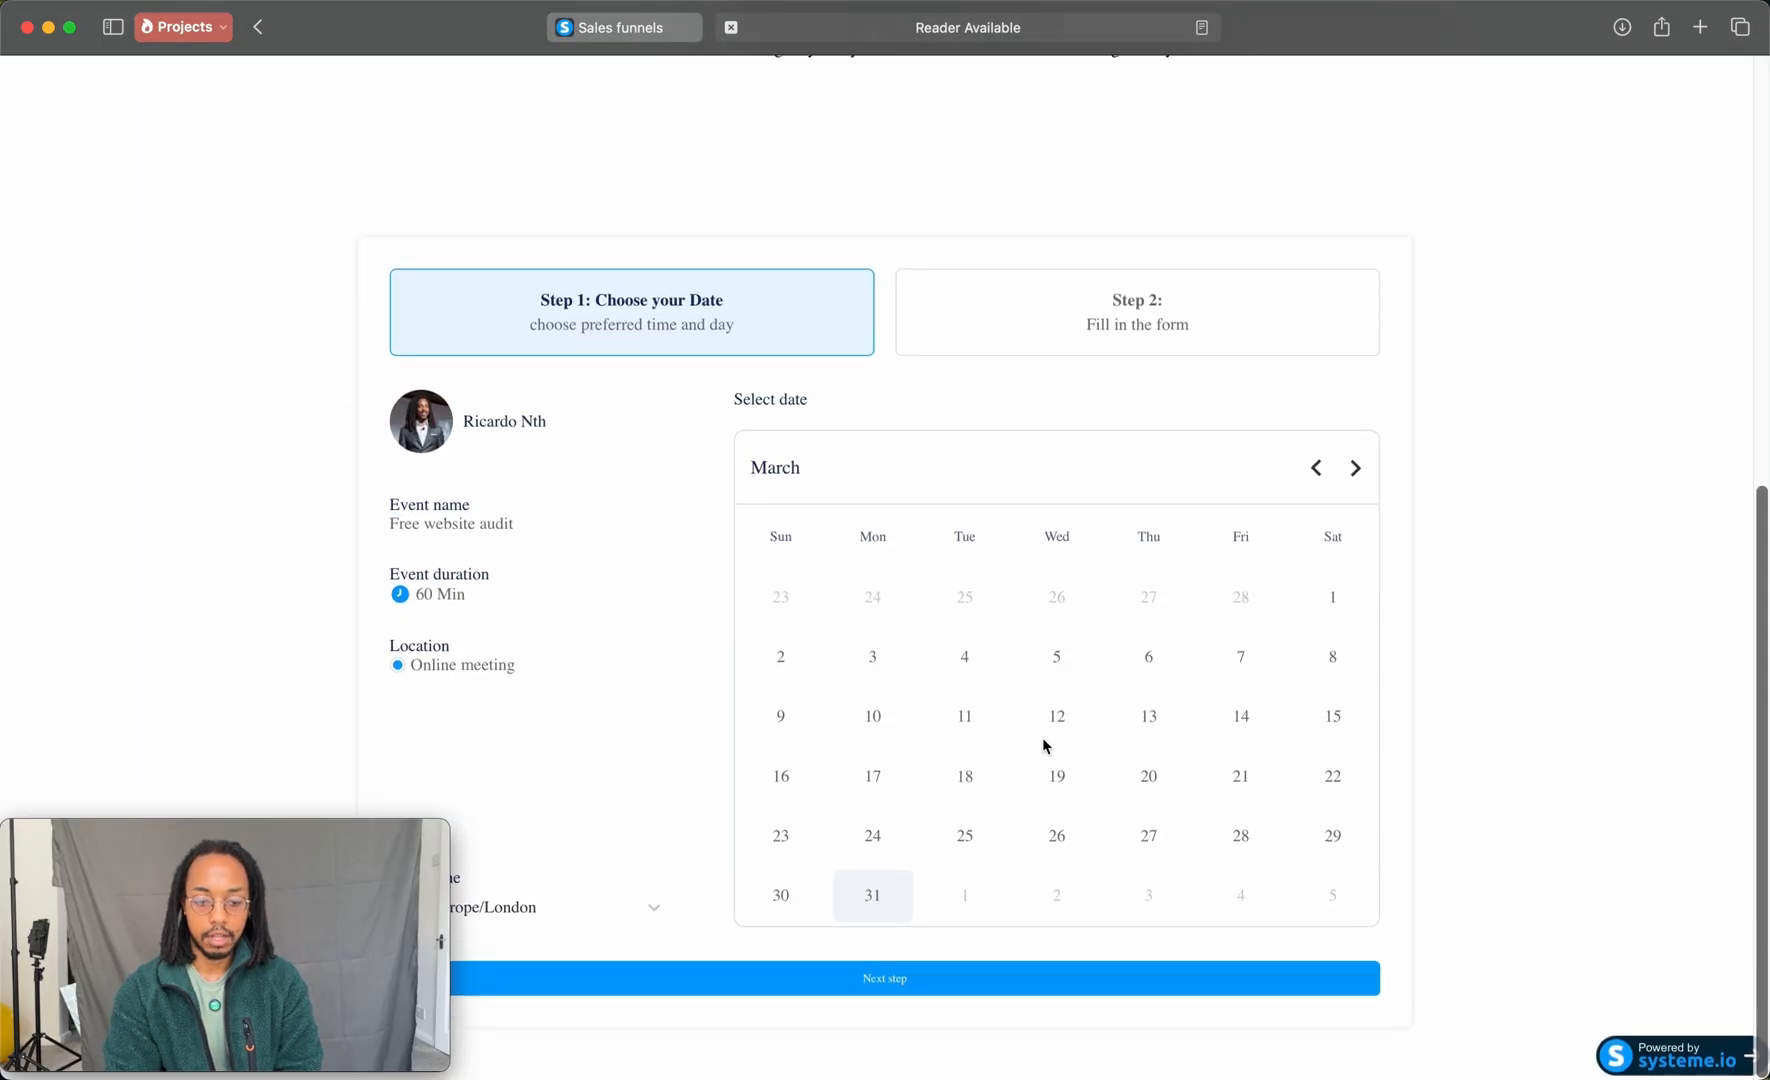
pyautogui.click(871, 896)
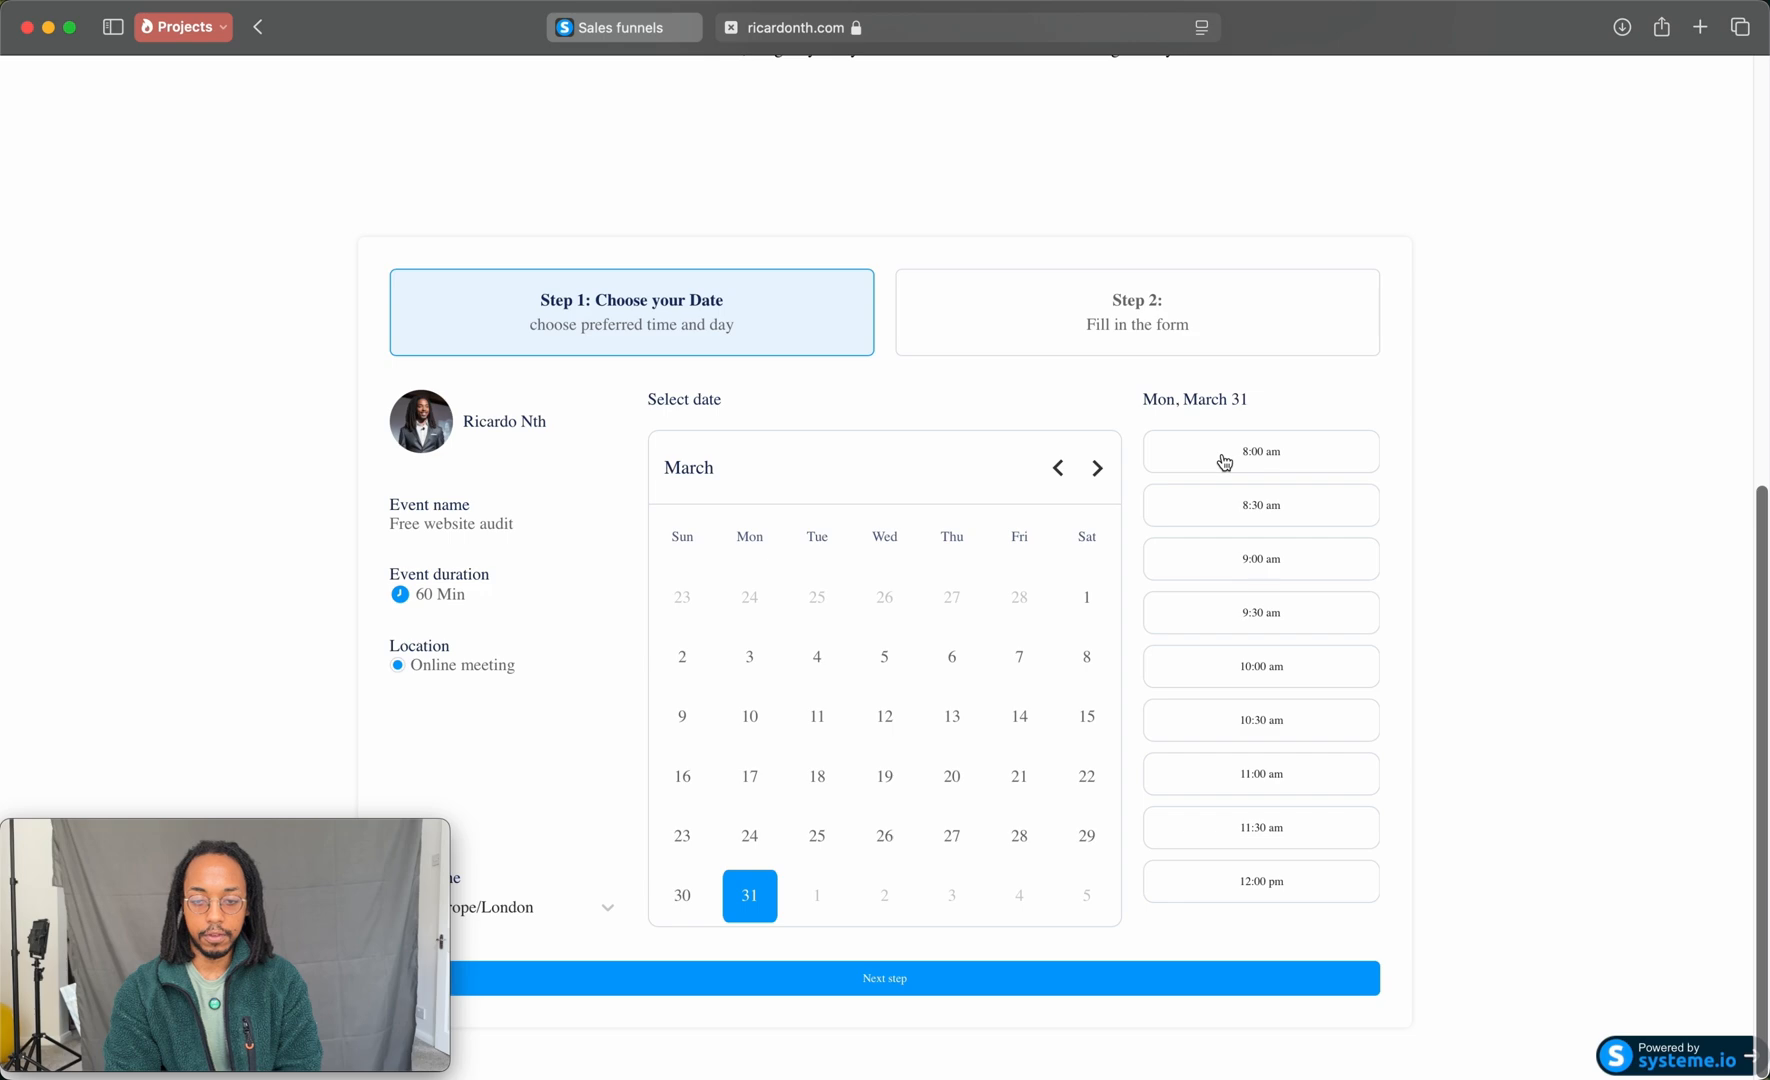
pyautogui.click(1224, 455)
pyautogui.click(914, 975)
pyautogui.moveTo(325, 836); pyautogui.dragTo(729, 931)
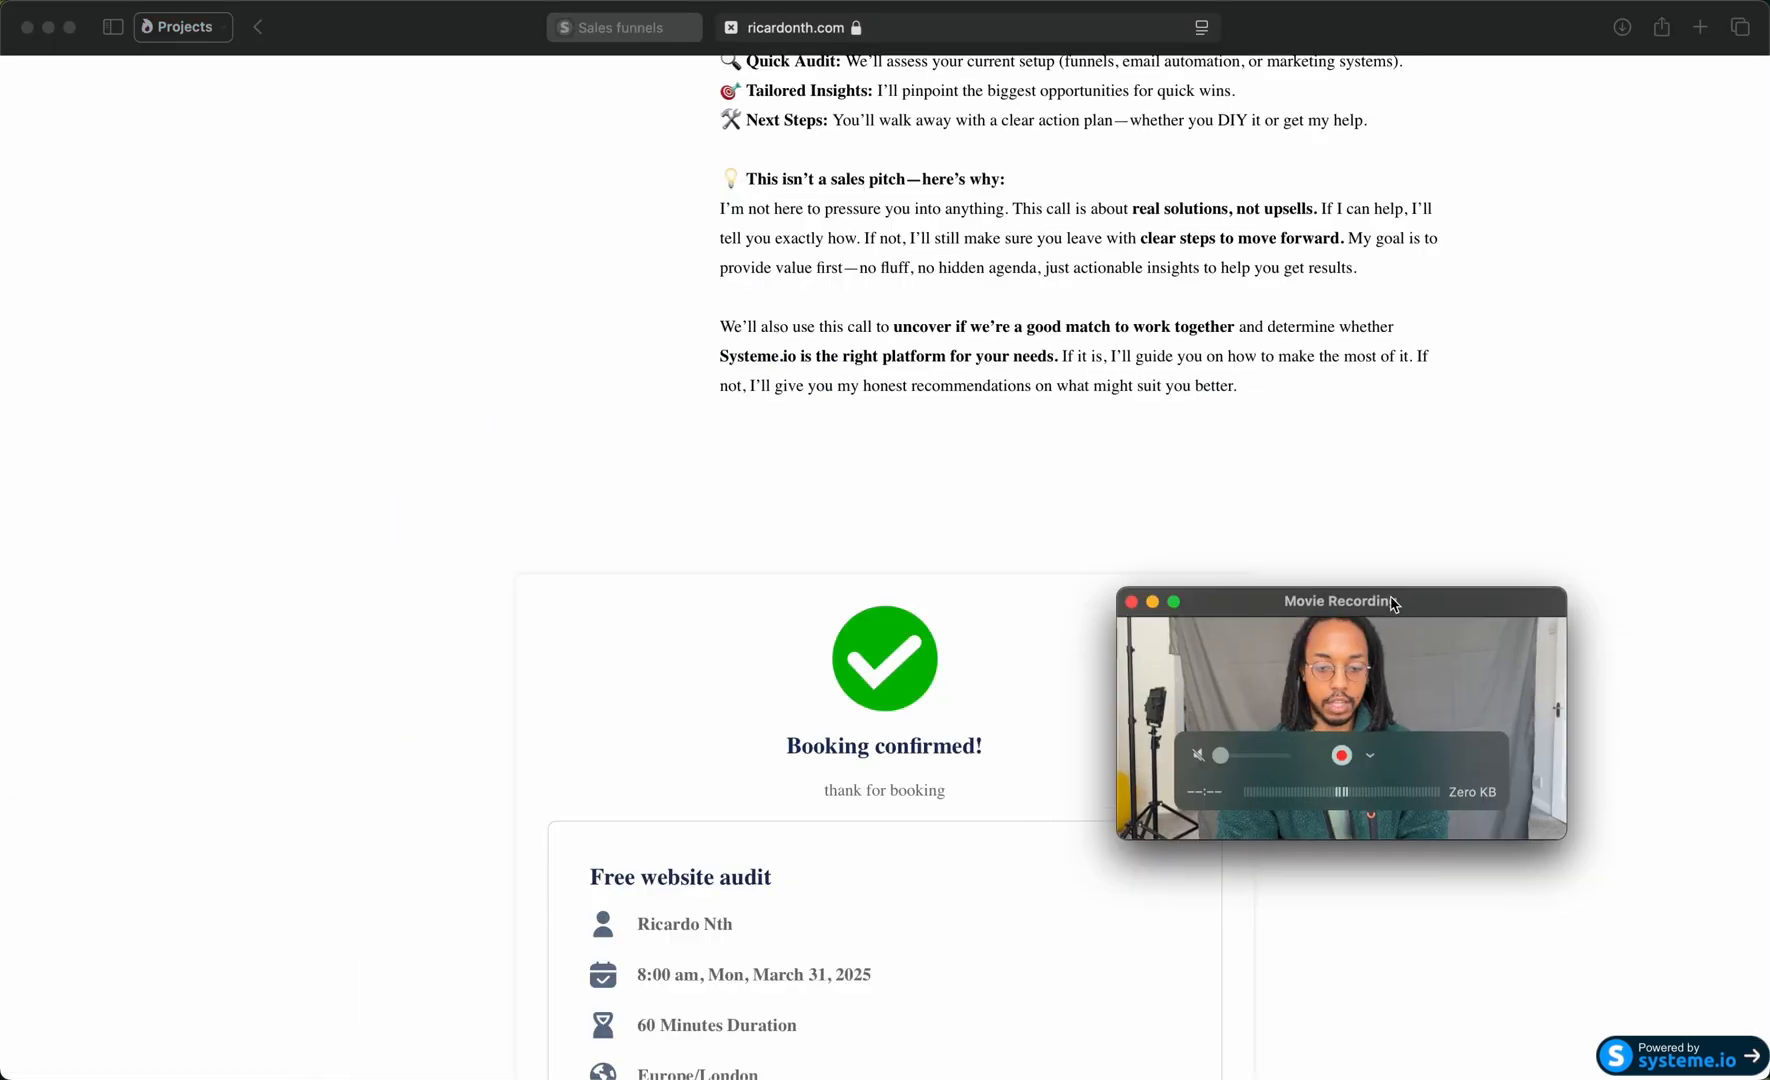
pyautogui.scroll(-3, 1298, 611)
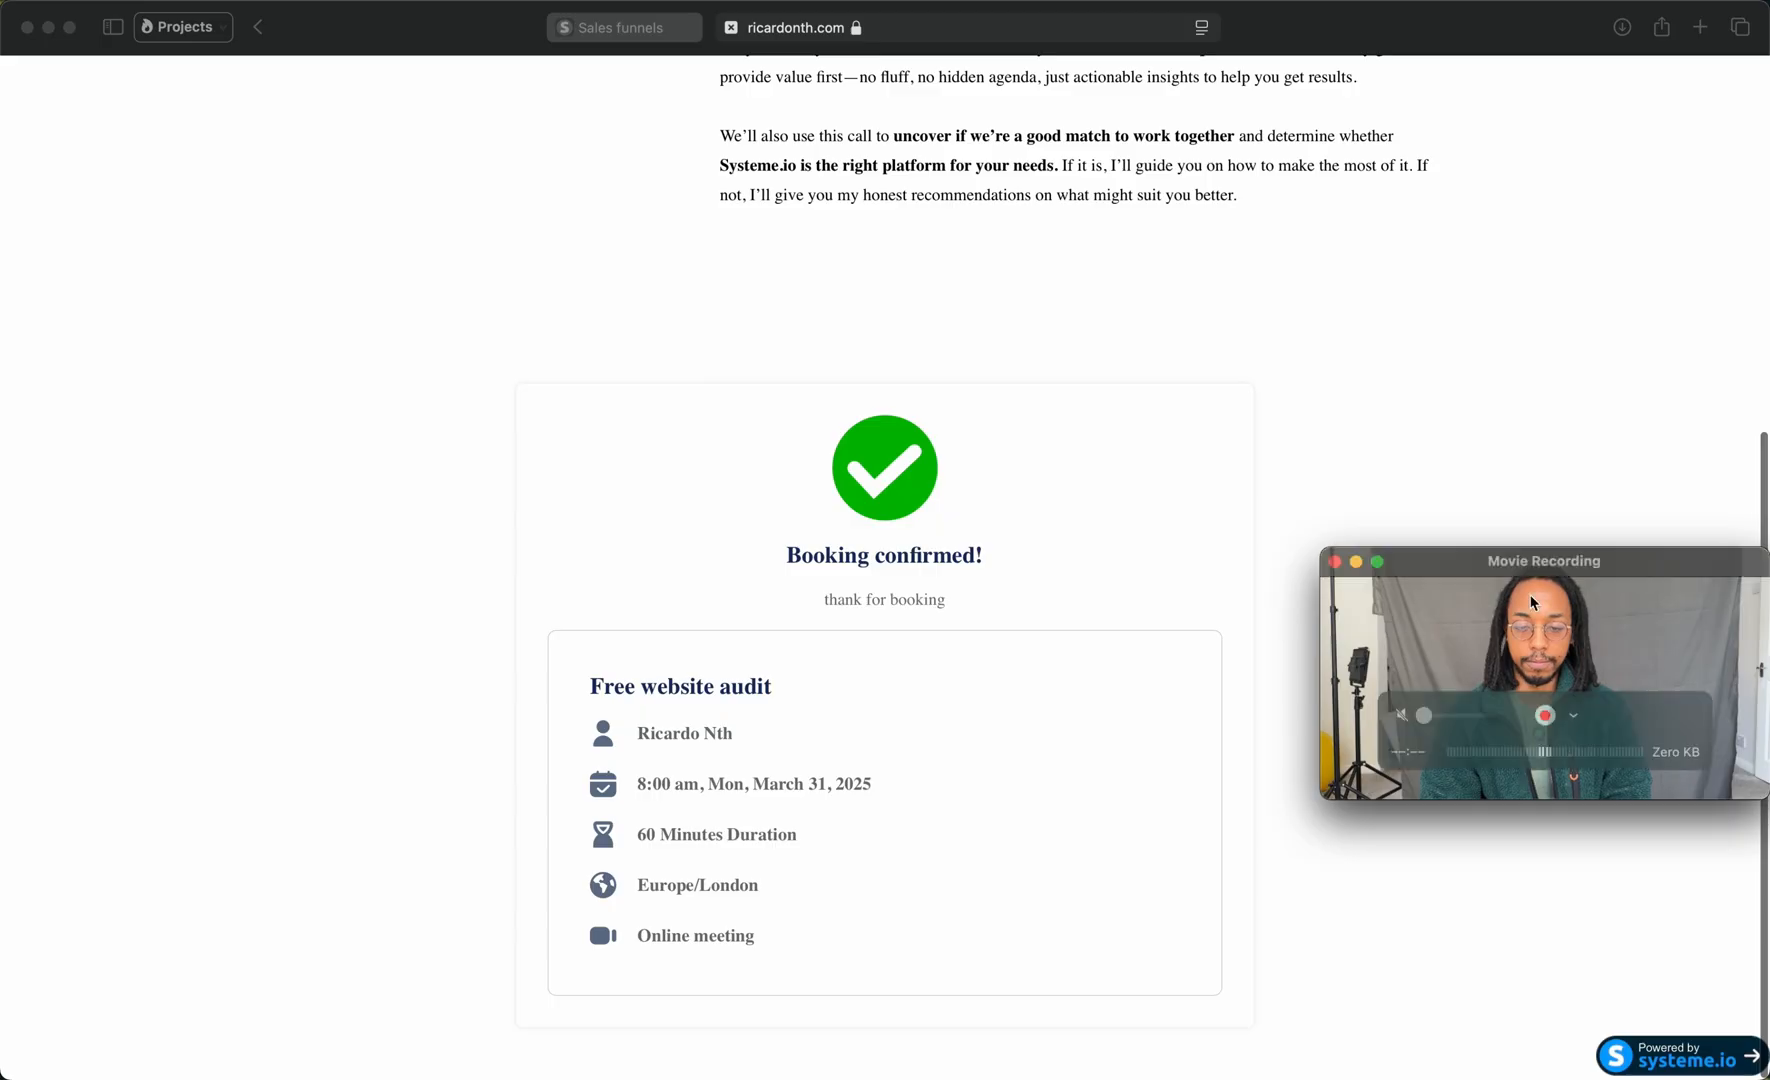
# Step: Switch to the Gmail inbox, open the Action Required email and follow its Pay deposit now link to the checkout page
pyautogui.click(1446, 375)
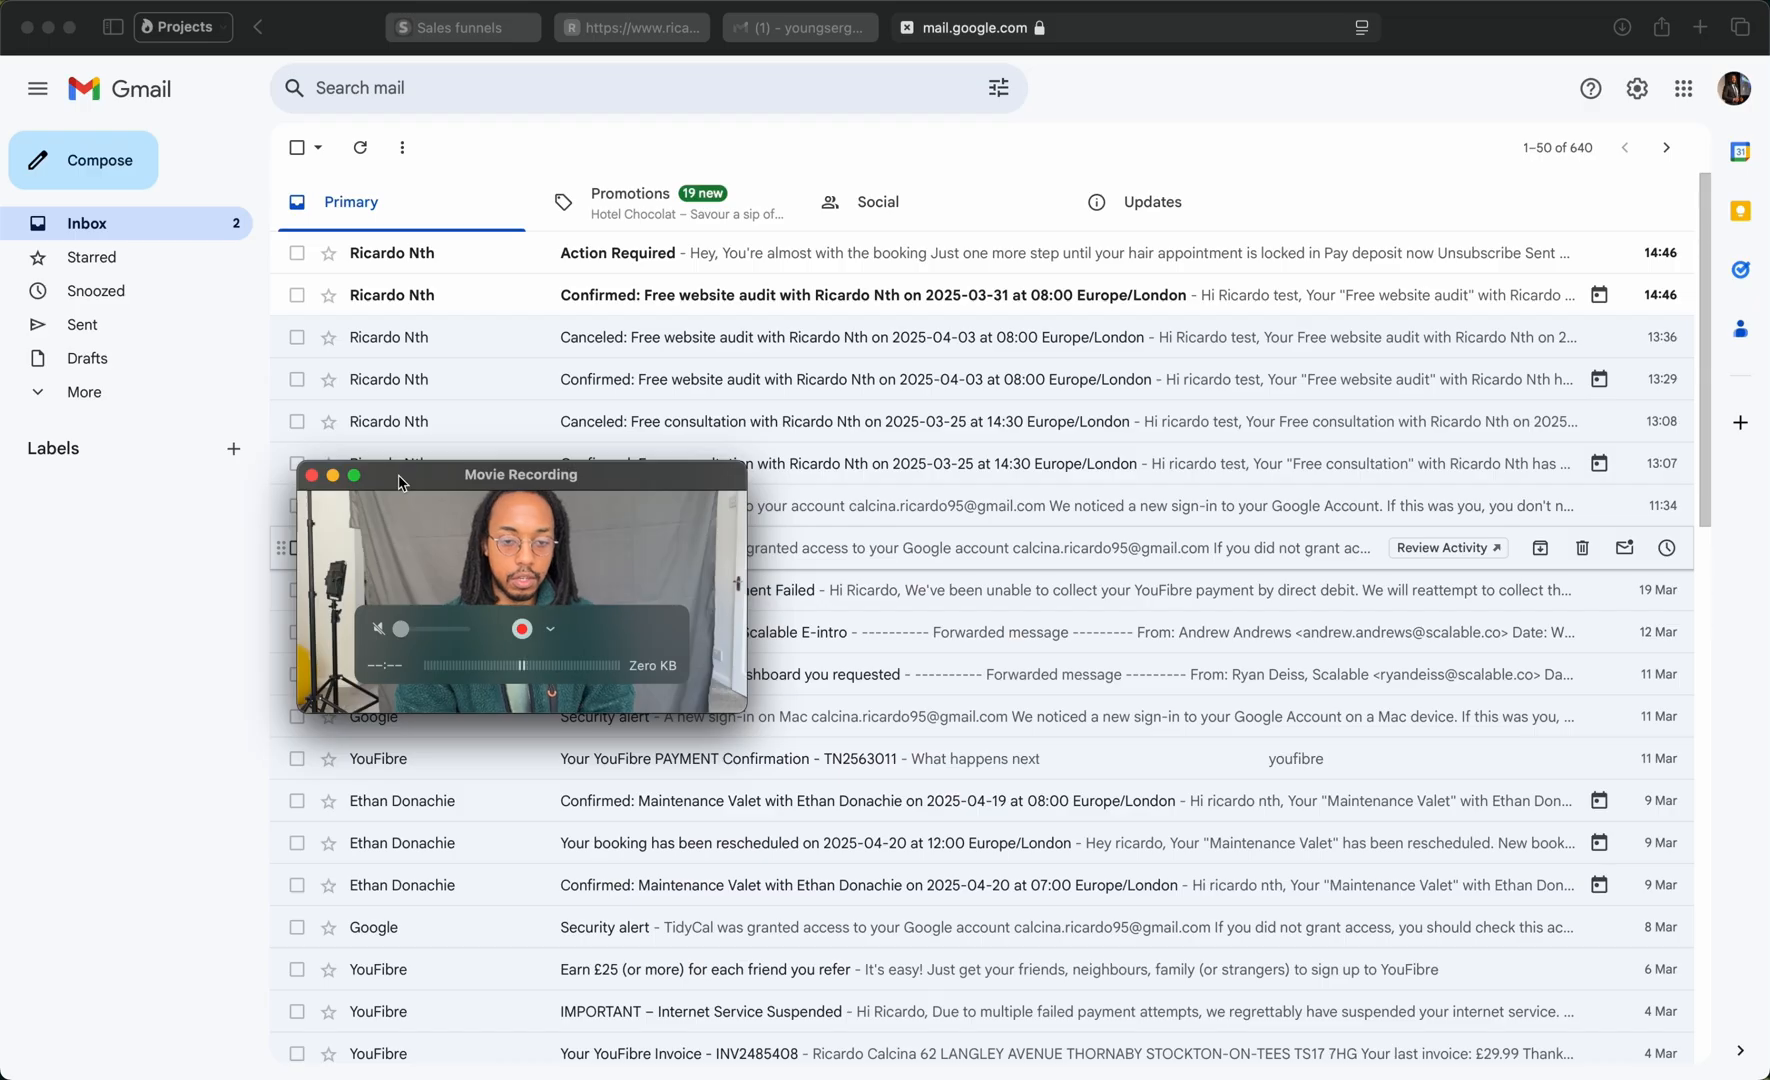
pyautogui.click(559, 298)
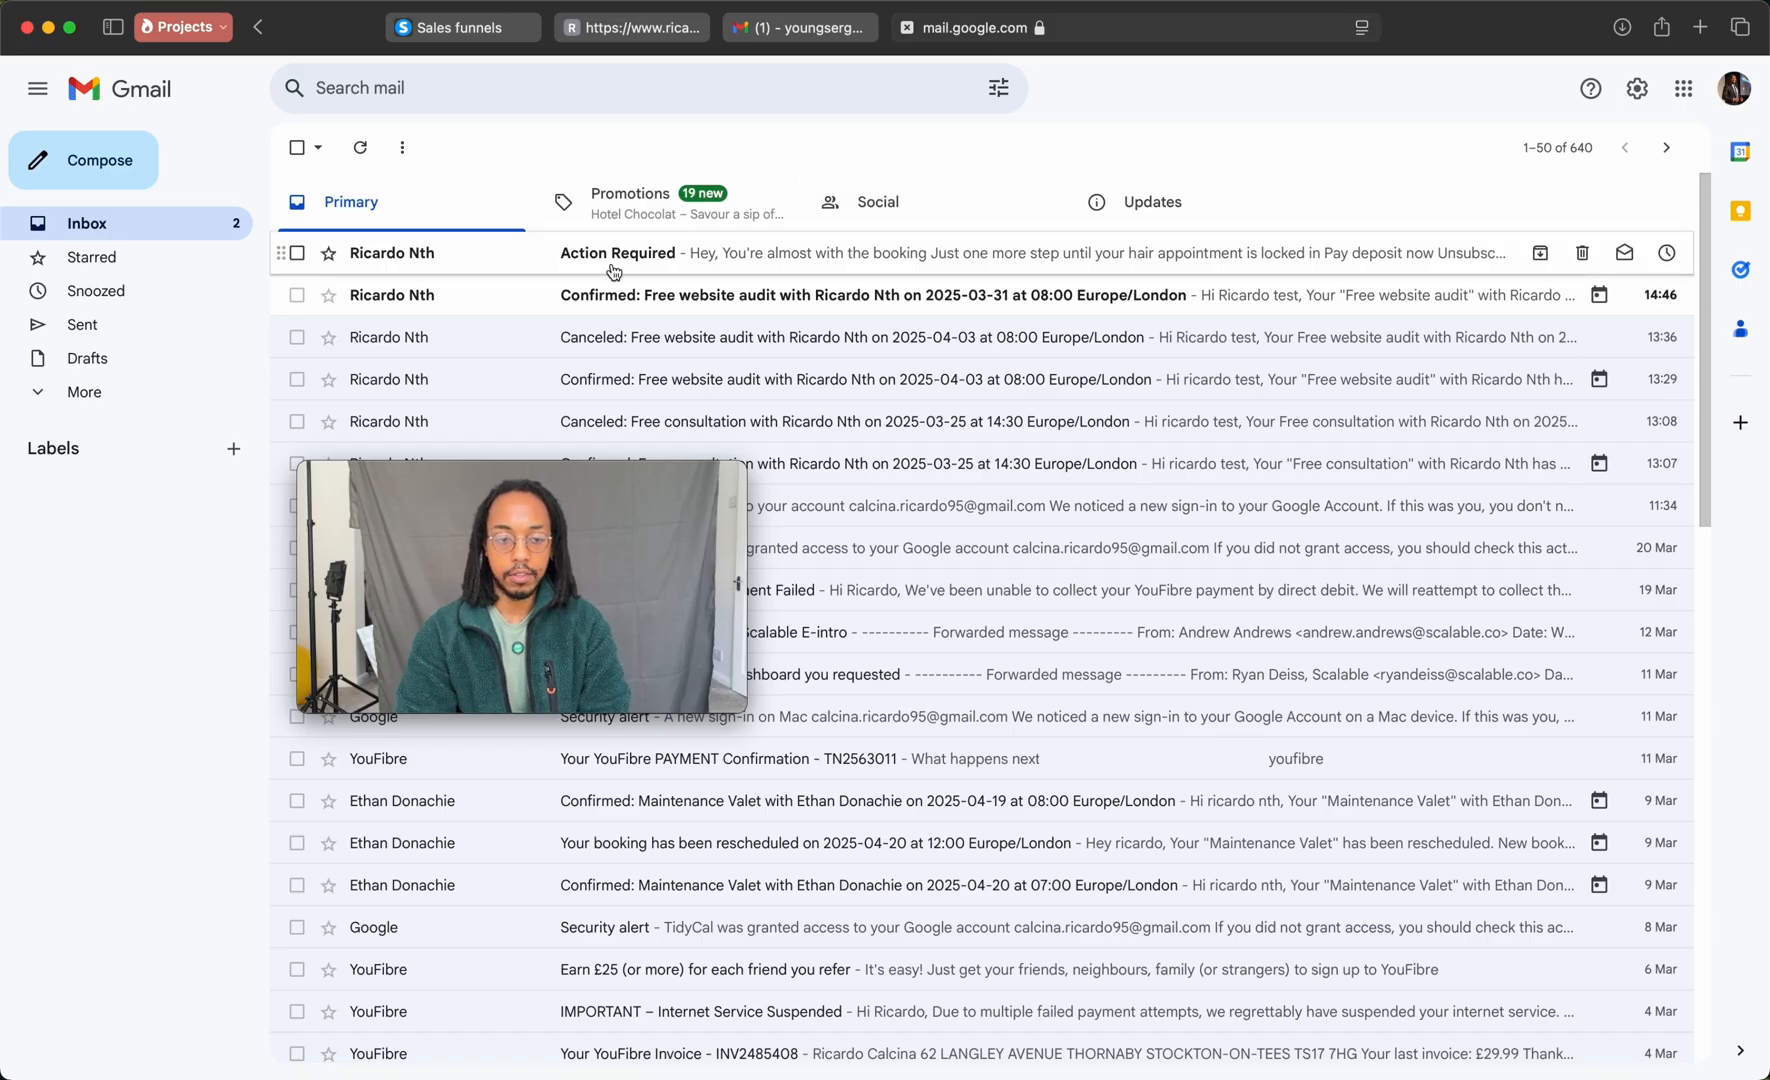
pyautogui.click(358, 260)
pyautogui.moveTo(628, 479); pyautogui.dragTo(1265, 711)
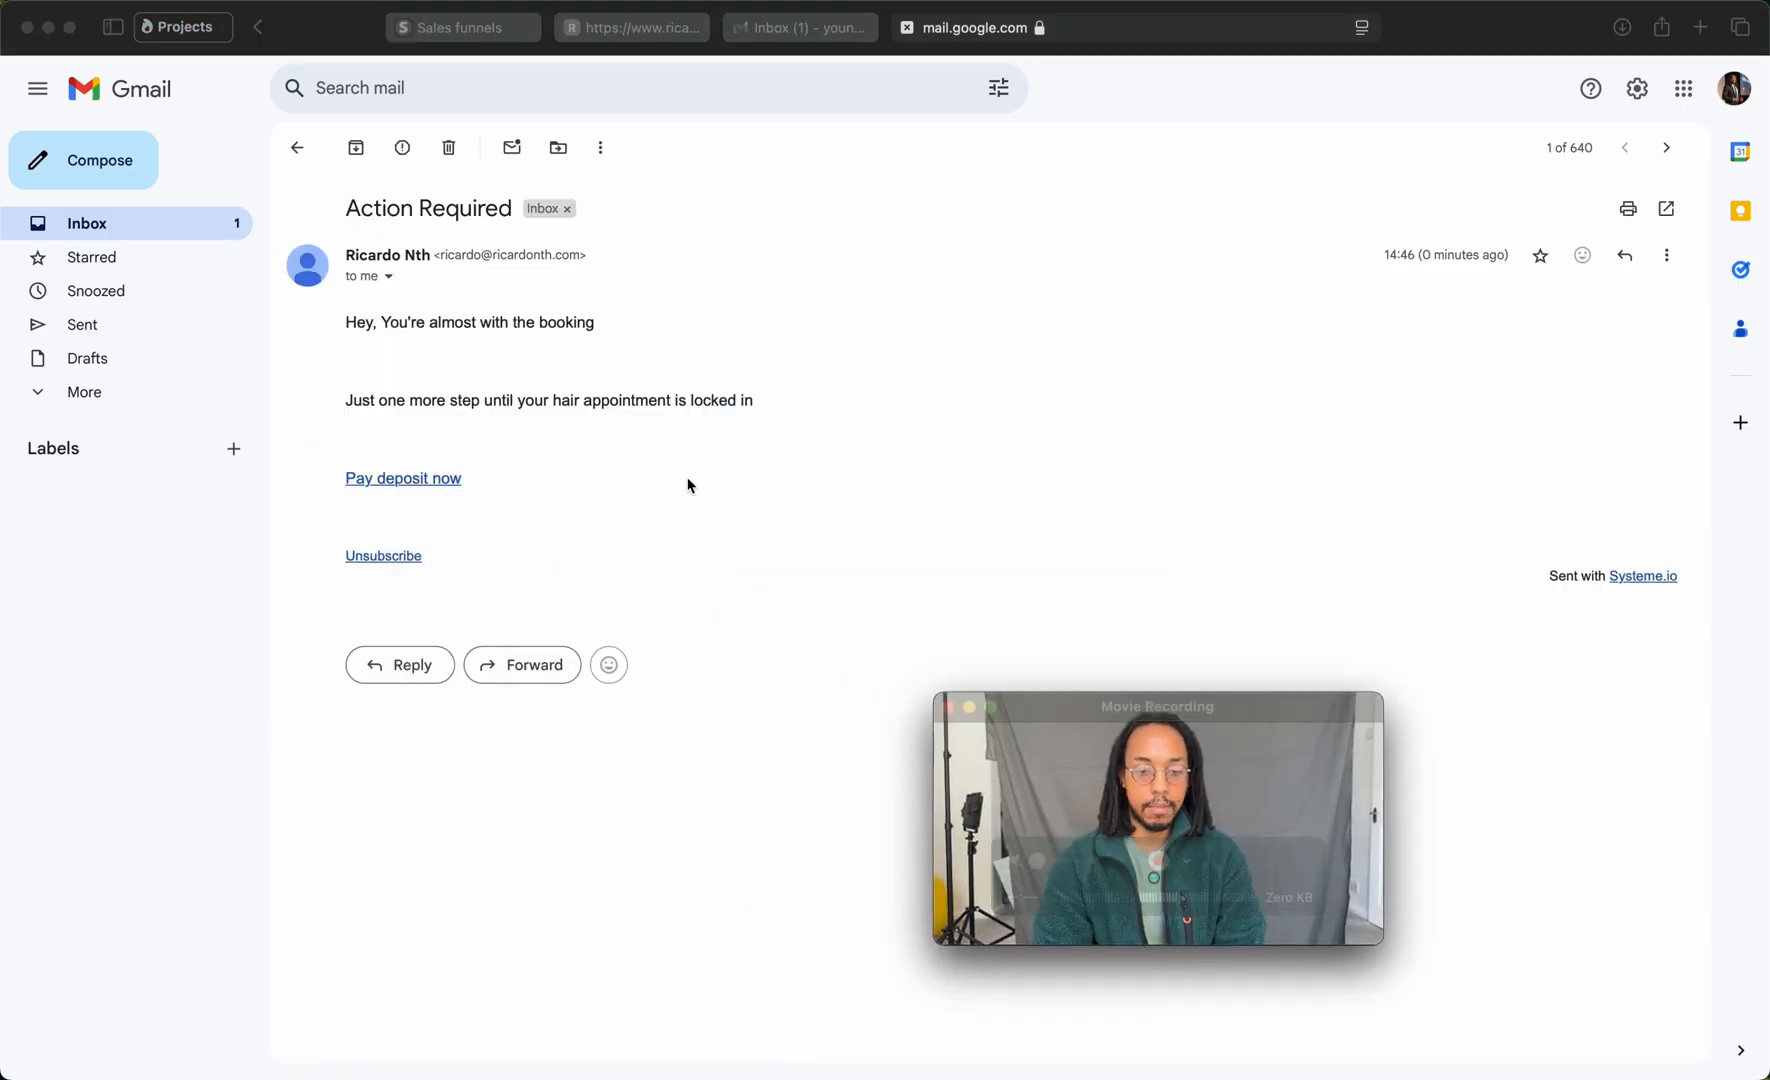
pyautogui.click(423, 480)
pyautogui.click(400, 482)
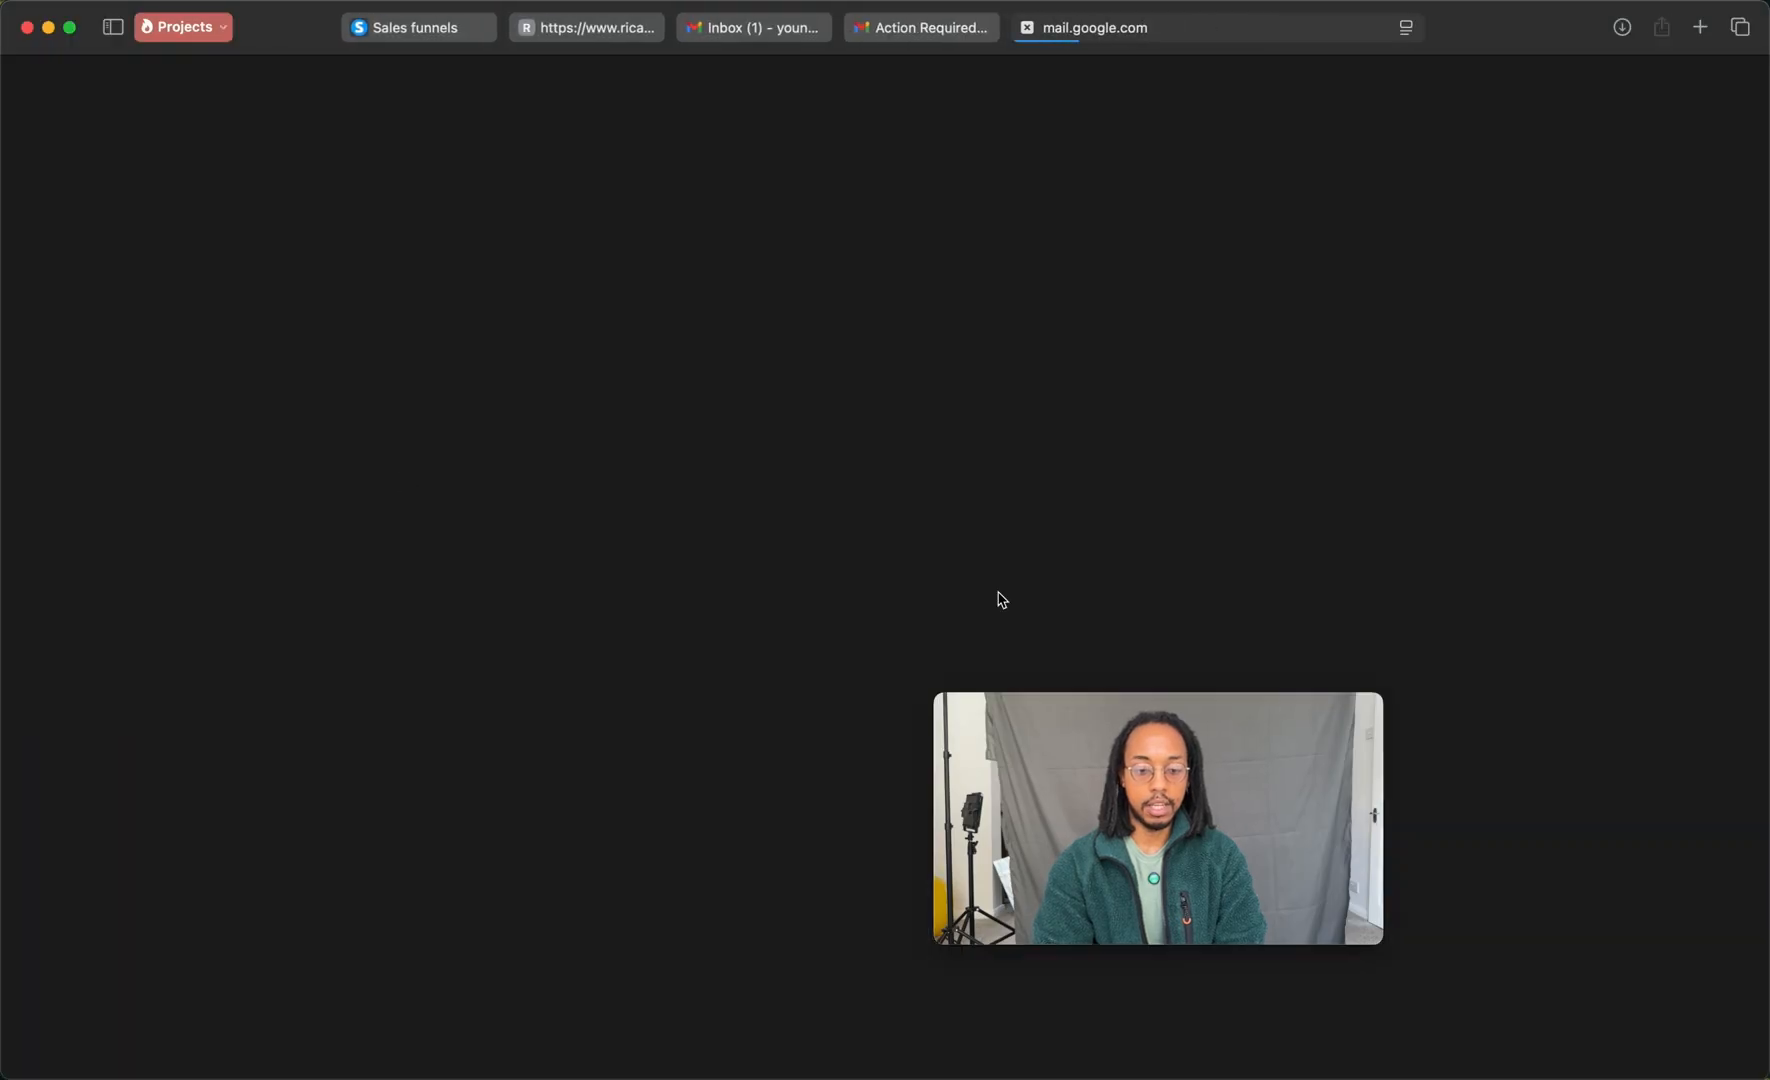
pyautogui.moveTo(1158, 700); pyautogui.dragTo(226, 838)
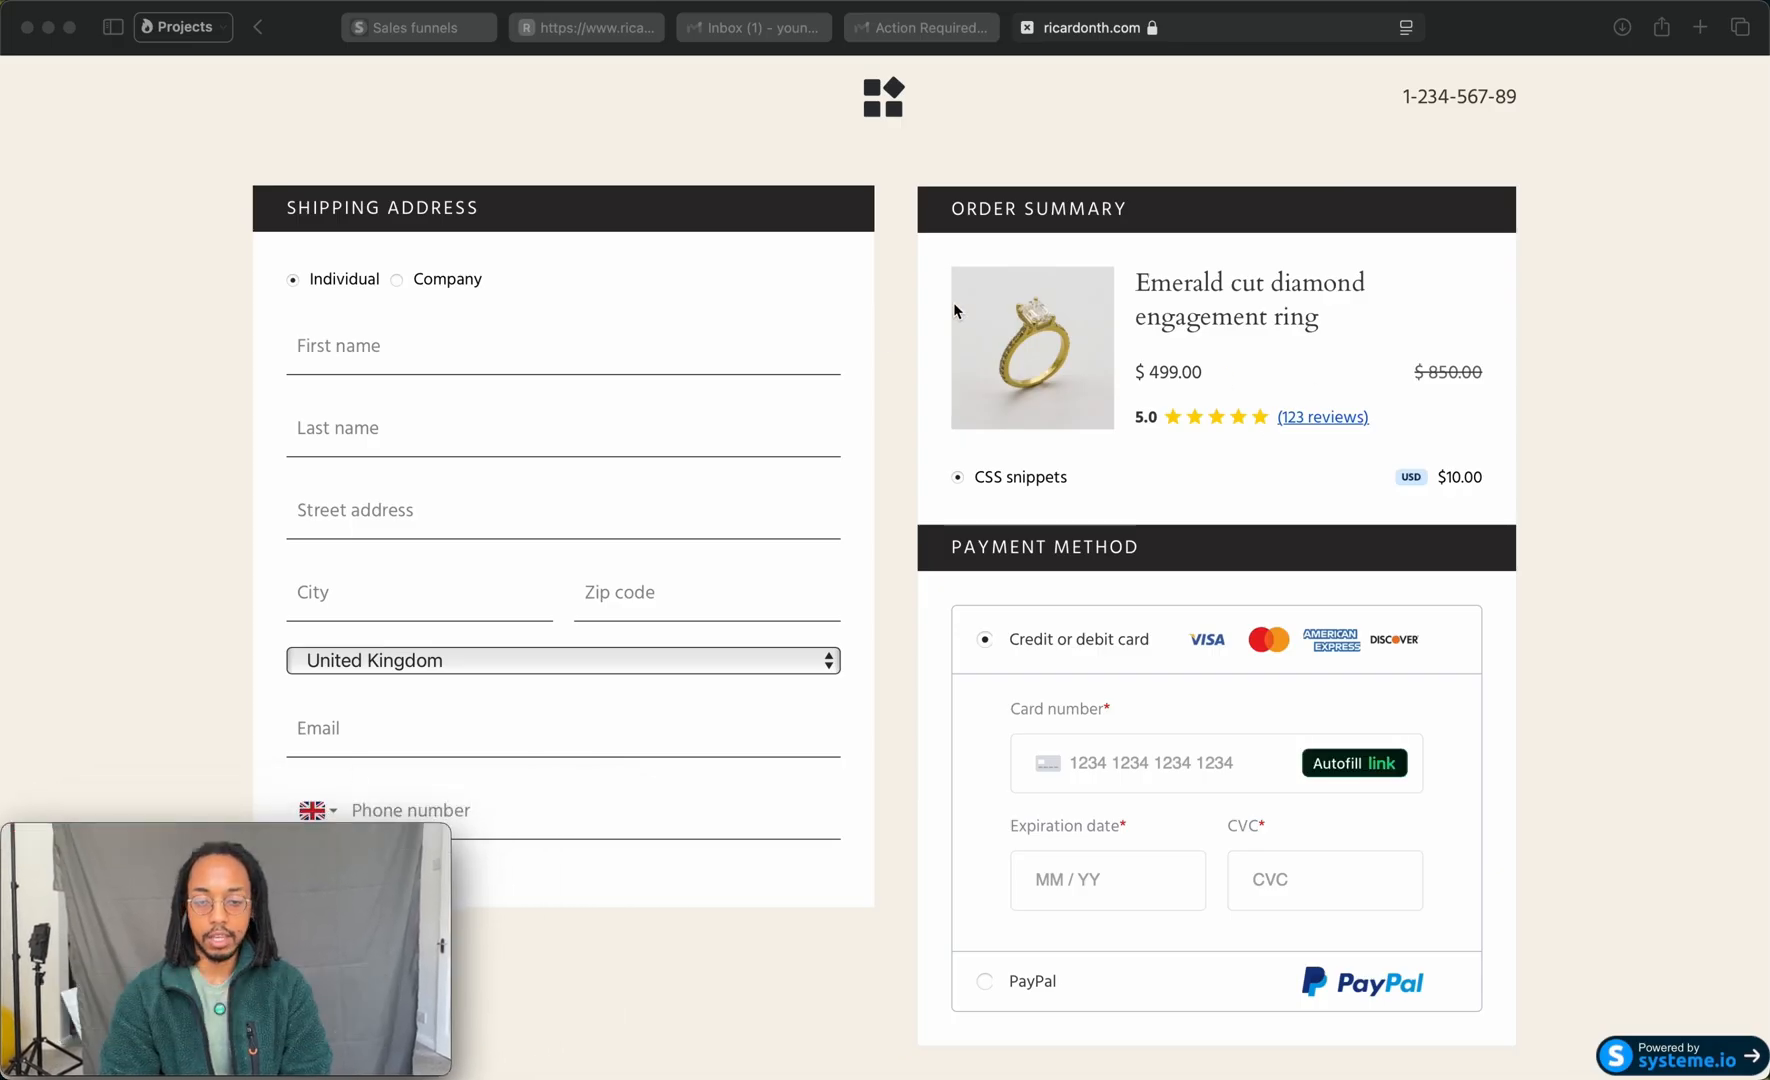
# Step: Review the deposit checkout page from the shipping address and order summary down to the payment method and terms consent
pyautogui.scroll(-5, 1281, 541)
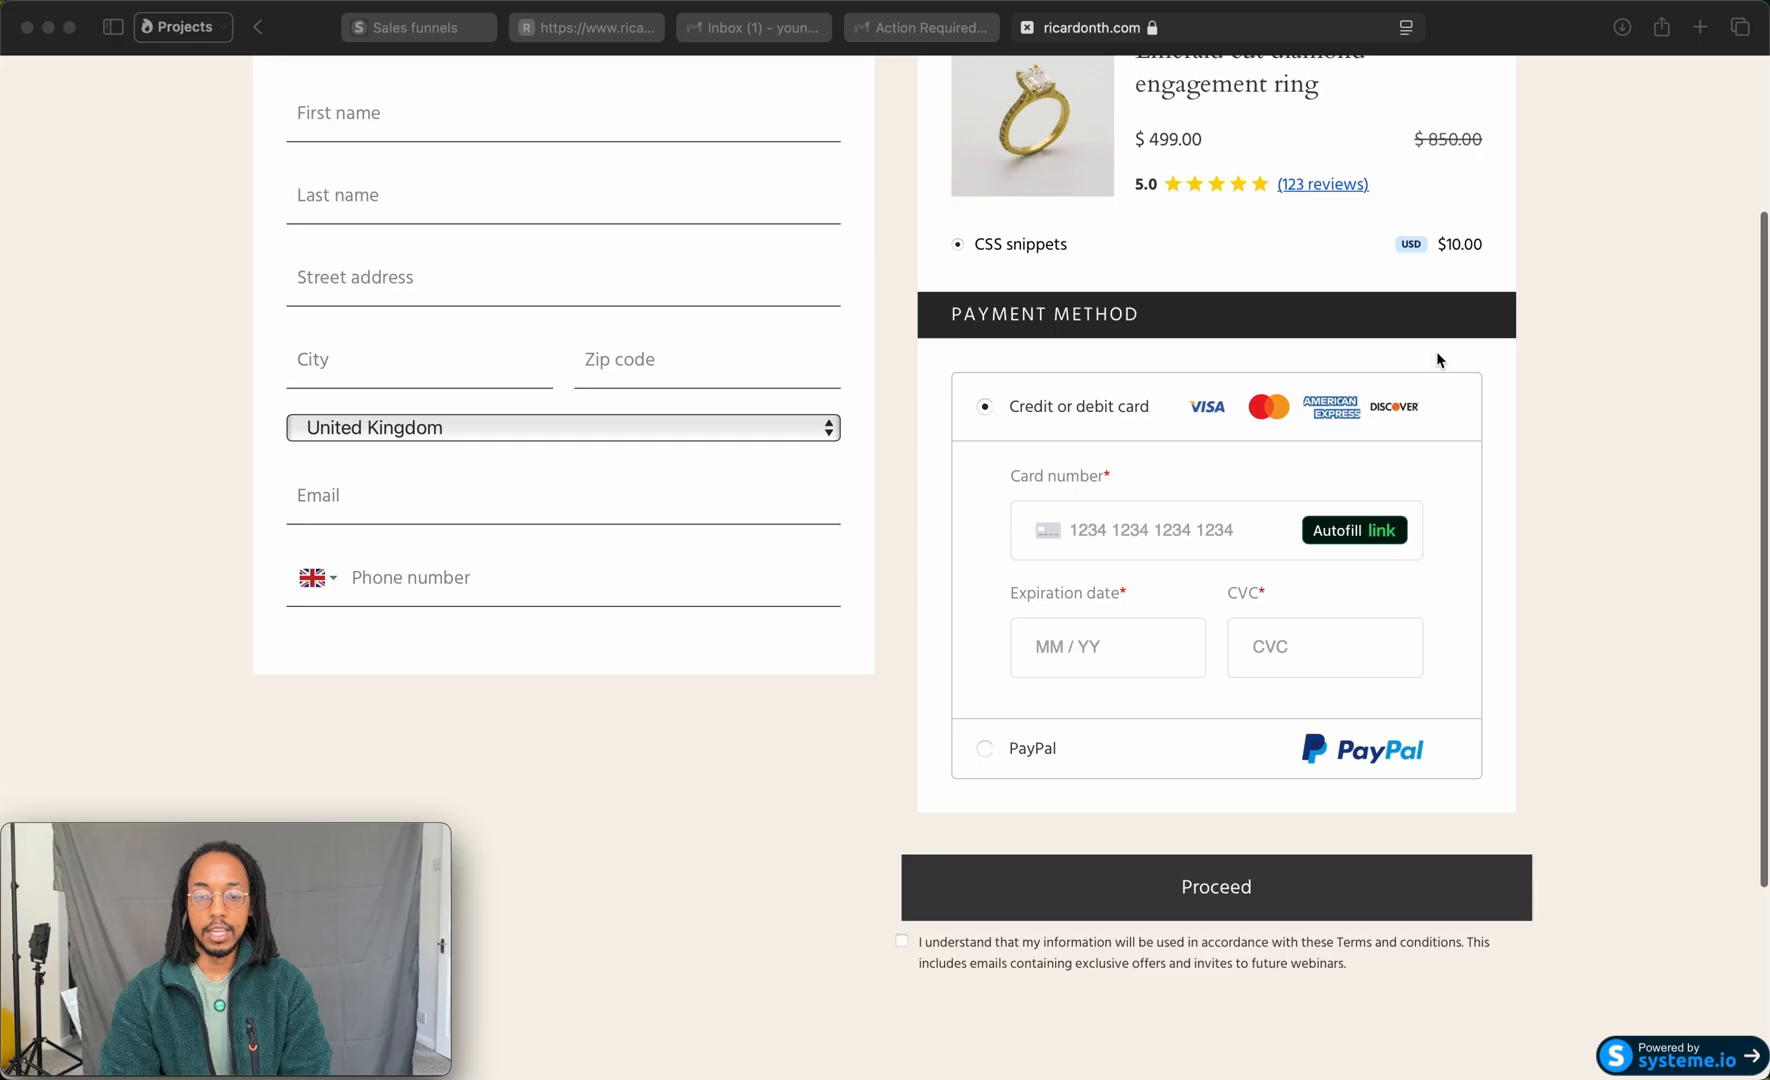
pyautogui.click(1630, 326)
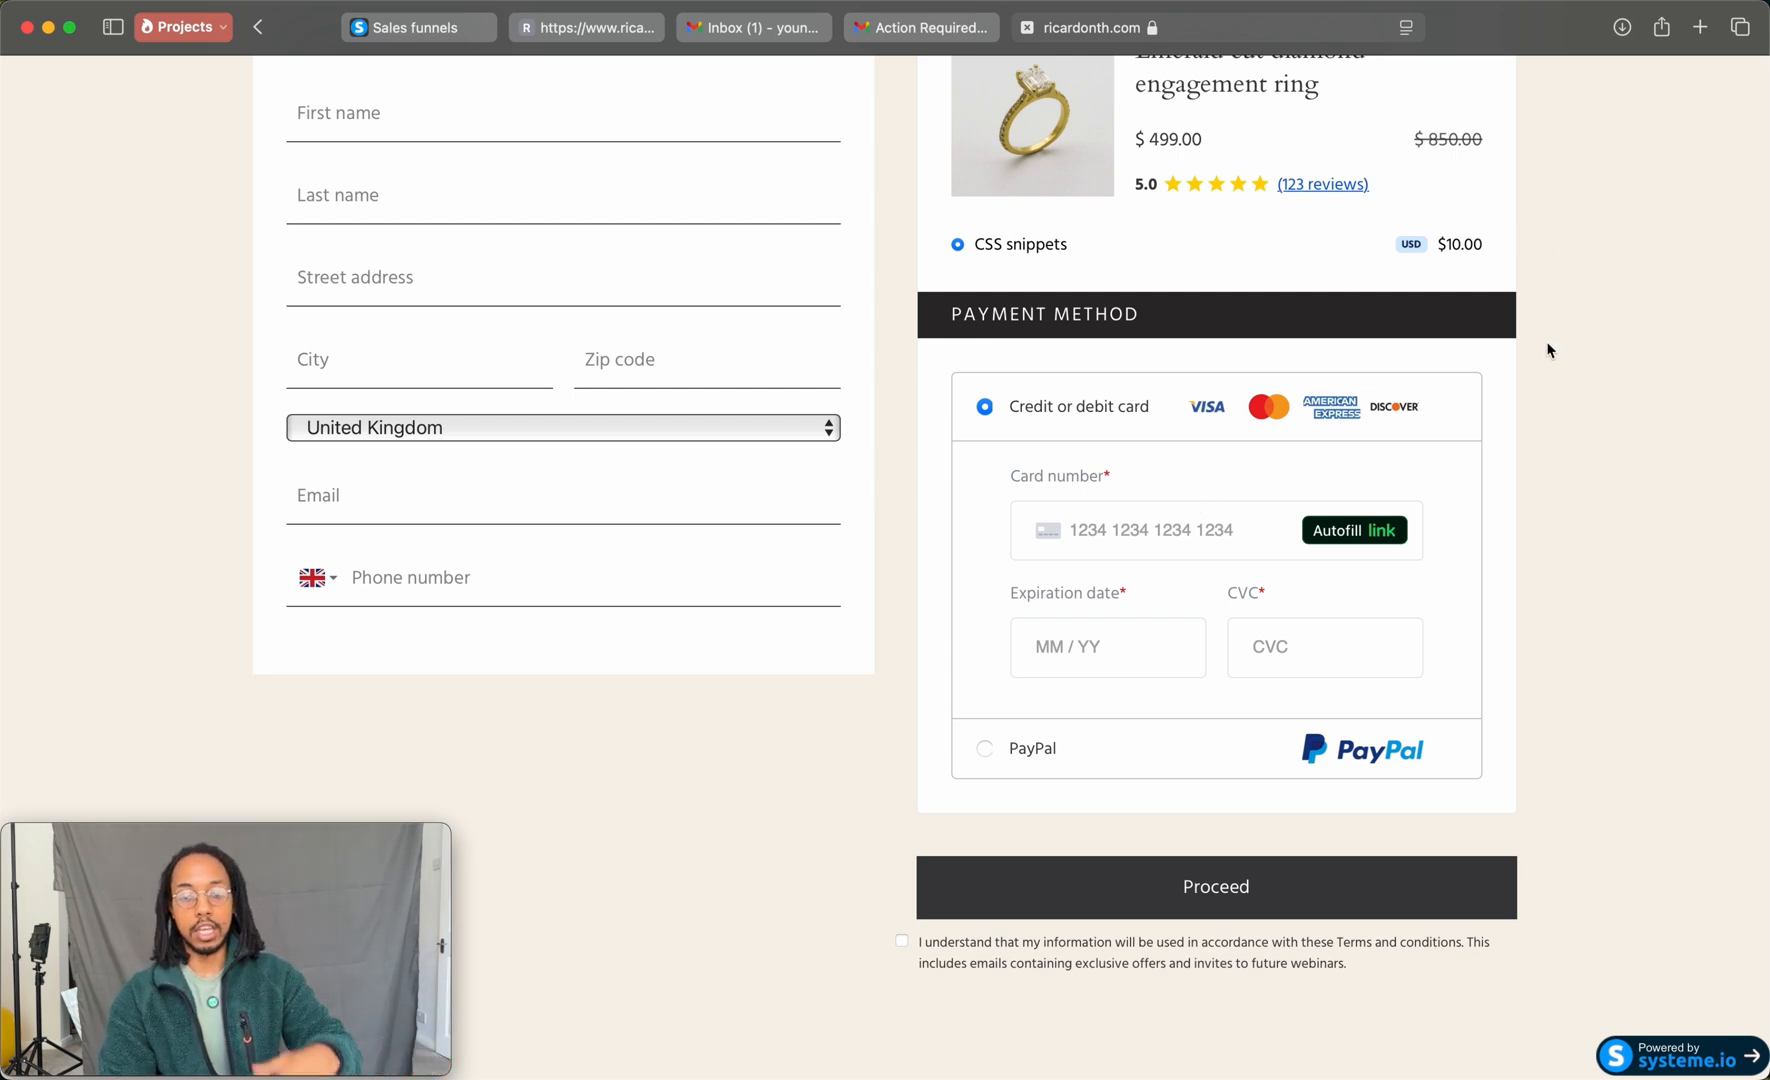
pyautogui.scroll(2, 1548, 347)
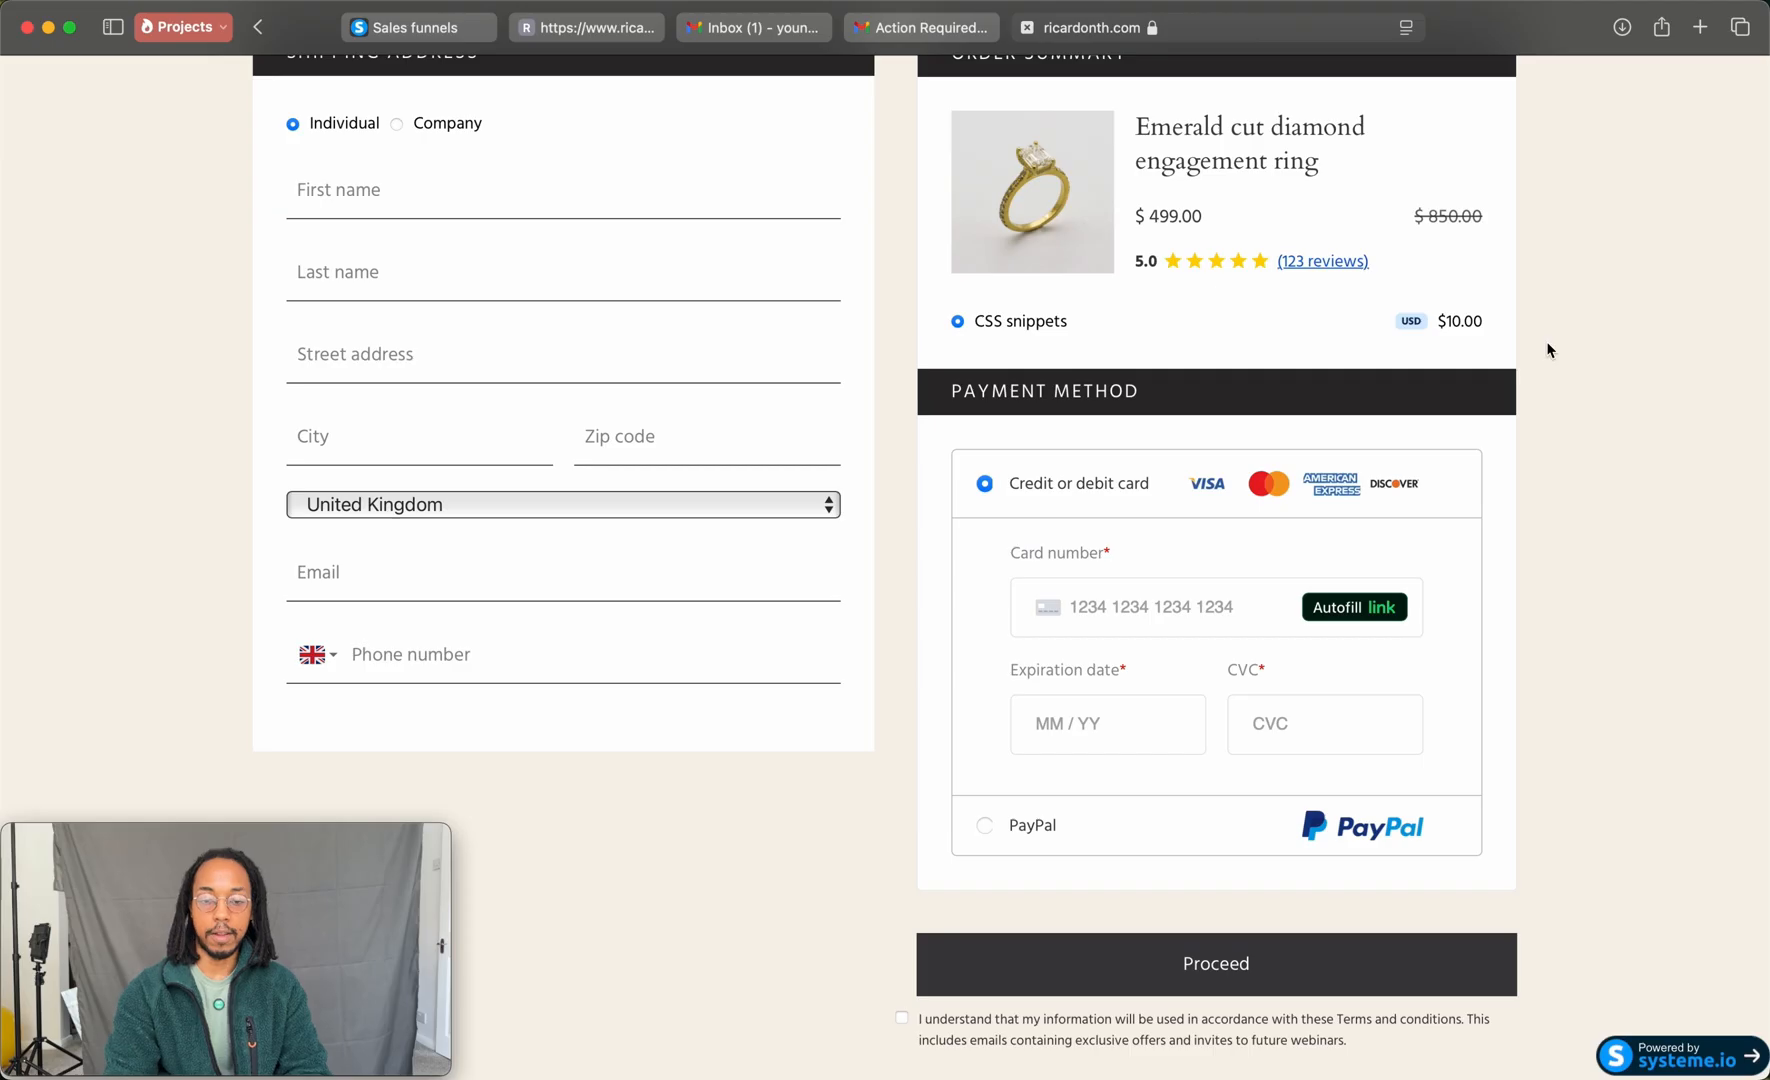
pyautogui.scroll(-3, 1548, 350)
pyautogui.scroll(6, 1545, 348)
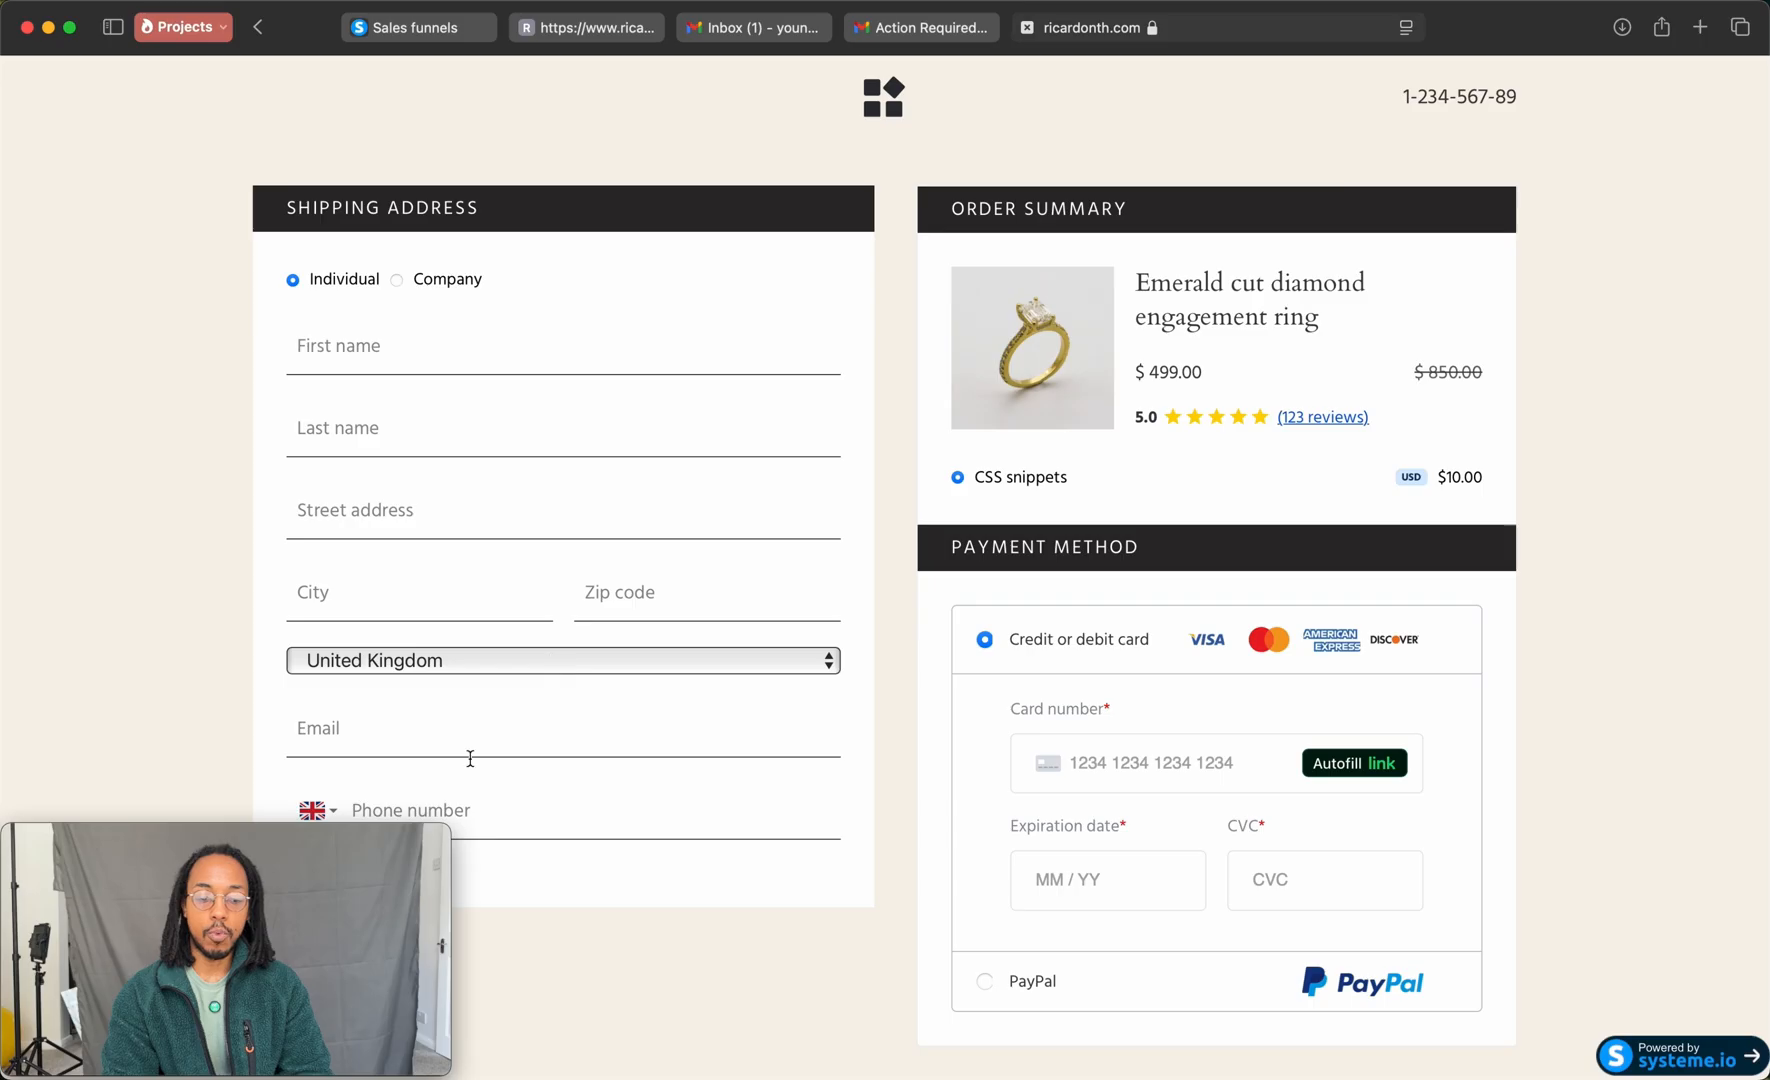
pyautogui.click(438, 842)
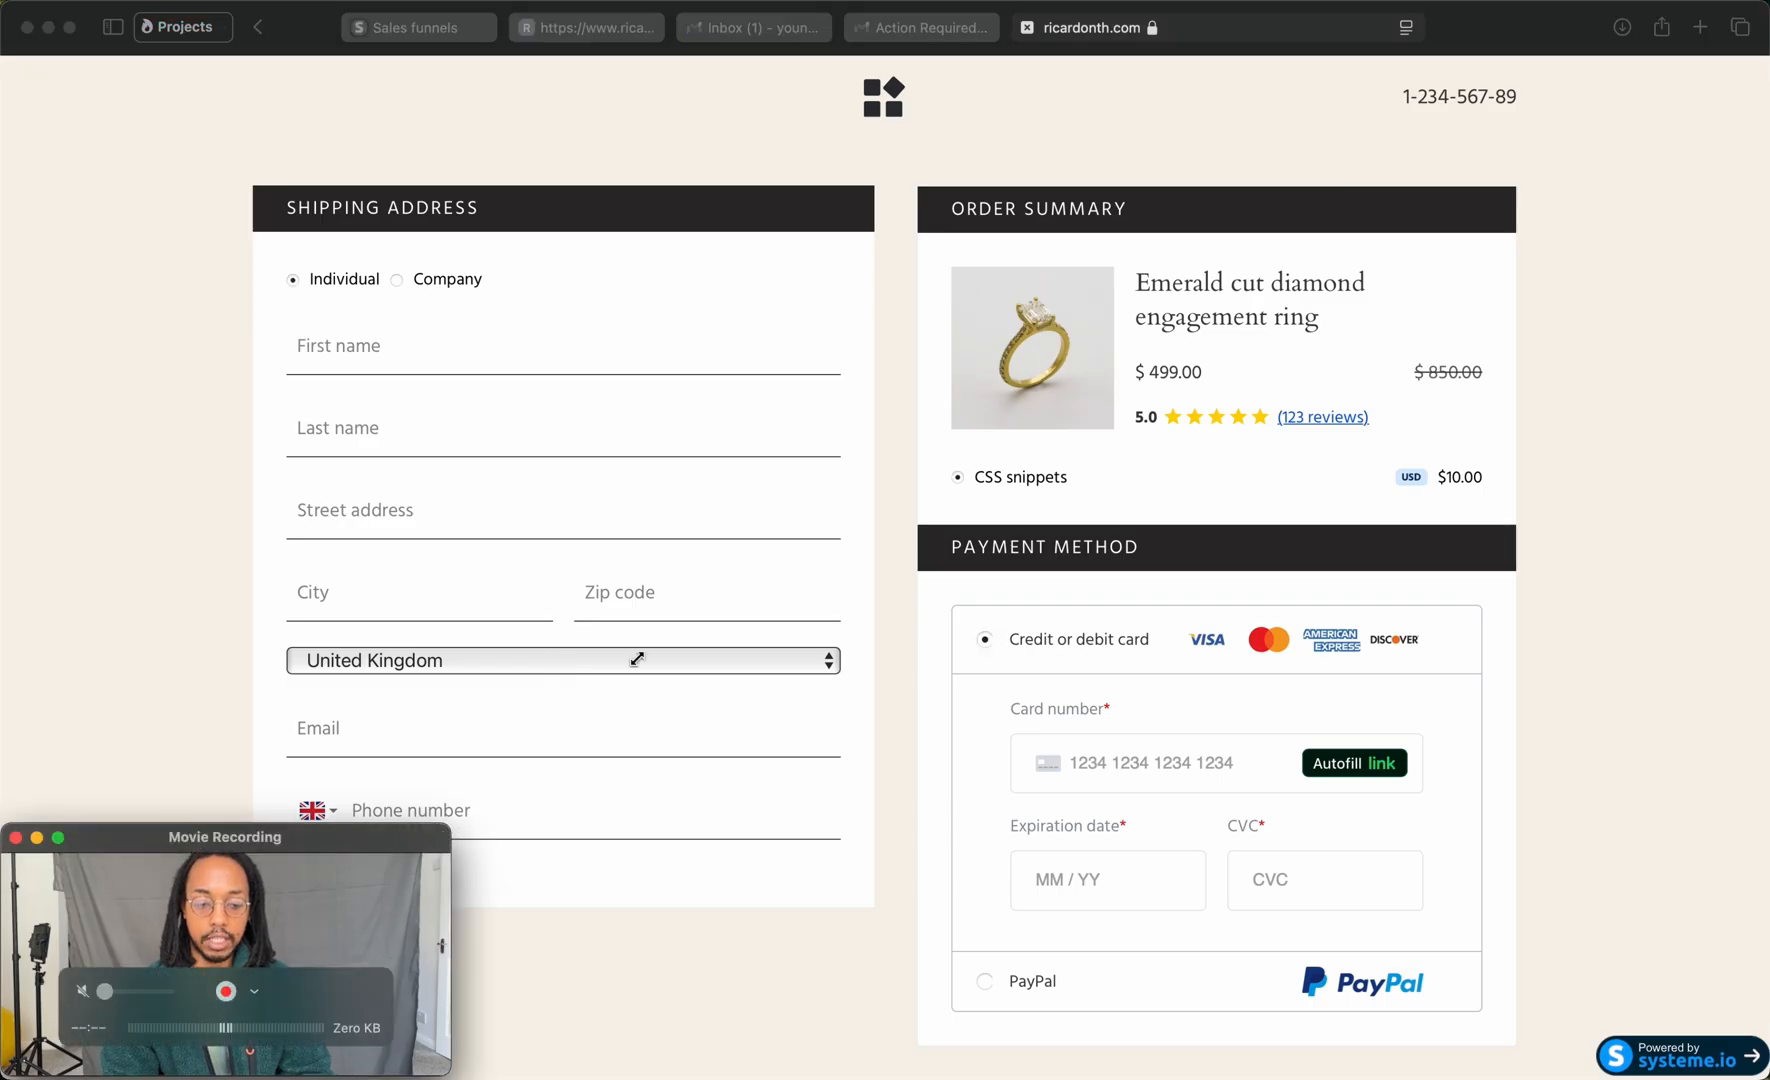
pyautogui.moveTo(637, 659); pyautogui.dragTo(1546, 212)
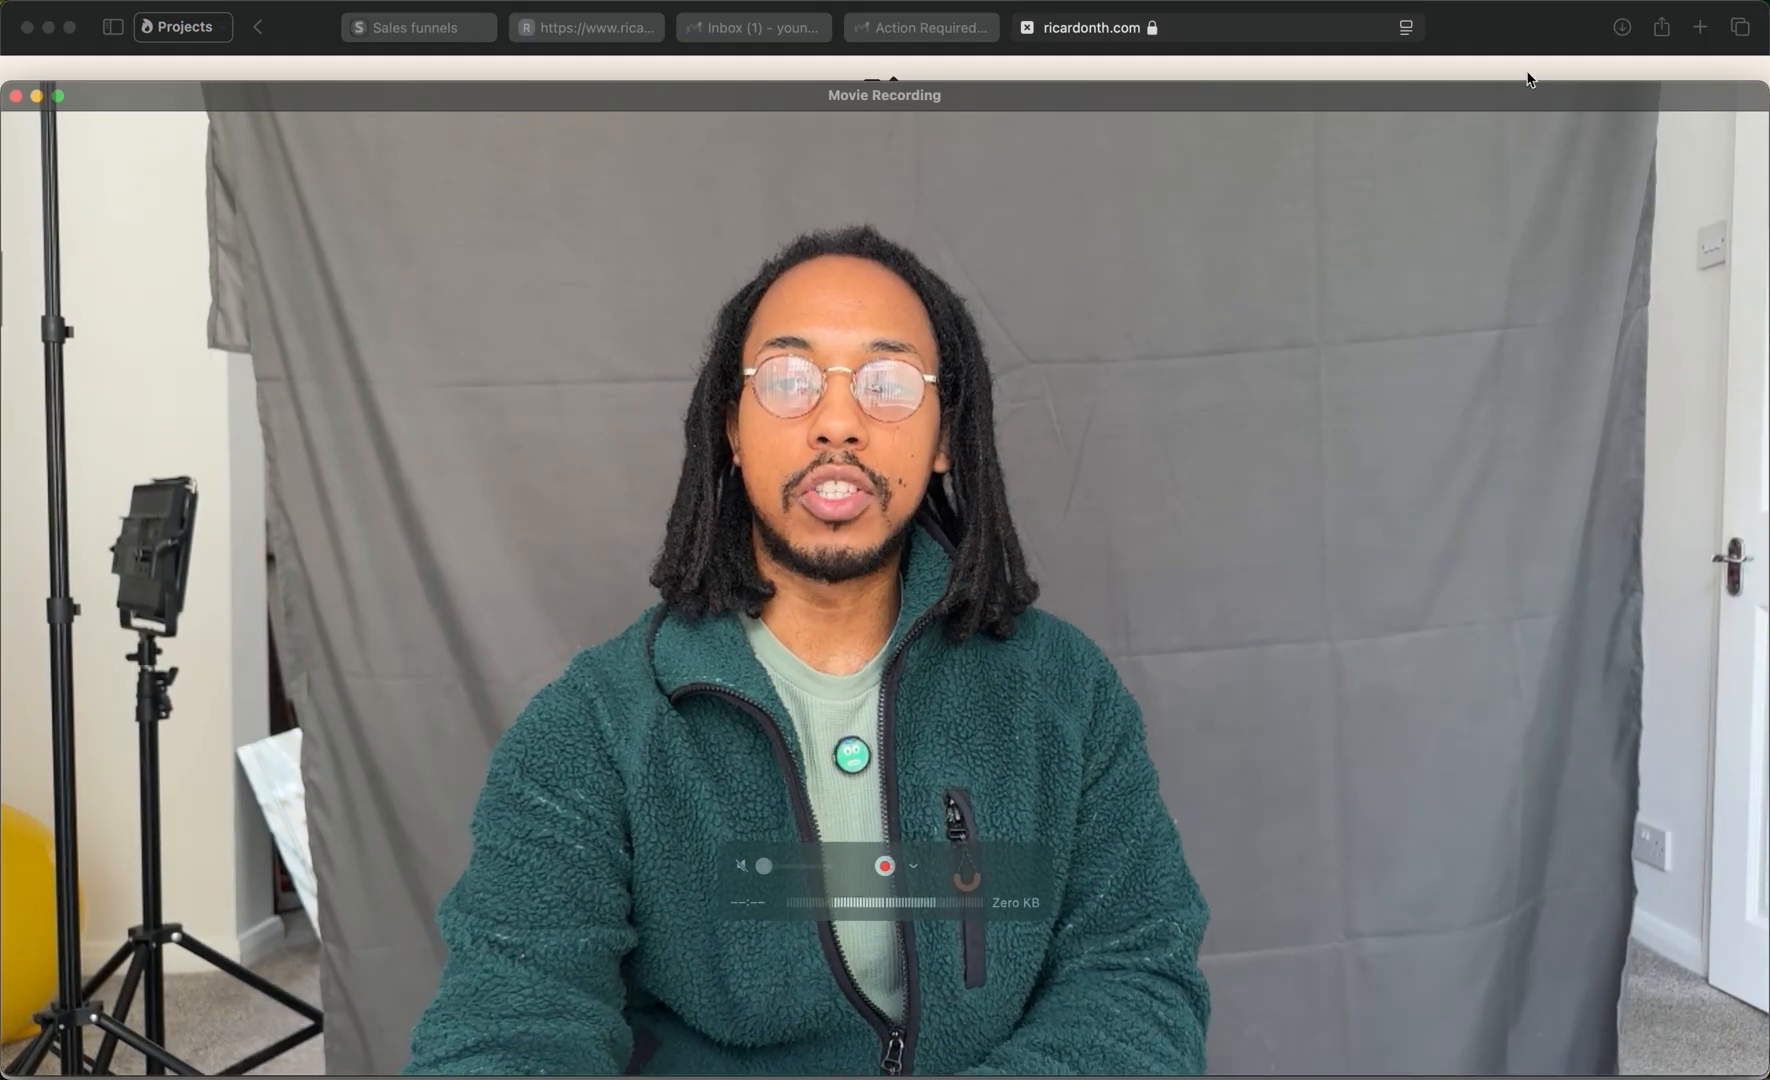